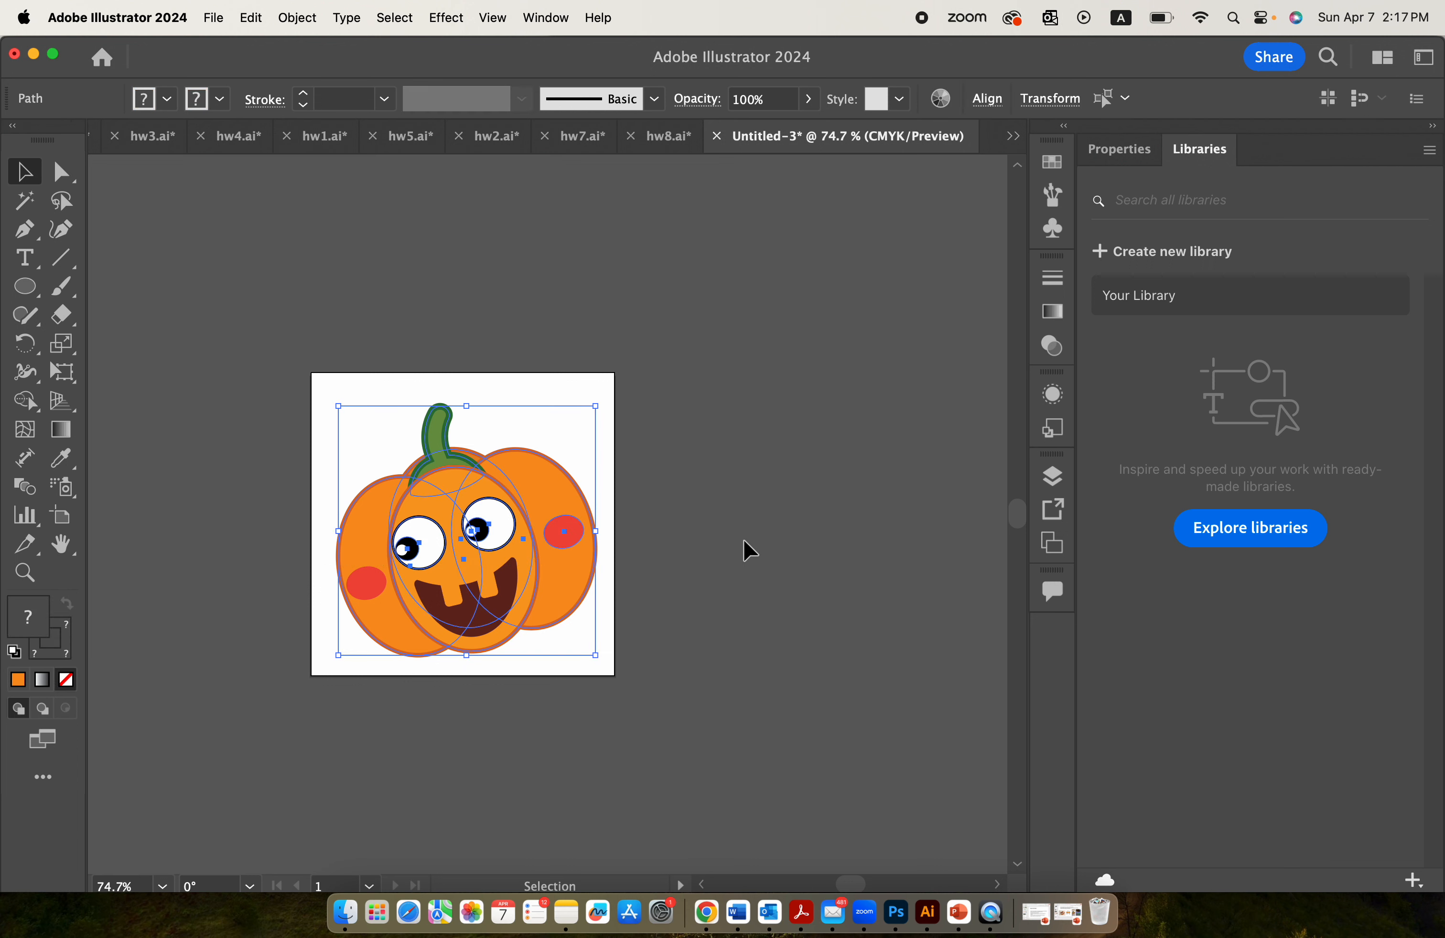
- Select the whole pumpkin and move it slightly upward on the artboard
left_click(744, 540)
scroll(744, 539, "up", 4)
scroll(820, 856, "left", 2)
scroll(824, 866, "left", 2)
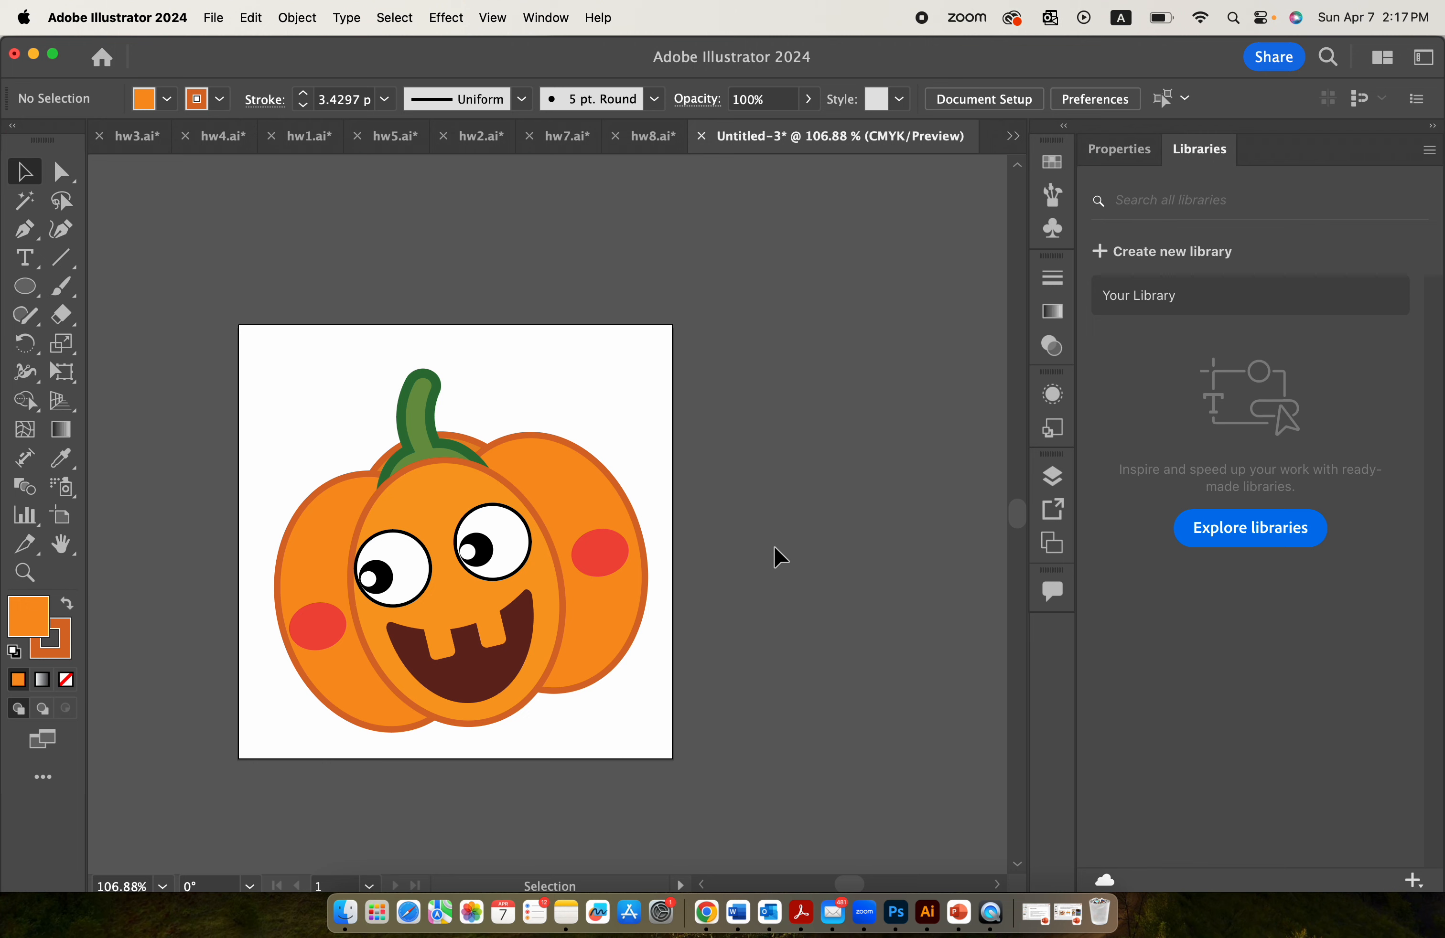
scroll(542, 393, "left", 2)
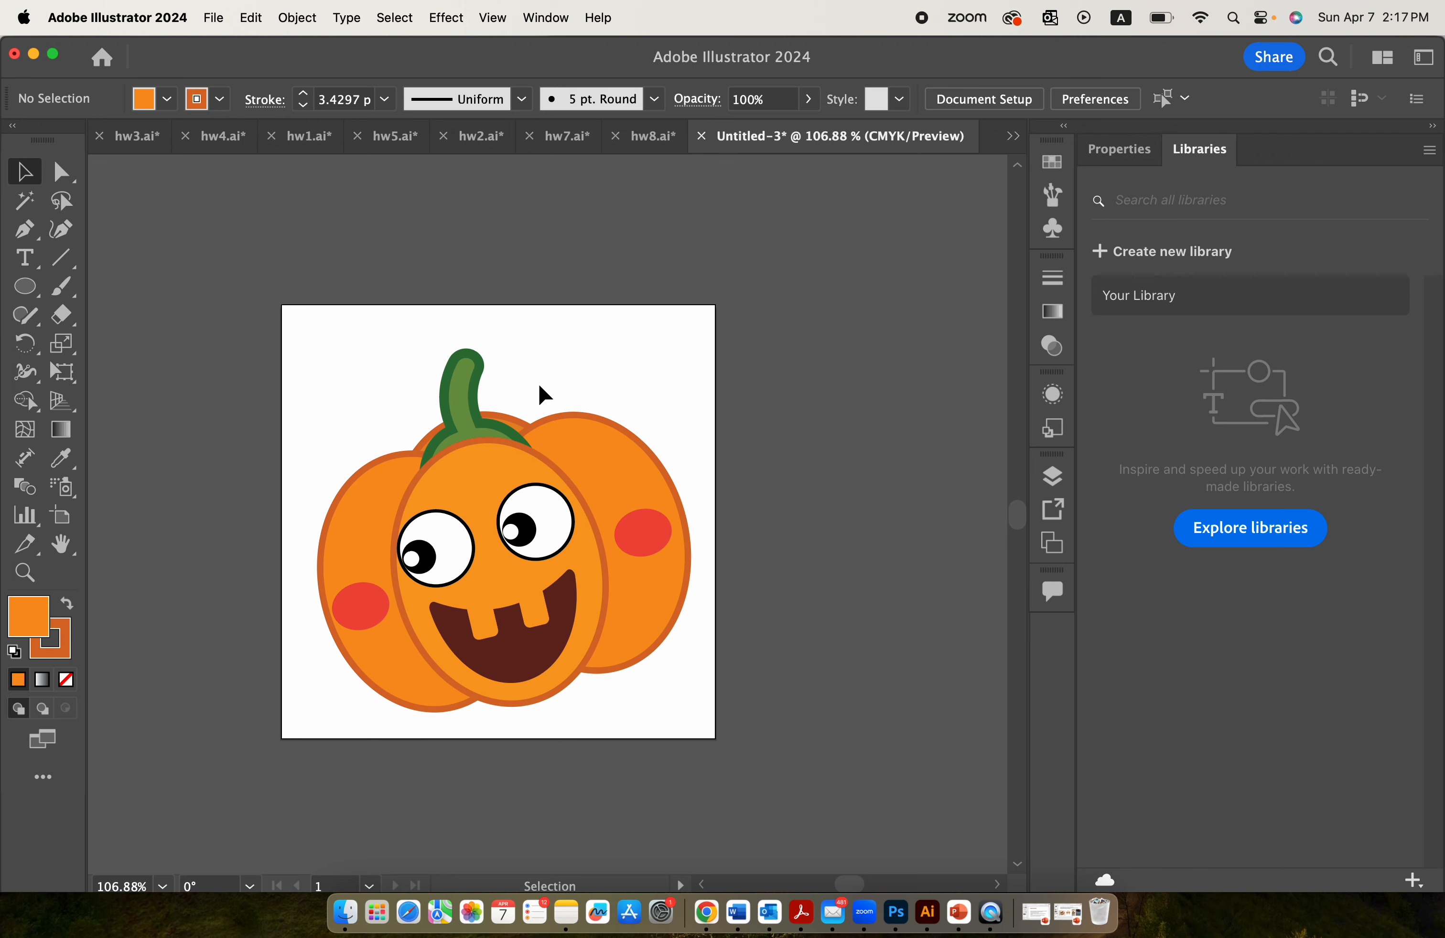
scroll(542, 394, "up", 2)
scroll(293, 321, "down", 2)
left_click_drag(292, 321, 648, 668)
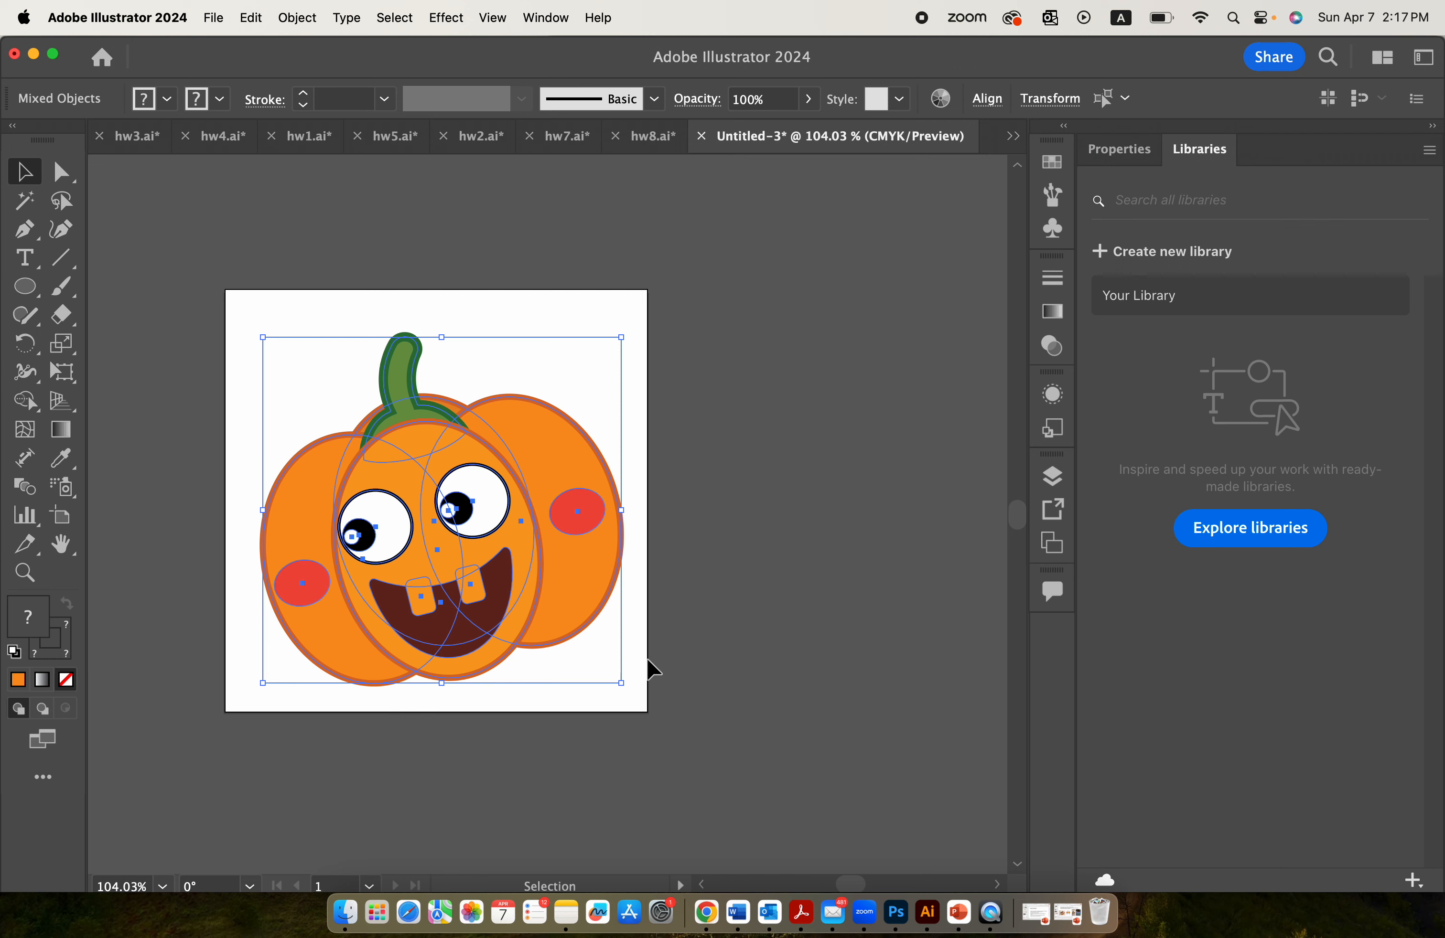
scroll(648, 668, "left", 2)
left_click_drag(528, 511, 527, 491)
left_click(719, 451)
scroll(548, 463, "up", 3)
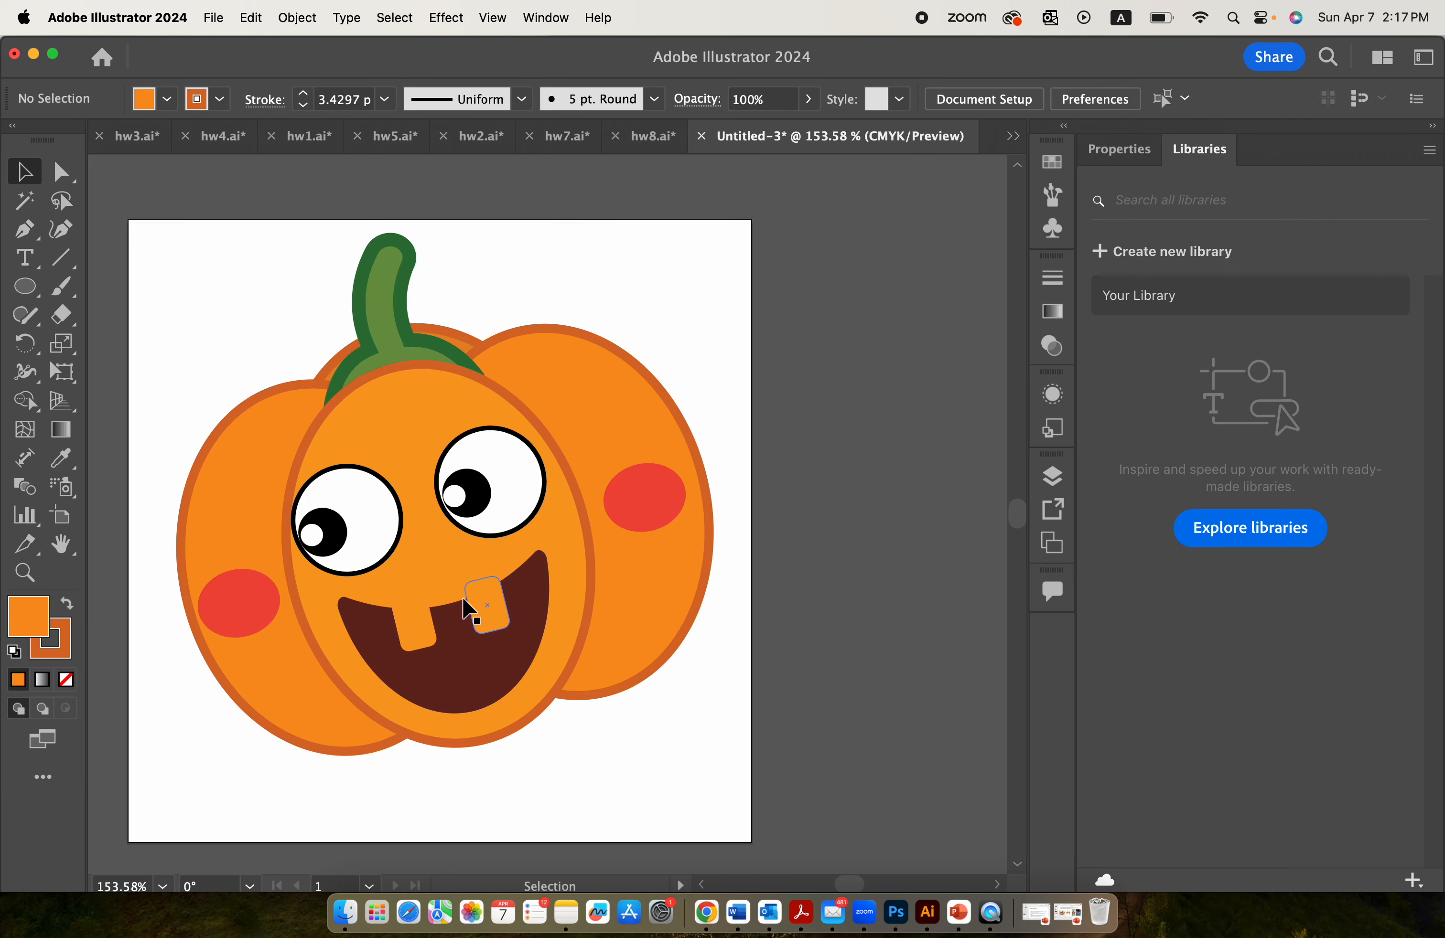
left_click_drag(210, 268, 599, 630)
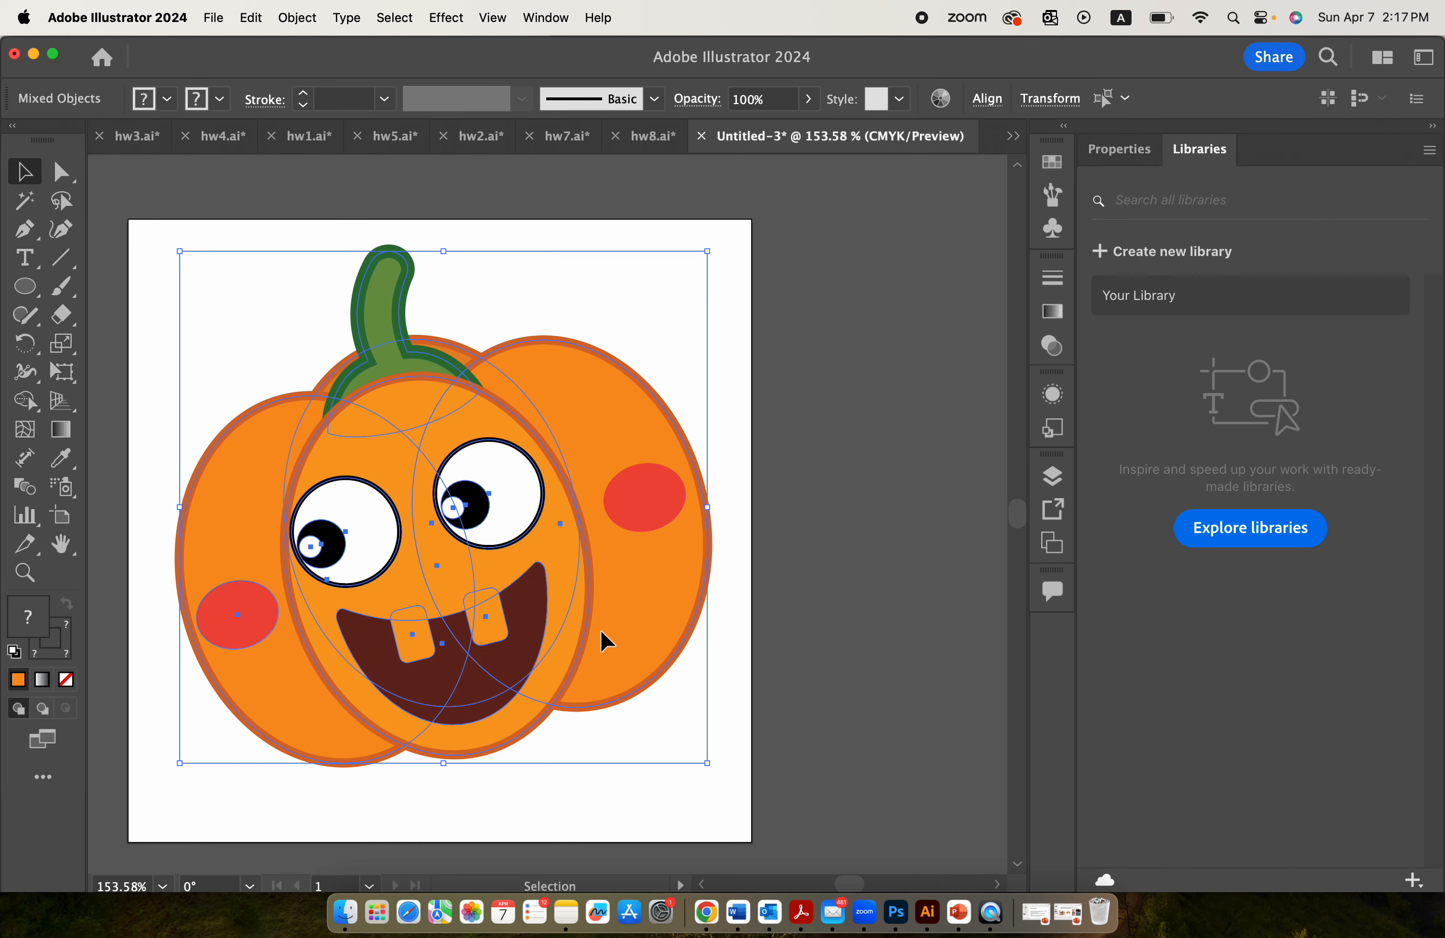
key("super+z")
left_click(769, 678)
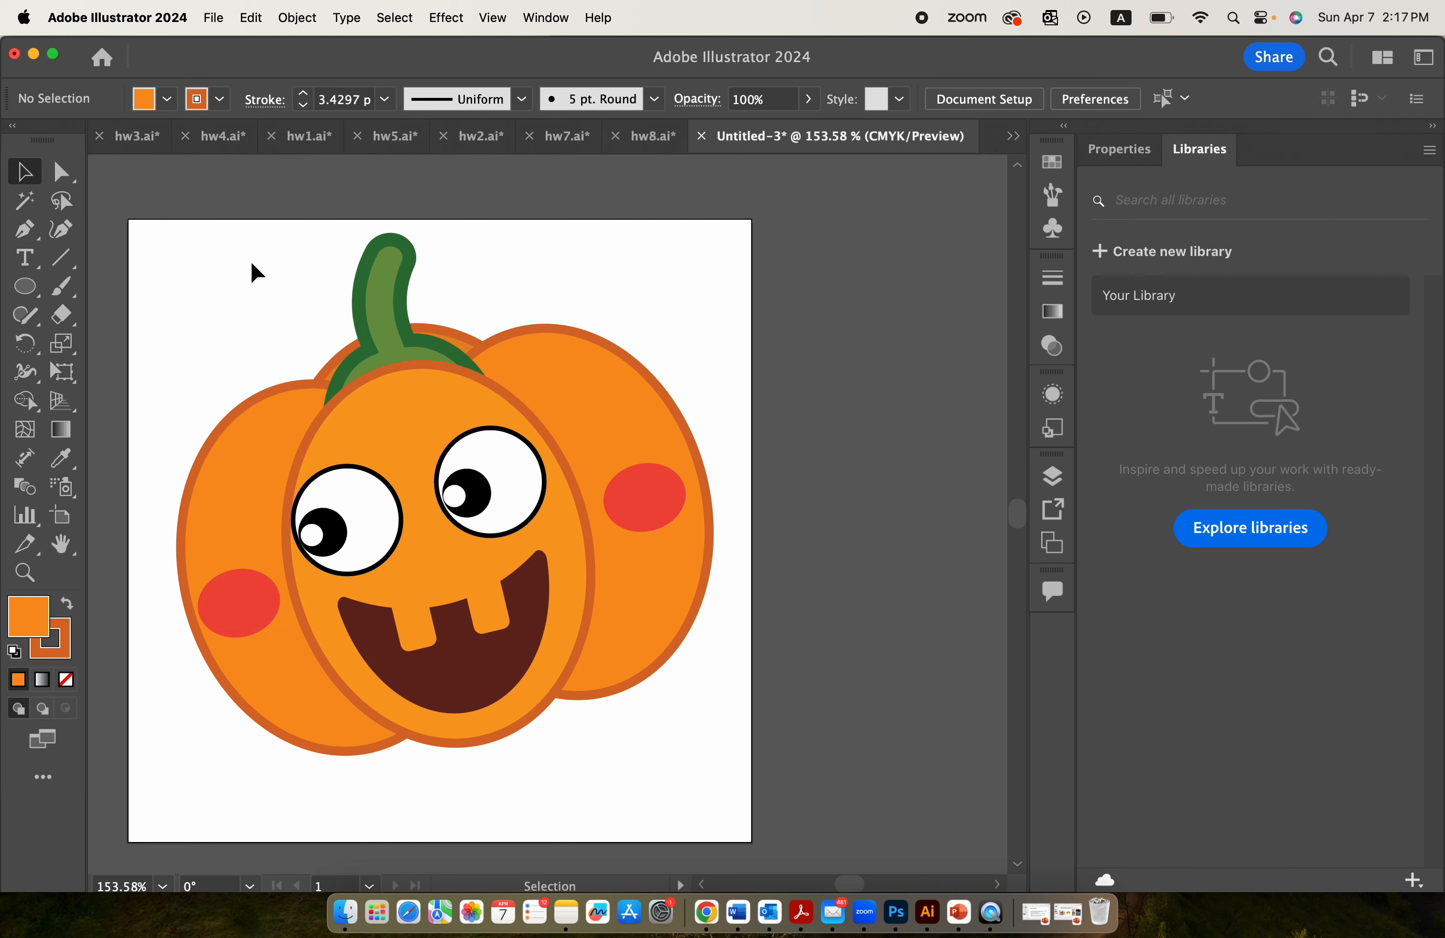
- Select every part of the pumpkin, including both cheeks, and move it slightly down on the artboard
left_click_drag(252, 272, 709, 775)
scroll(710, 774, "down", 3)
left_click_drag(640, 612, 642, 622)
scroll(645, 623, "up", 3)
scroll(490, 549, "down", 2)
left_click(568, 323)
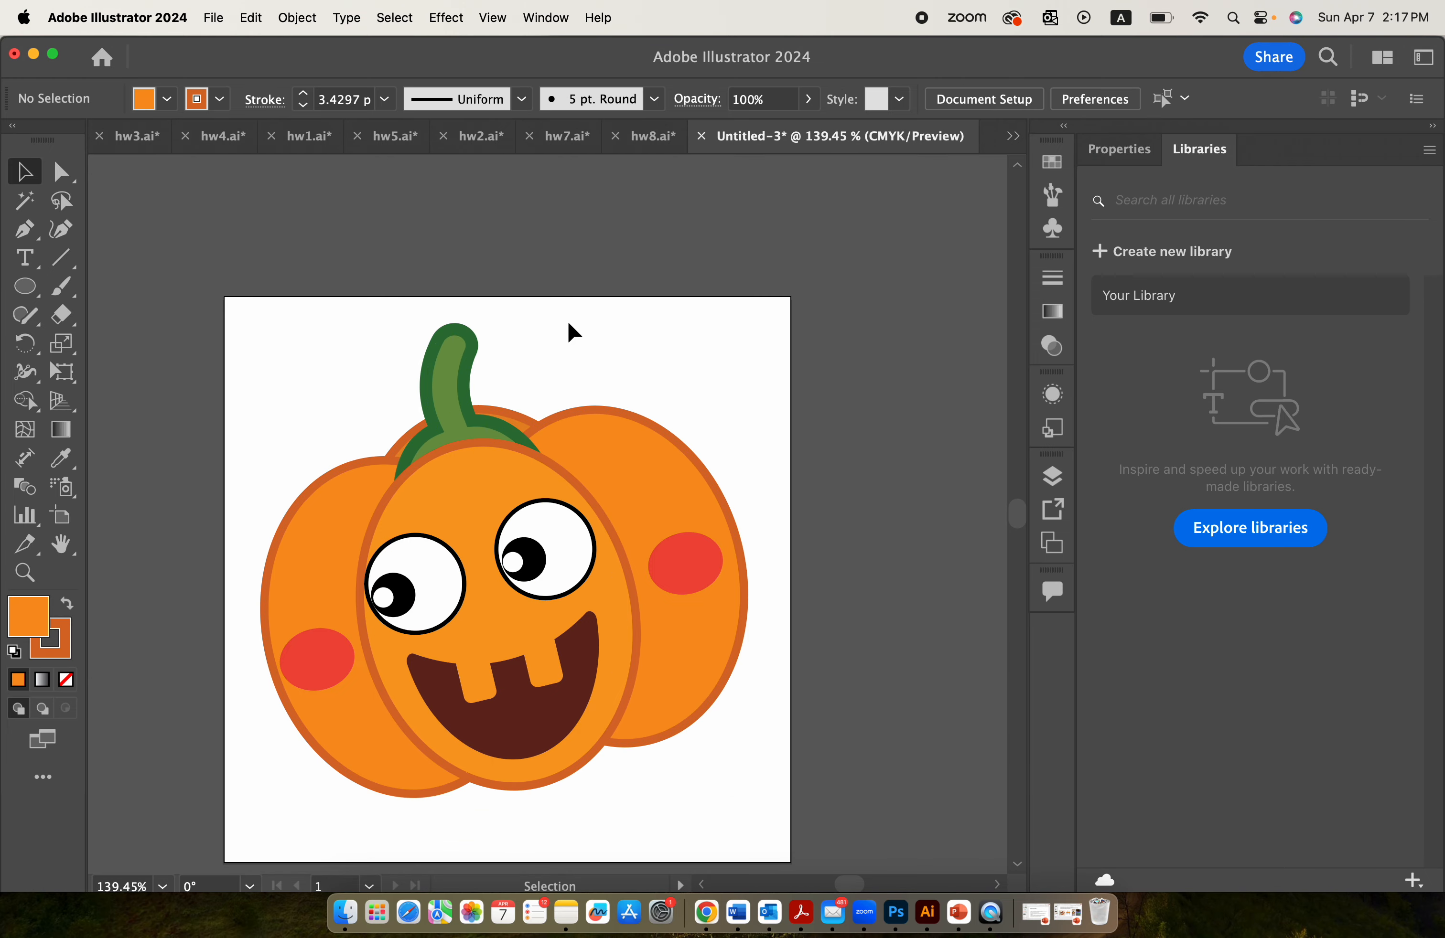
scroll(758, 468, "down", 1)
scroll(780, 506, "right", 1)
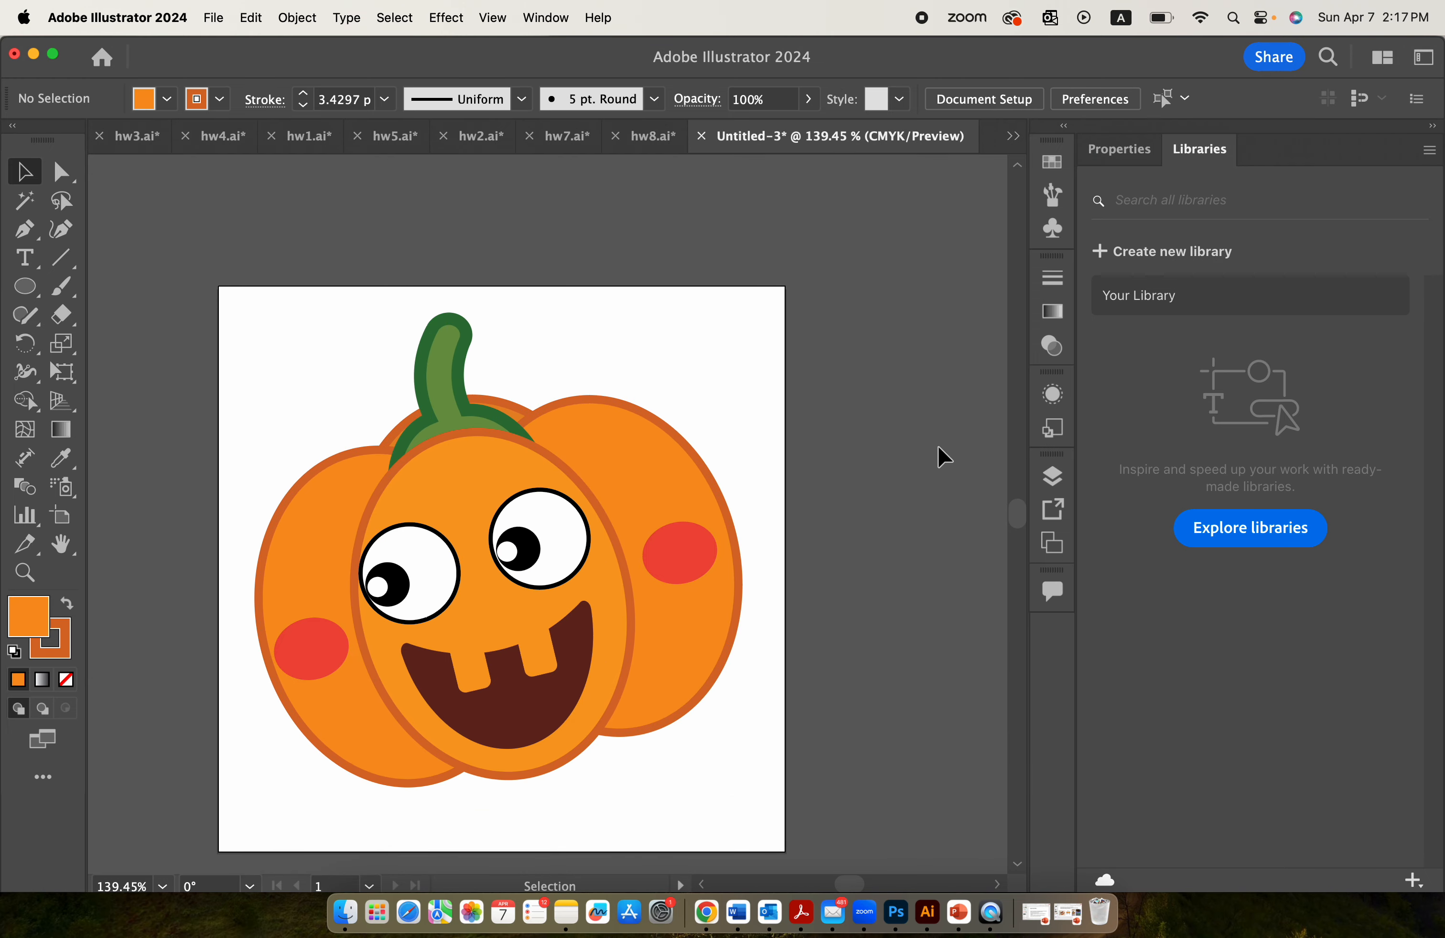
- Duplicate the pumpkin artboard together with its artwork, placing the copy beside the original
scroll(911, 448, "down", 5)
scroll(911, 449, "right", 3)
scroll(911, 449, "up", 2)
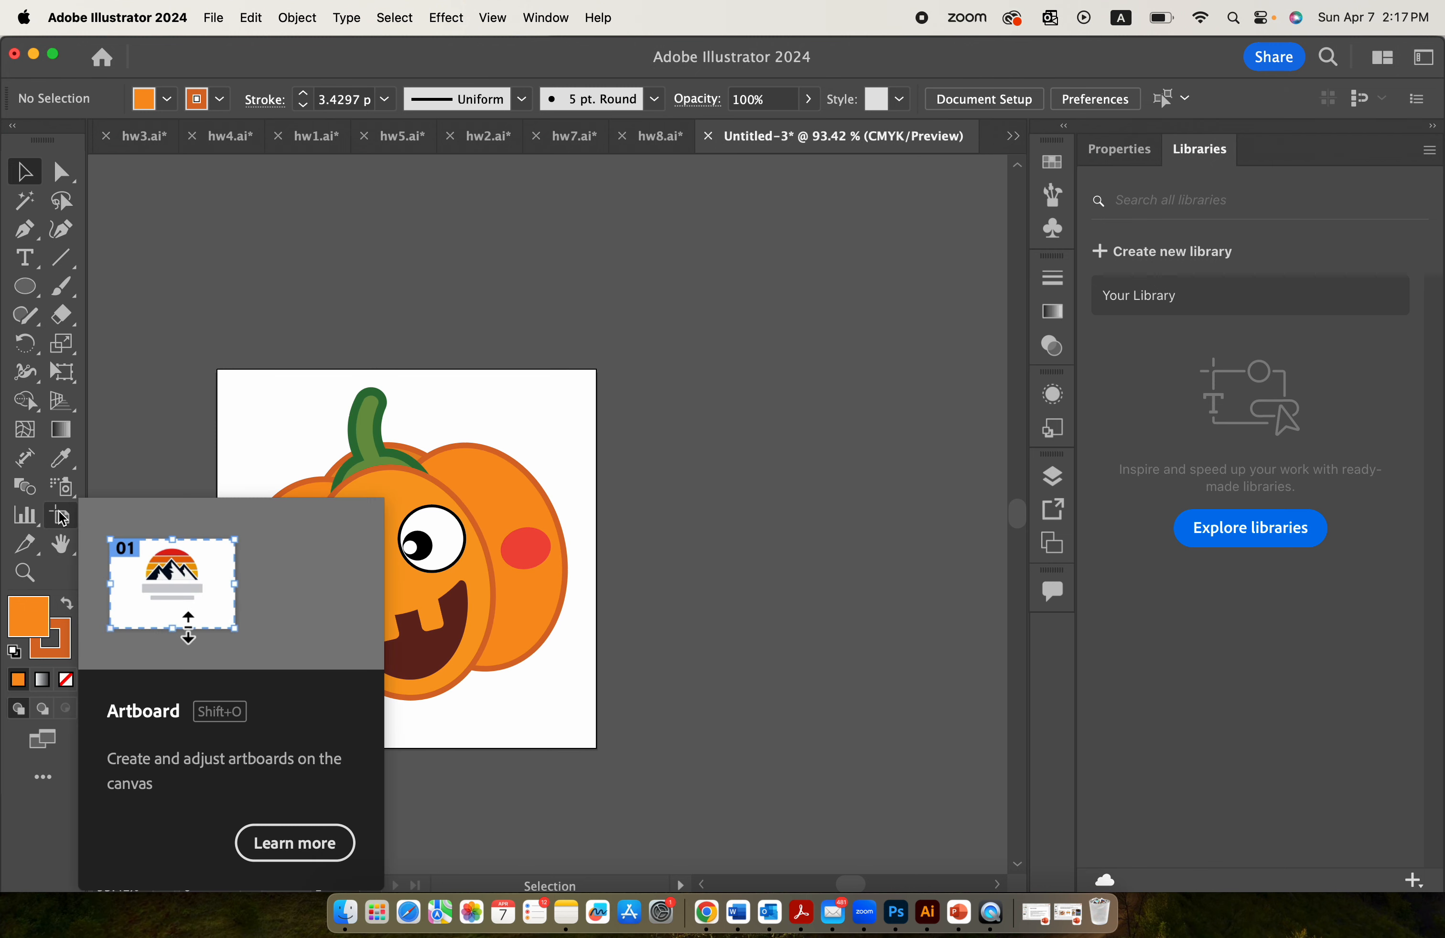
left_click(64, 517)
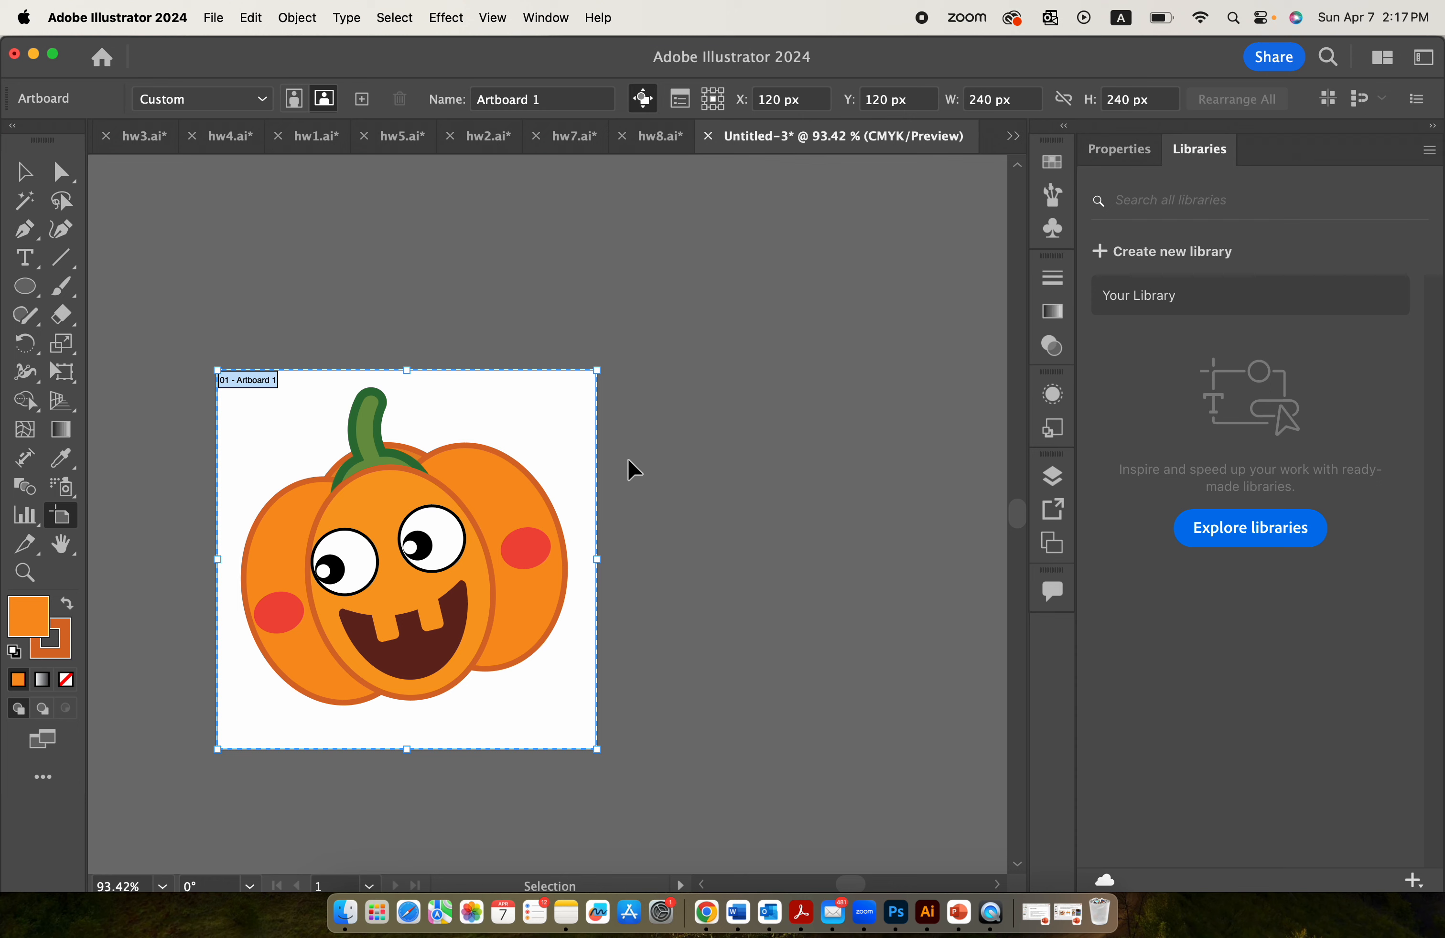
key("super+c")
key("super+v")
scroll(687, 389, "right", 1)
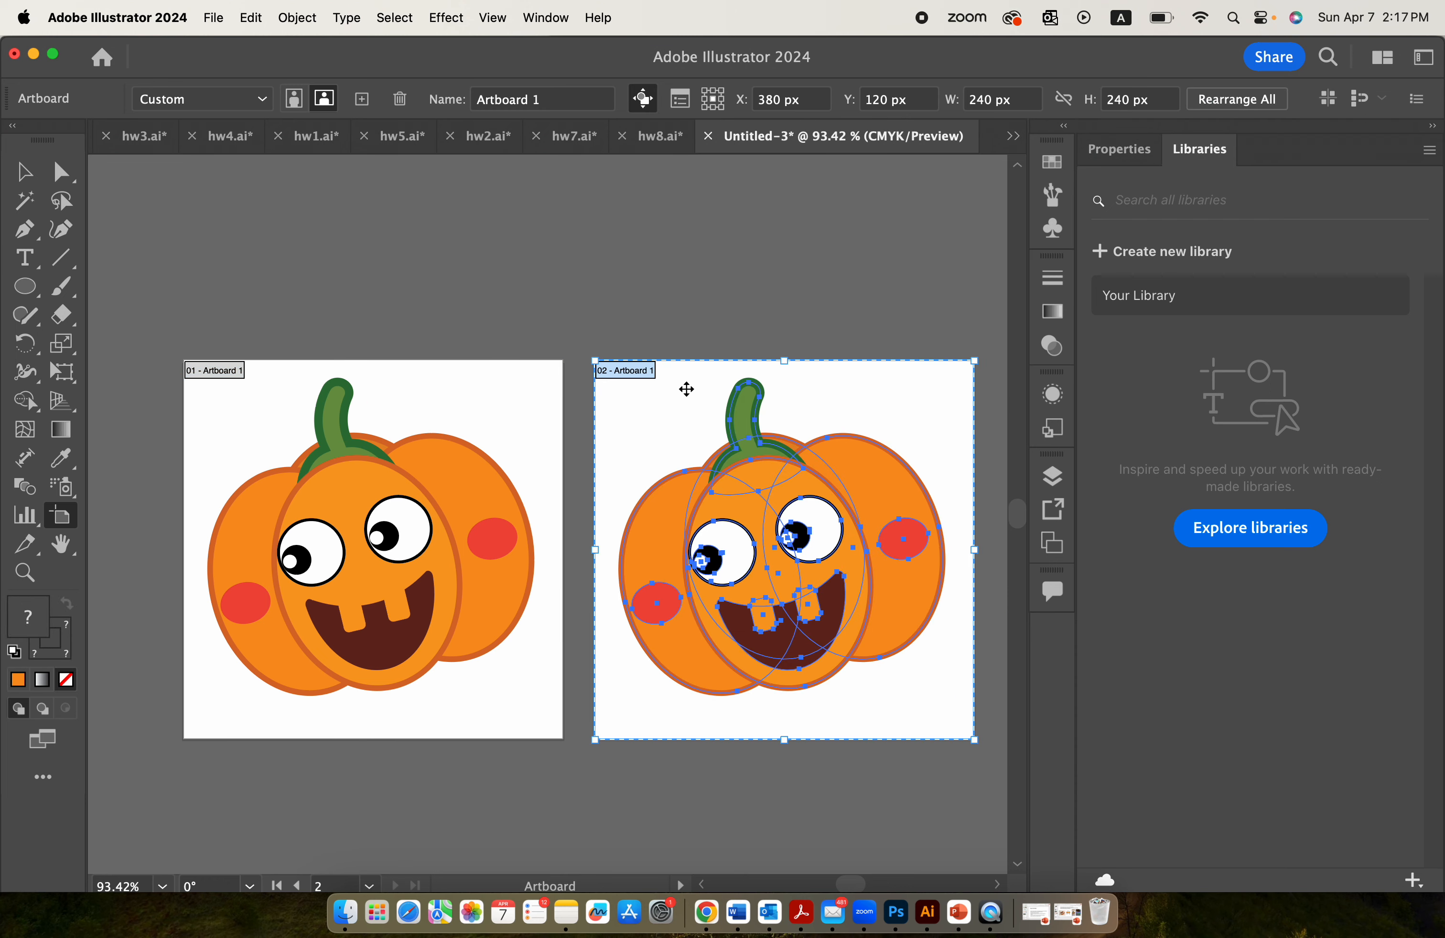
scroll(687, 389, "right", 2)
scroll(630, 416, "down", 1)
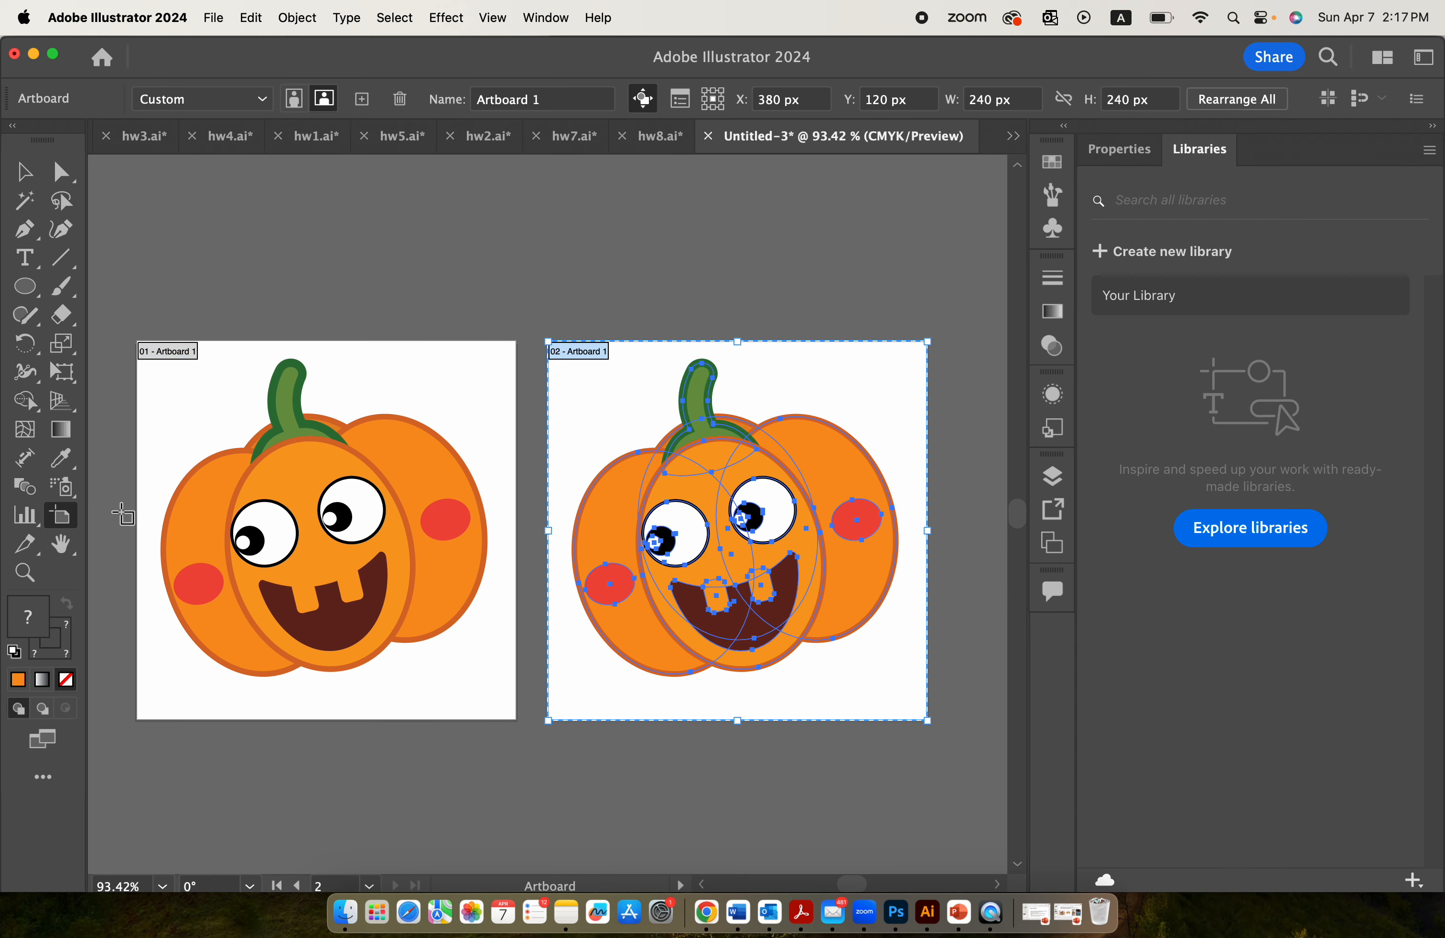
scroll(796, 560, "right", 1)
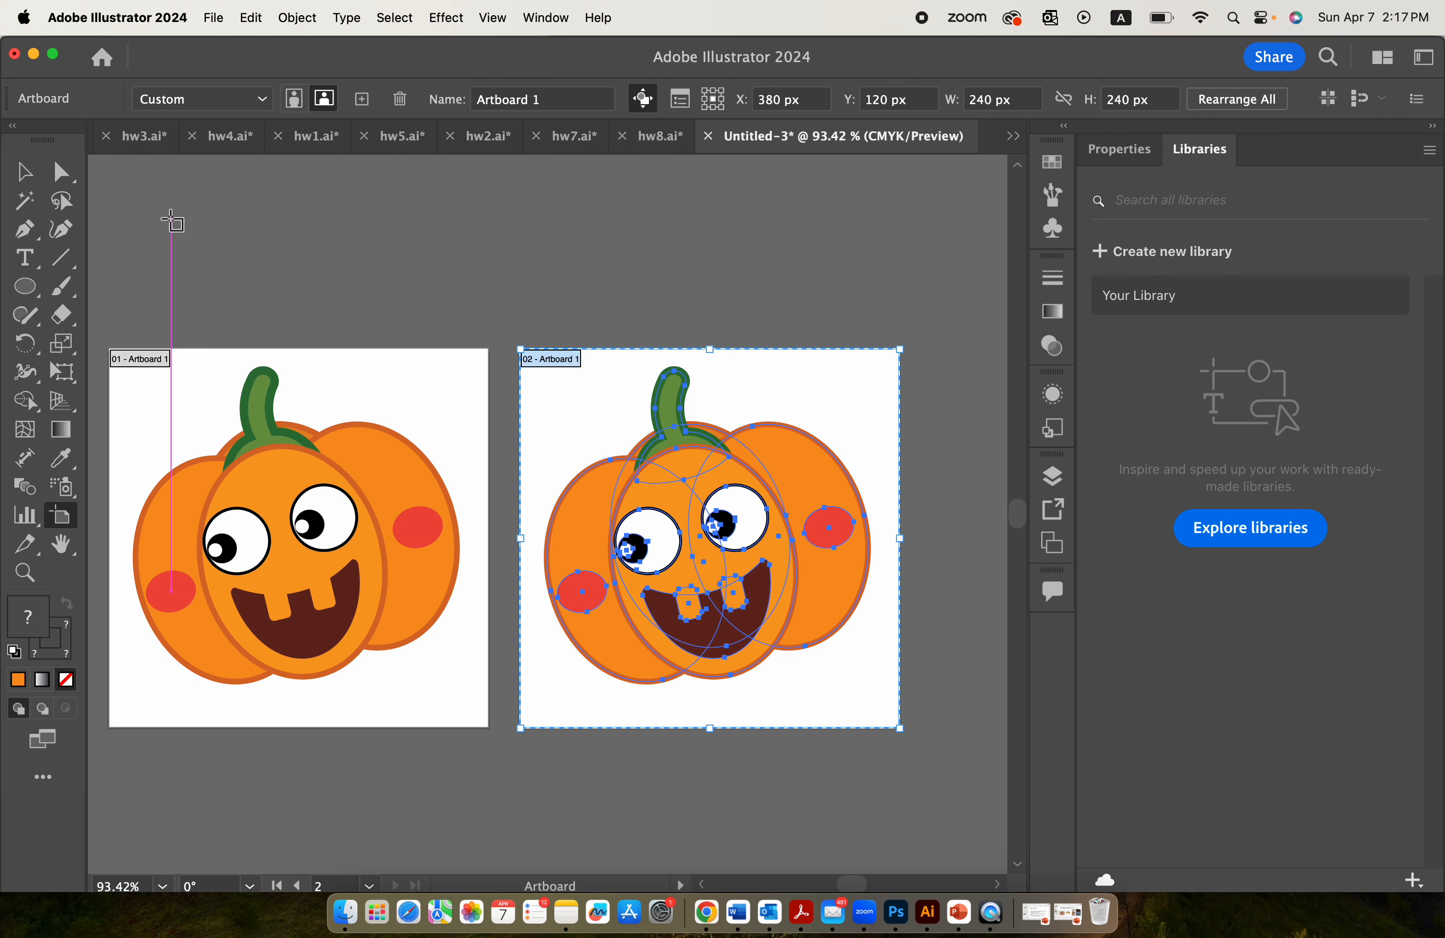
key("c")
left_click(24, 175)
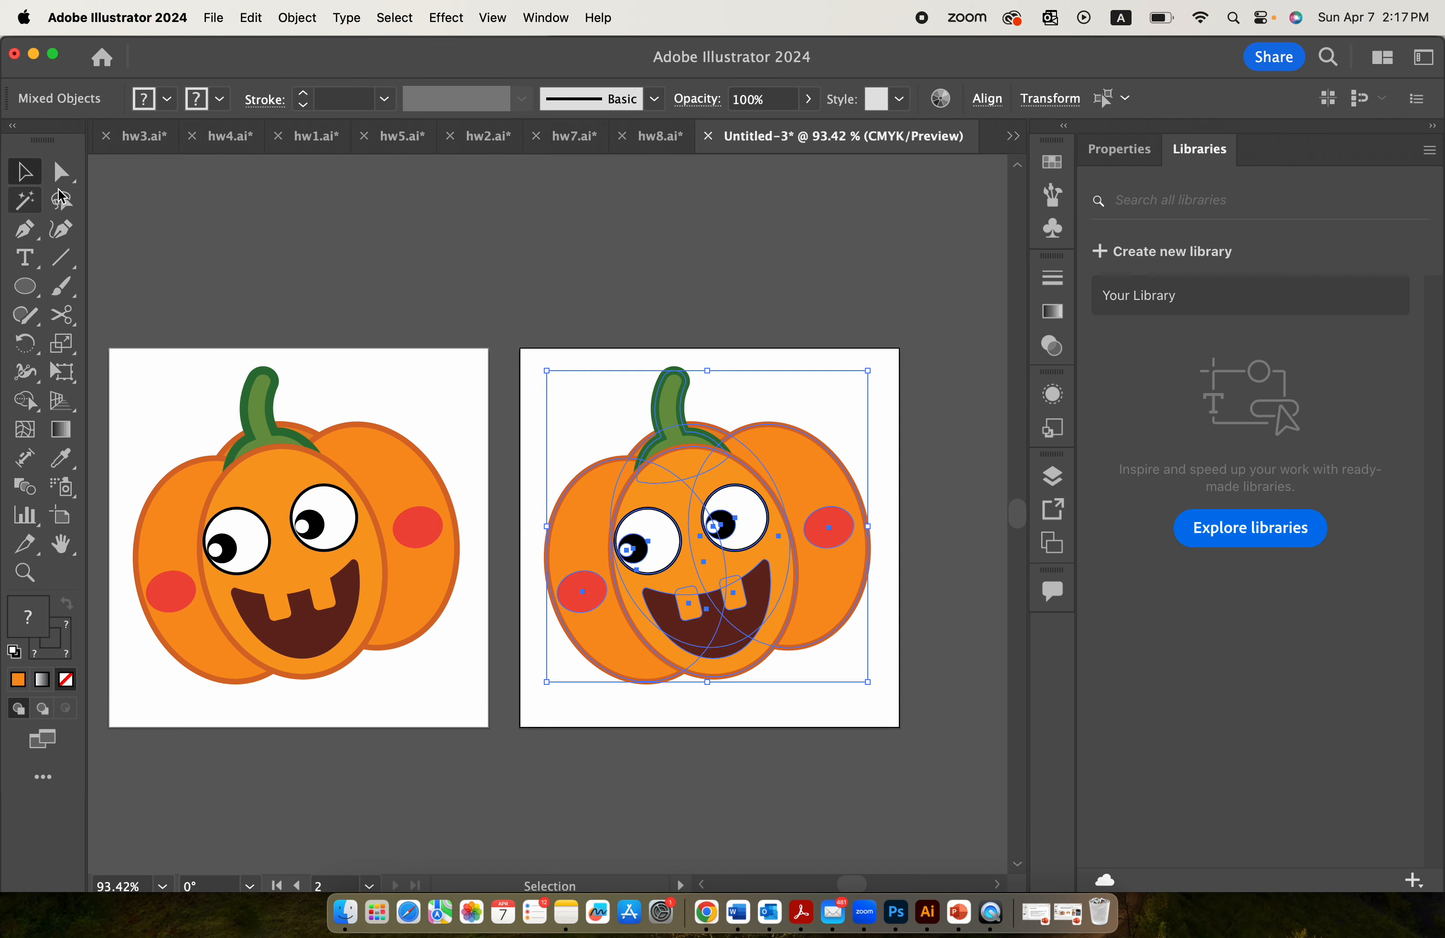
- Rotate the whole pumpkin on the second artboard clockwise so that it stands upright
left_click(452, 340)
left_click(716, 565)
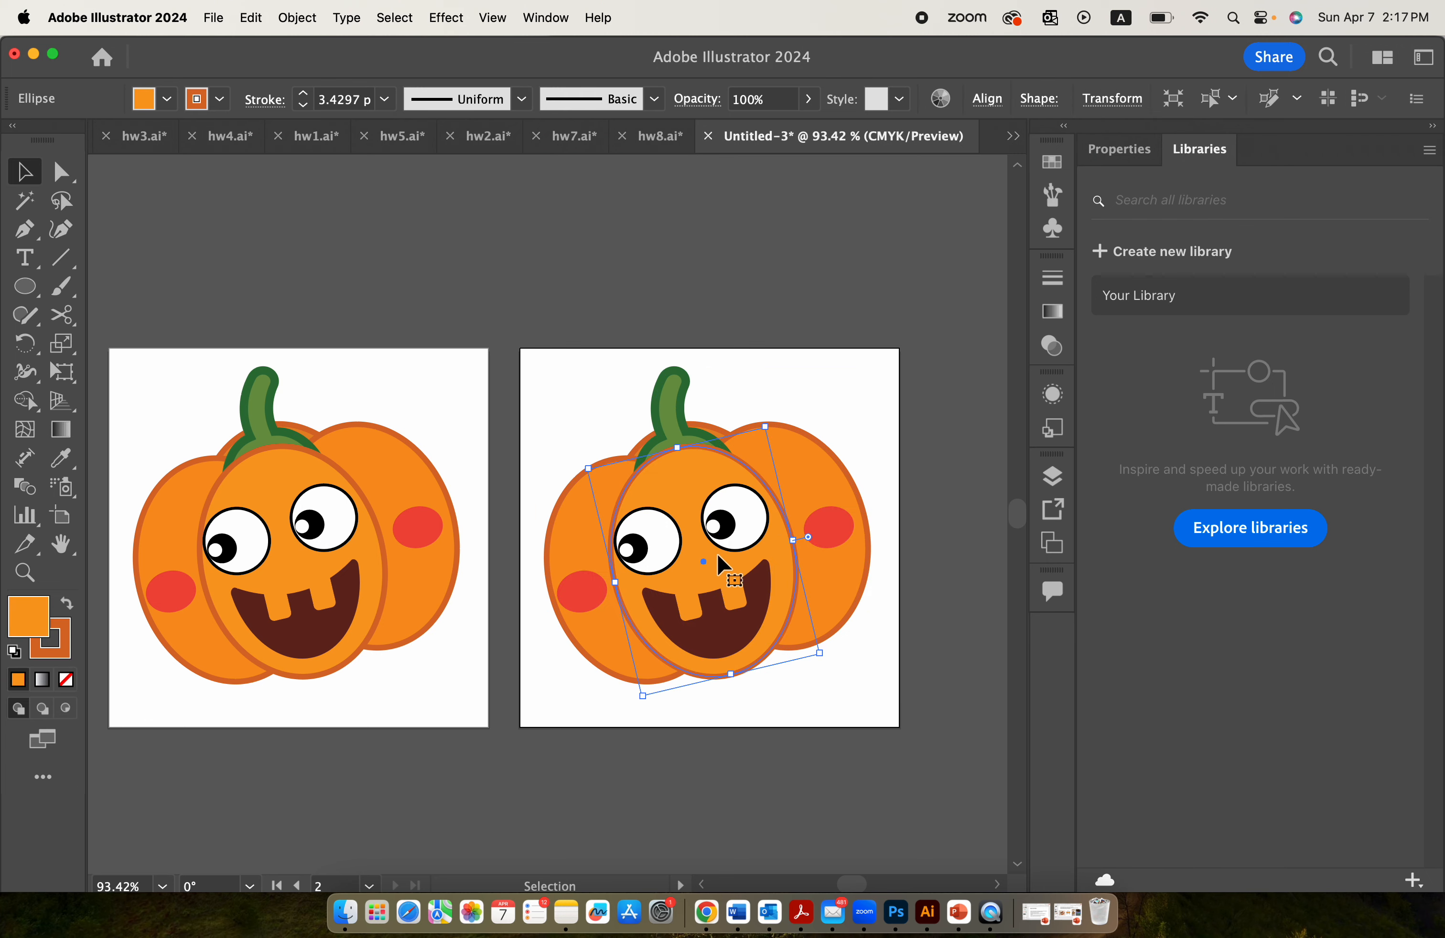
scroll(729, 574, "up", 1)
left_click(807, 345)
scroll(804, 361, "down", 1)
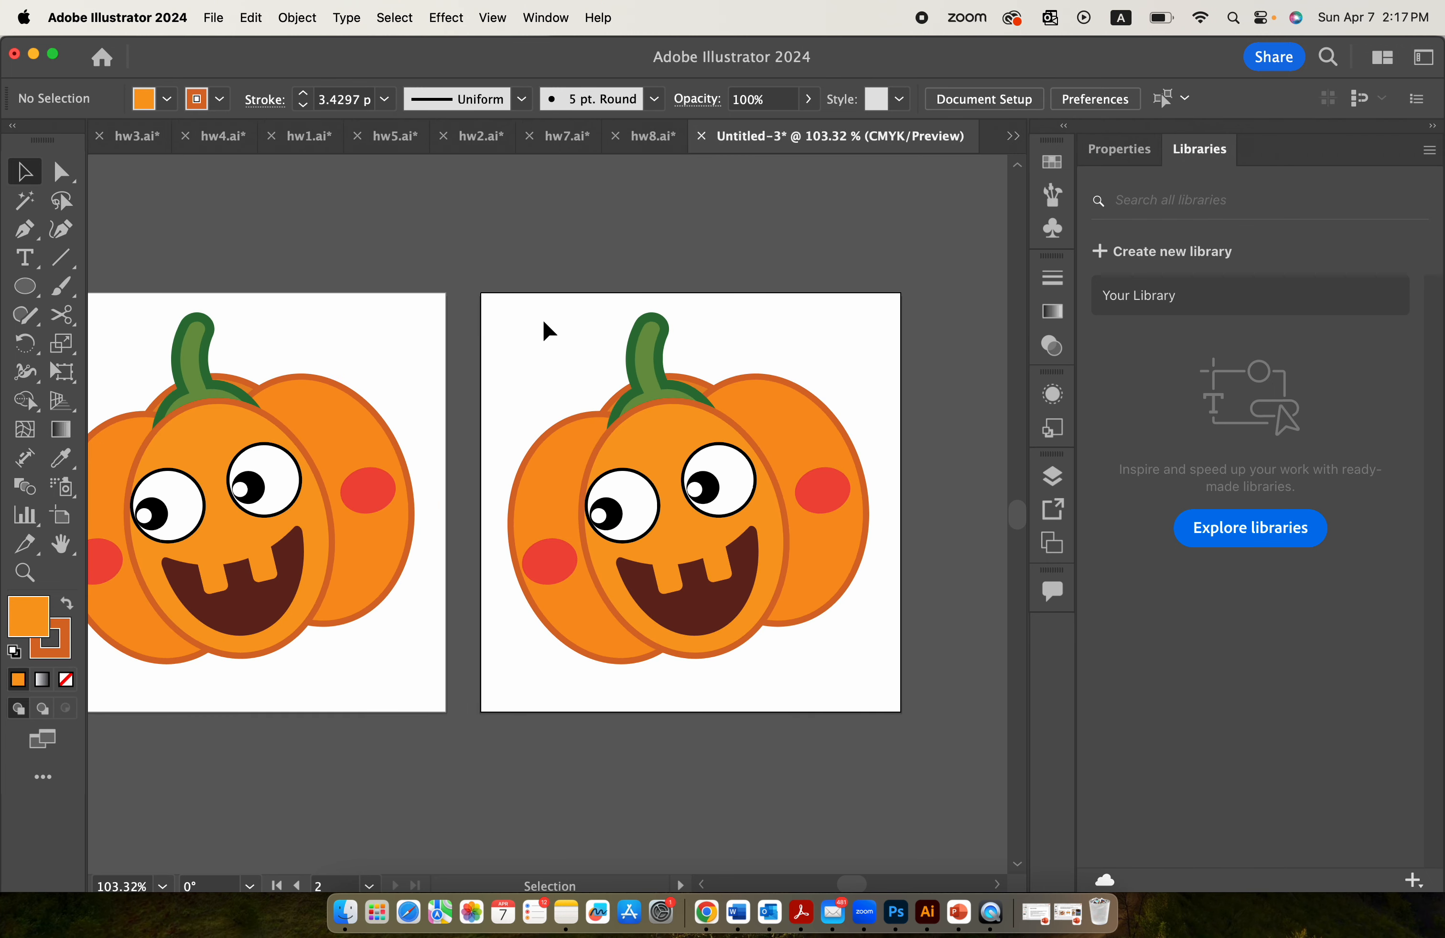
left_click_drag(518, 314, 830, 665)
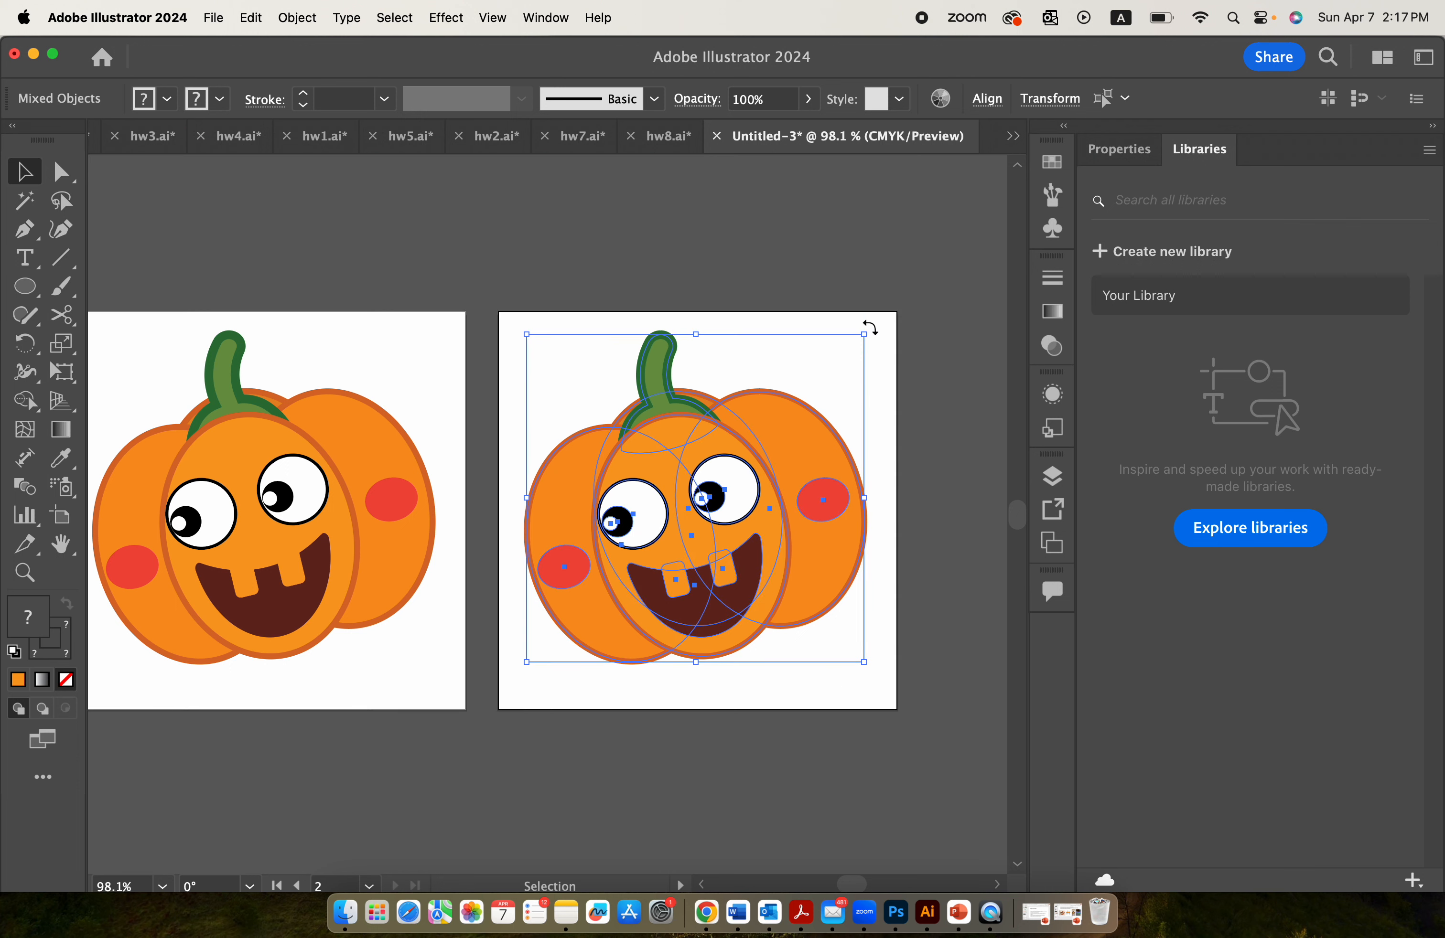
left_click_drag(872, 324, 904, 364)
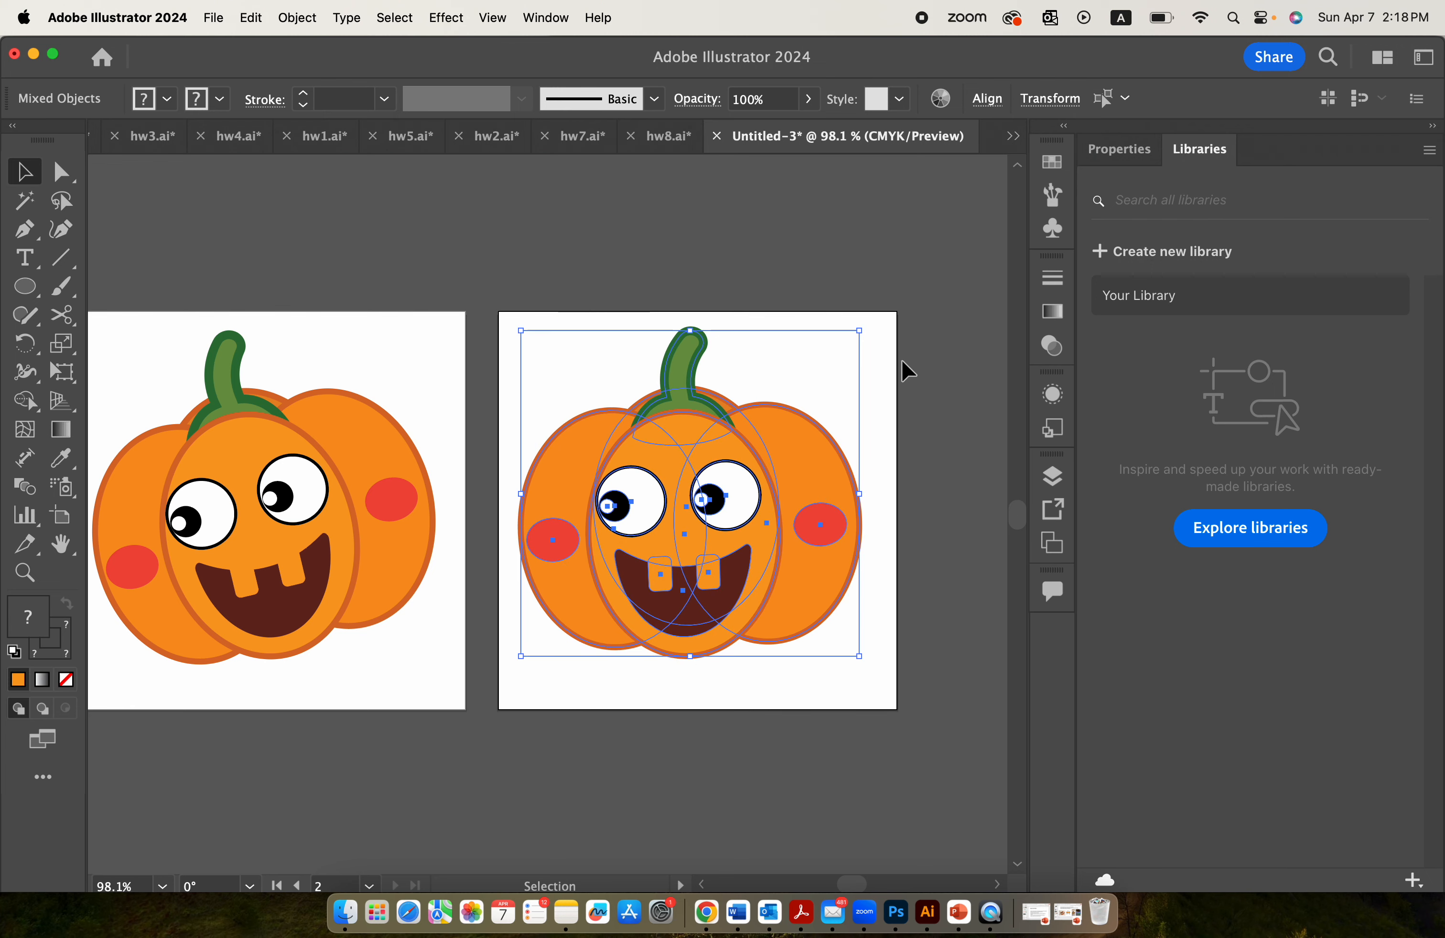
left_click(865, 321)
- Tilt the second pumpkin's stem further clockwise and shift it about 16 px to the right
scroll(746, 305, "up", 5)
left_click(636, 416)
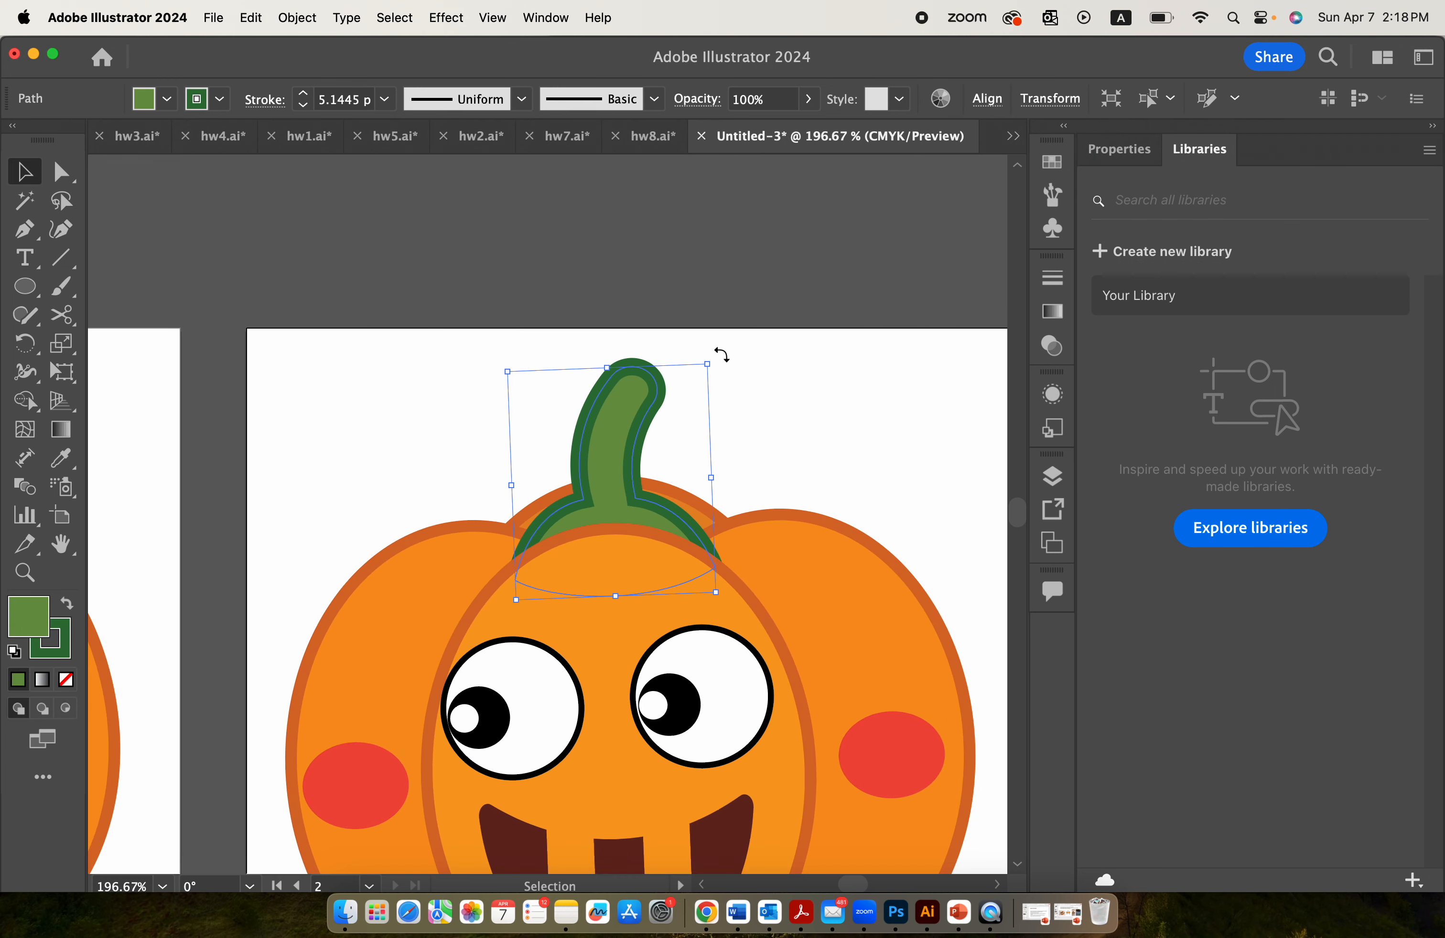
left_click_drag(721, 354, 748, 381)
left_click_drag(632, 429, 685, 436)
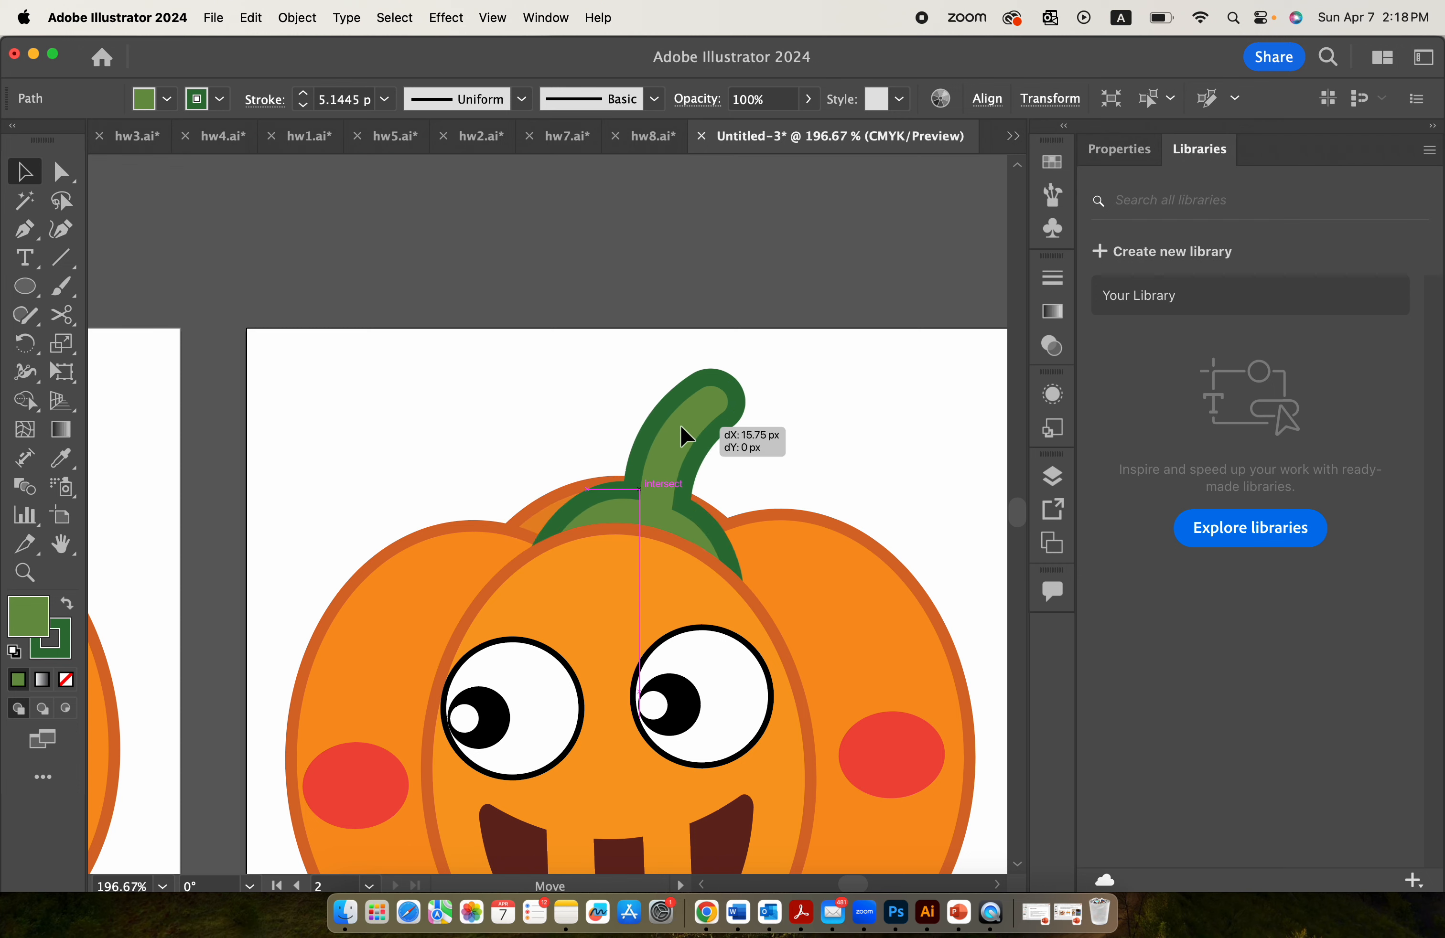
left_click(838, 357)
- Center the black pupils in both eyes of the second pumpkin and place the white highlights in the middle of the pupils
scroll(837, 357, "down", 2)
scroll(483, 616, "up", 3)
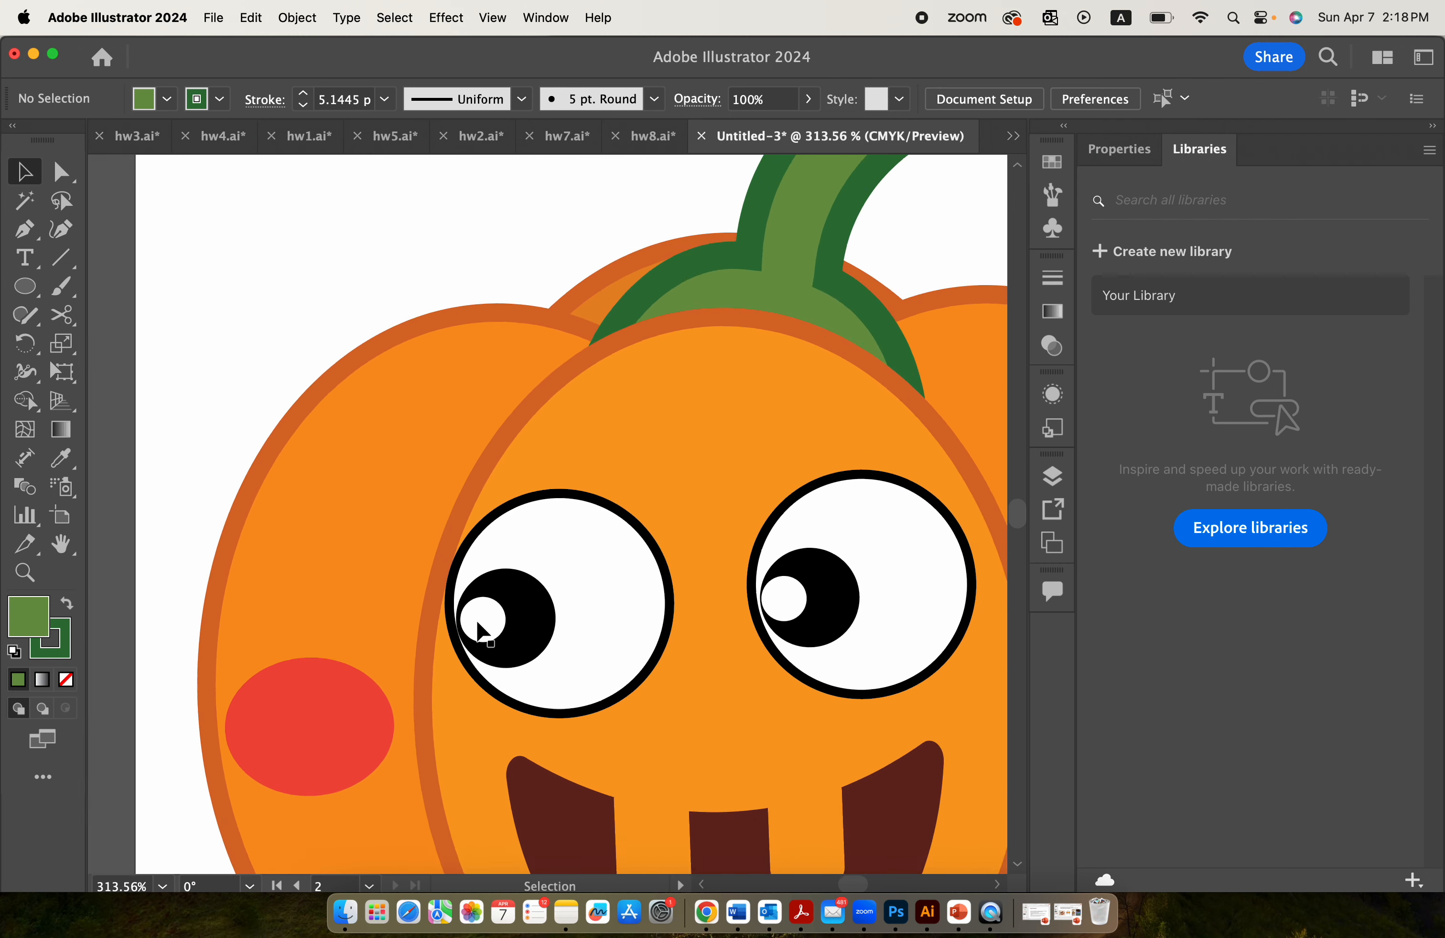
scroll(481, 631, "up", 1)
left_click(483, 618)
left_click_drag(483, 618, 556, 615)
left_click(487, 621, "shift")
scroll(564, 615, "right", 5)
left_click(600, 621)
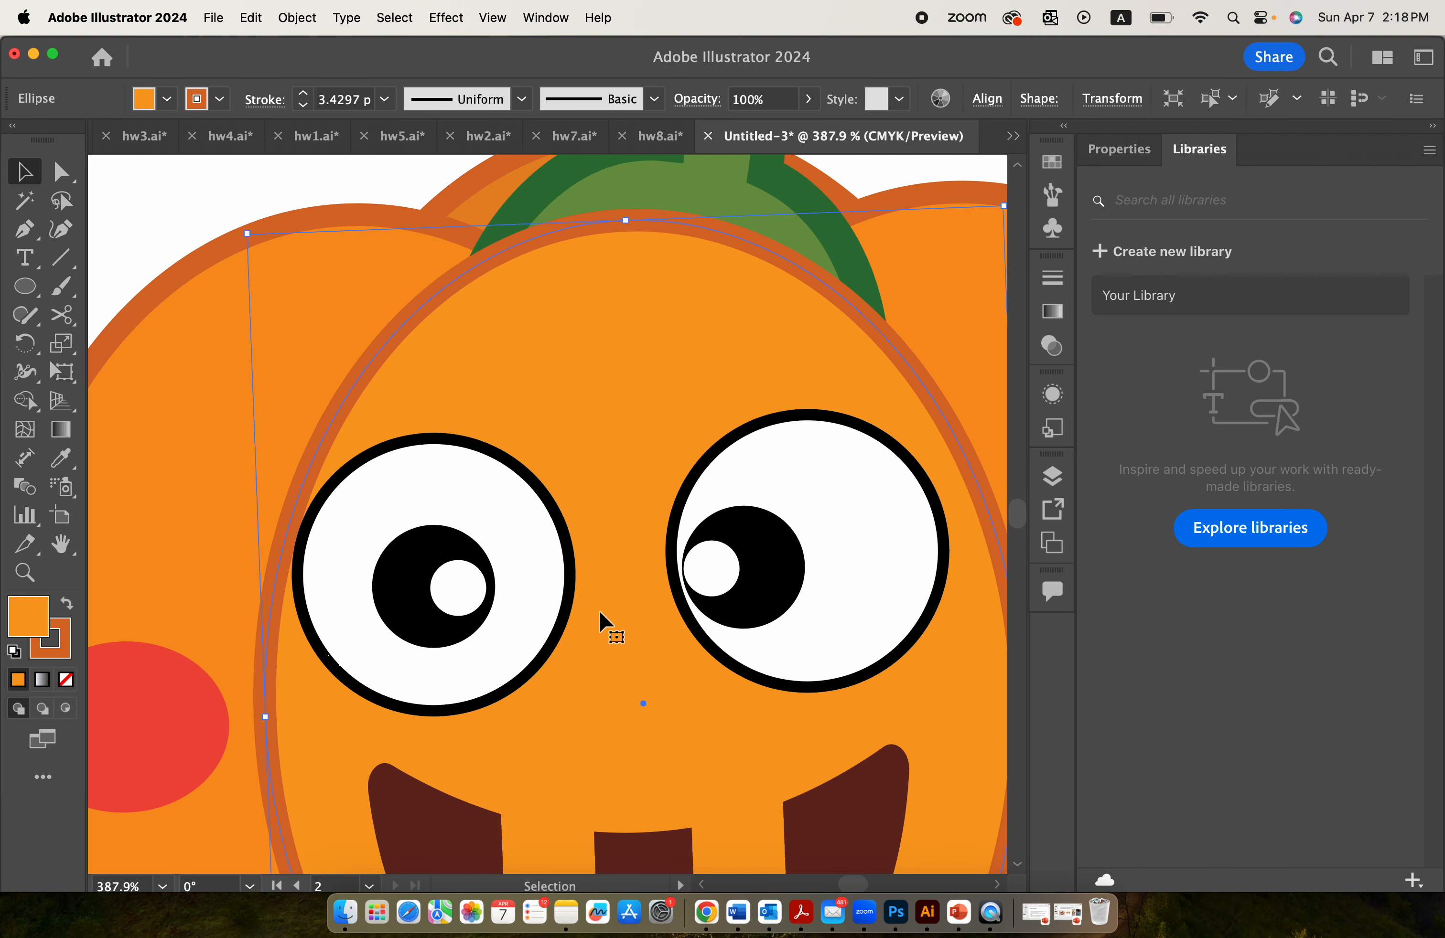
left_click(469, 589)
left_click_drag(469, 589, 438, 582)
left_click_drag(758, 590, 822, 589)
left_click_drag(707, 568, 804, 564)
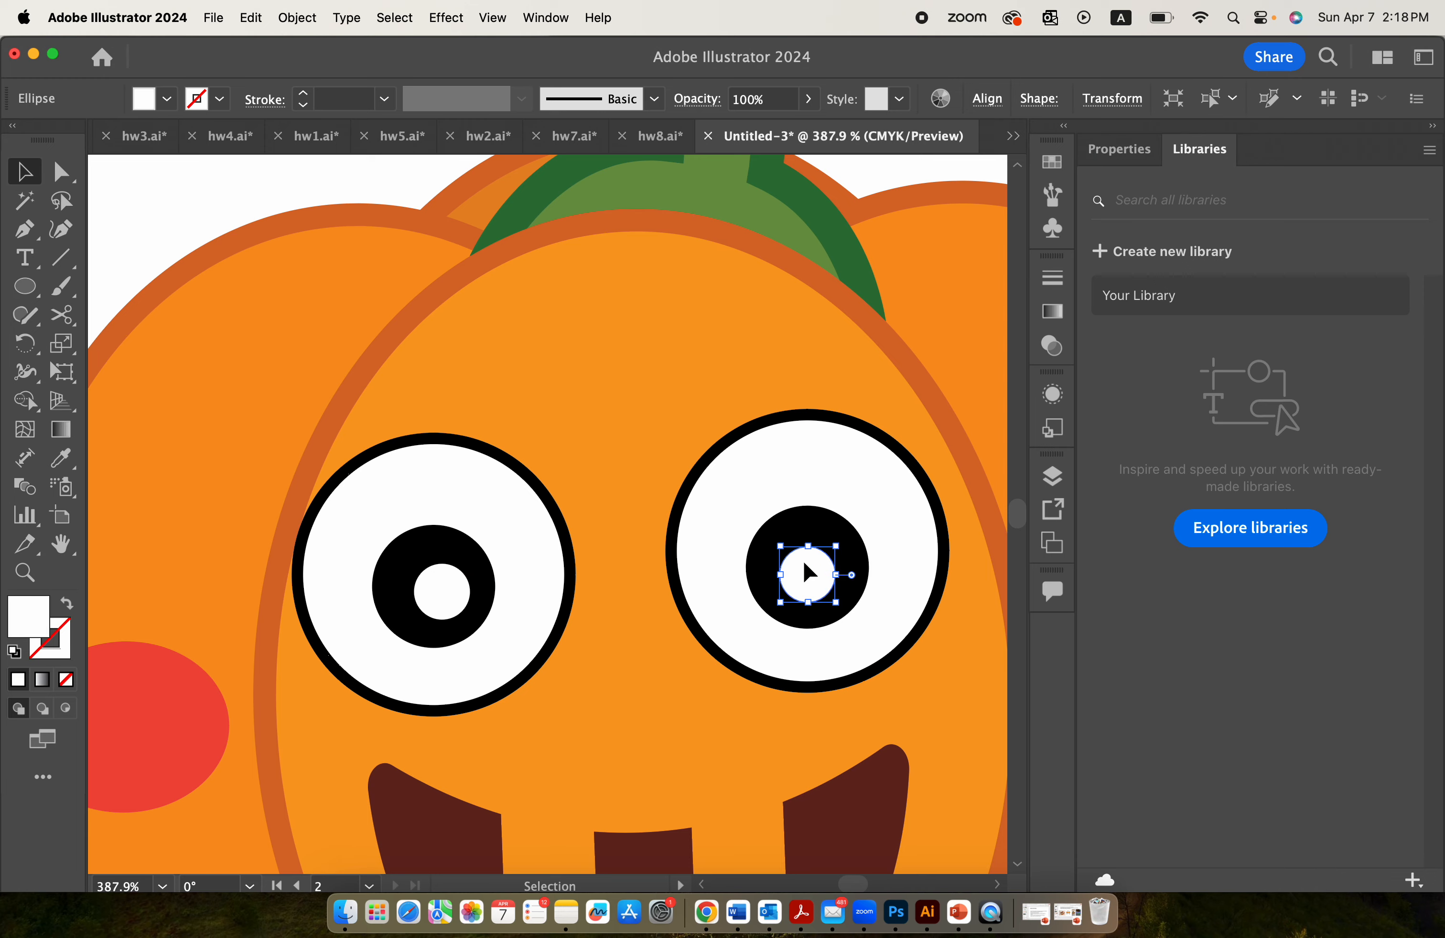
- Stretch the second pumpkin's mouth group downward to make it slightly taller
scroll(804, 573, "down", 6)
left_click(753, 588)
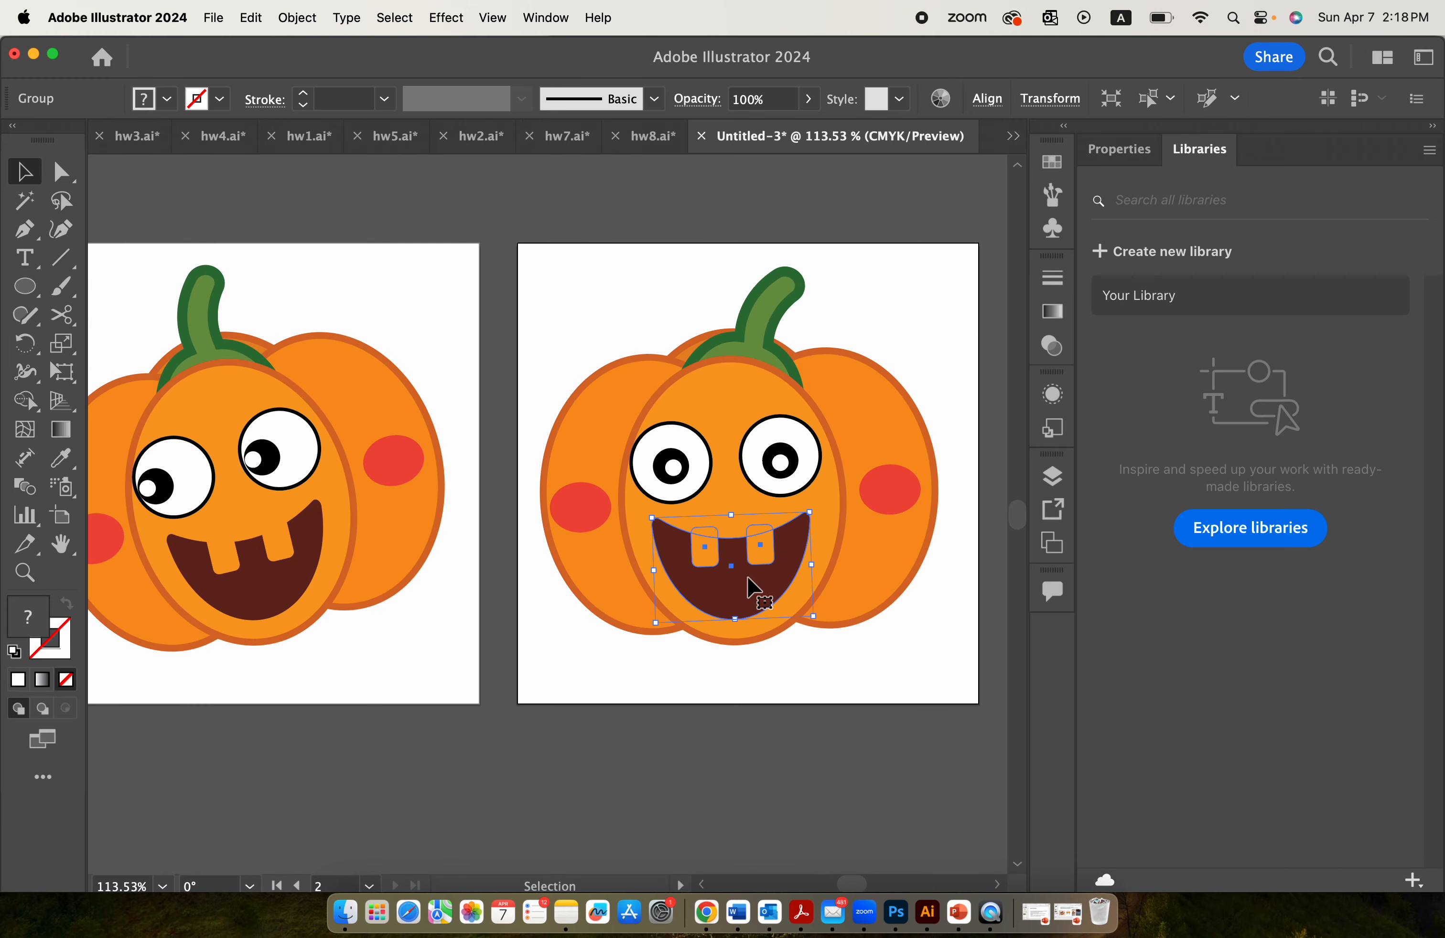
scroll(737, 619, "up", 2)
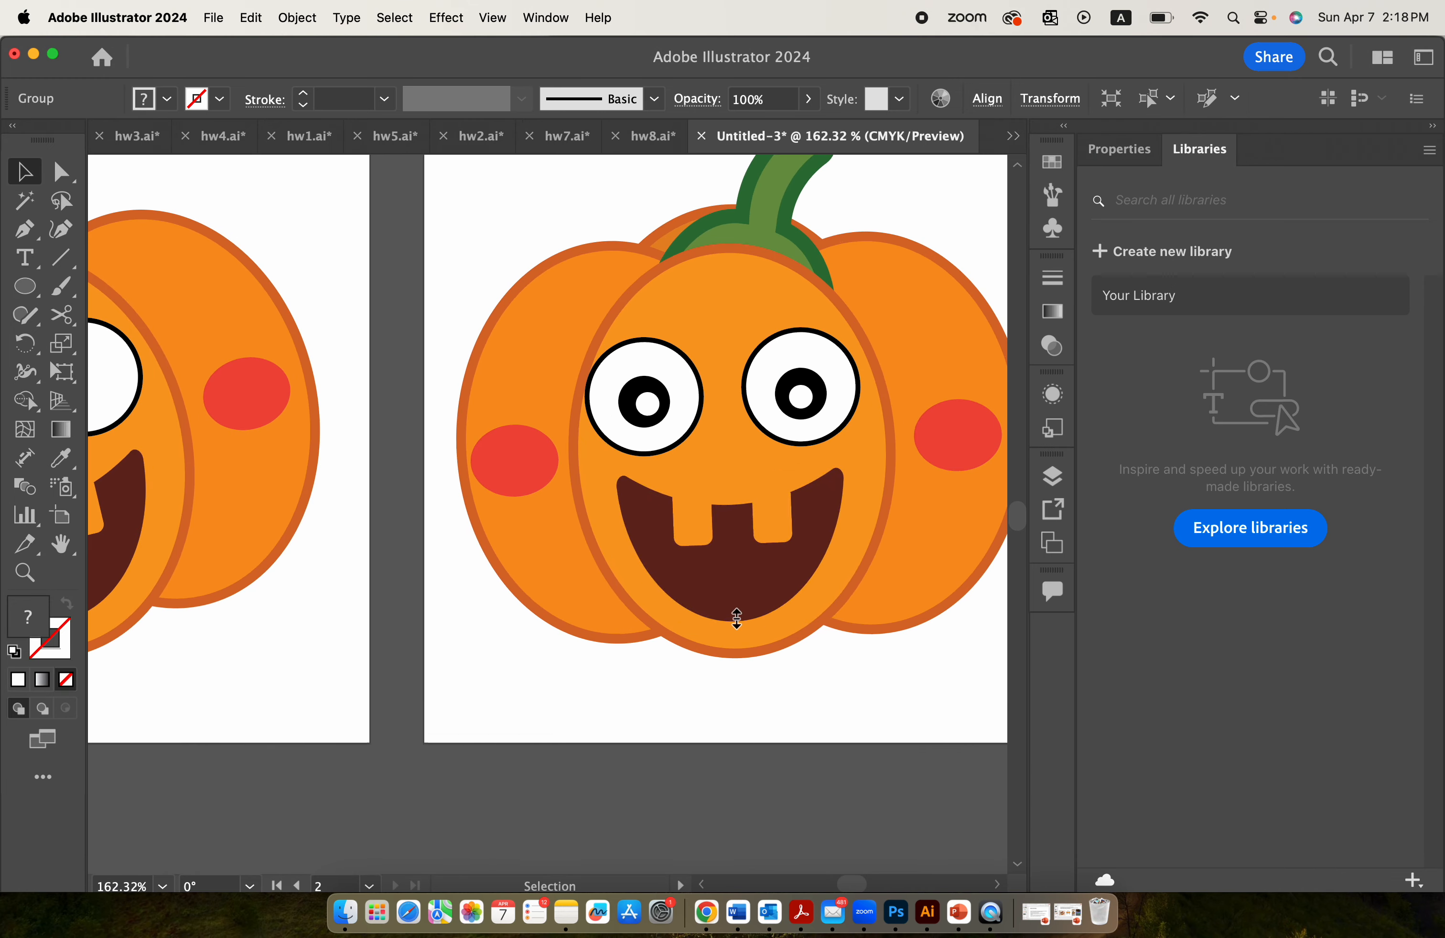
key("Up")
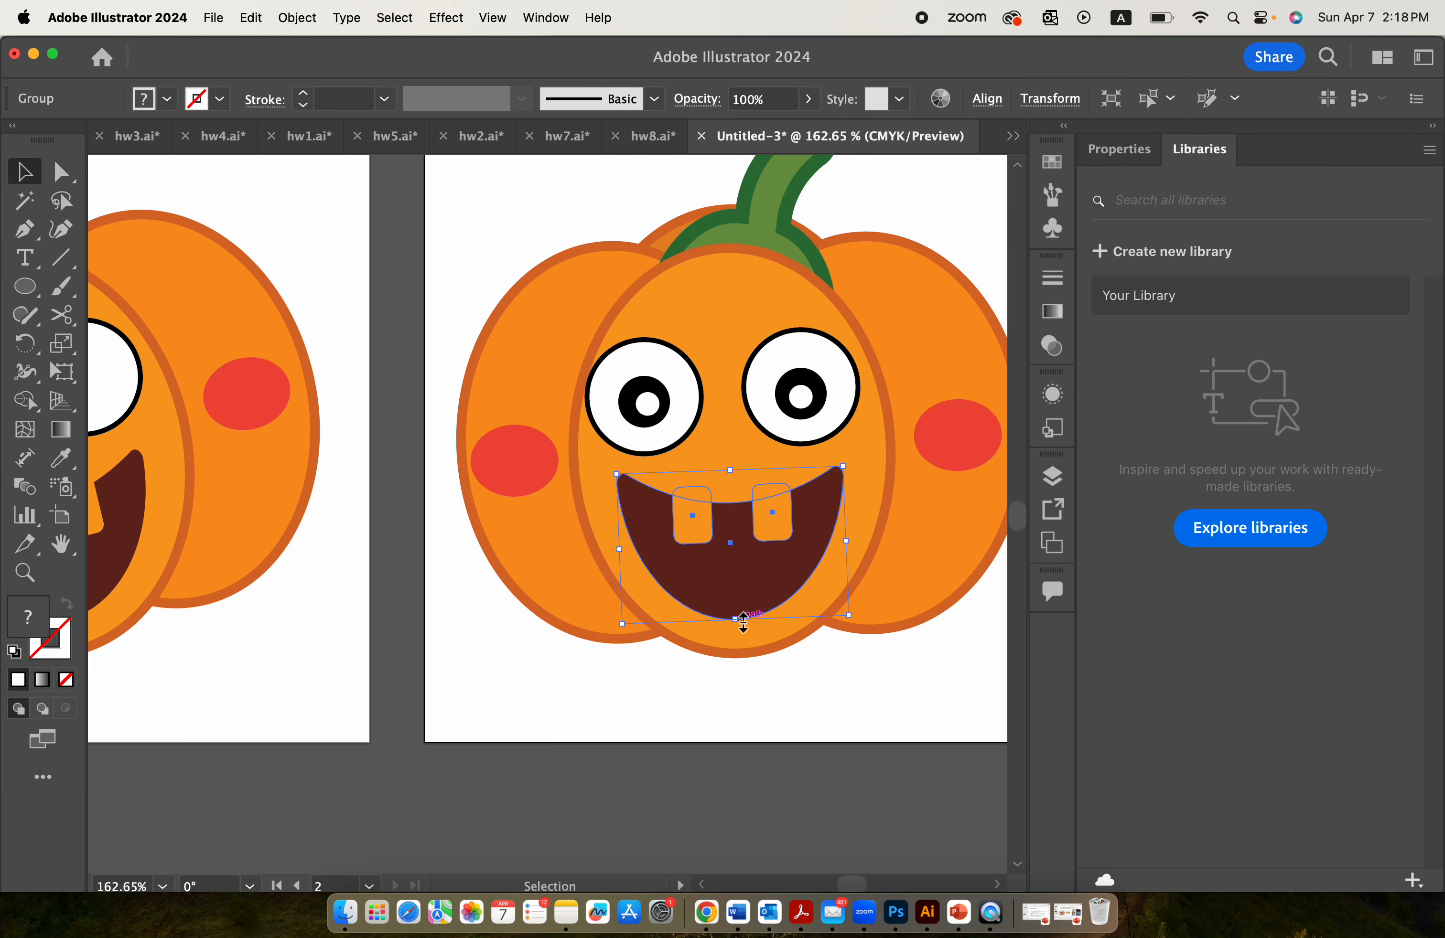
left_click_drag(743, 621, 751, 646)
left_click(706, 735)
key("super+alt+0")
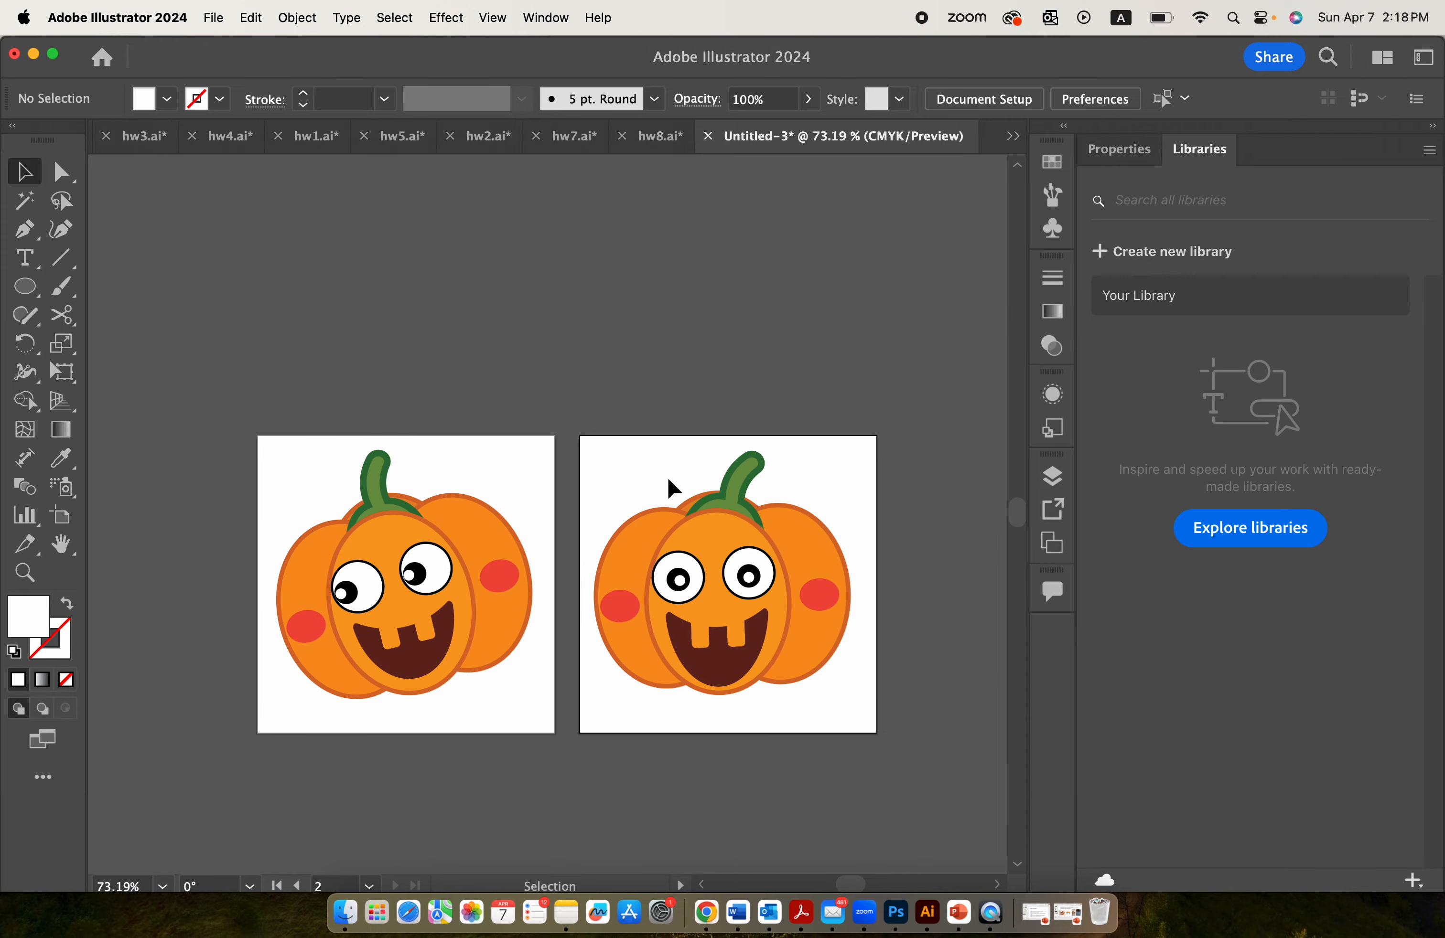
- Duplicate the second artboard with its upright pumpkin to create a third artboard beside it
scroll(765, 641, "right", 1)
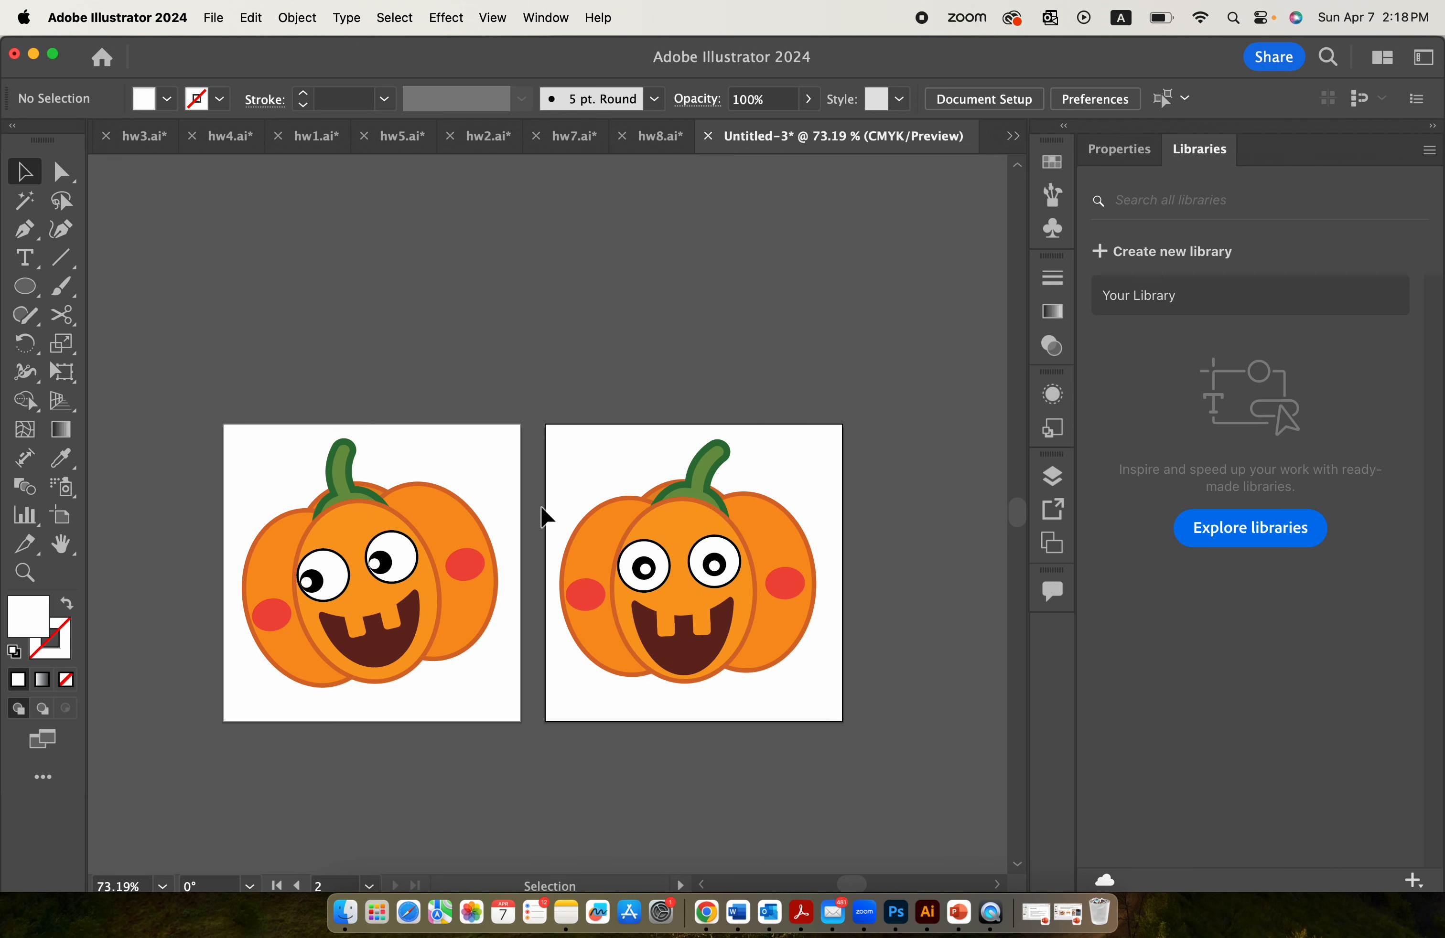
scroll(675, 474, "right", 2)
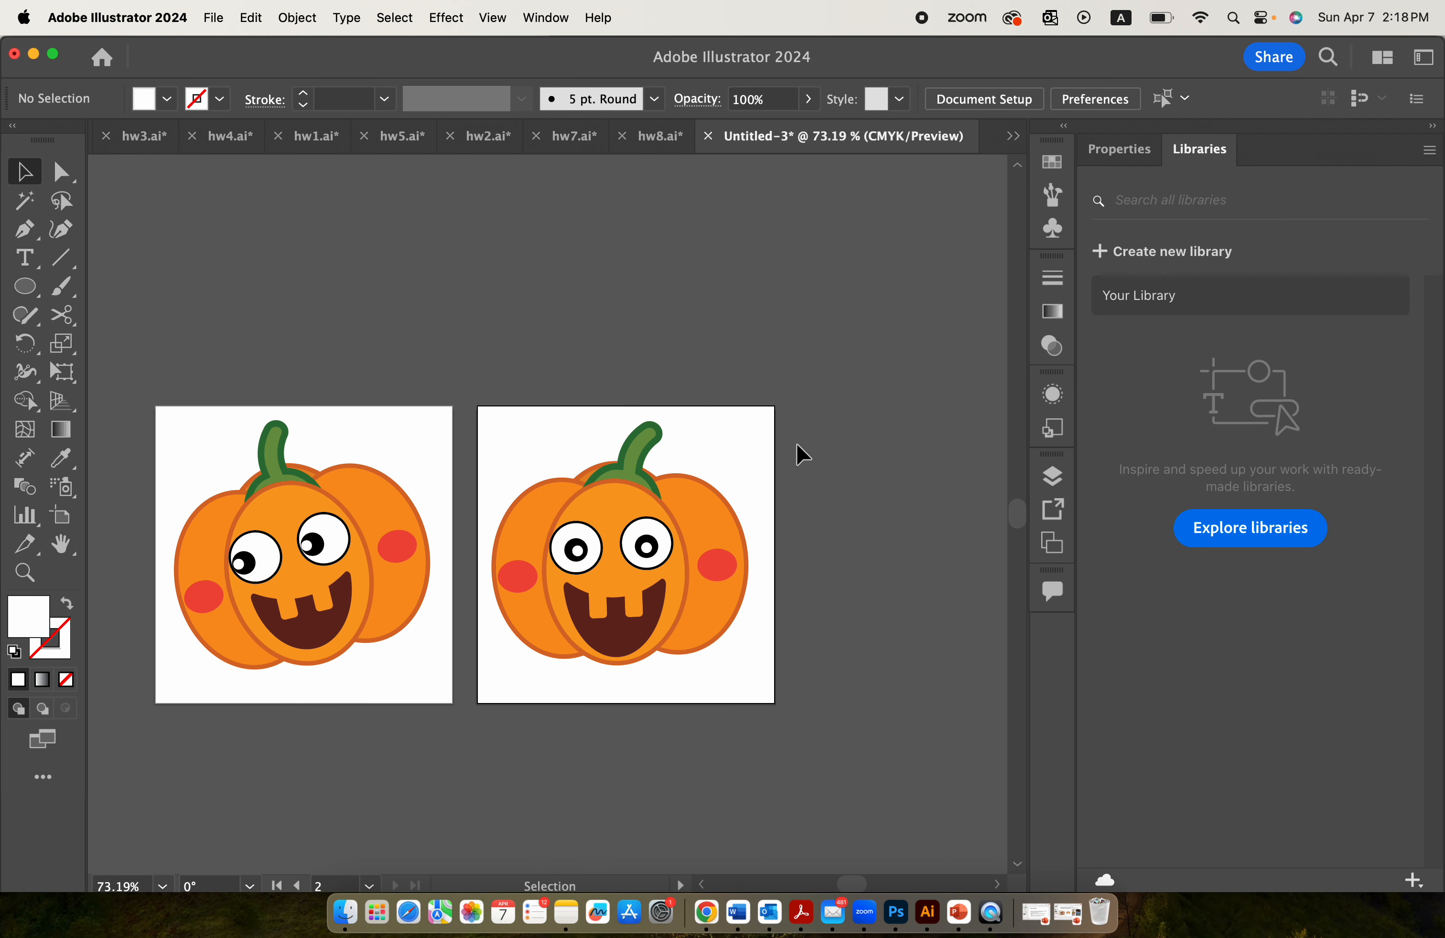
left_click(61, 516)
key("super+c")
key("super+v")
left_click(24, 172)
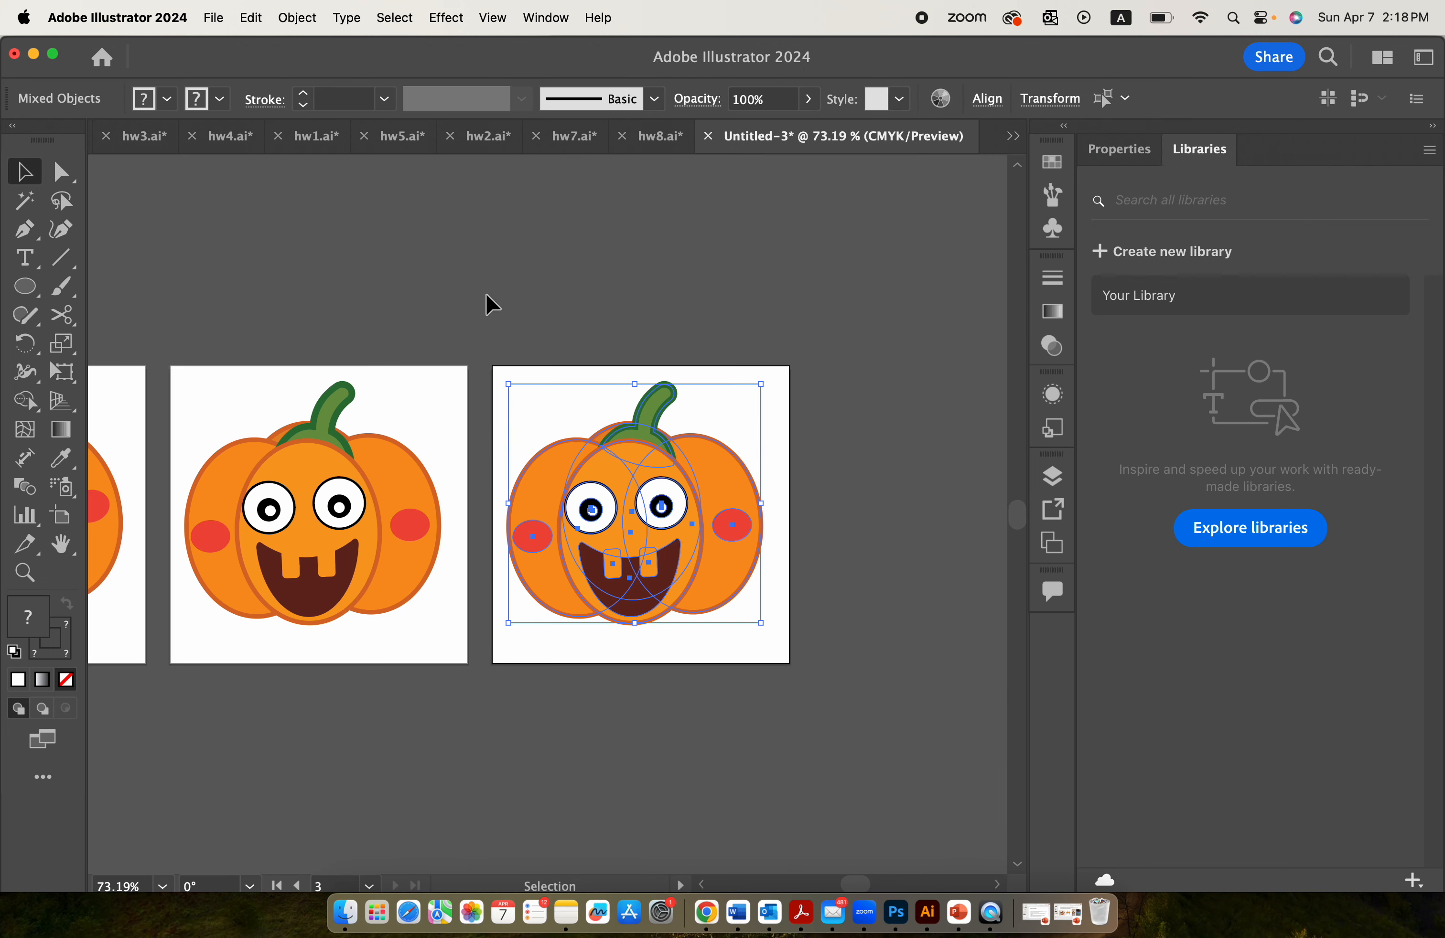
left_click(486, 294)
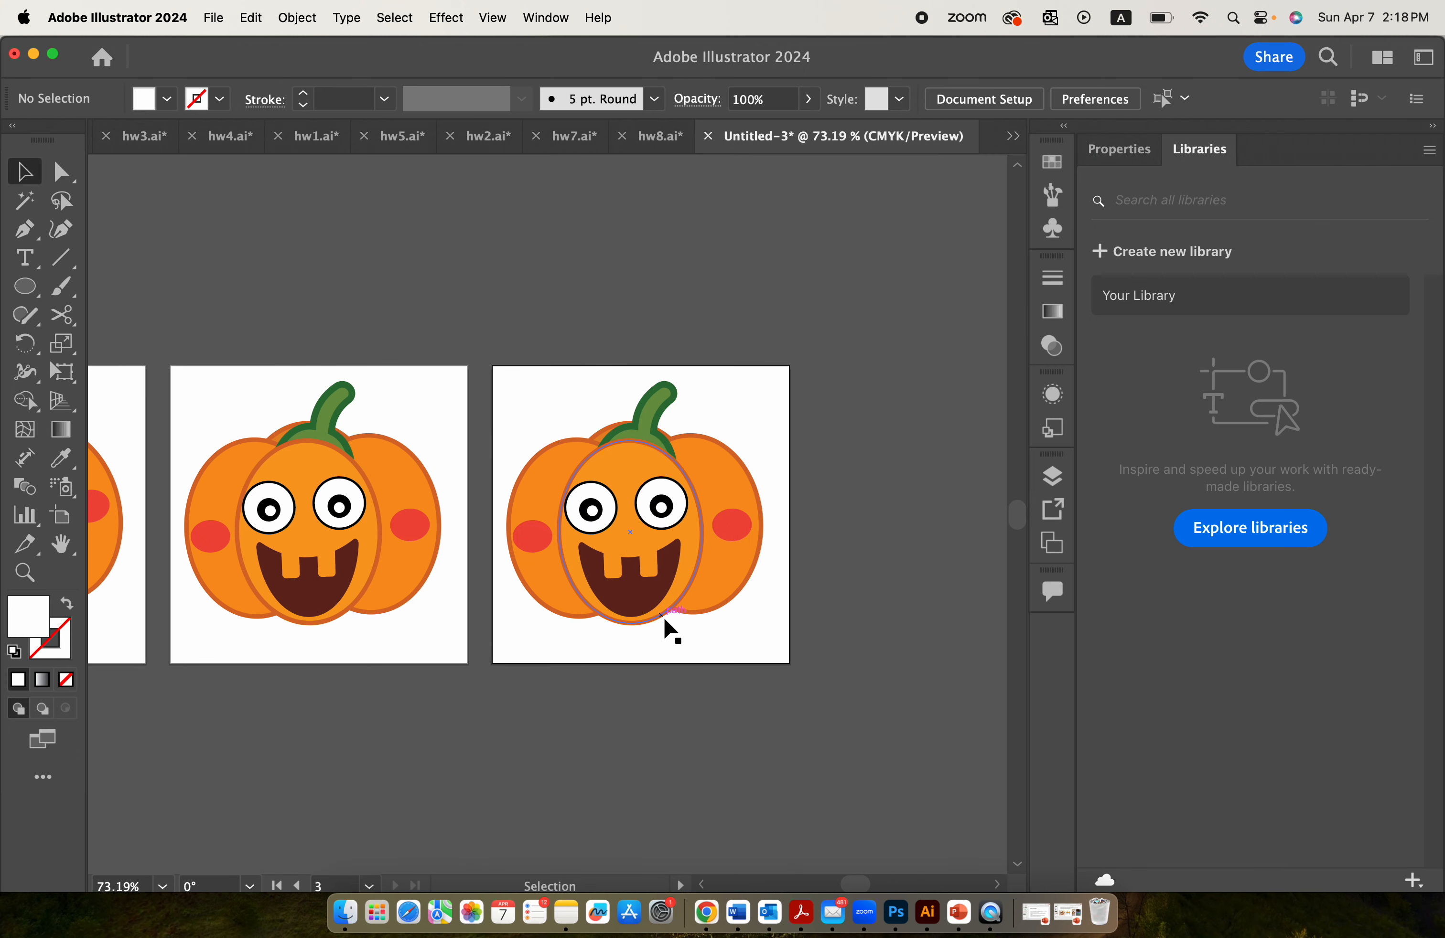
- Rotate the whole pumpkin on the third artboard clockwise so that it leans to the right
scroll(761, 666, "up", 2)
left_click_drag(539, 410, 786, 686)
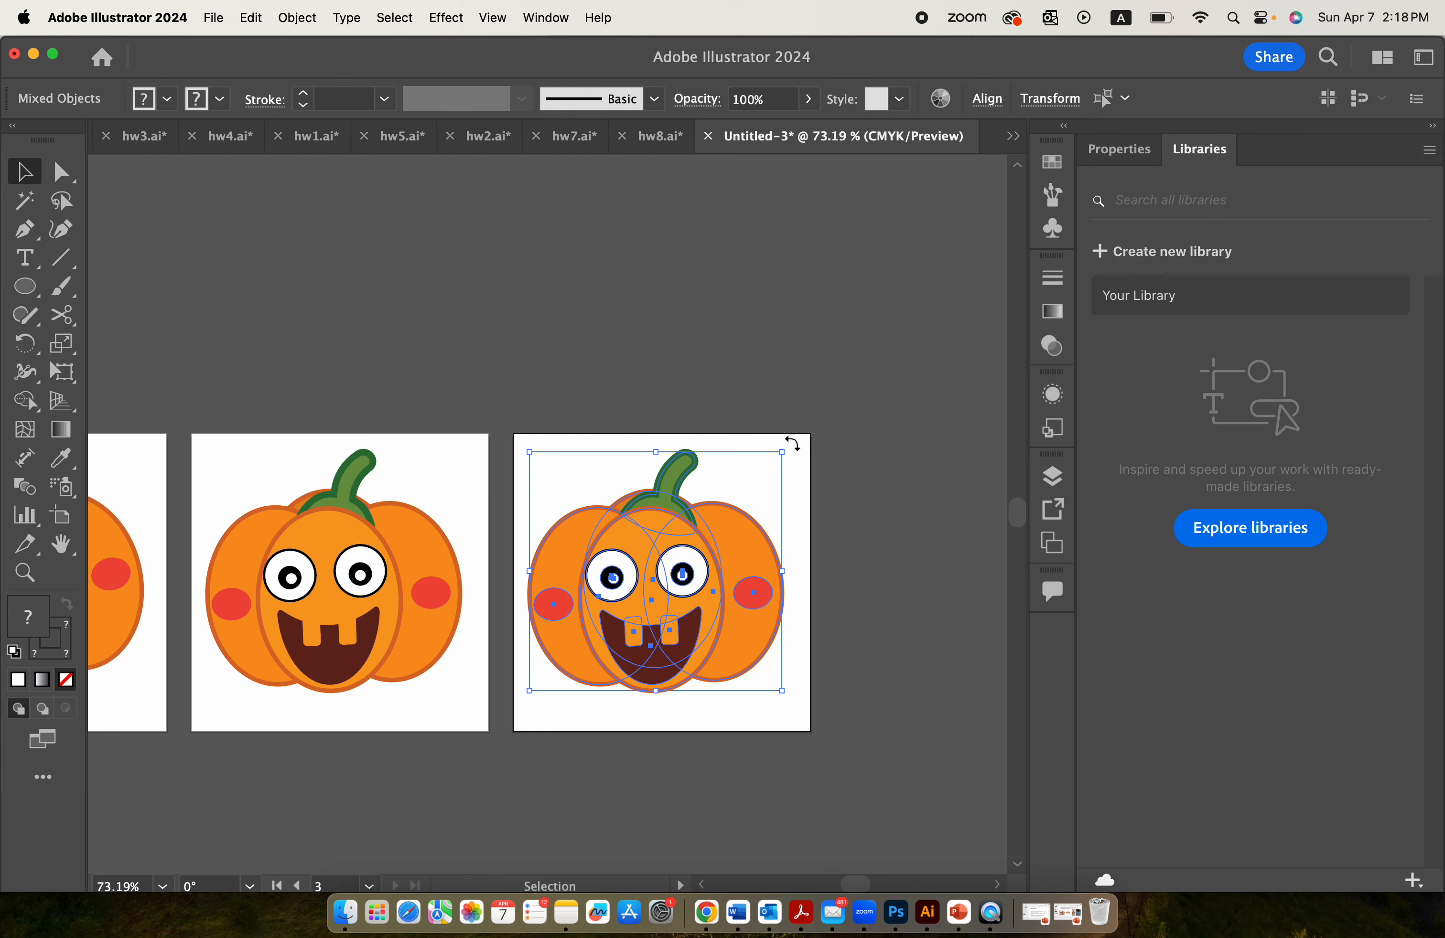
left_click_drag(794, 442, 815, 466)
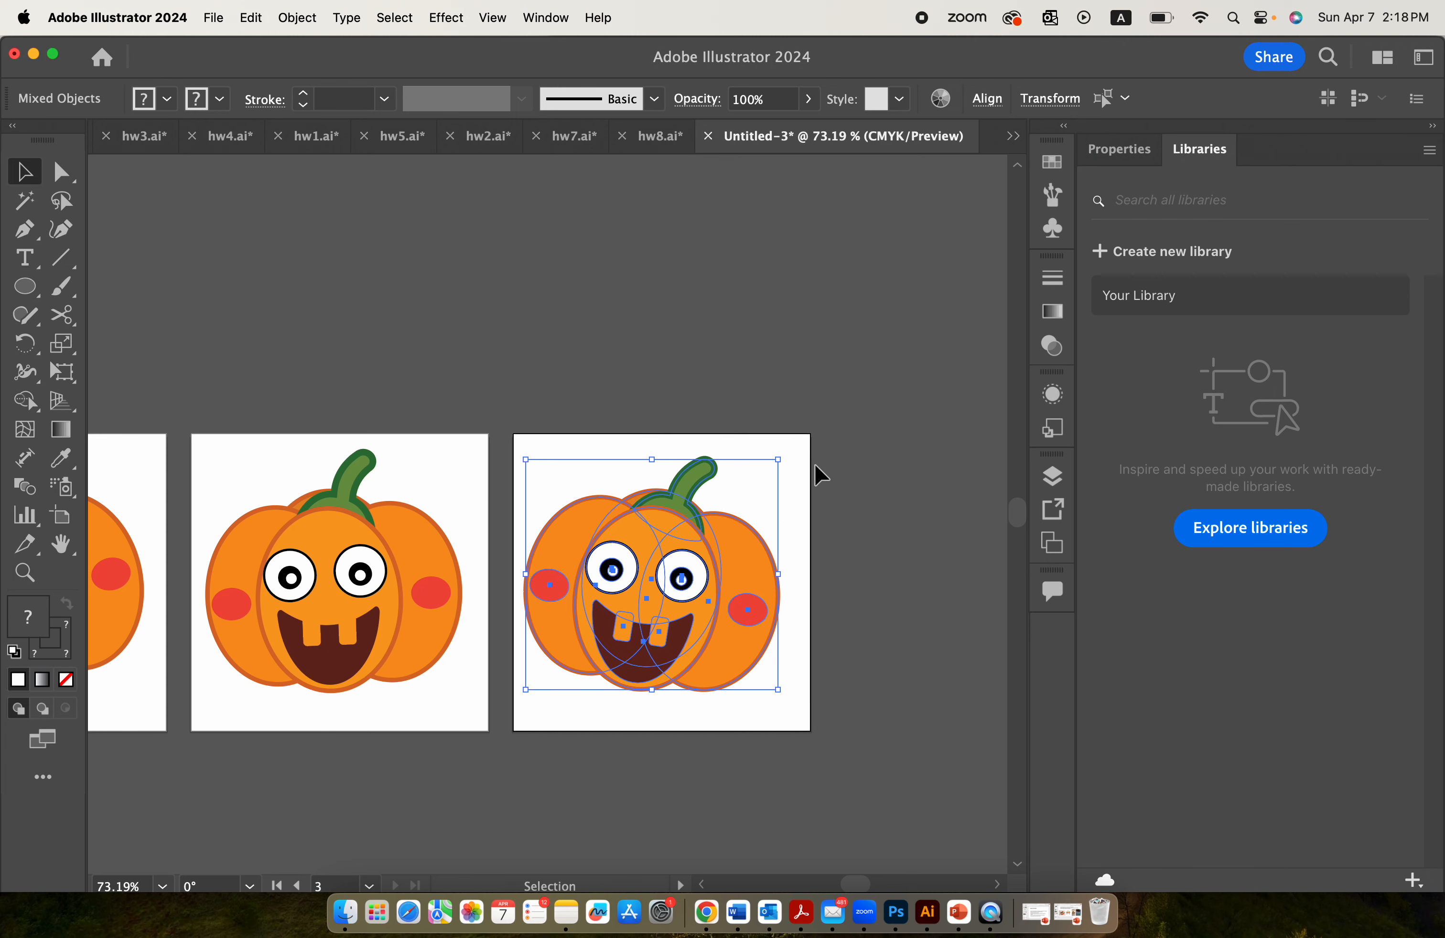
scroll(815, 465, "down", 4)
scroll(816, 465, "up", 2)
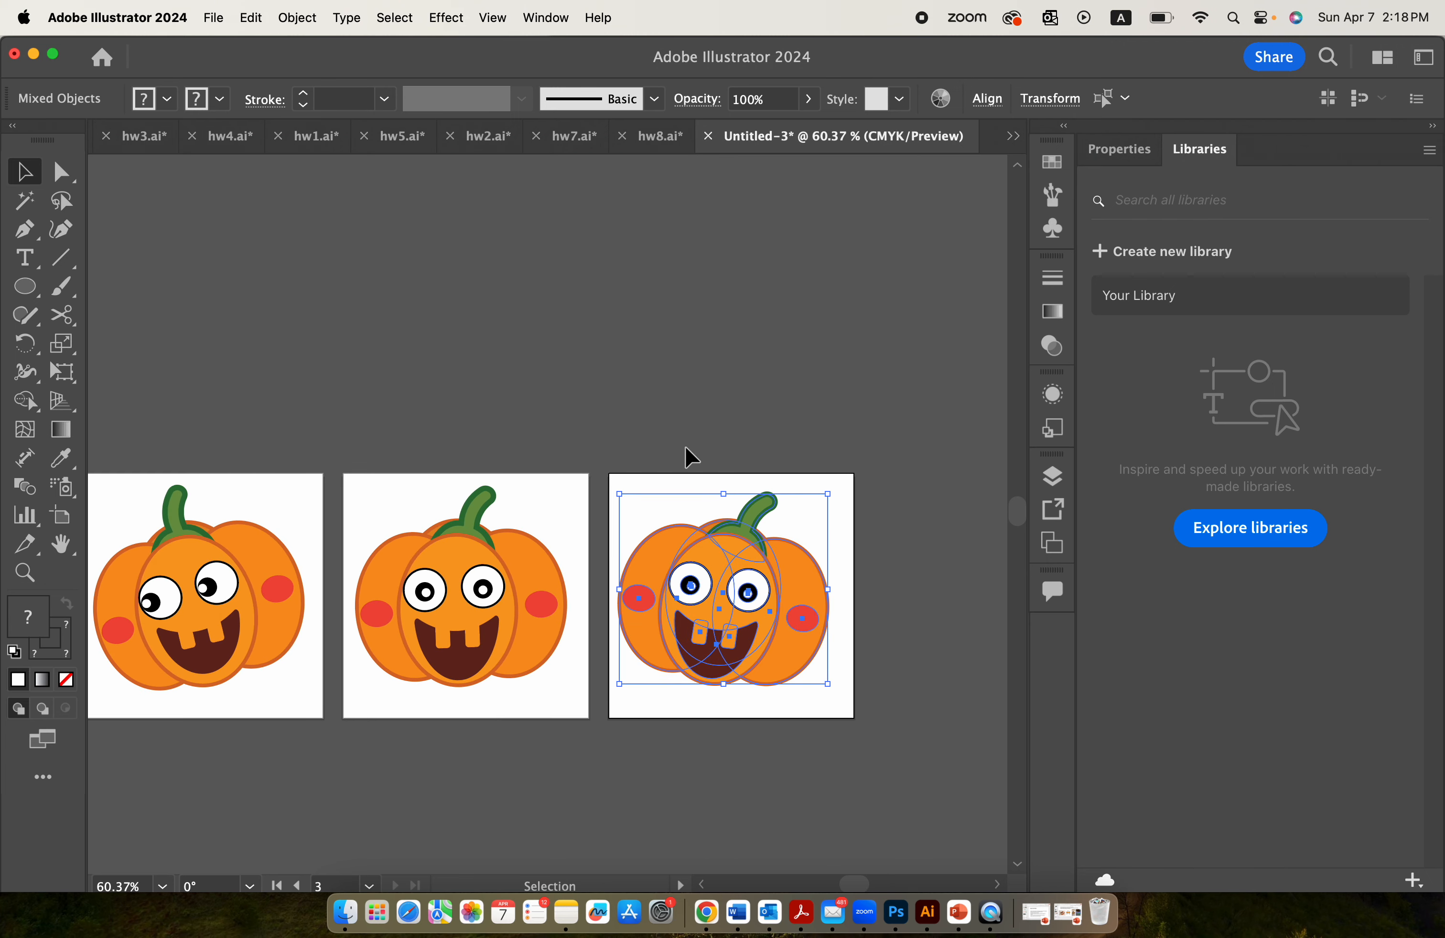
scroll(816, 651, "left", 3)
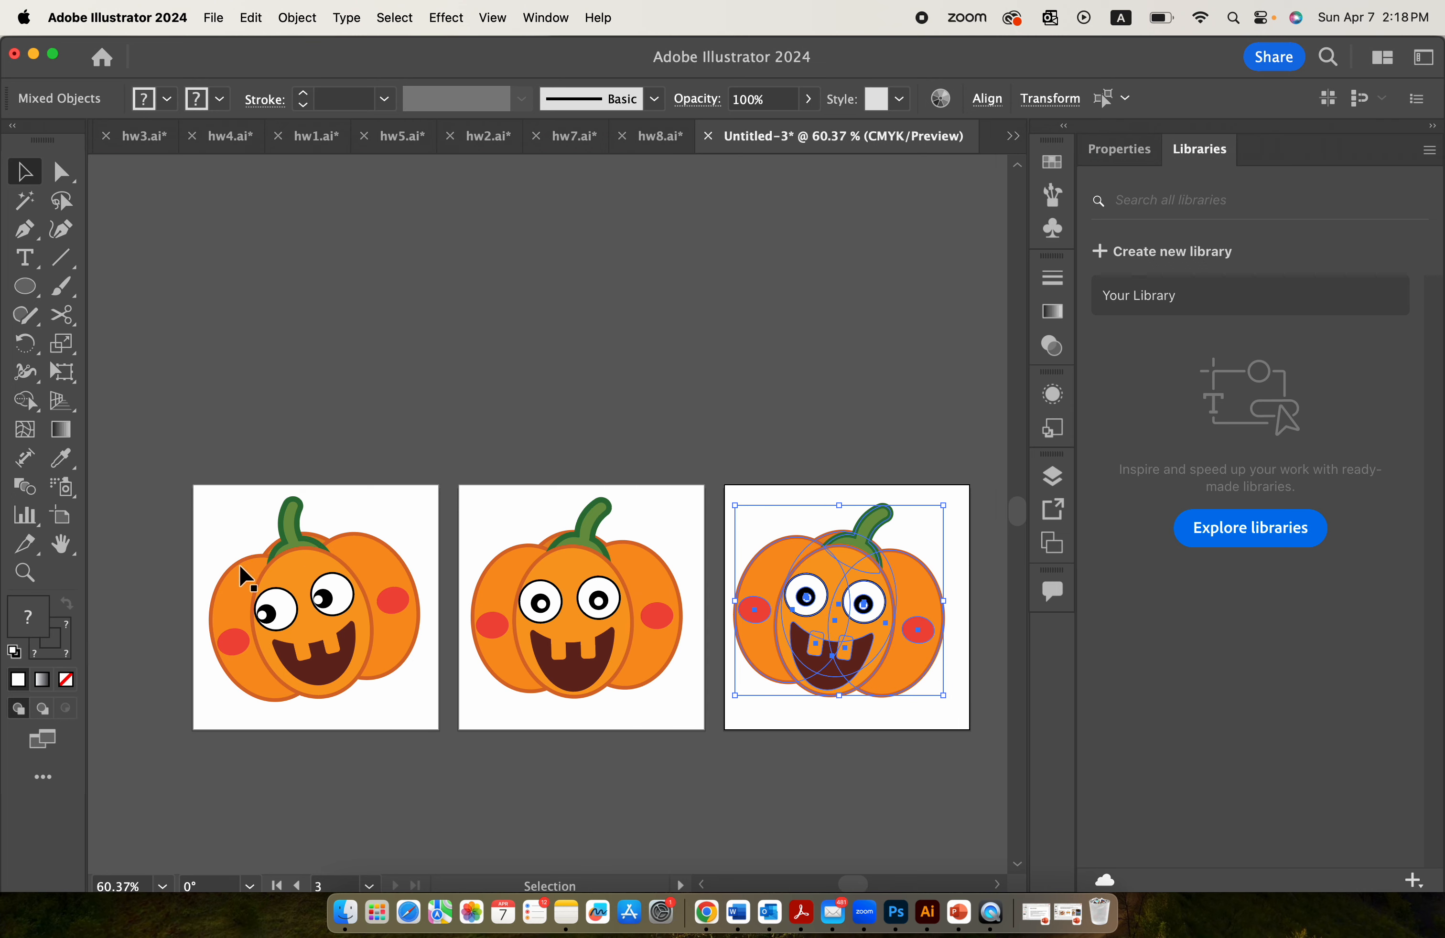
left_click(540, 593)
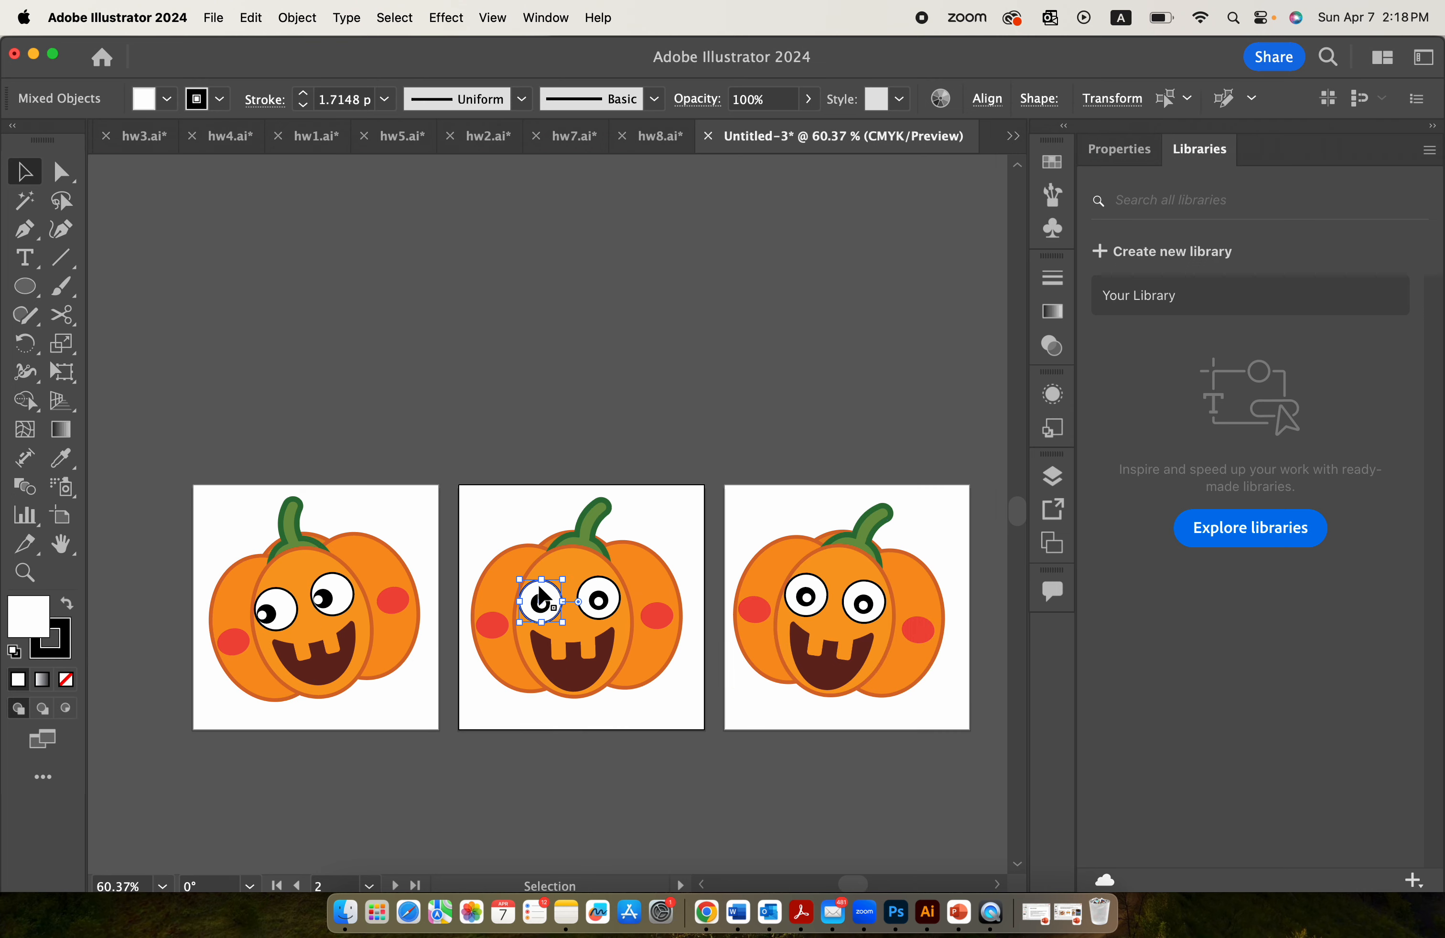
left_click_drag(498, 496, 671, 726)
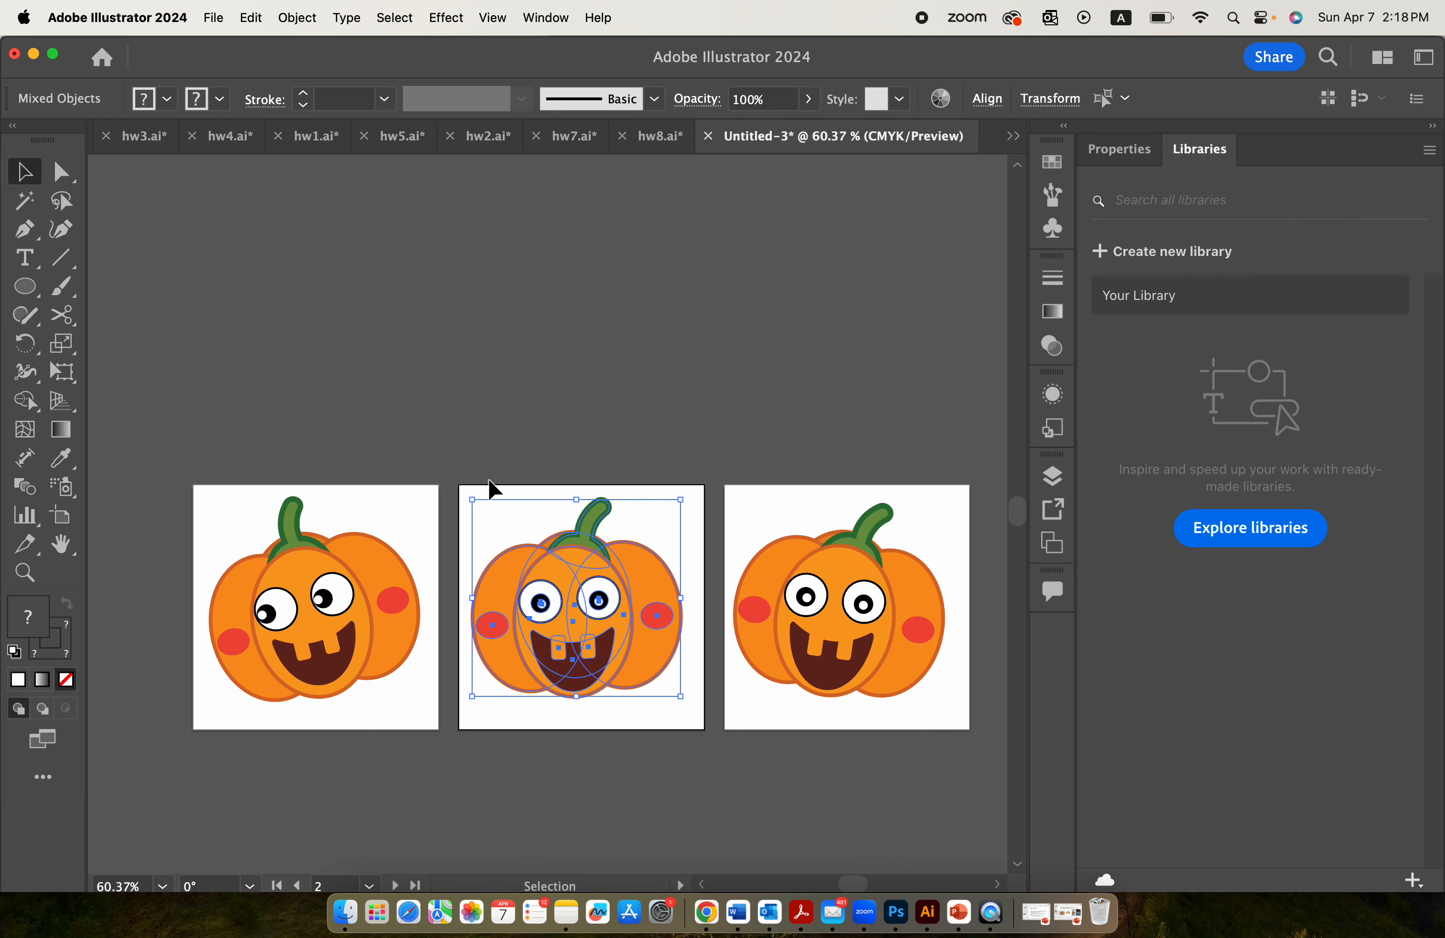
scroll(851, 551, "right", 2)
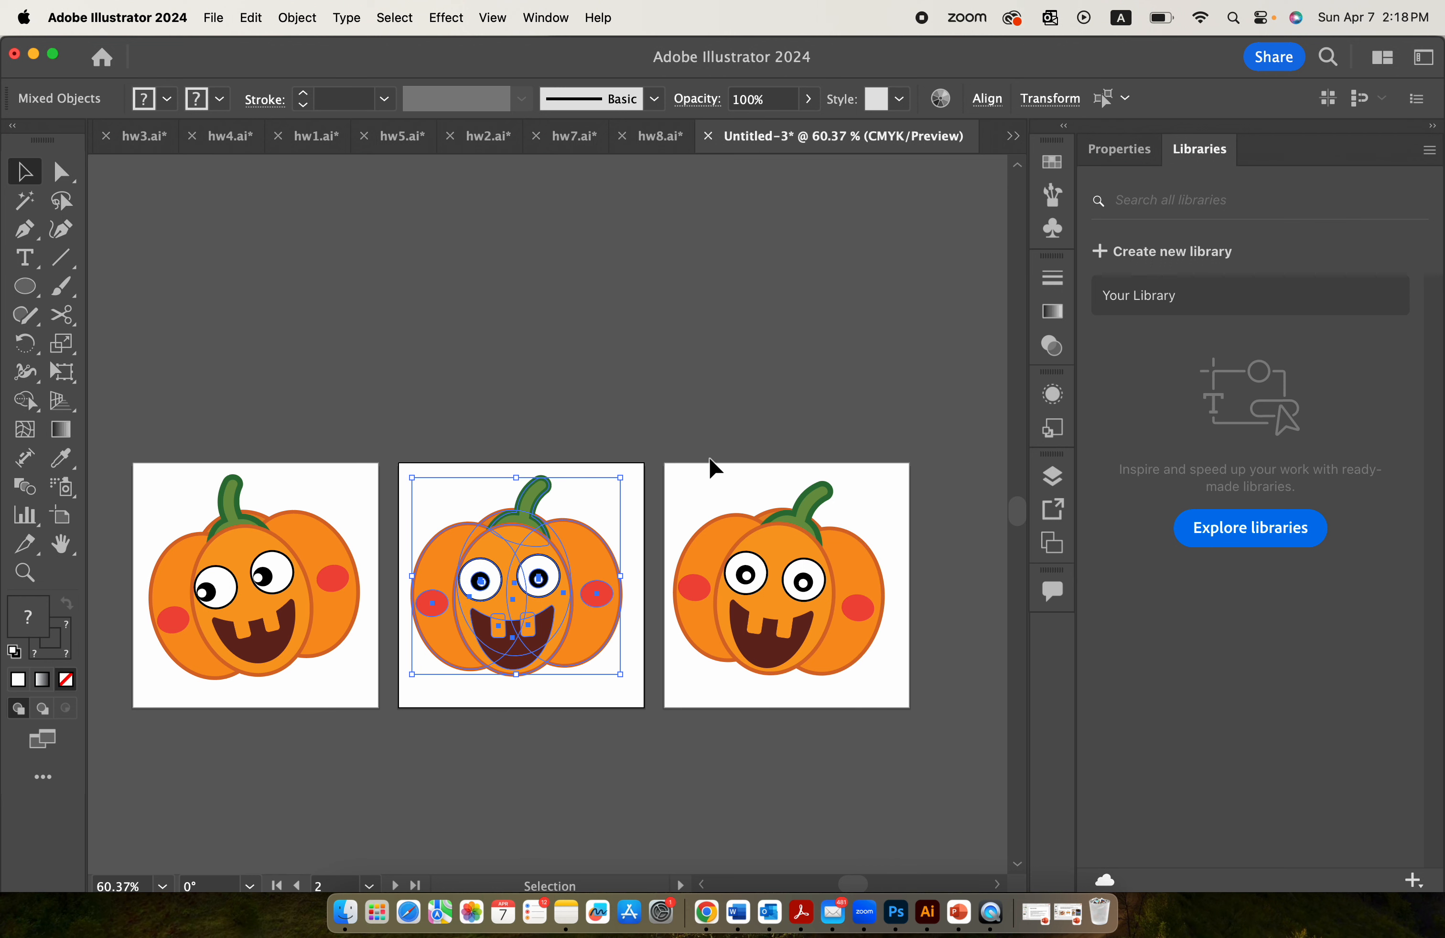
left_click_drag(710, 468, 864, 675)
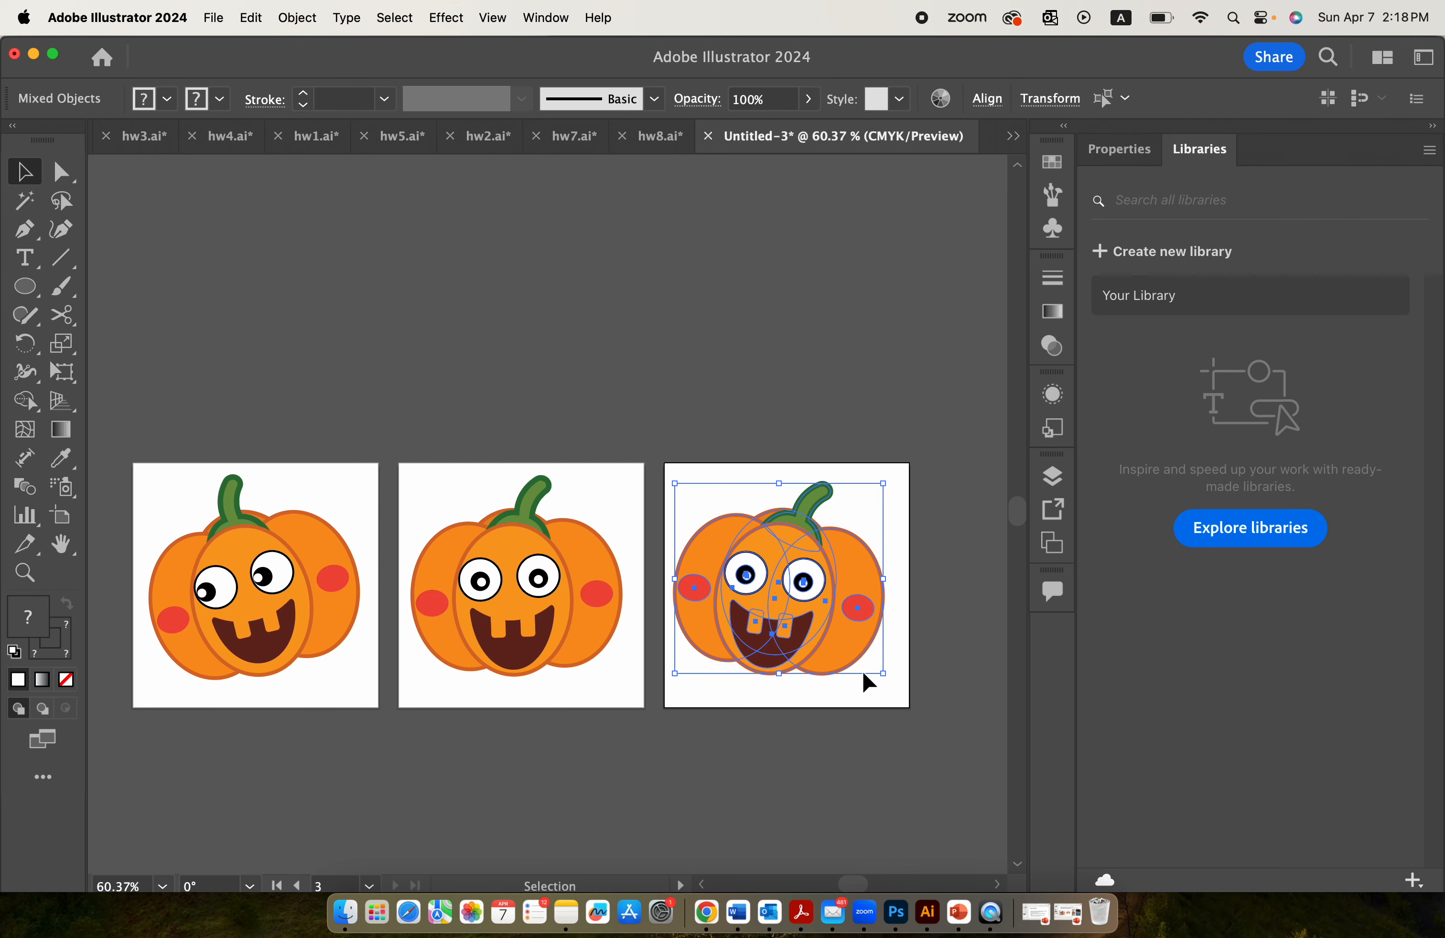
left_click(845, 731)
- Move the pupils and their white highlights to the right side of both eyes on the third artboard's pumpkin
scroll(894, 484, "up", 3)
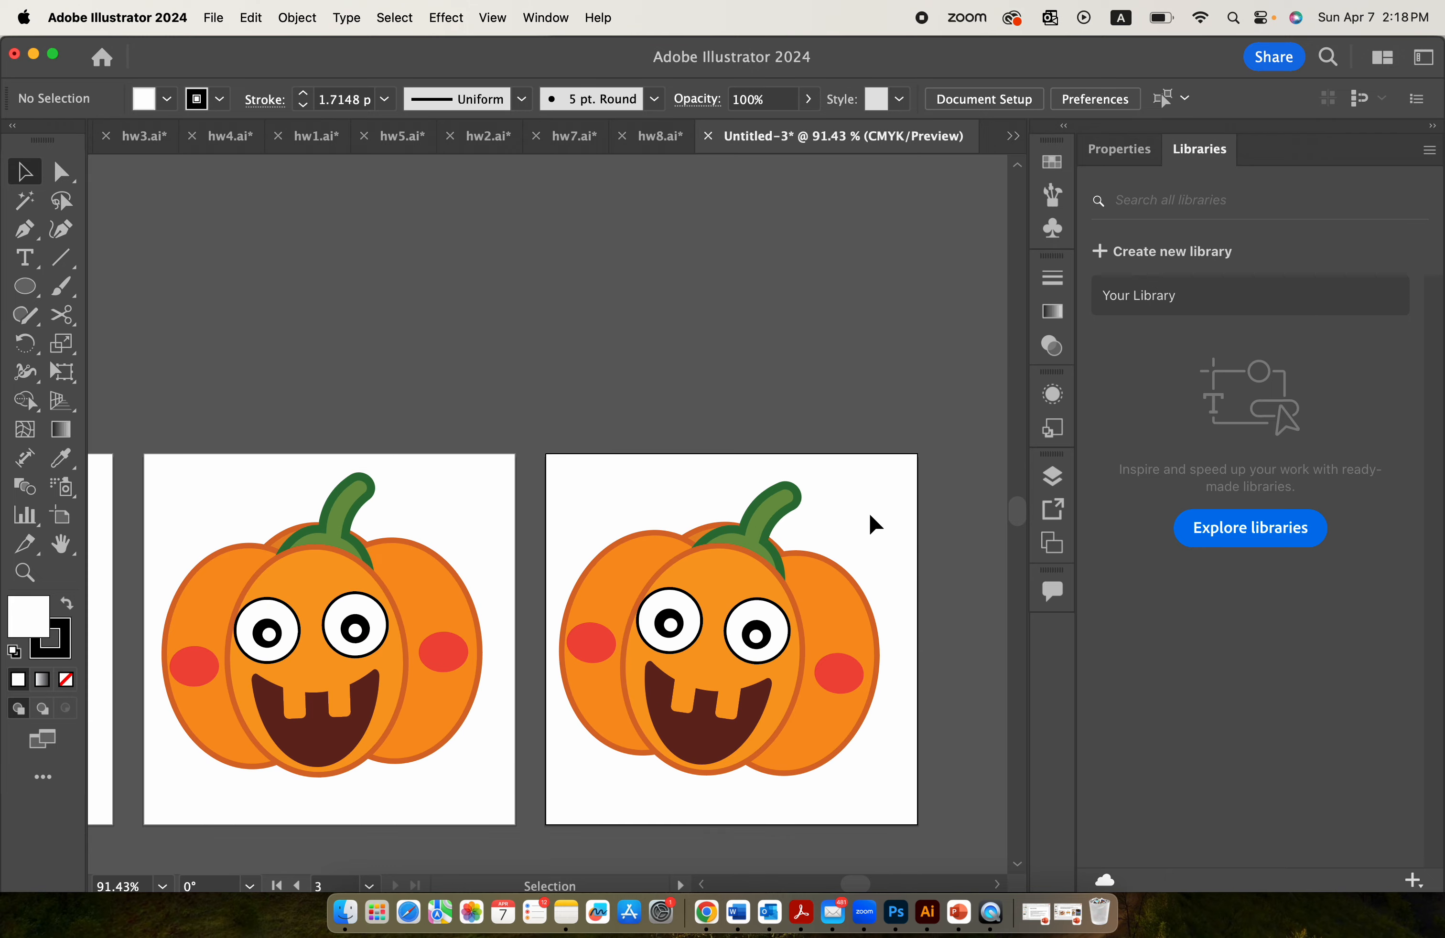
scroll(672, 640, "up", 4)
left_click(670, 628)
scroll(670, 628, "up", 2)
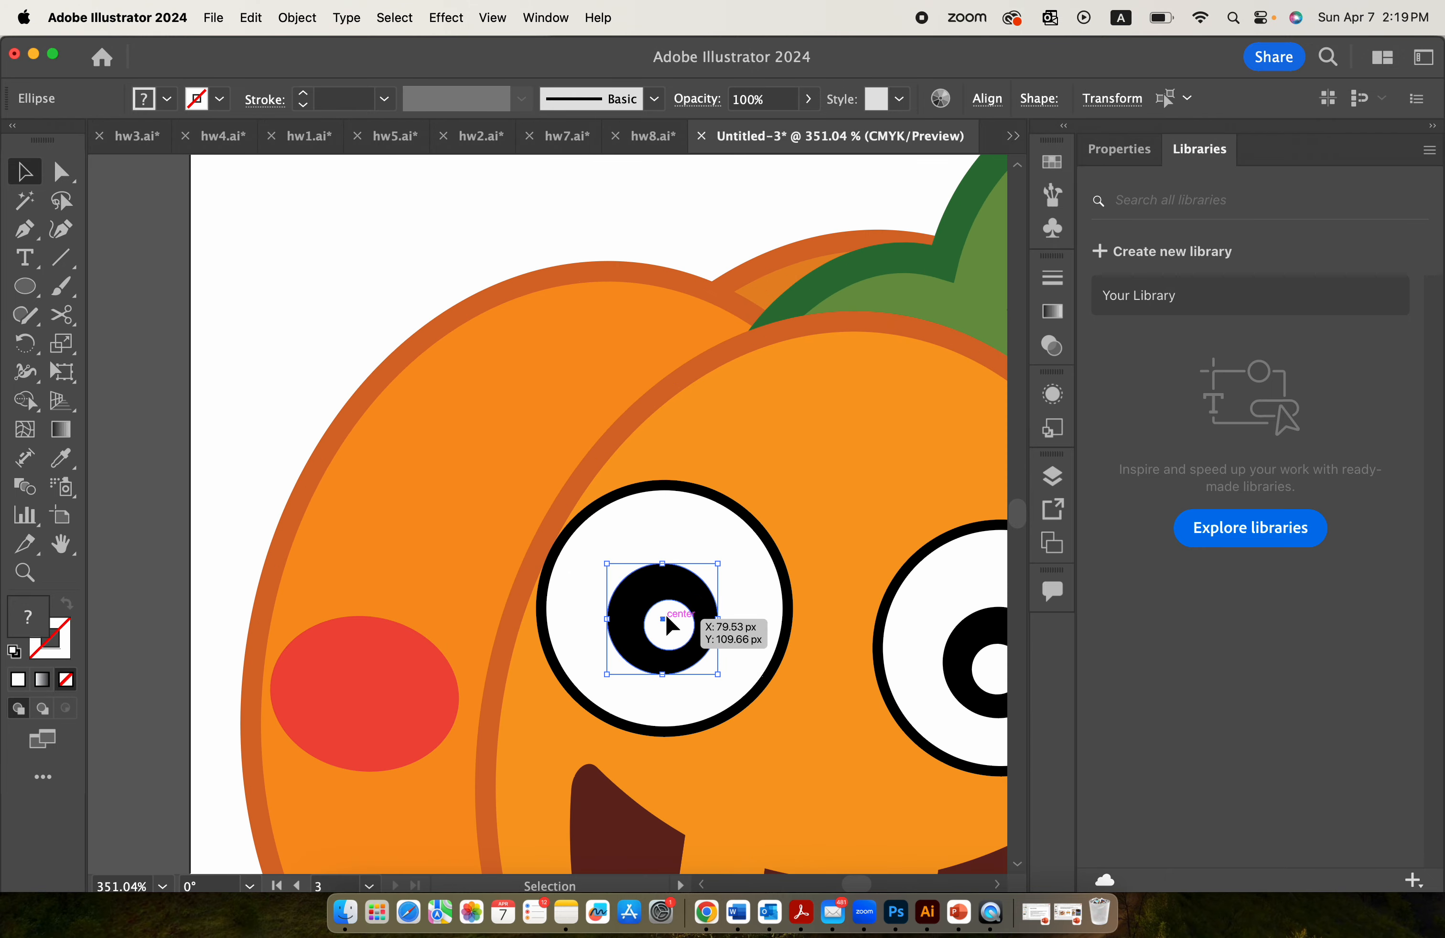
left_click_drag(669, 618, 731, 620)
scroll(737, 634, "right", 5)
left_click(748, 647)
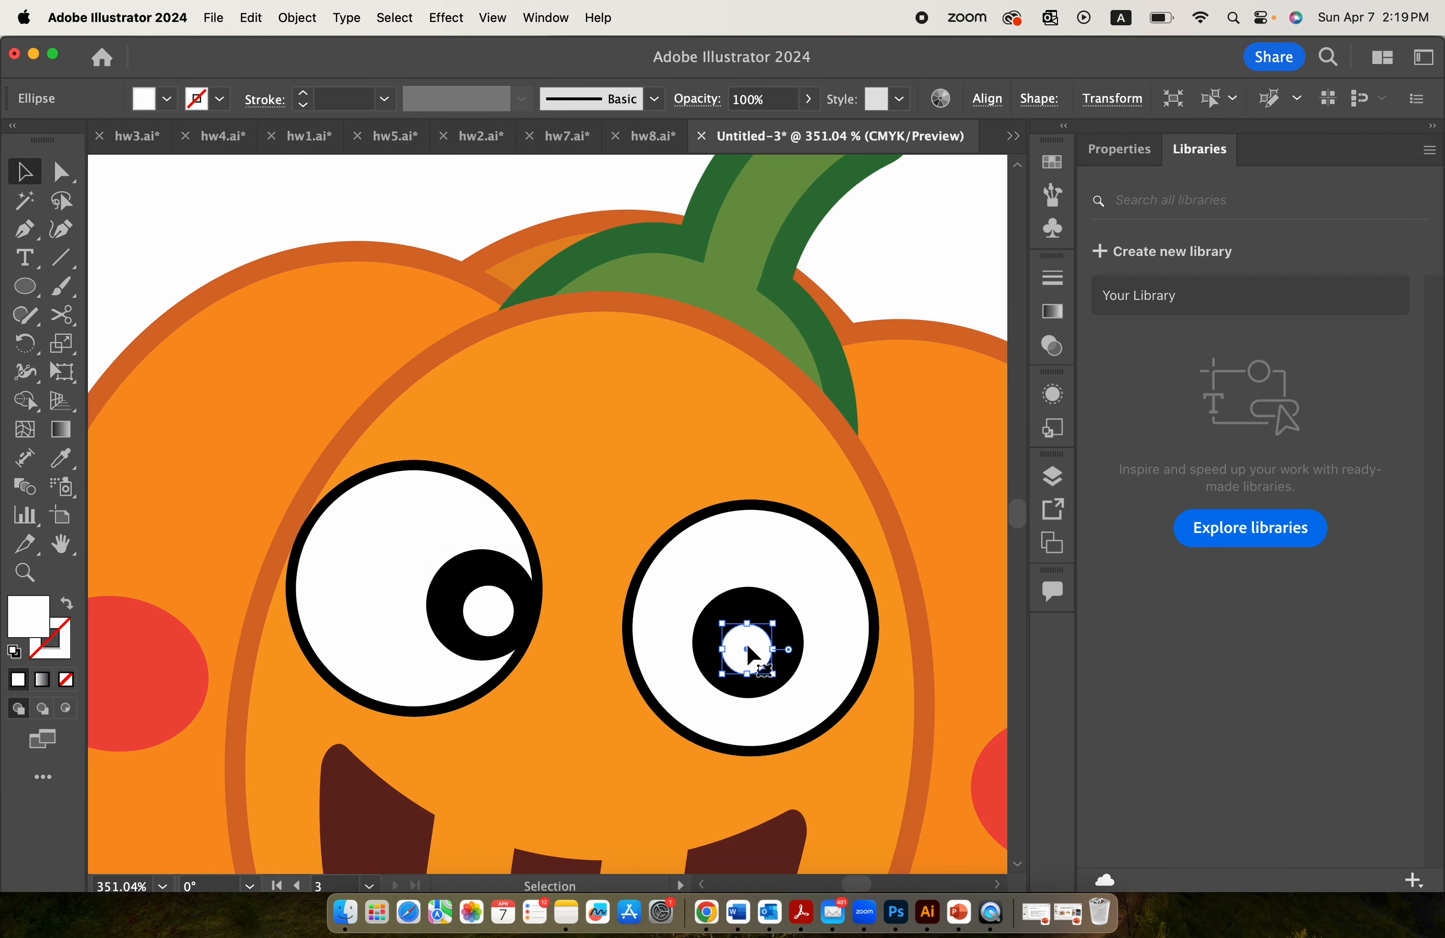
left_click(773, 610, "shift")
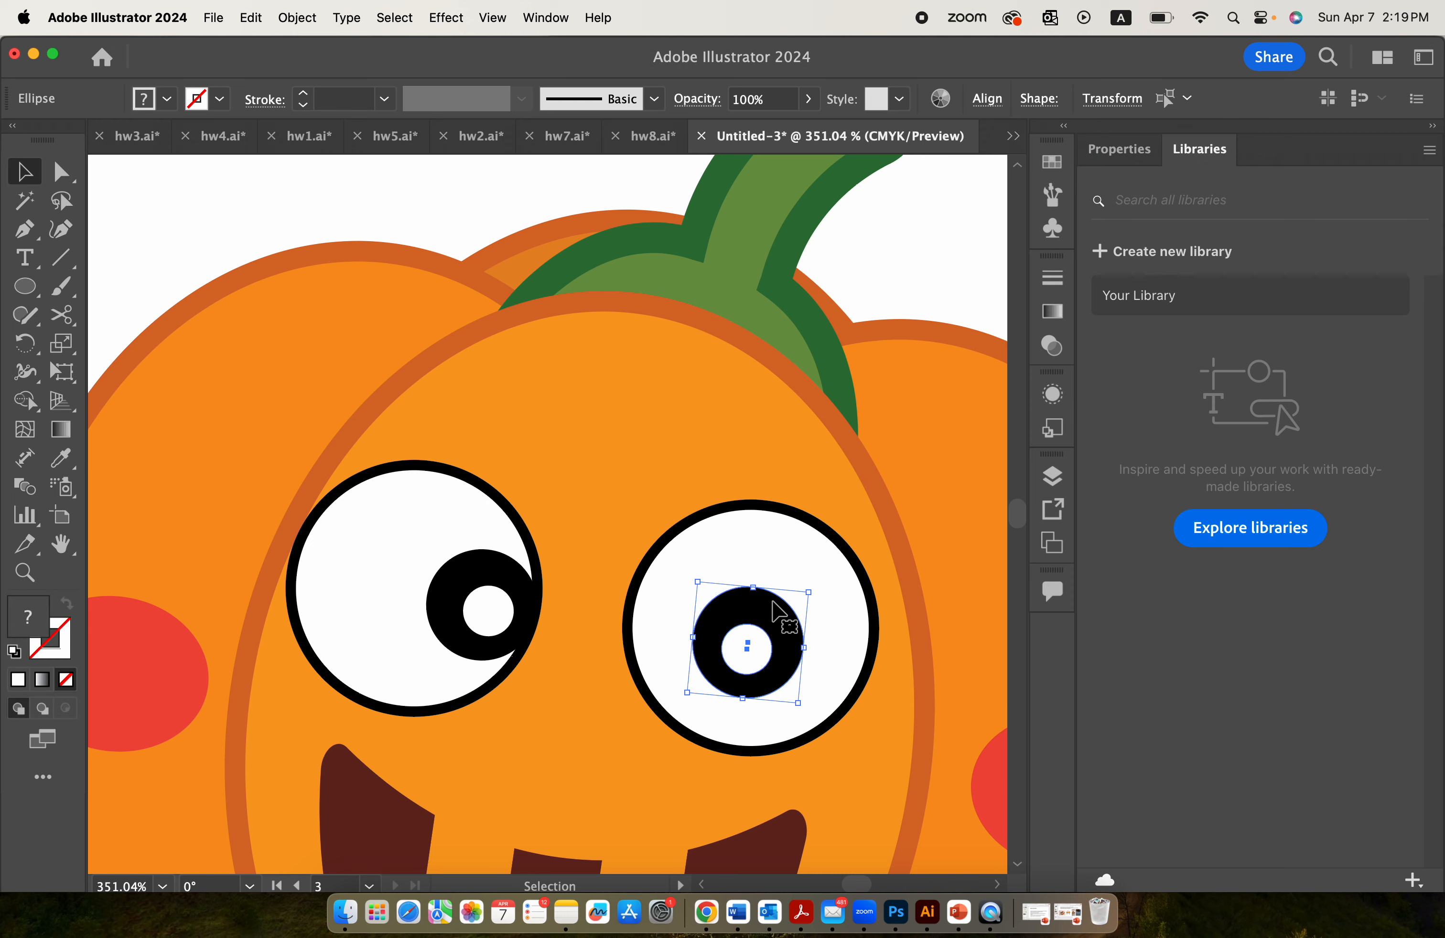
left_click_drag(772, 609, 848, 618)
- Shorten the third pumpkin's mouth group by pulling its lower edge upward to make a shallower smile
scroll(825, 646, "down", 4)
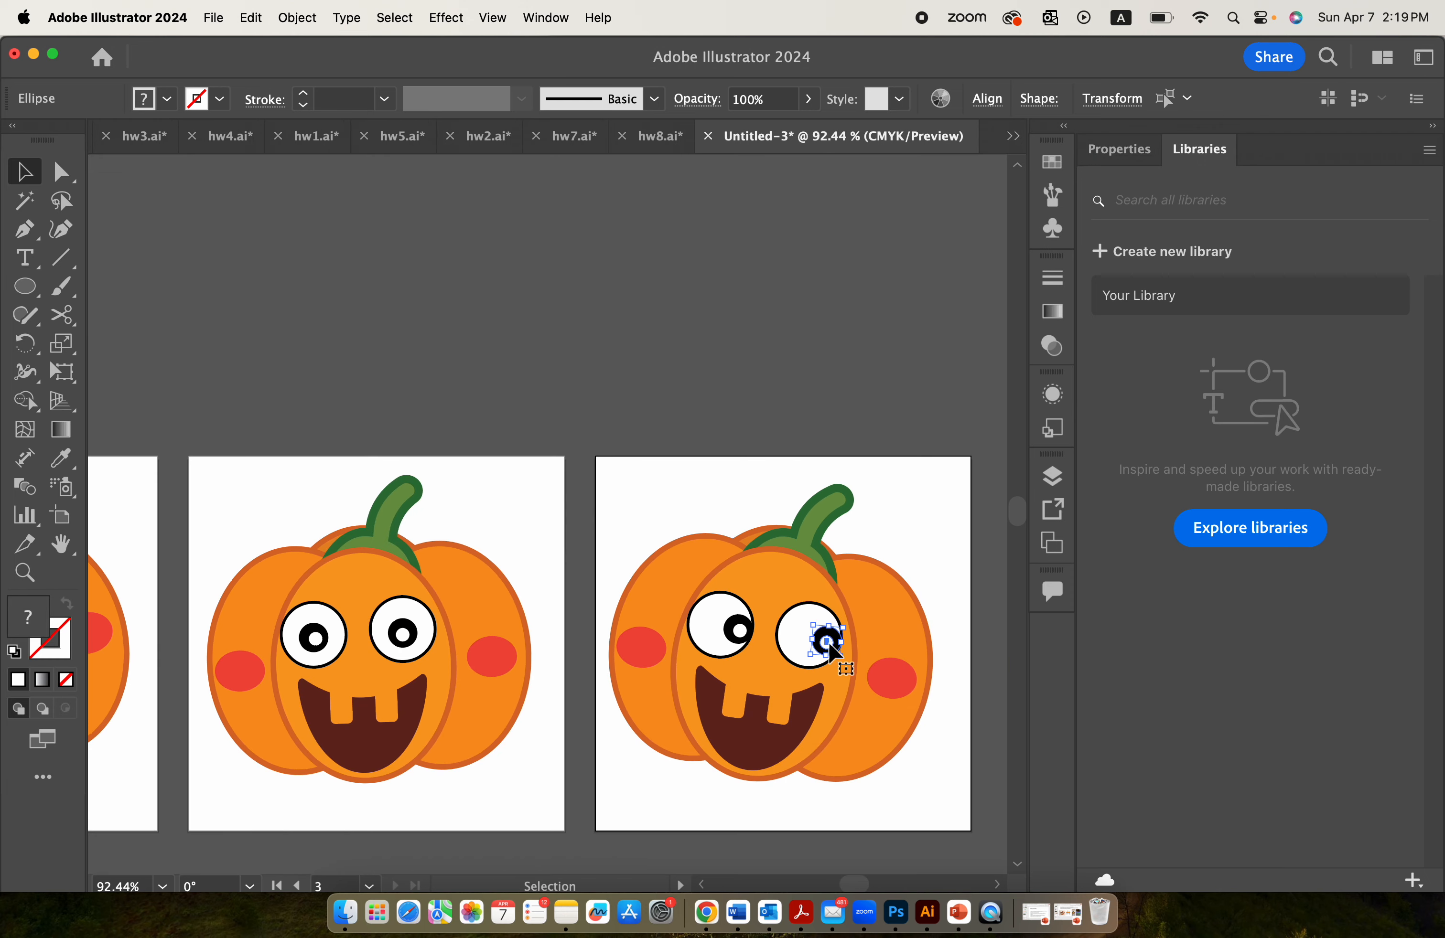
scroll(830, 646, "down", 2)
left_click(775, 690)
scroll(775, 690, "up", 2)
left_click_drag(768, 720, 768, 675)
left_click(768, 774)
- Rotate the third pumpkin's green stem clockwise so that it leans further to the right
left_click(897, 366)
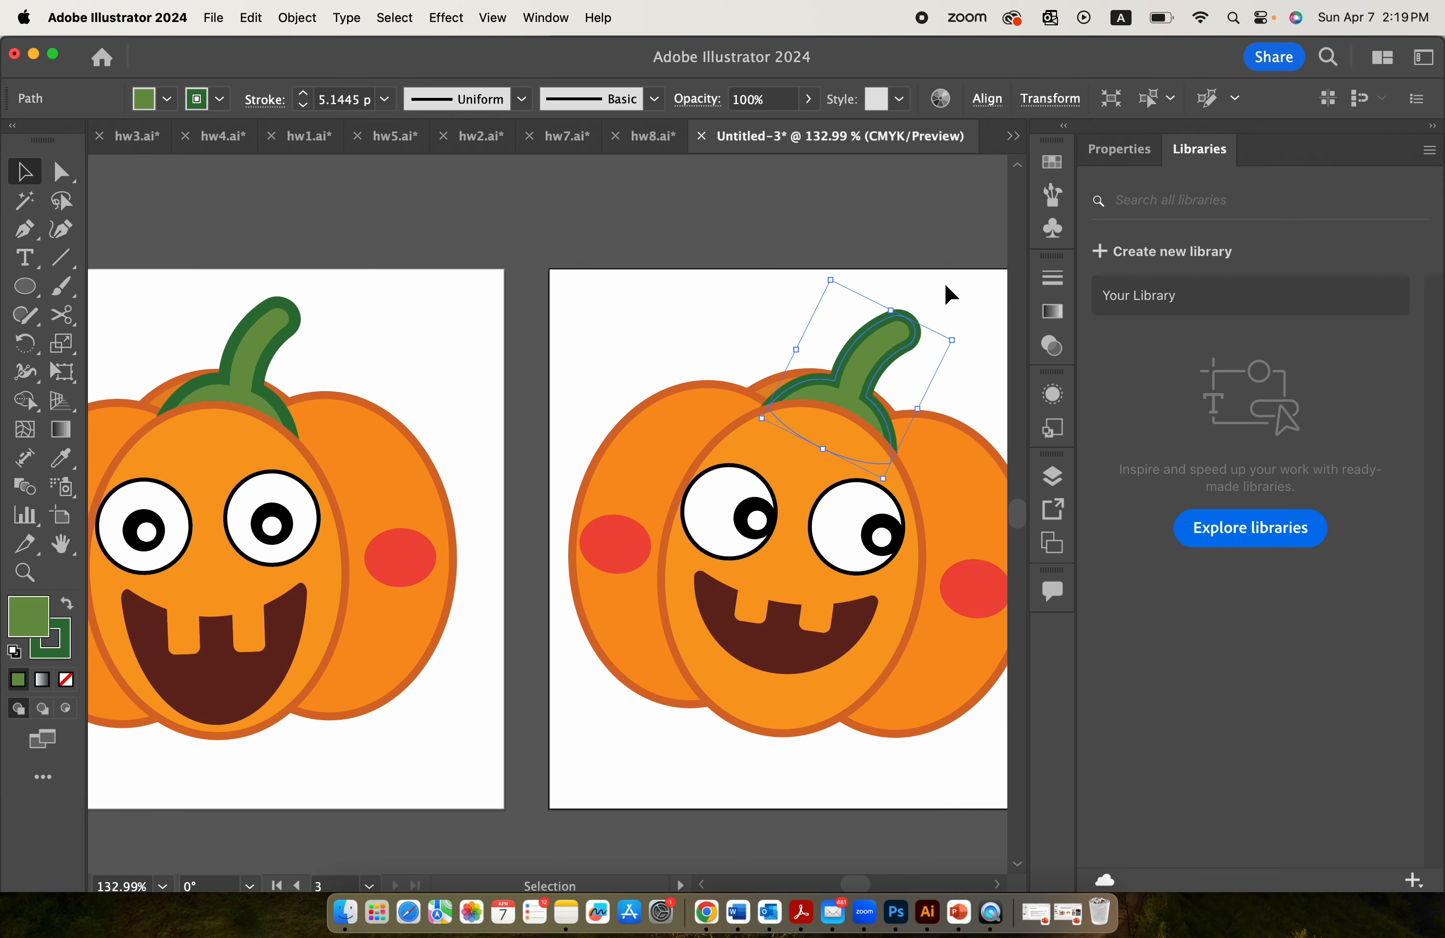
scroll(950, 319, "down", 3)
scroll(950, 320, "up", 2)
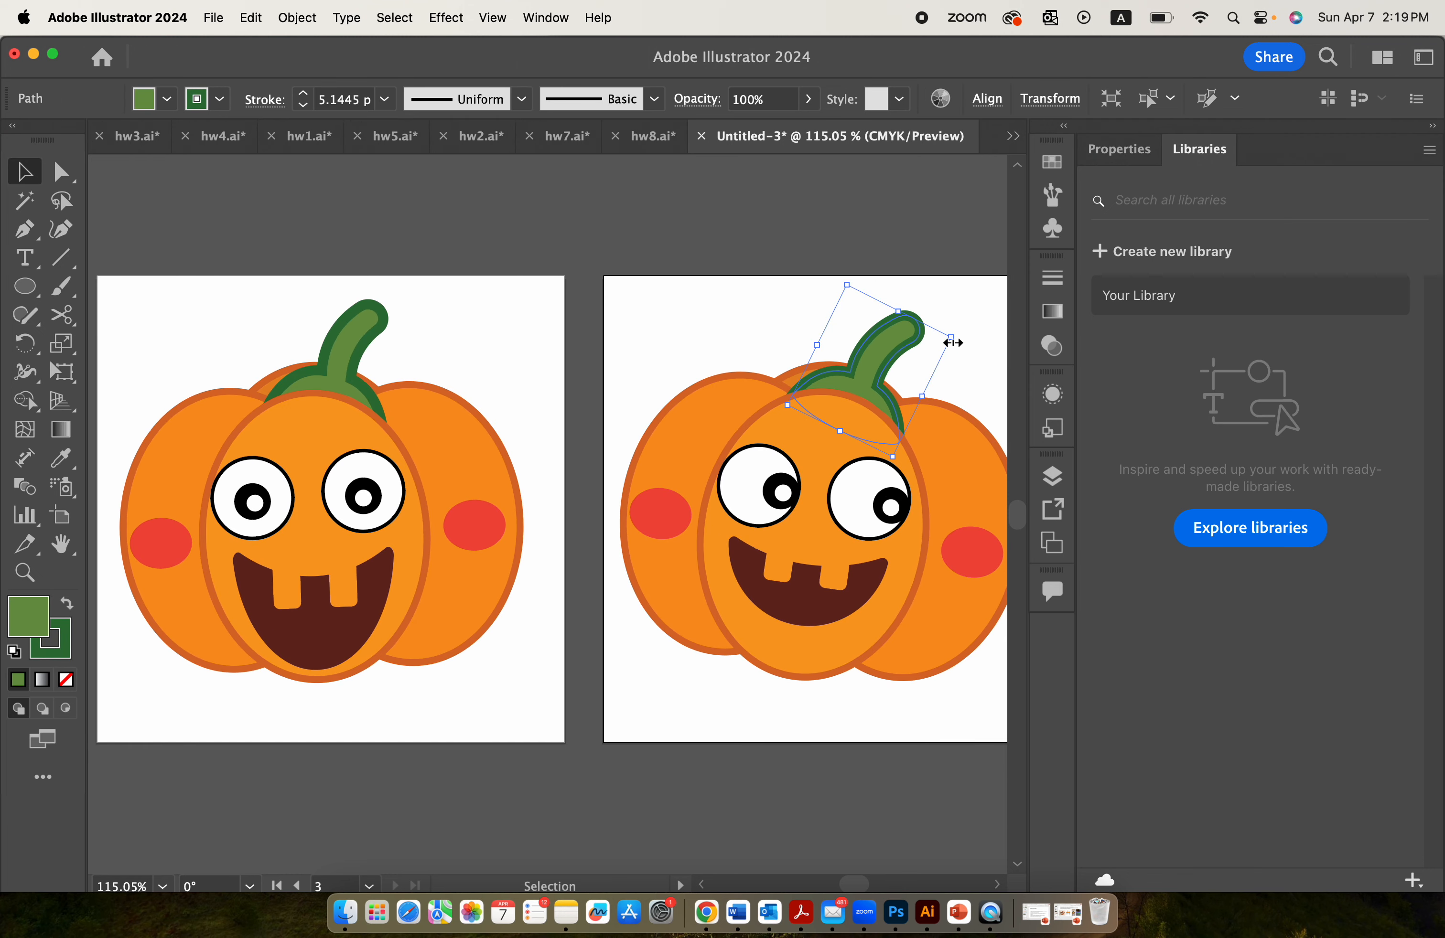
scroll(956, 330, "down", 4)
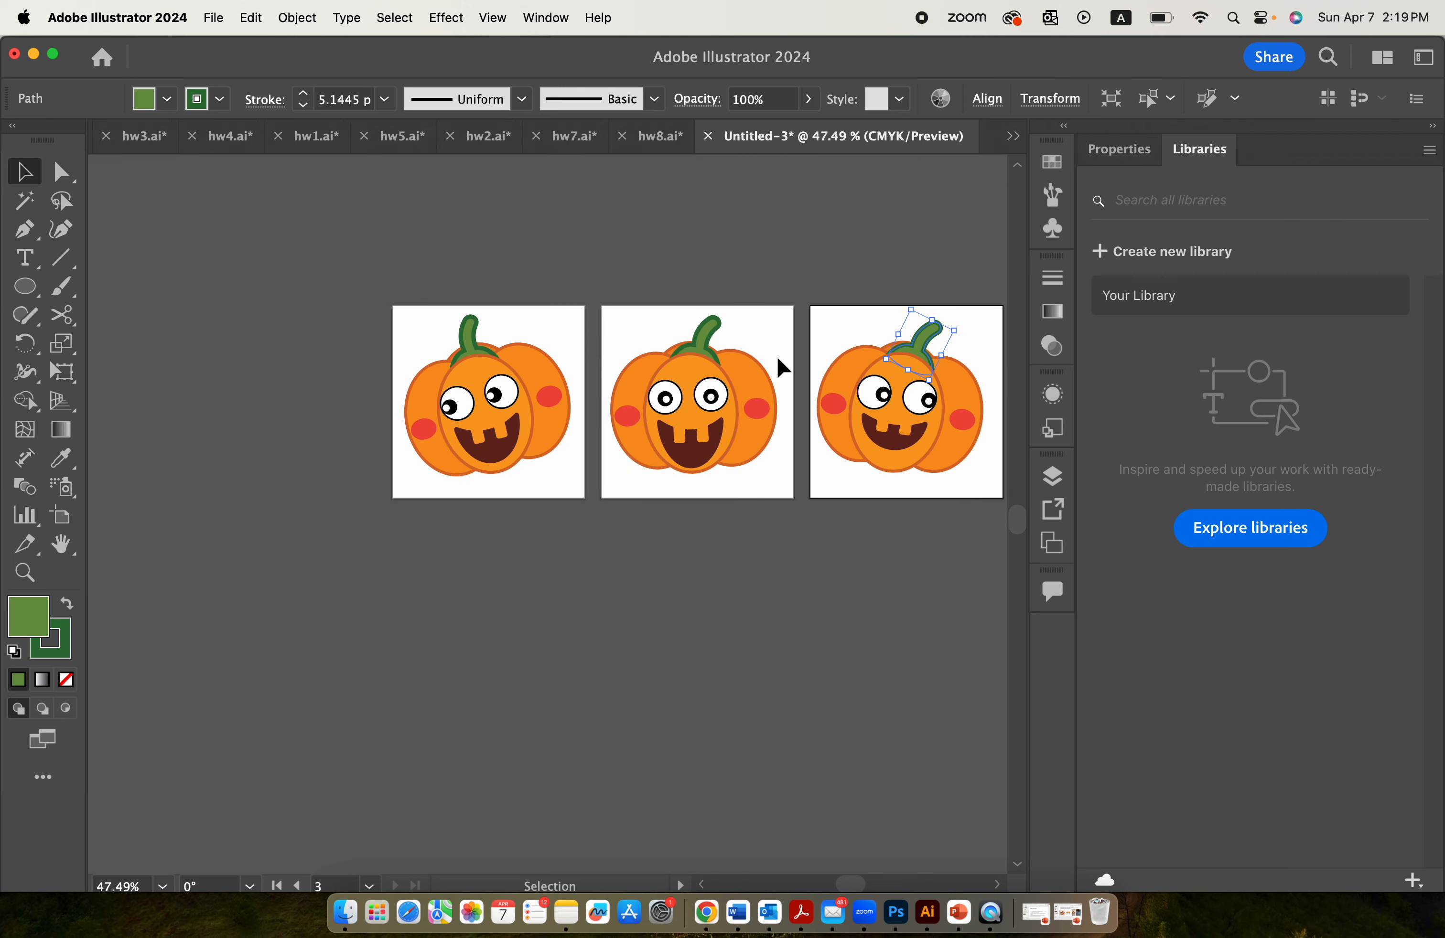
scroll(977, 410, "up", 5)
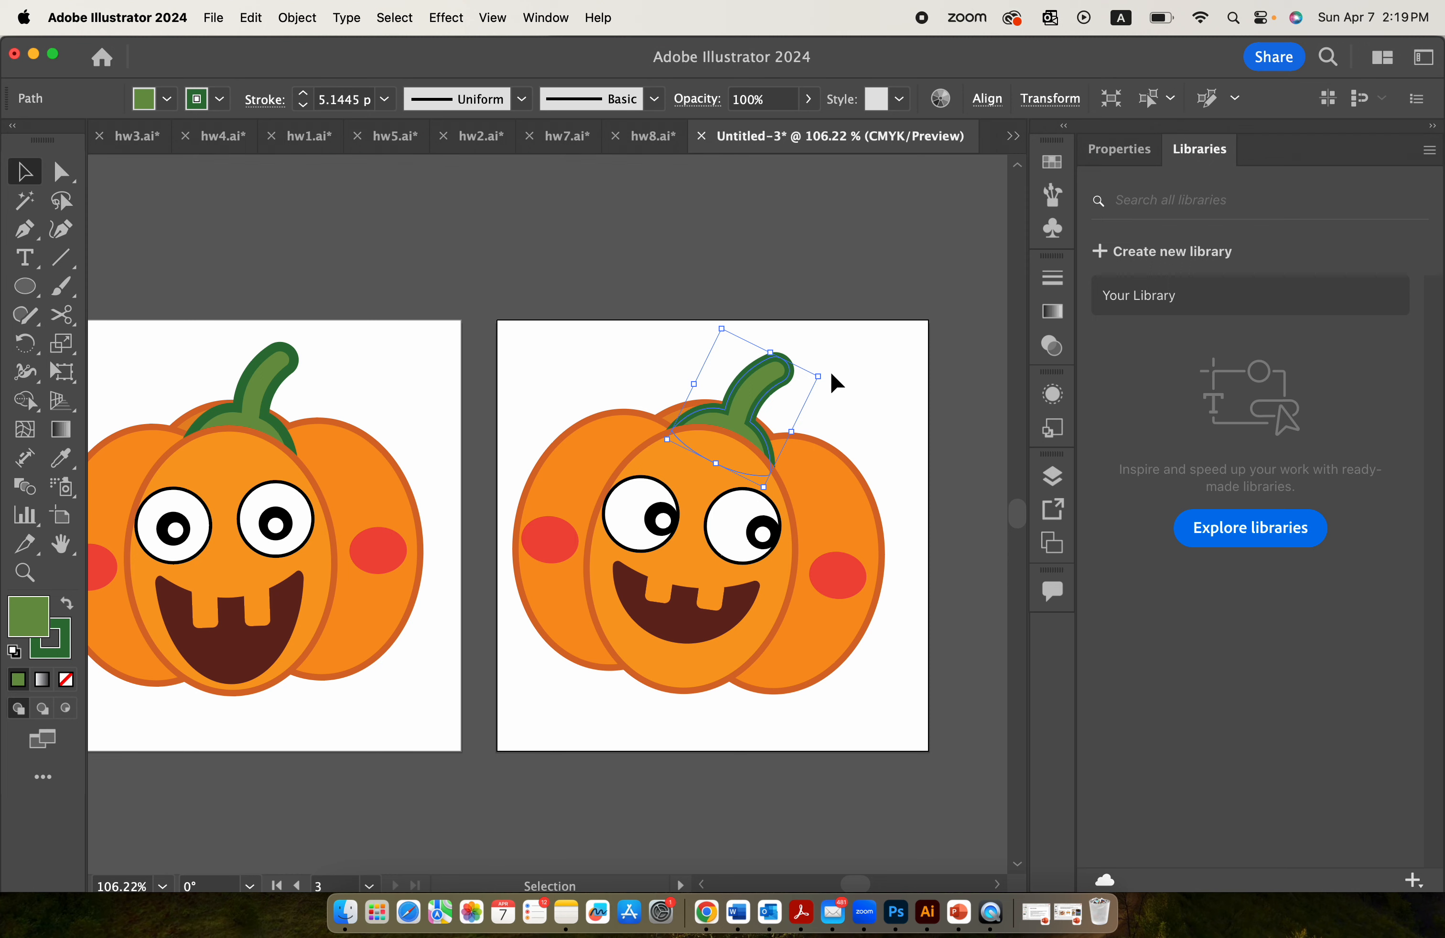
left_click_drag(831, 375, 790, 412)
left_click(885, 354)
key("cmd+alt+0")
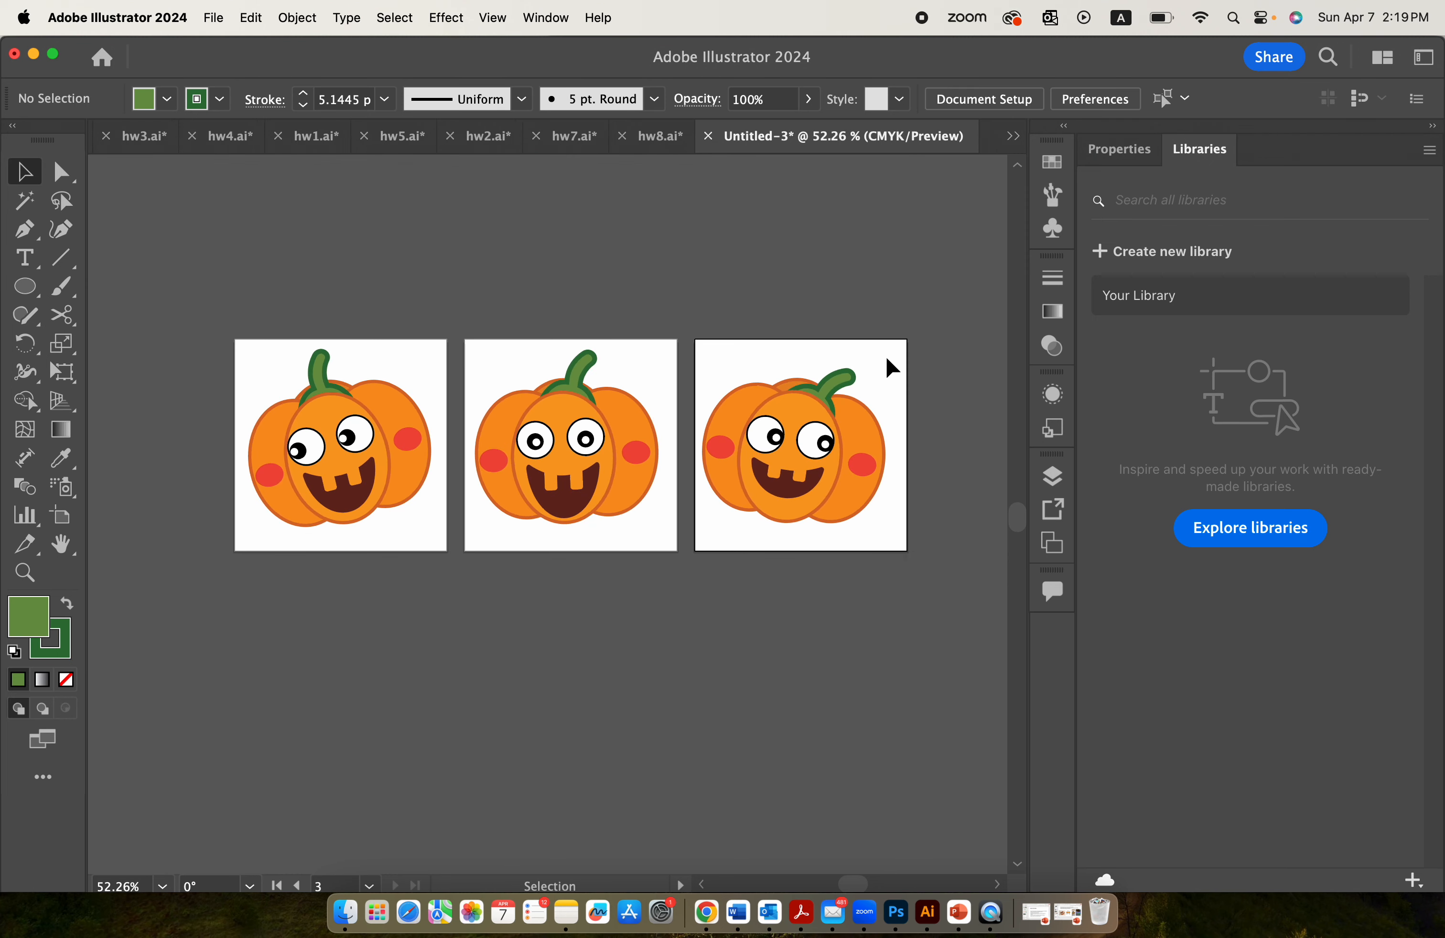
- Compare the stems, eyes and mouths of the pumpkins across the three artboards
scroll(632, 481, "up", 5)
scroll(632, 481, "down", 6)
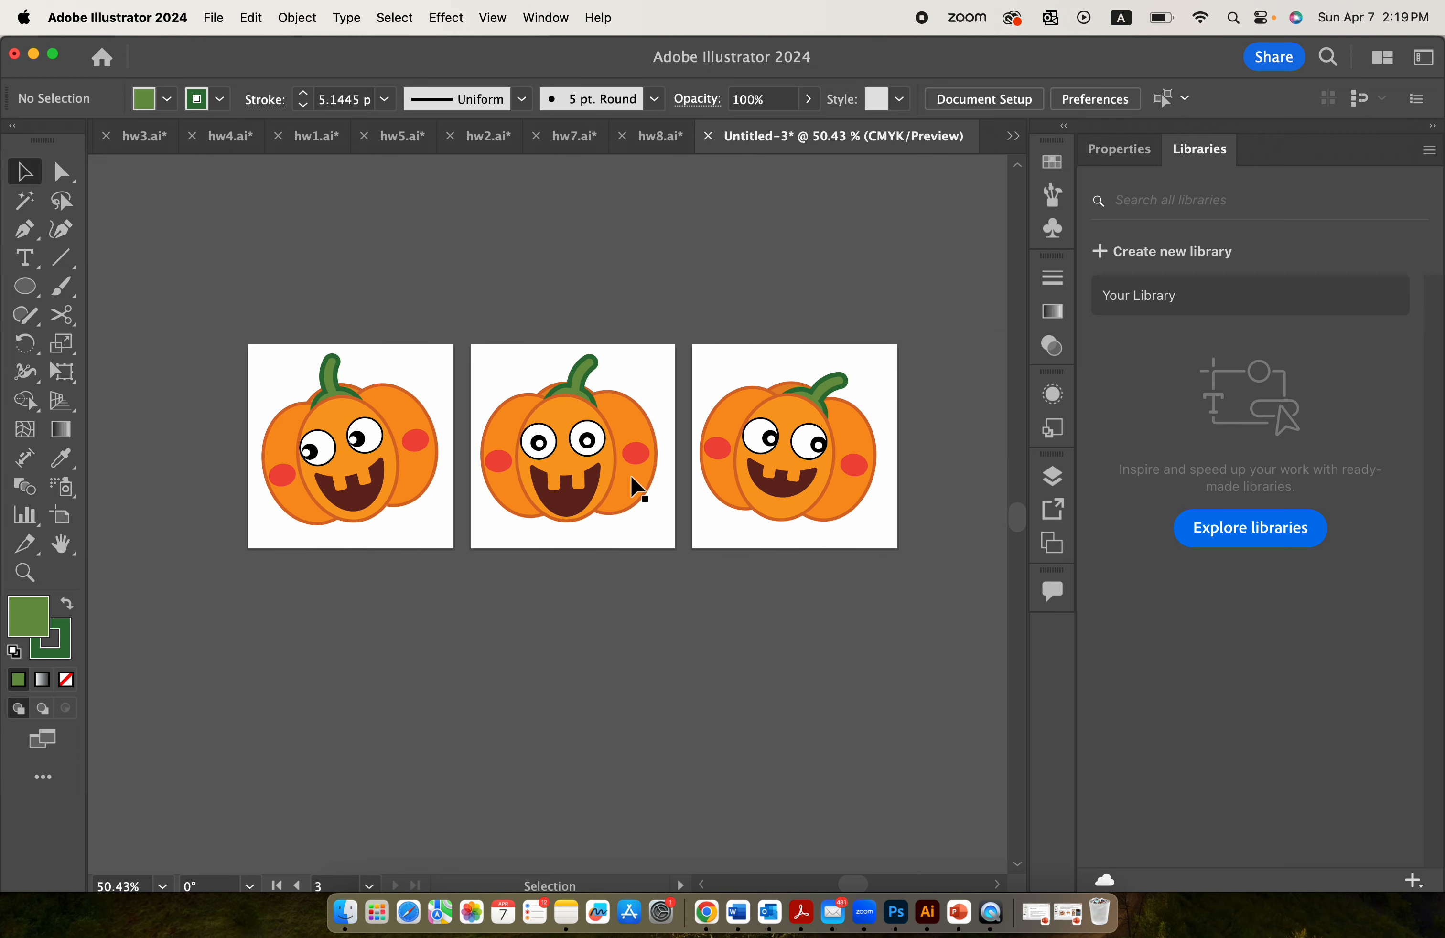
scroll(631, 484, "up", 1)
scroll(631, 484, "left", 1)
left_click(407, 468)
left_click(604, 507)
left_click(834, 529)
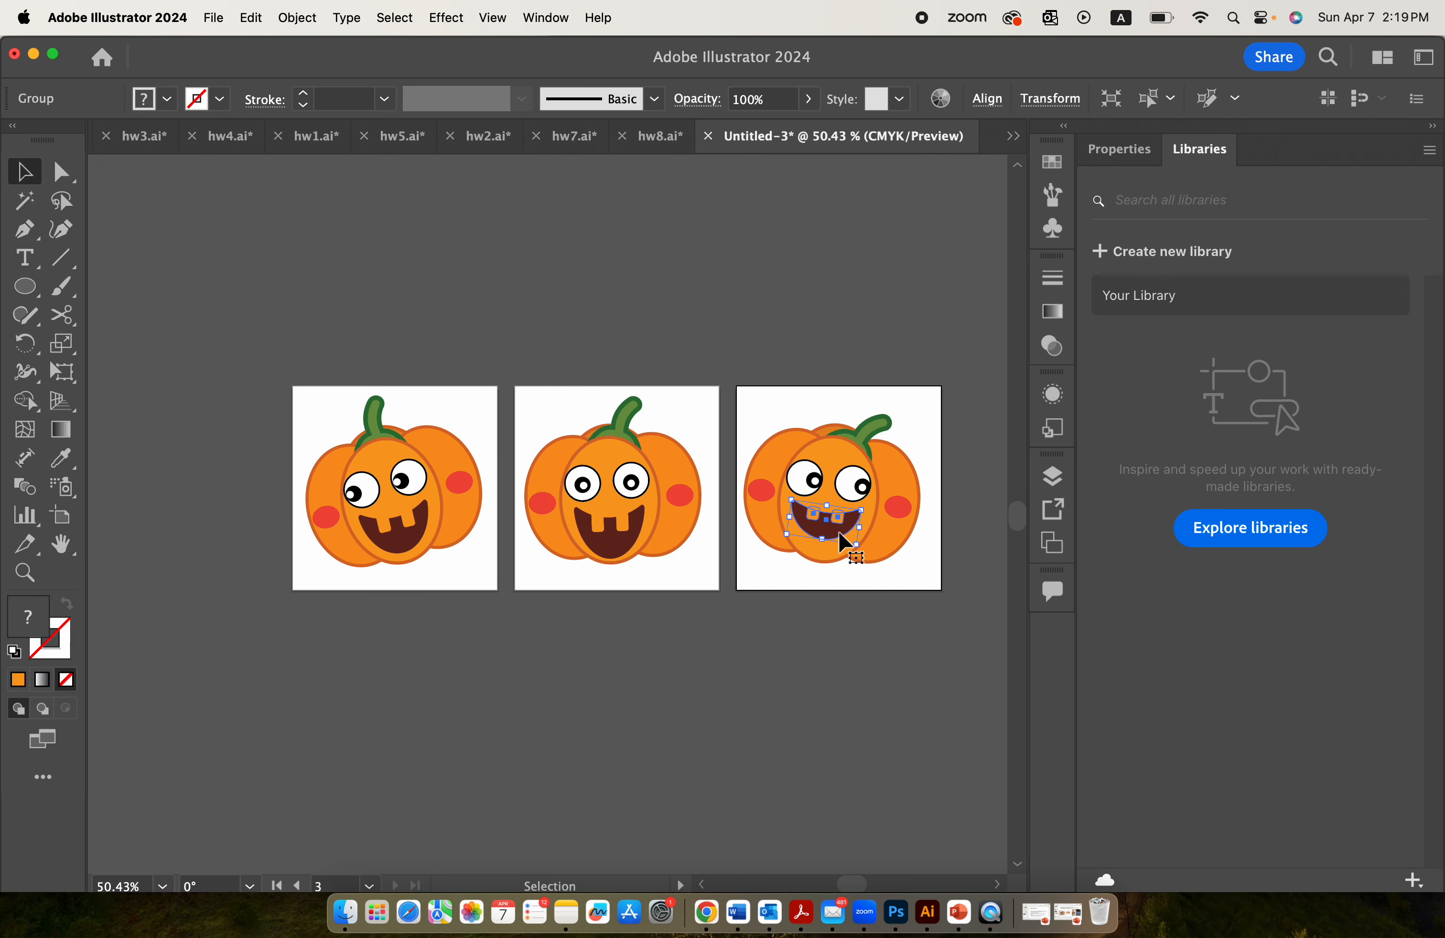
left_click(685, 491)
left_click(719, 419)
left_click_drag(347, 377, 961, 559)
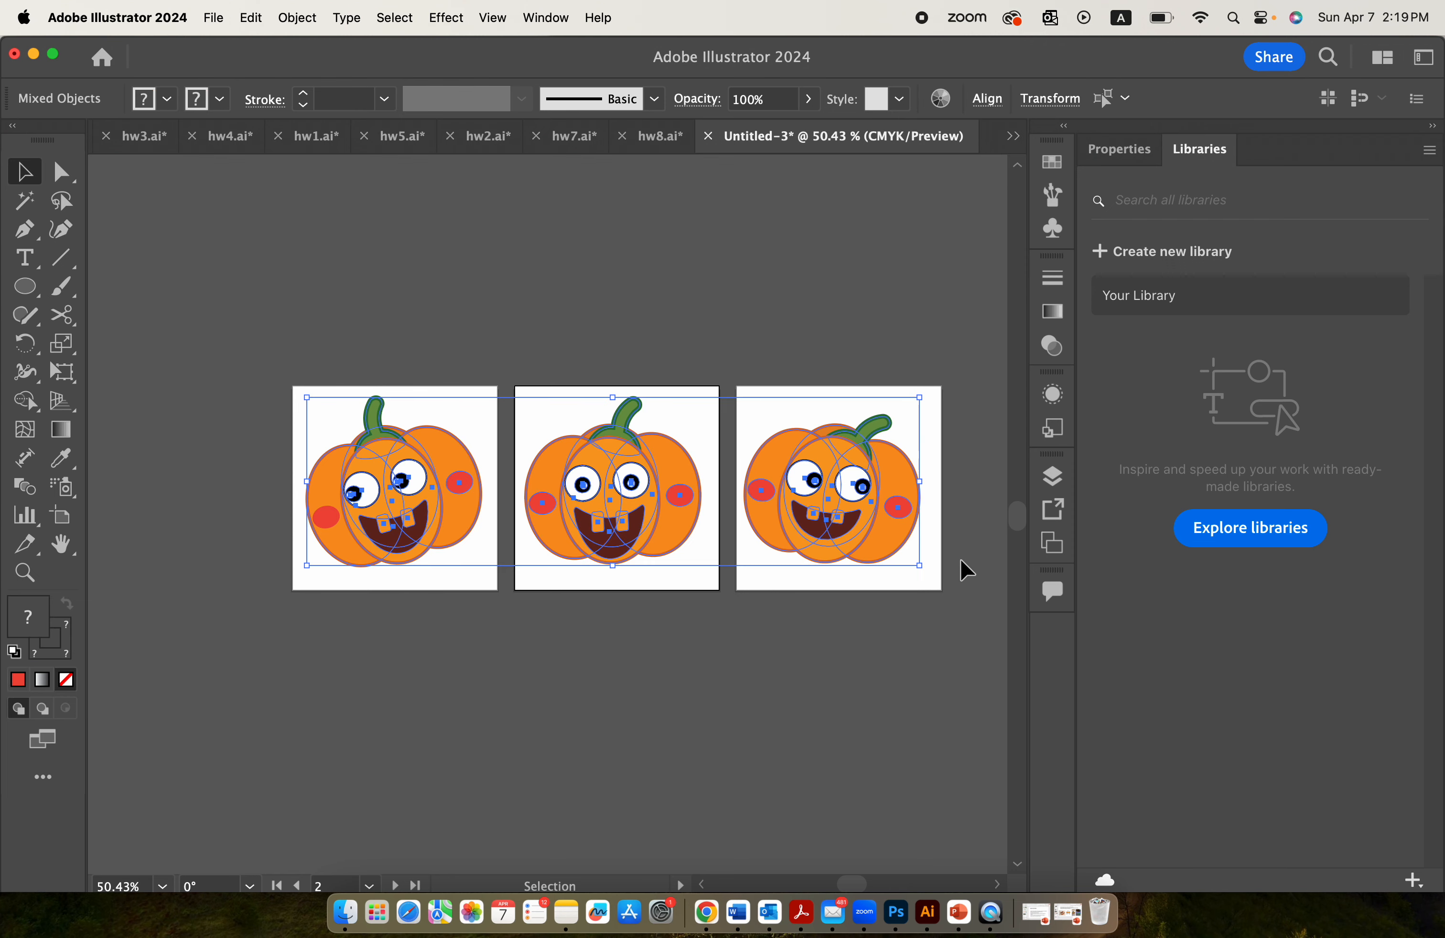
left_click(767, 633)
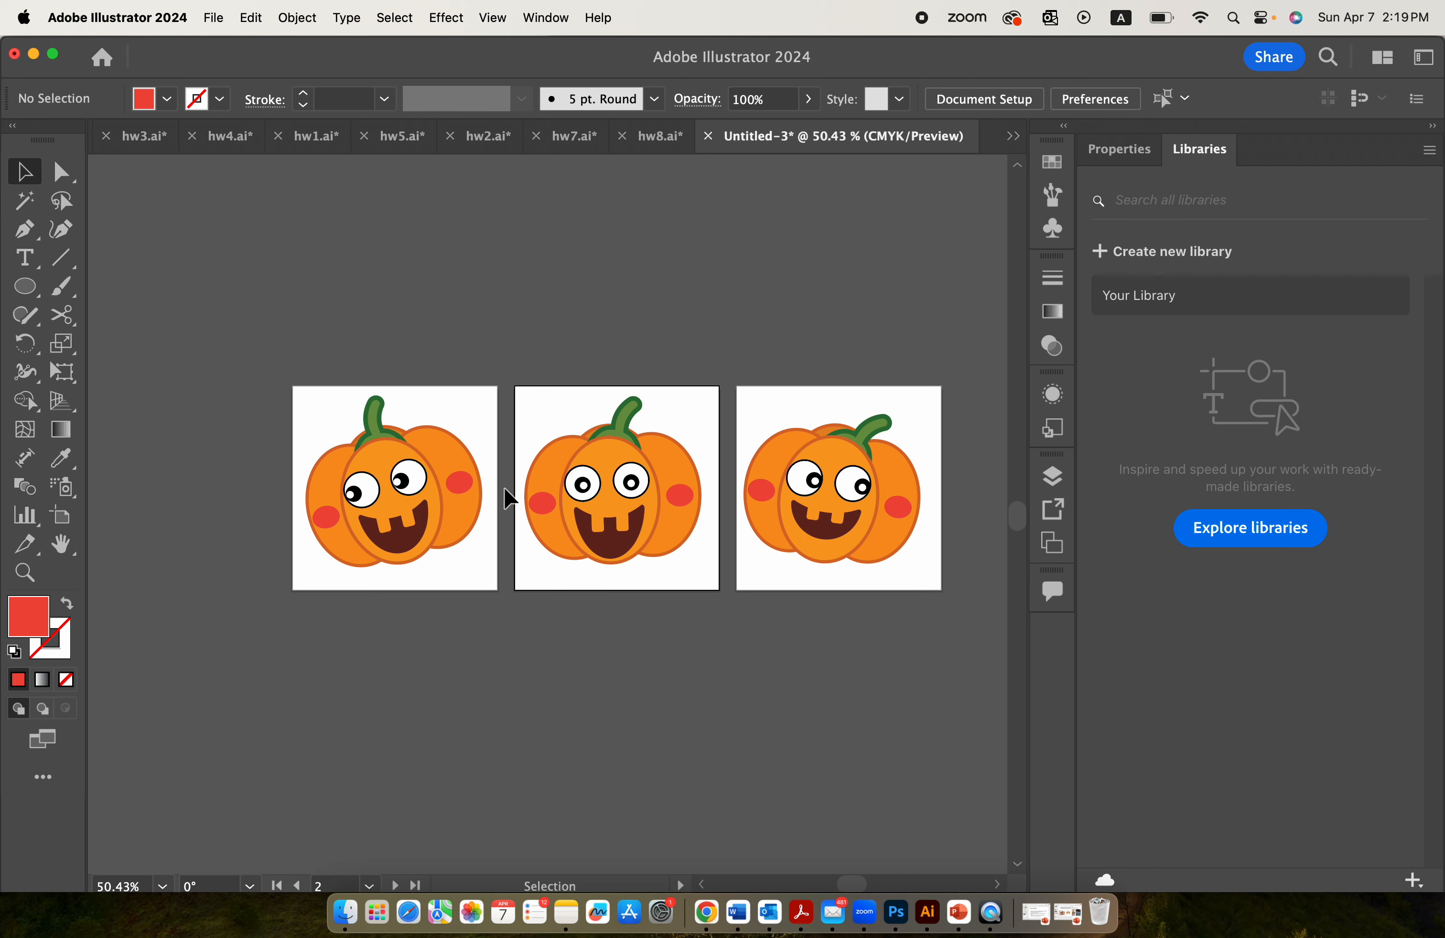
scroll(857, 585, "up", 2)
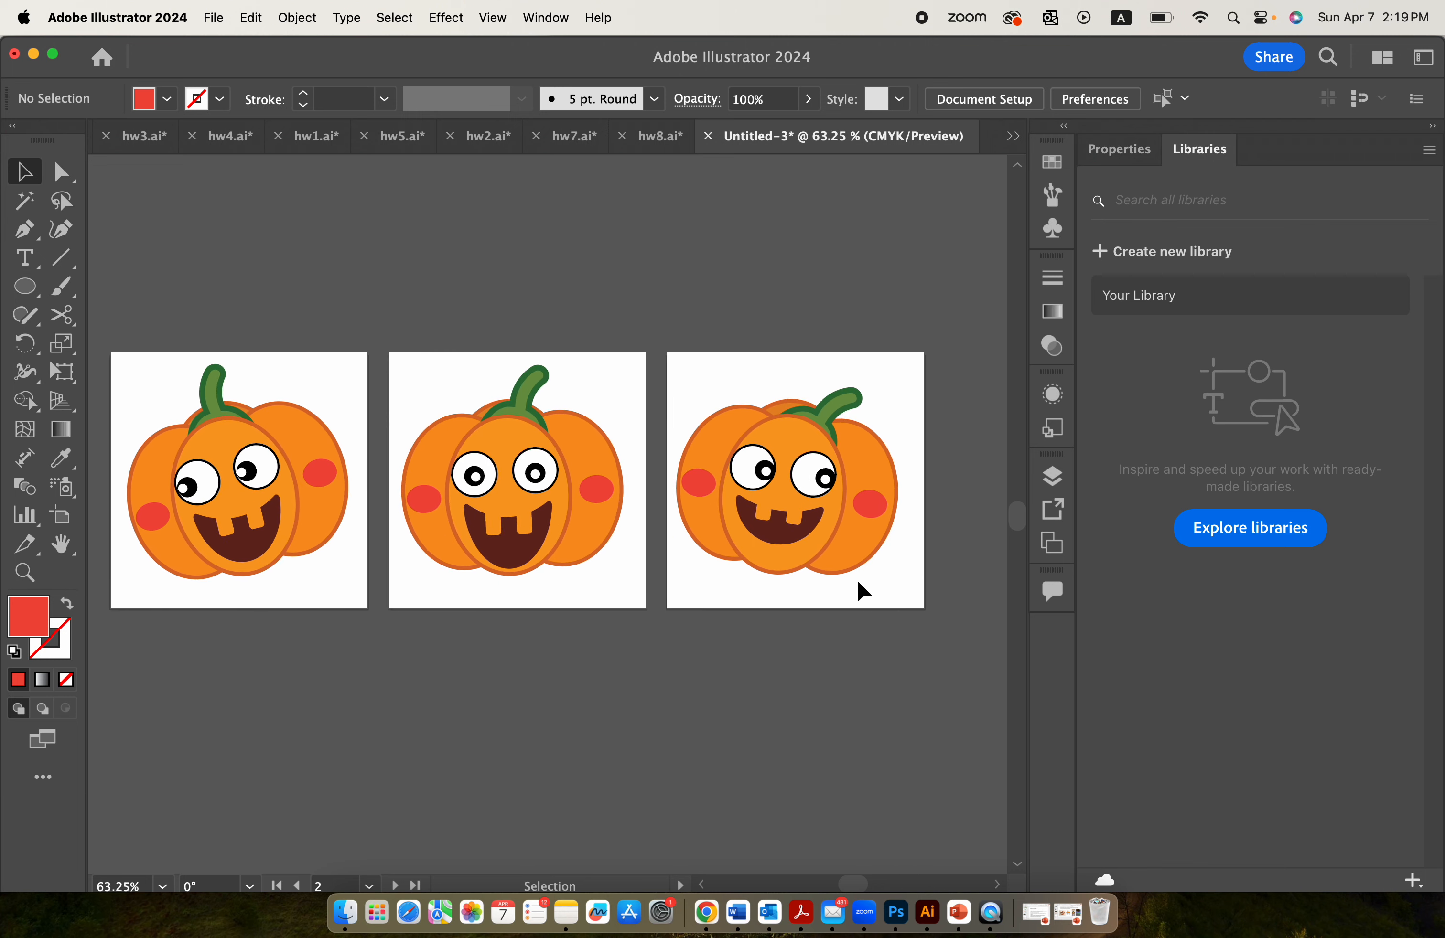
scroll(857, 585, "down", 3)
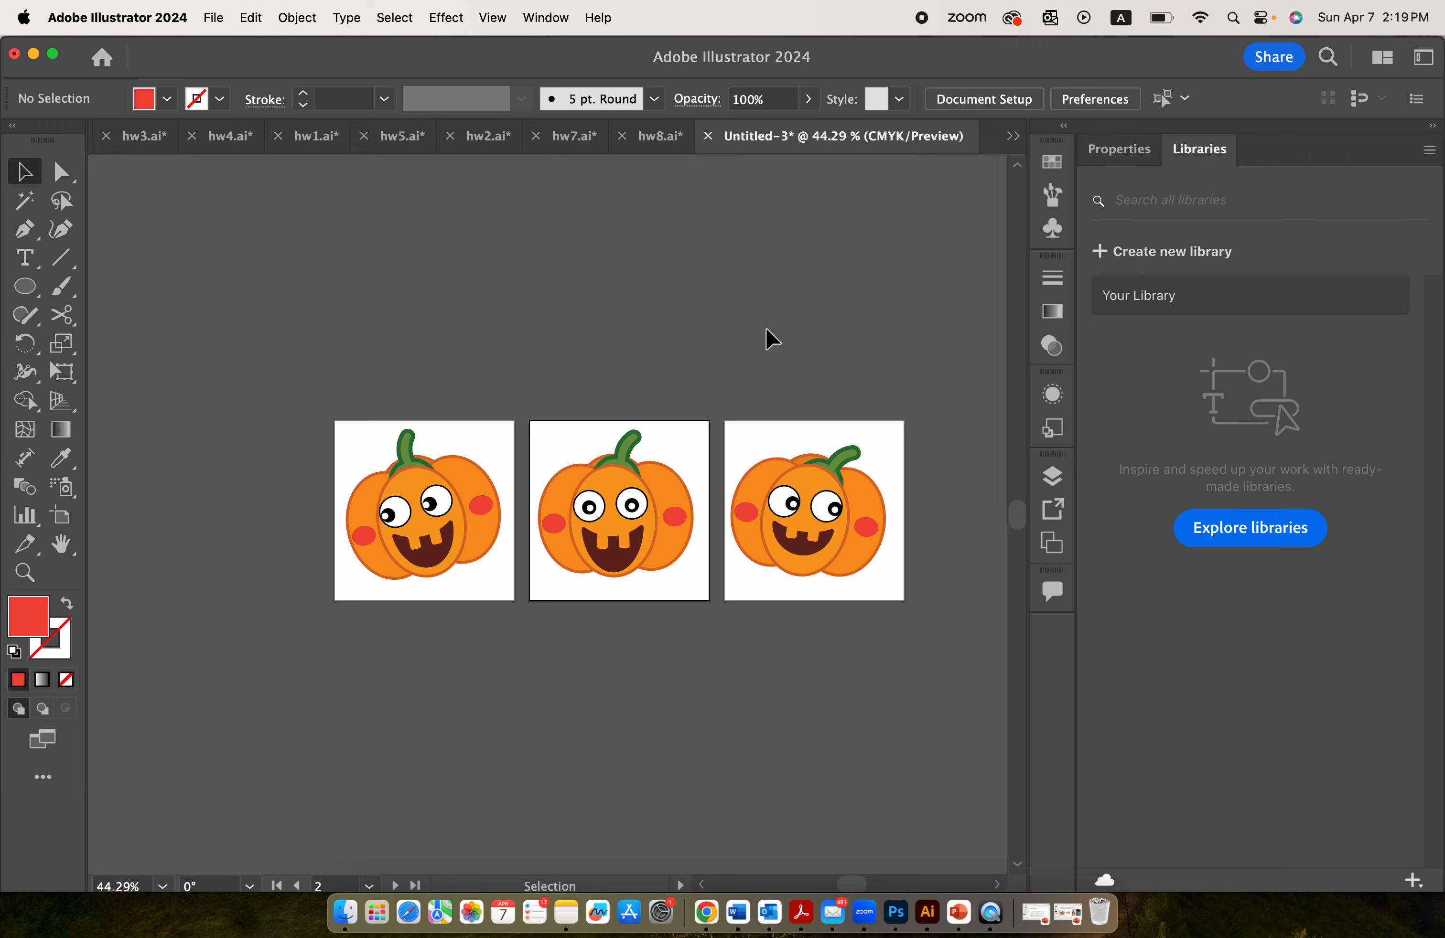
scroll(852, 423, "up", 2)
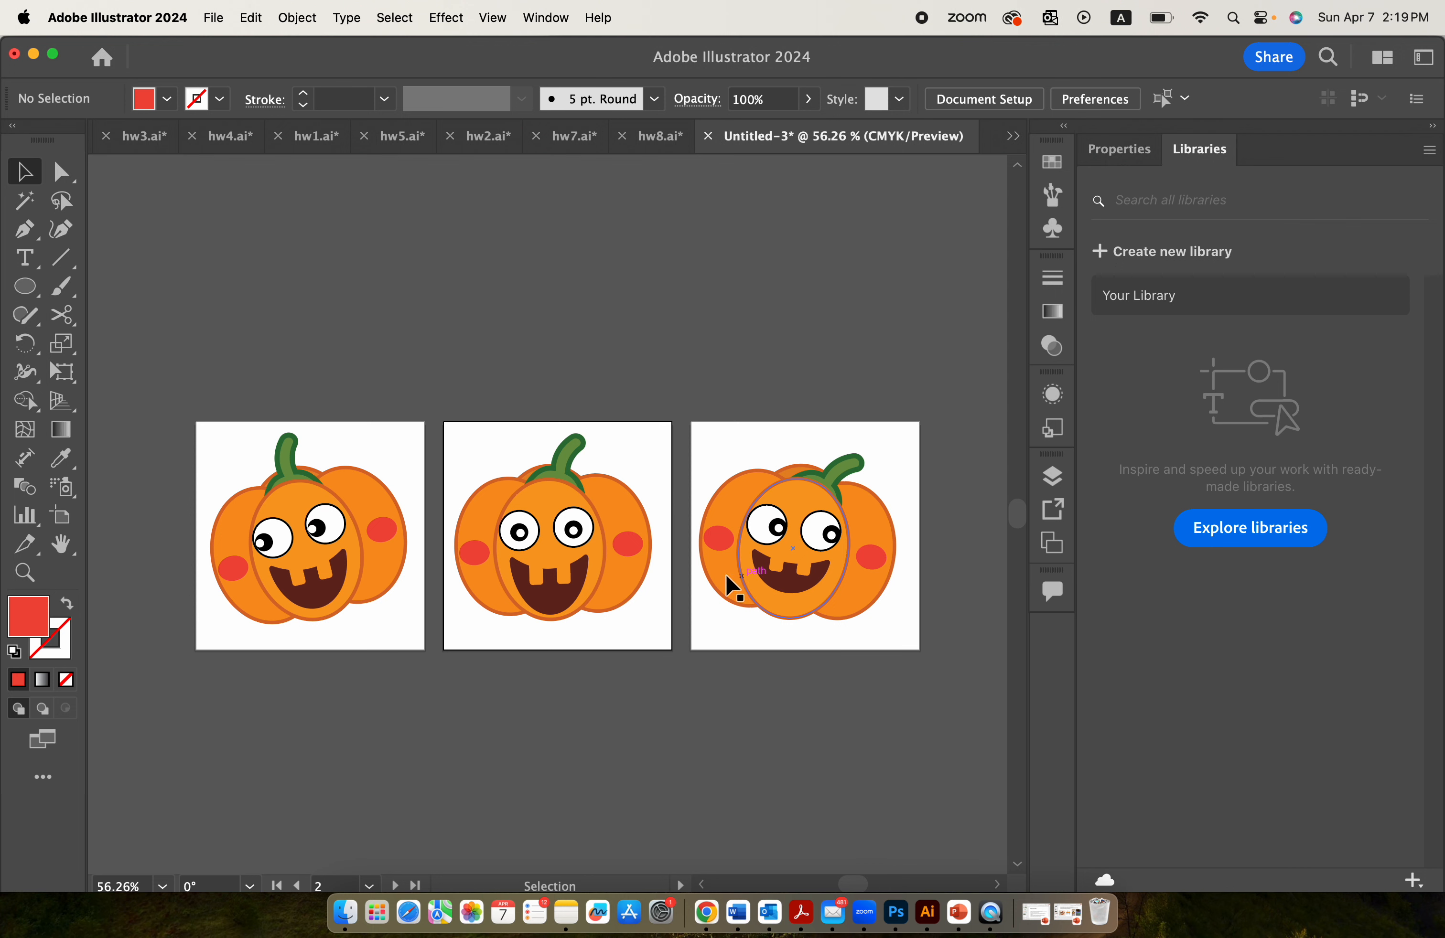
- Export the document to the Desktop in PNG format under the name Pumpkin, using artboards and including all of them
left_click(216, 18)
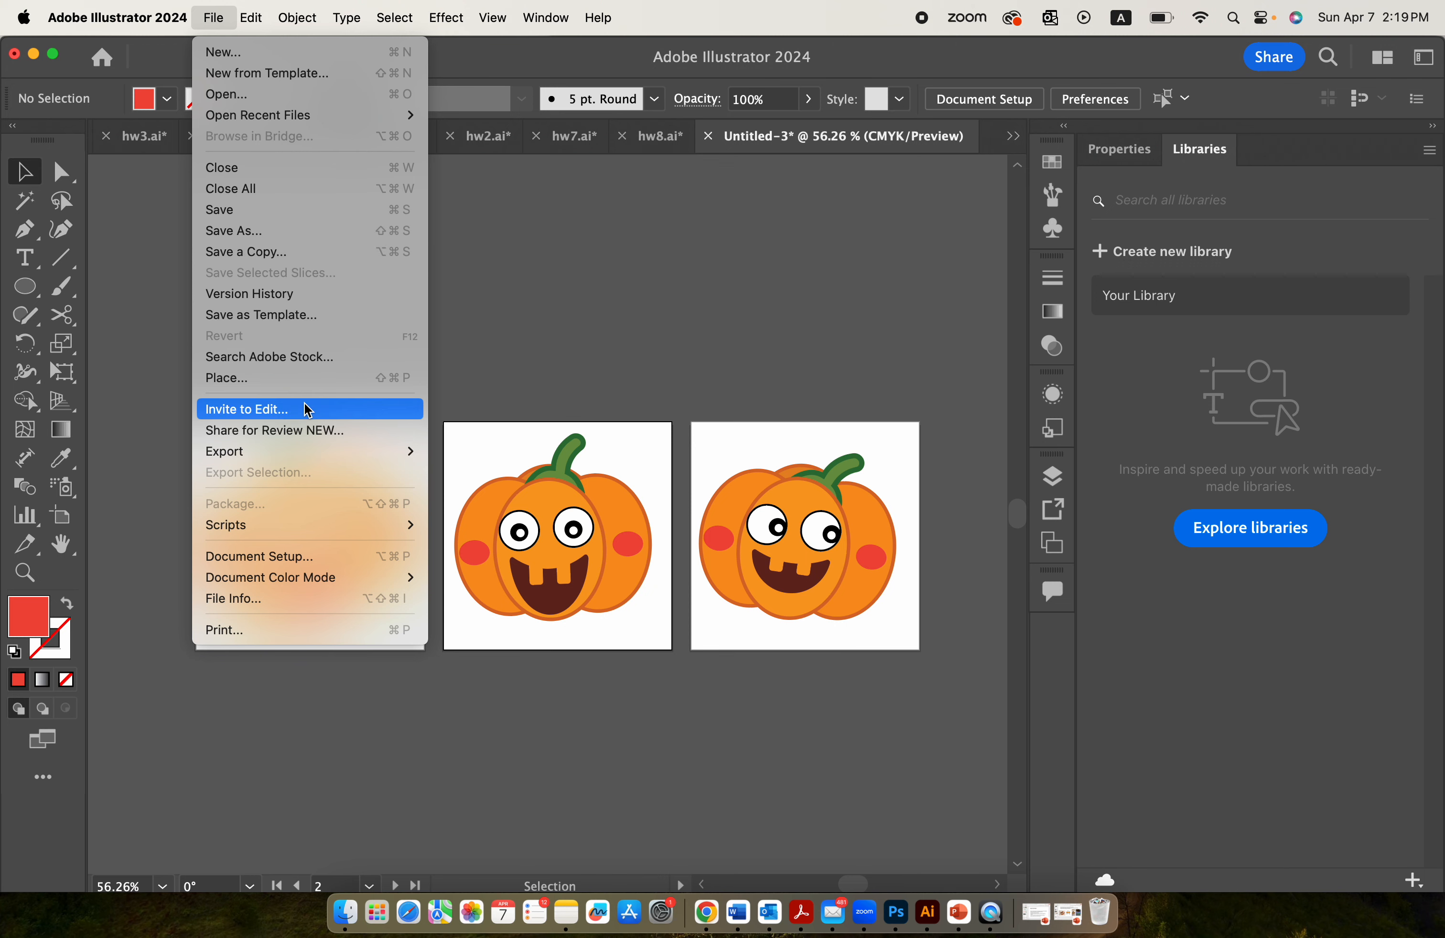
mouse_move(390, 452)
left_click(524, 480)
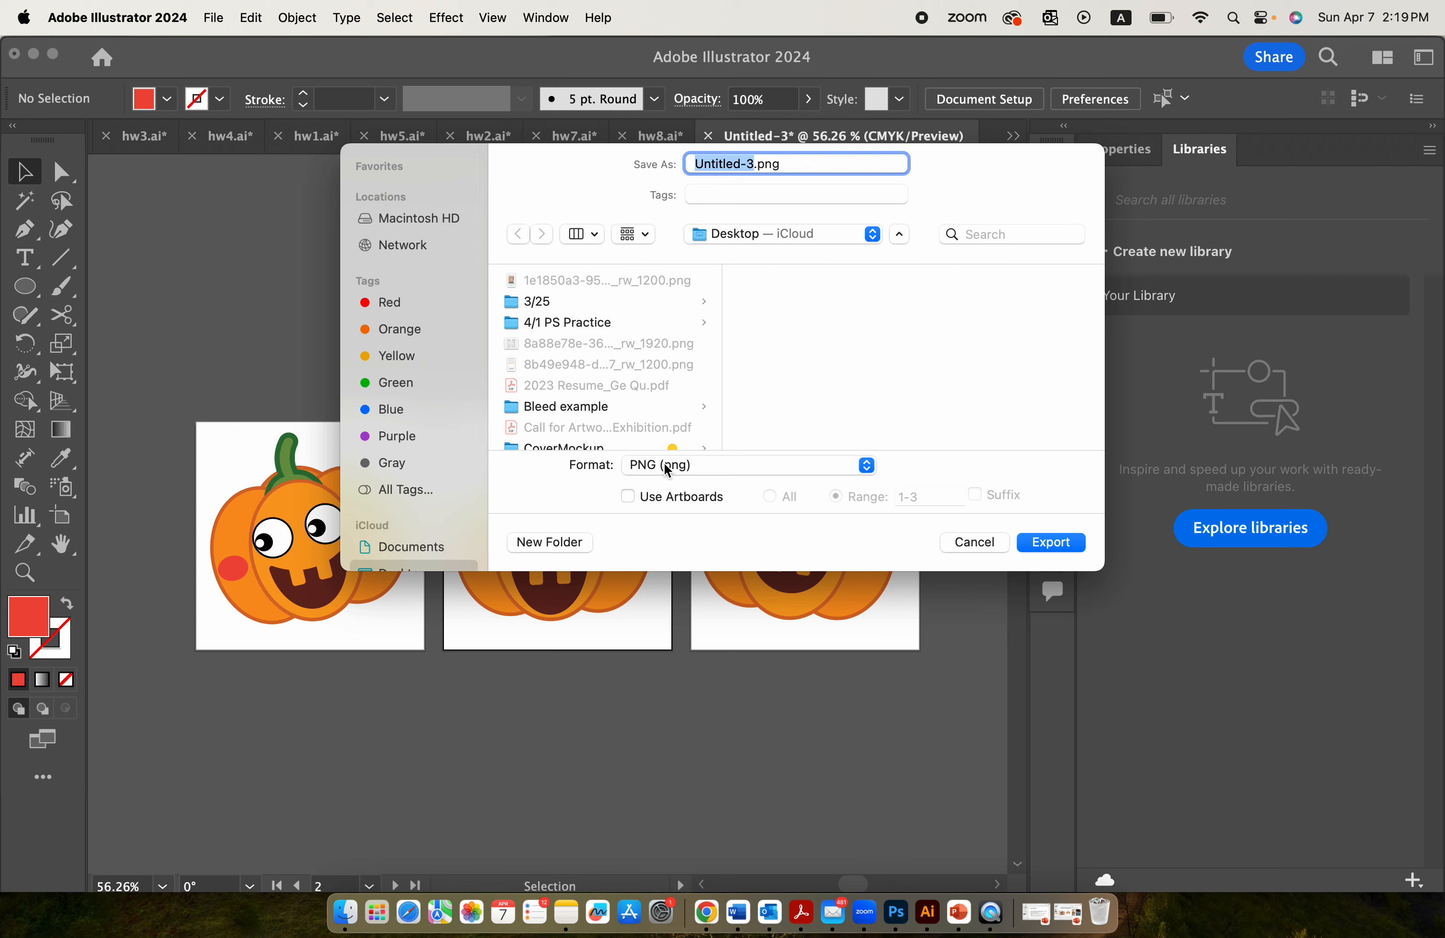
left_click(716, 472)
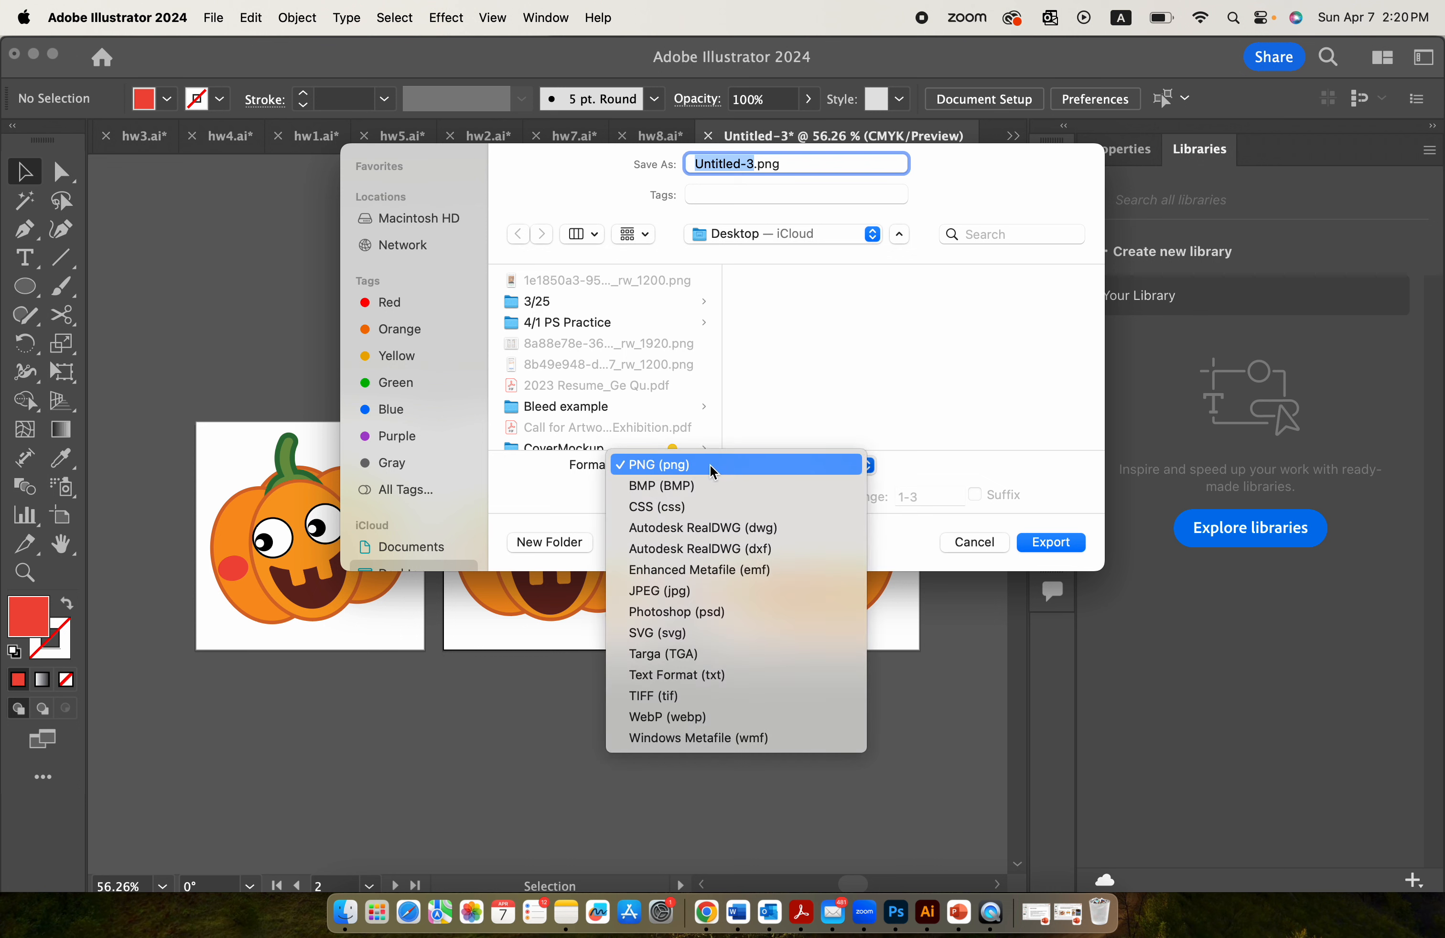
left_click(679, 469)
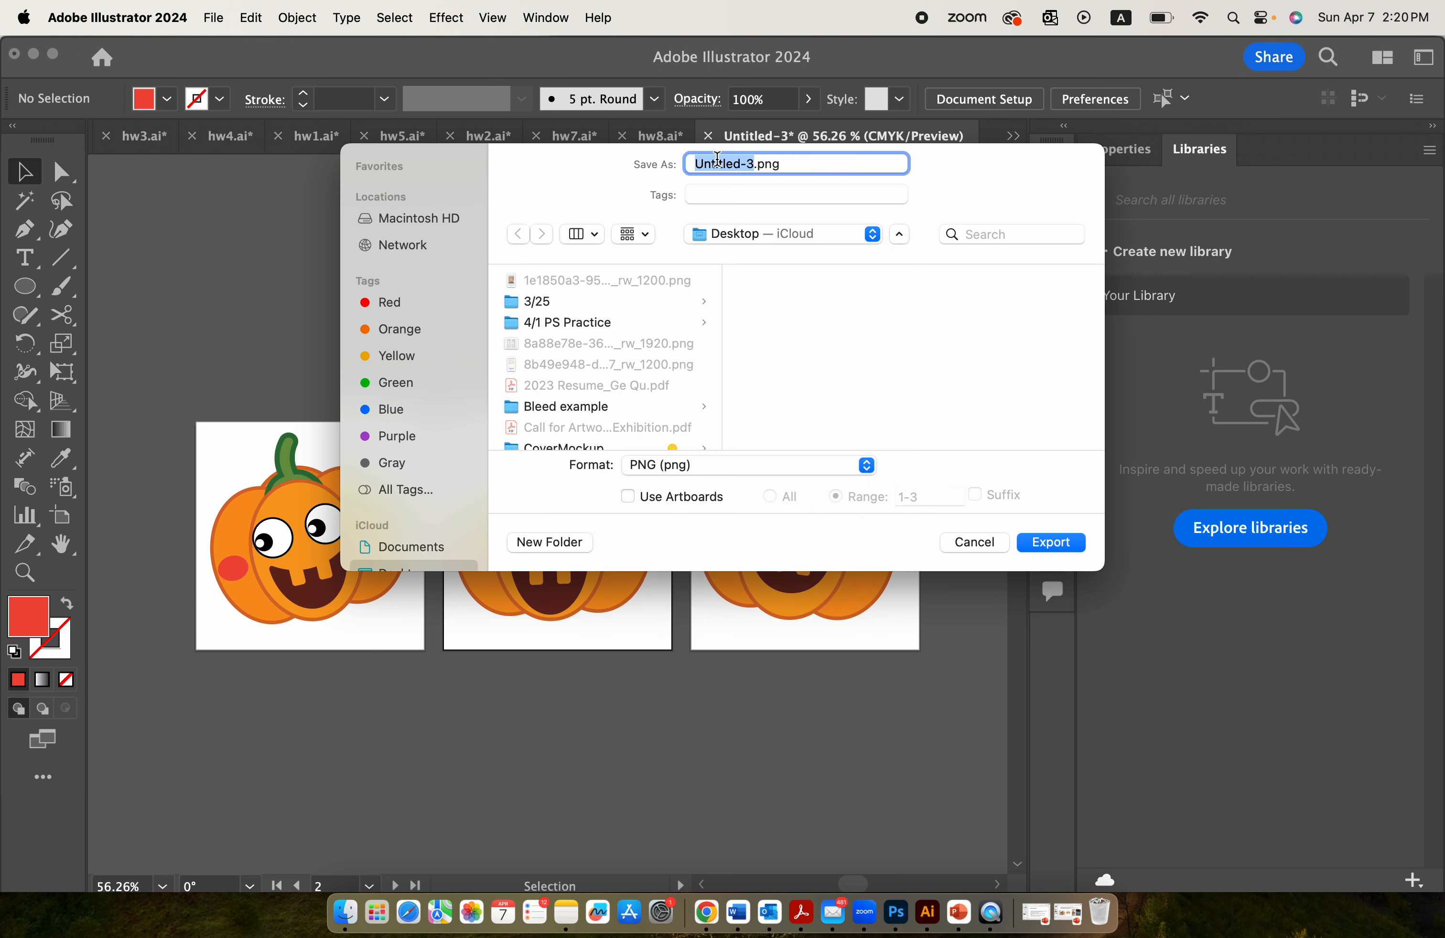
type("Pumpkin")
left_click(627, 496)
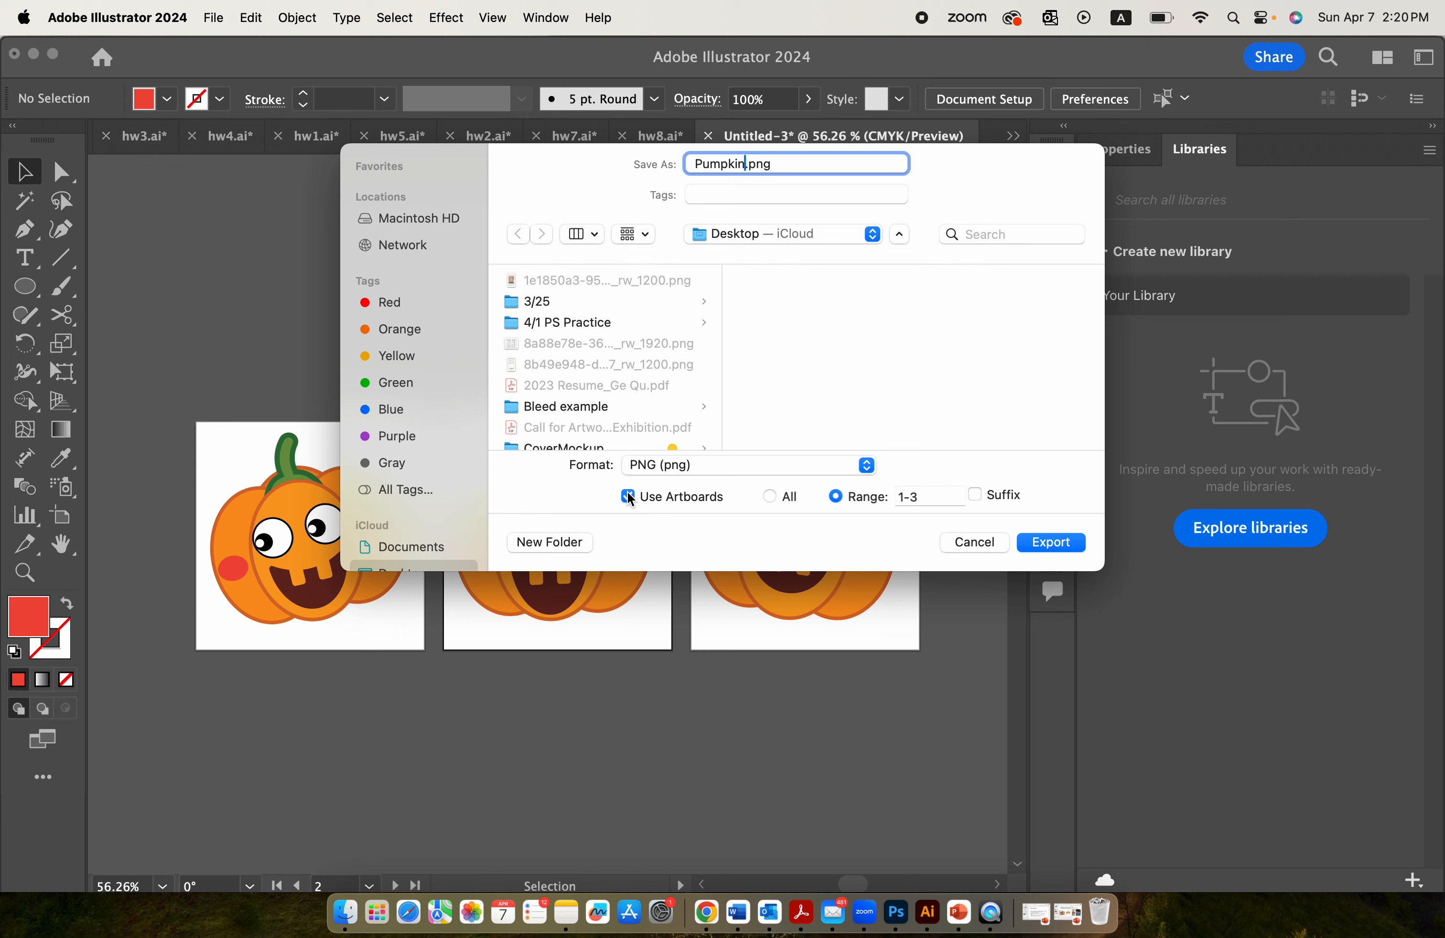
left_click(771, 498)
left_click(1061, 548)
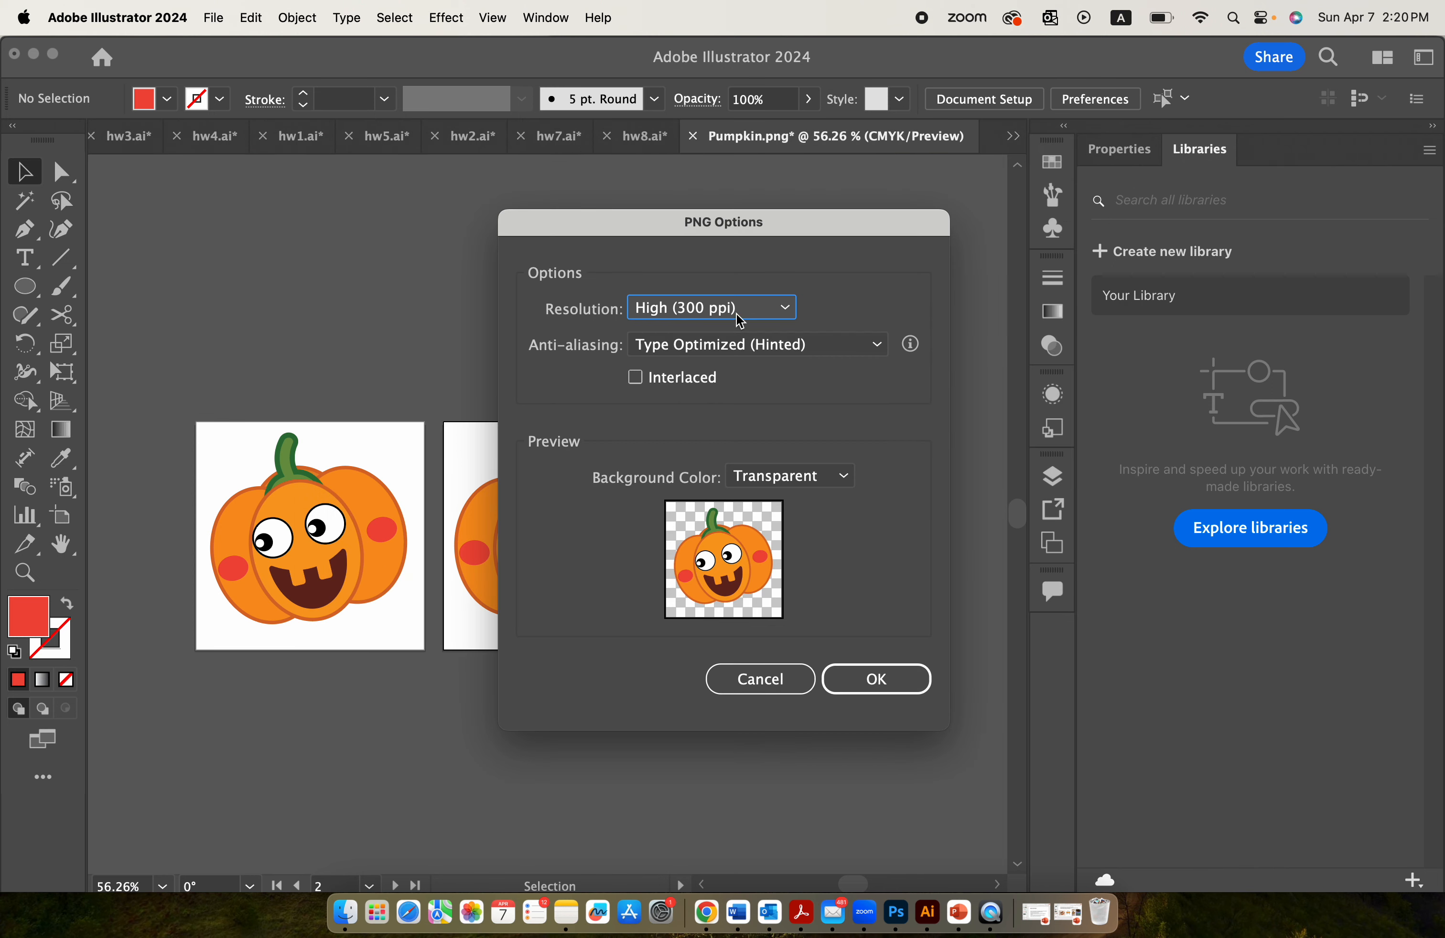
- Choose the High (300 ppi) resolution for the PNG files and complete the export
left_click(713, 309)
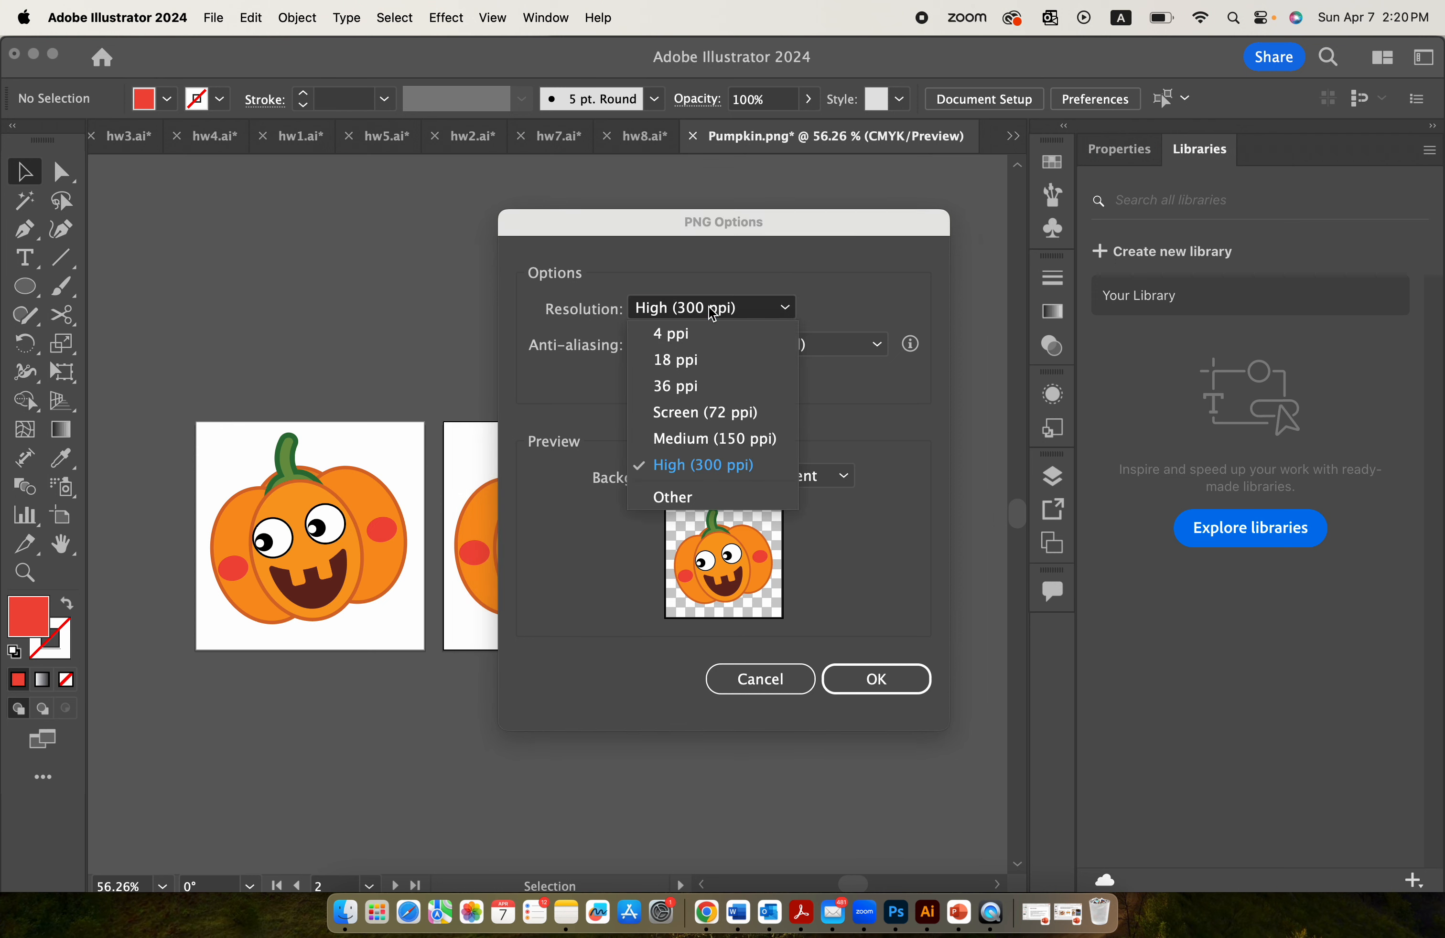
left_click(687, 469)
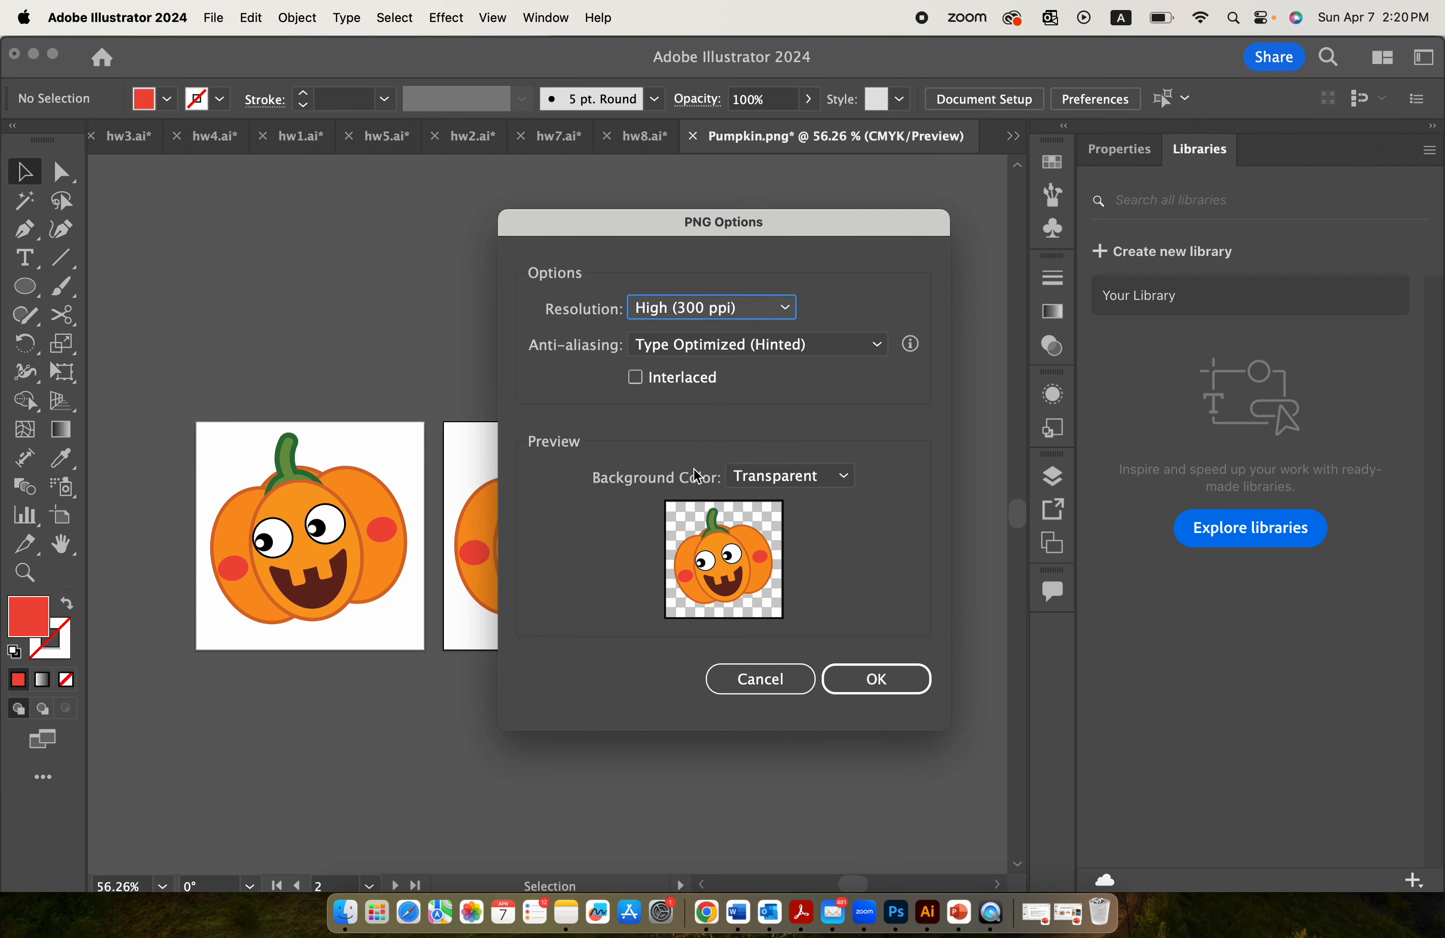
left_click(710, 303)
left_click(708, 470)
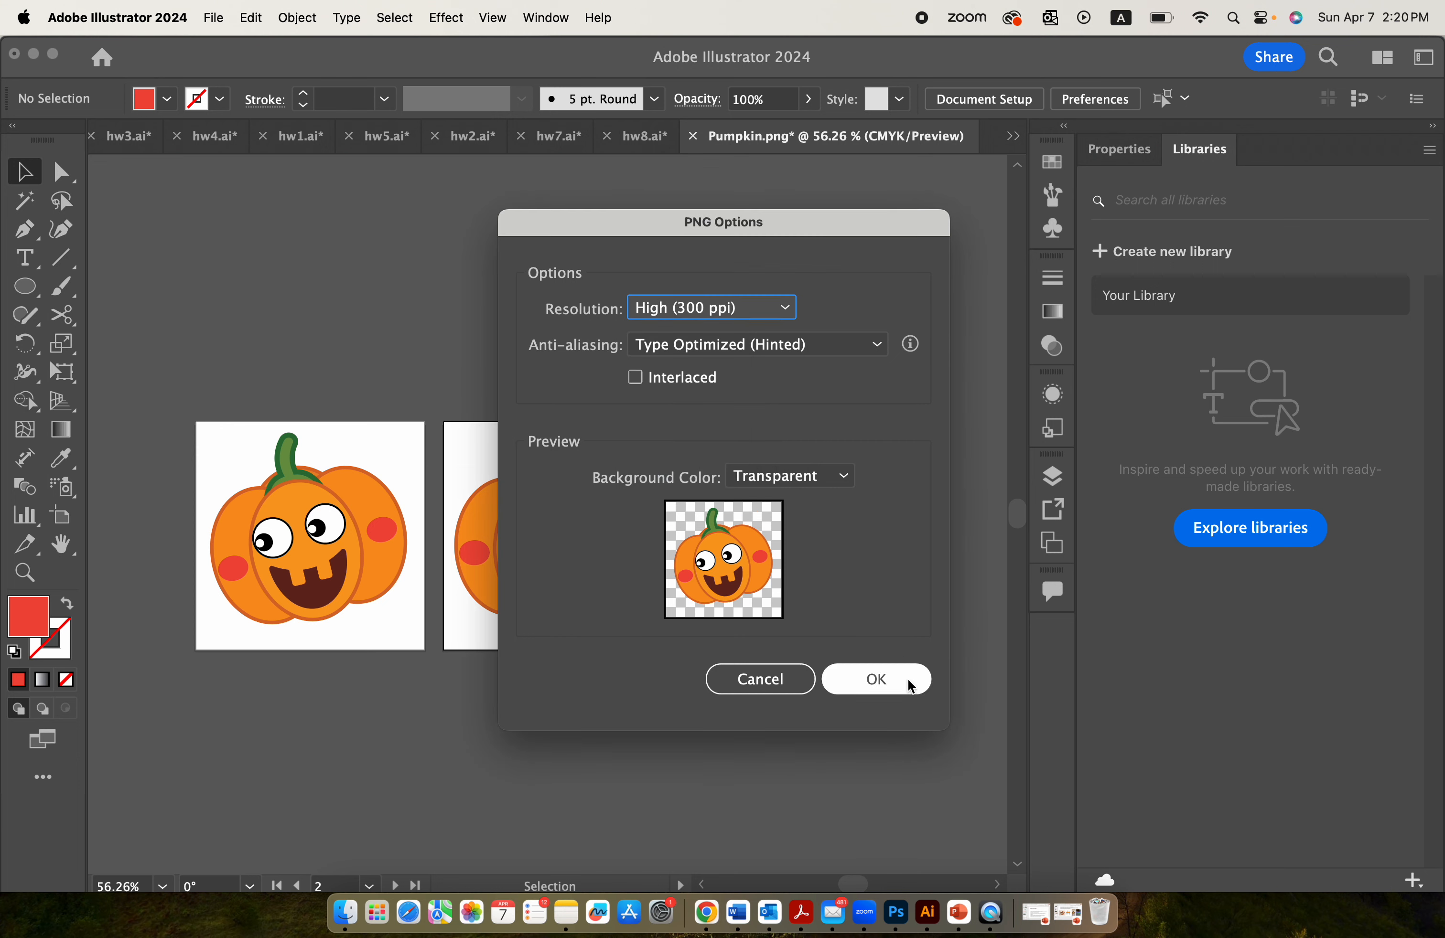
left_click(890, 685)
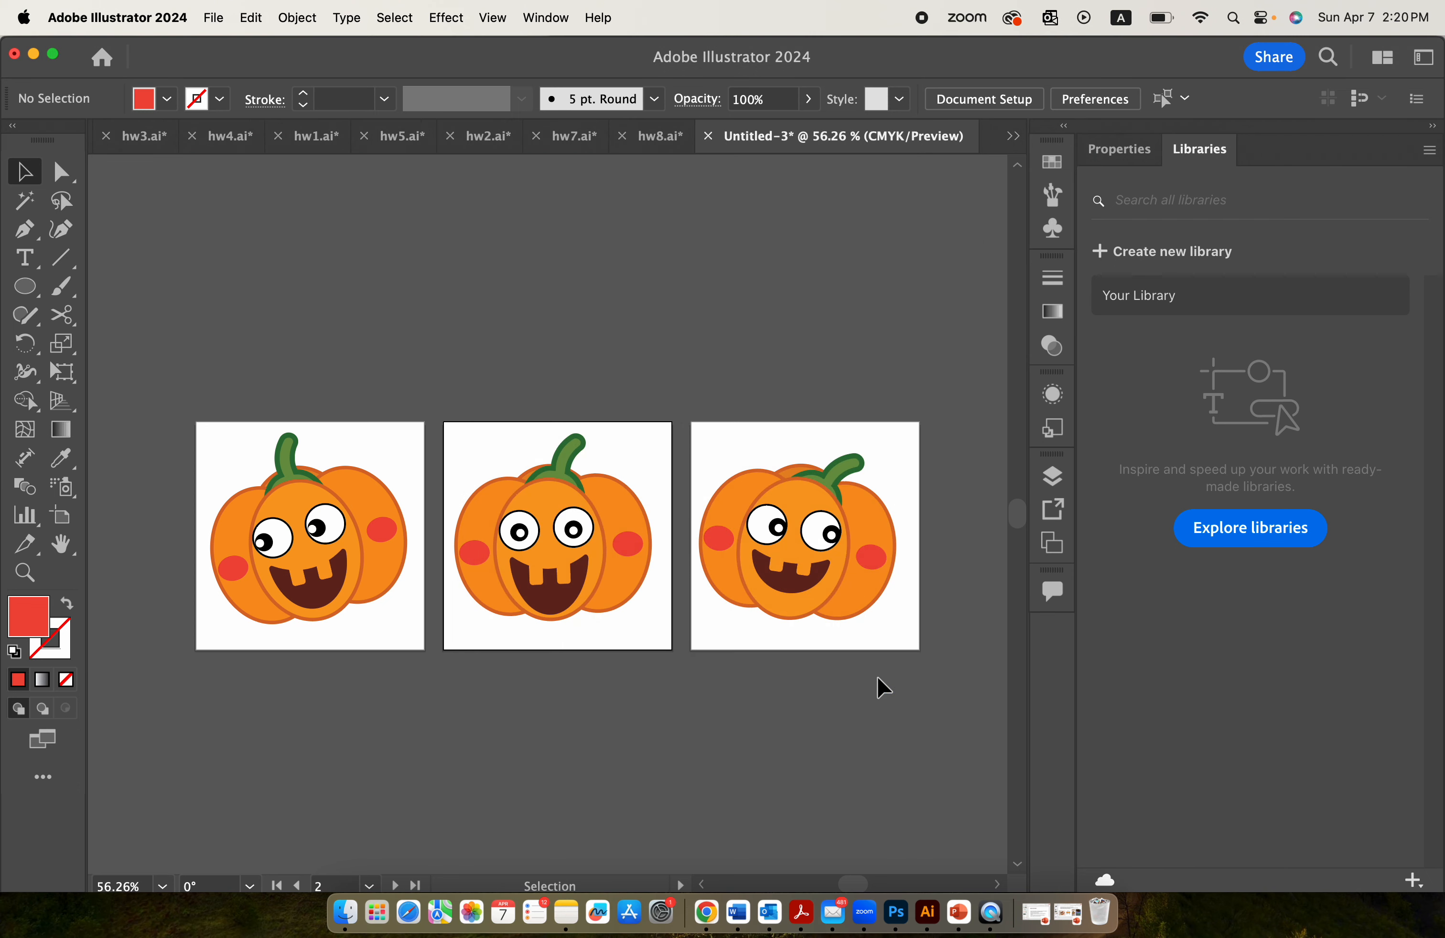
- Switch to Finder, open the Desktop folder and select Pumpkin-01.png, Pumpkin-02.png and Pumpkin-03.png together
left_click(346, 912)
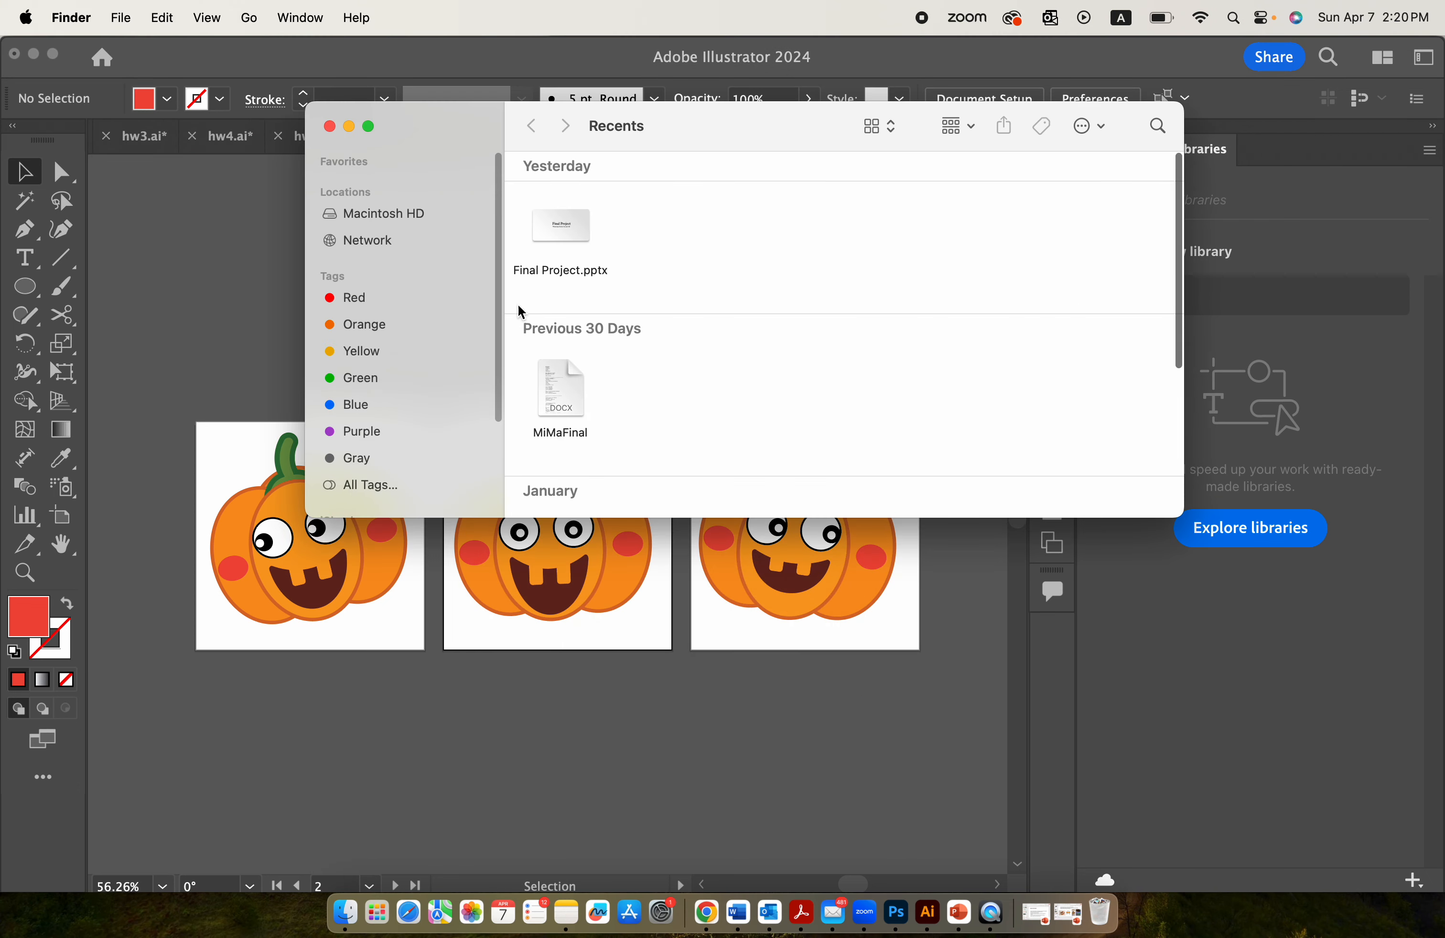
left_click(379, 439)
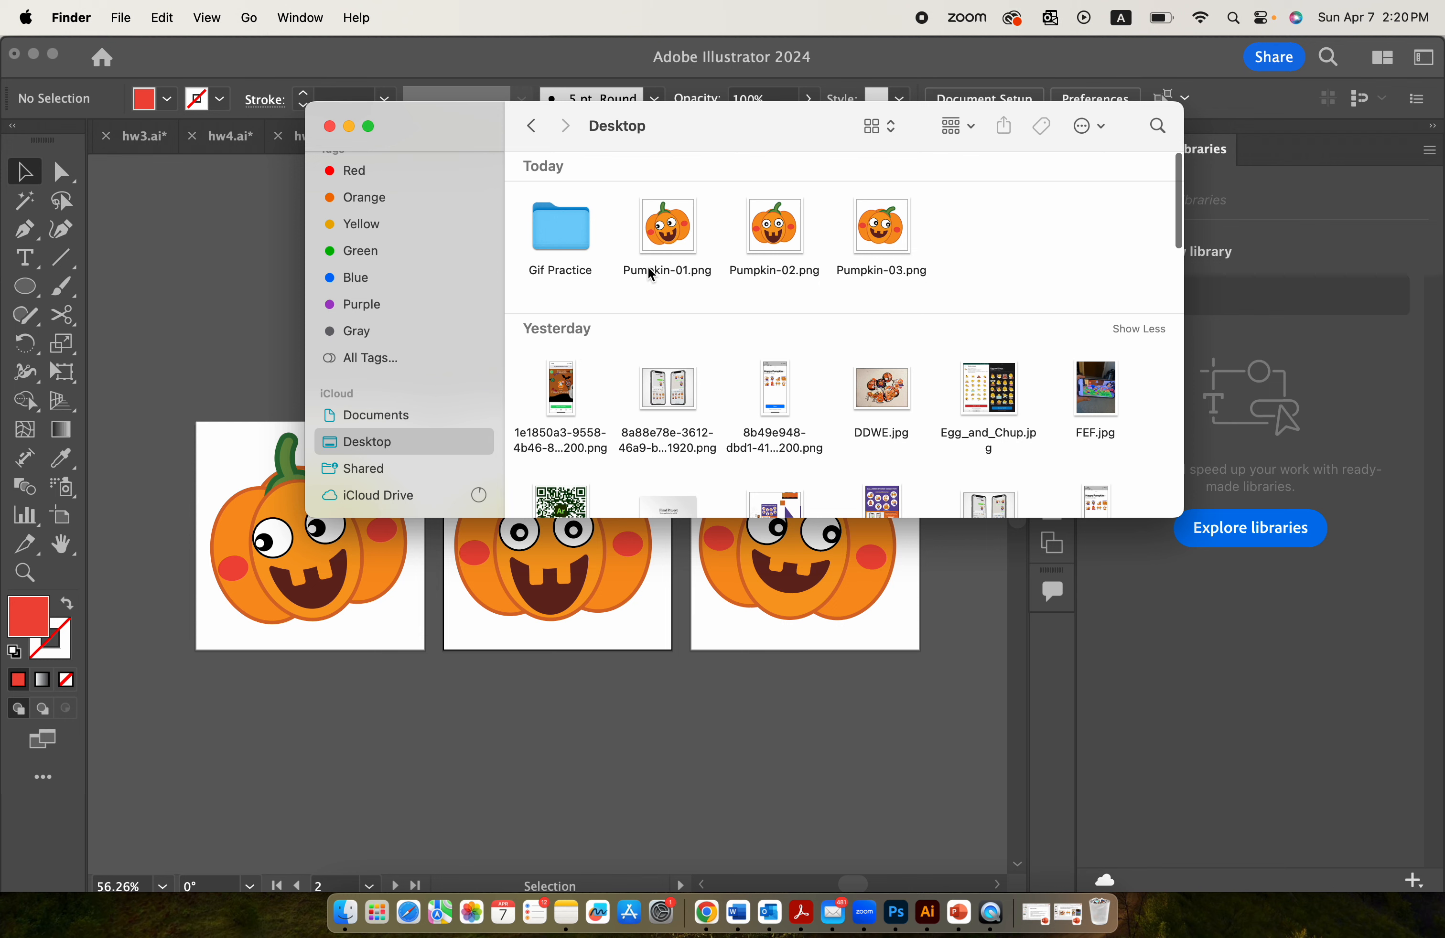
left_click_drag(622, 217, 1009, 233)
left_click(1005, 230)
left_click(714, 230)
left_click(798, 239)
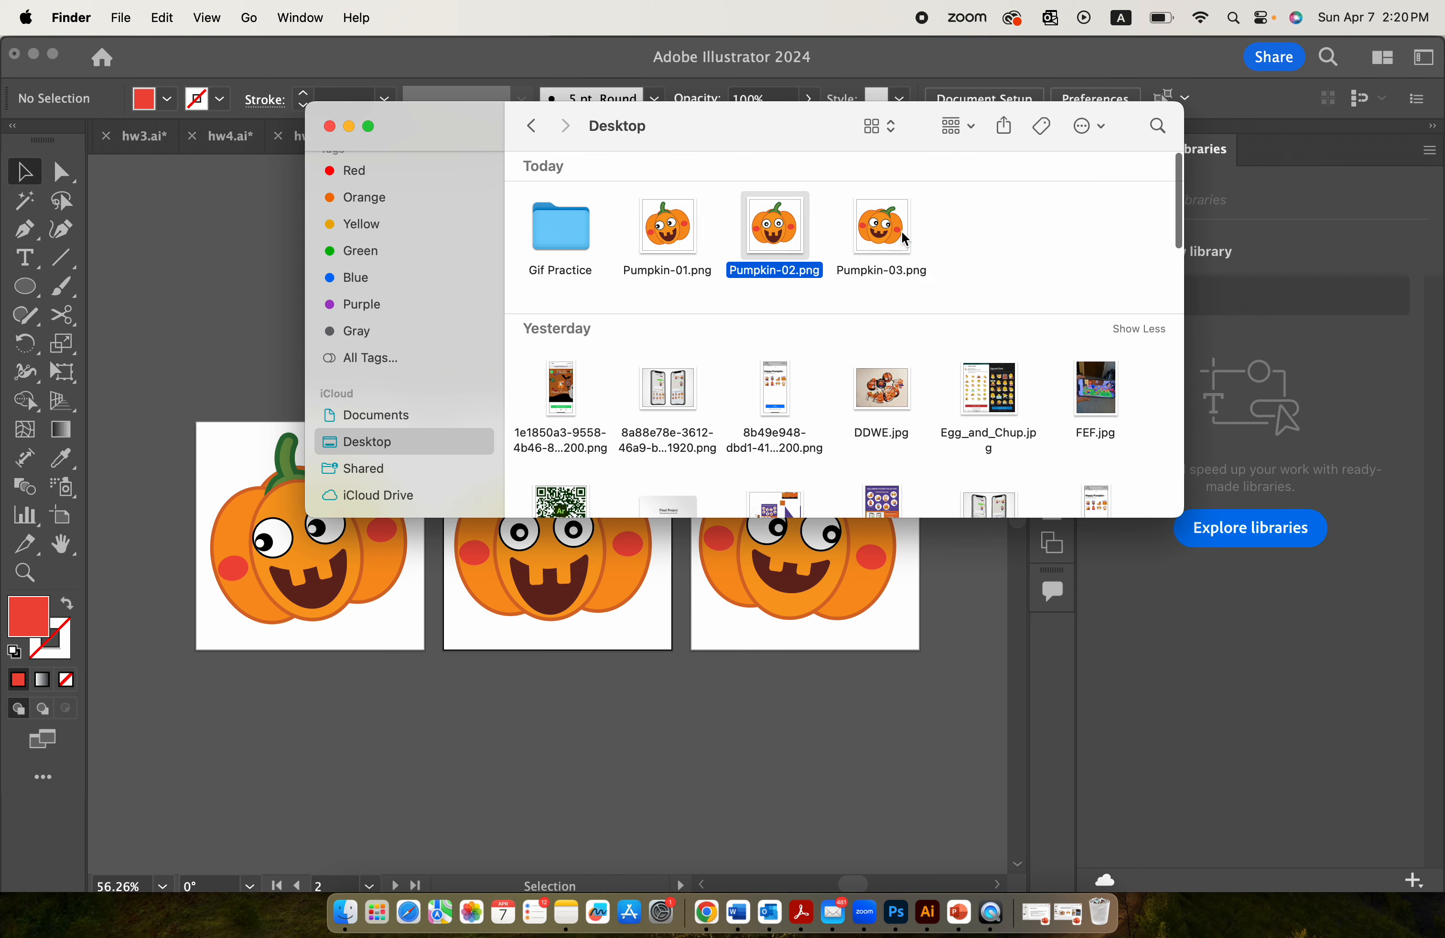
left_click(905, 240)
left_click(945, 239)
left_click_drag(960, 236, 655, 250)
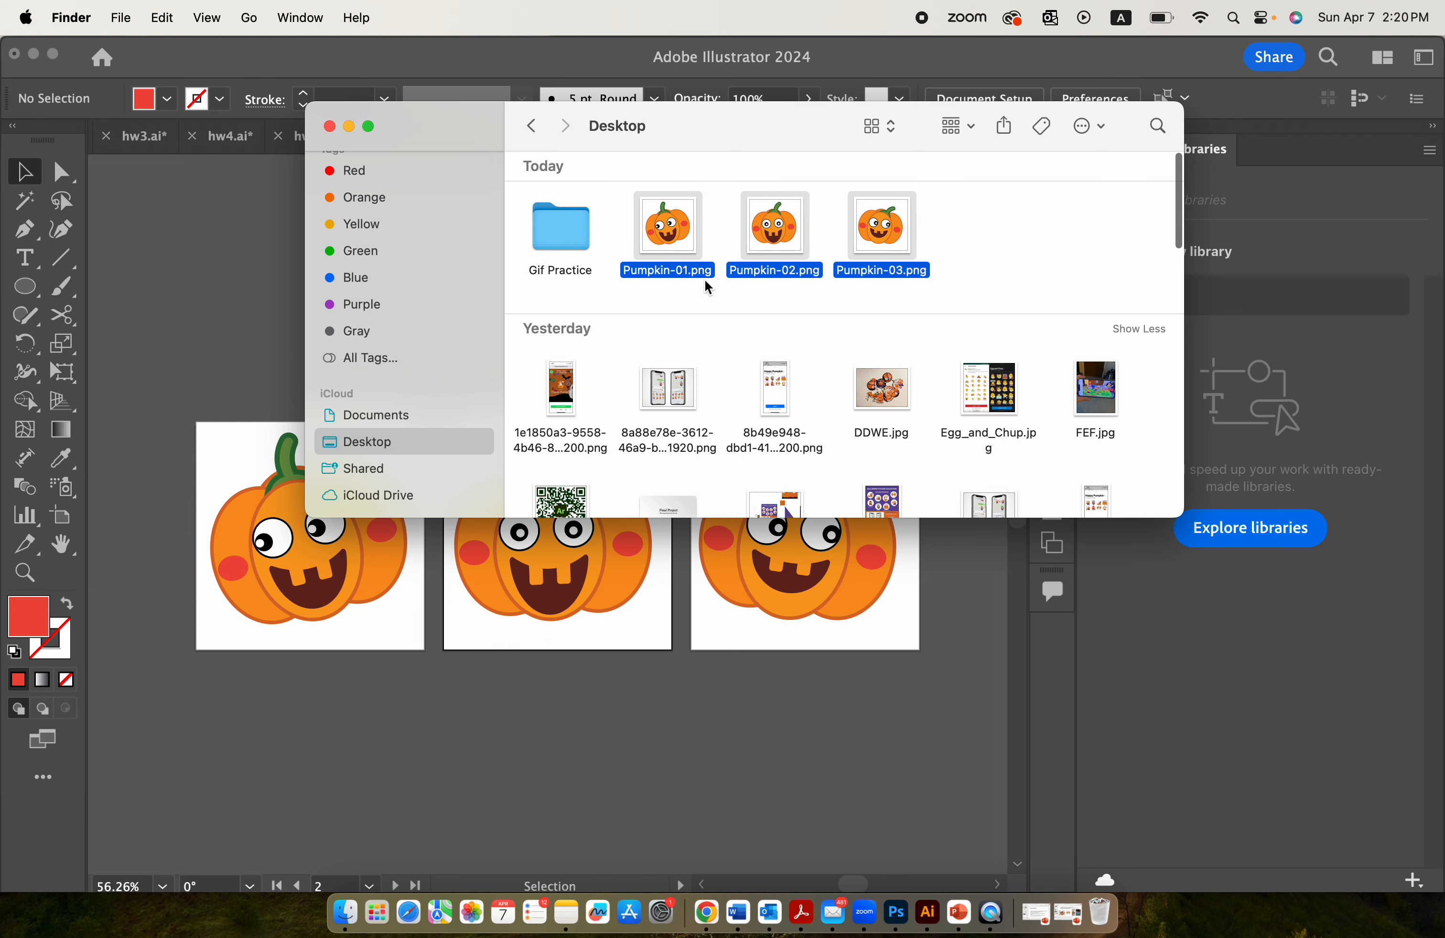
- Review the exported Pumpkin-01.png, Pumpkin-02.png and Pumpkin-03.png files in the Desktop folder
left_click(708, 293)
left_click_drag(434, 109, 388, 44)
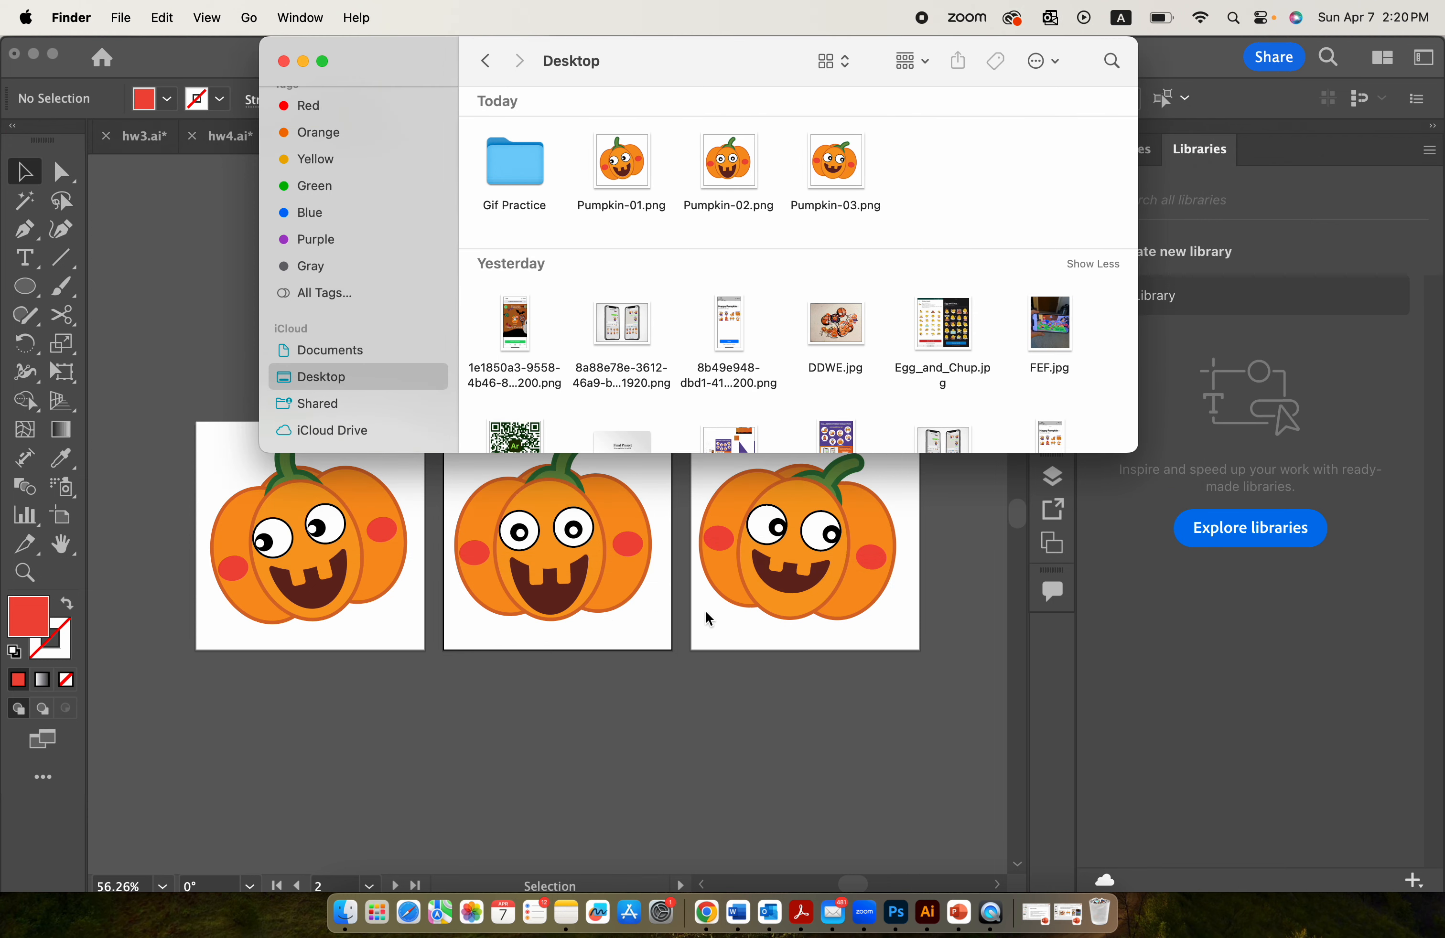
scroll(706, 613, "up", 2)
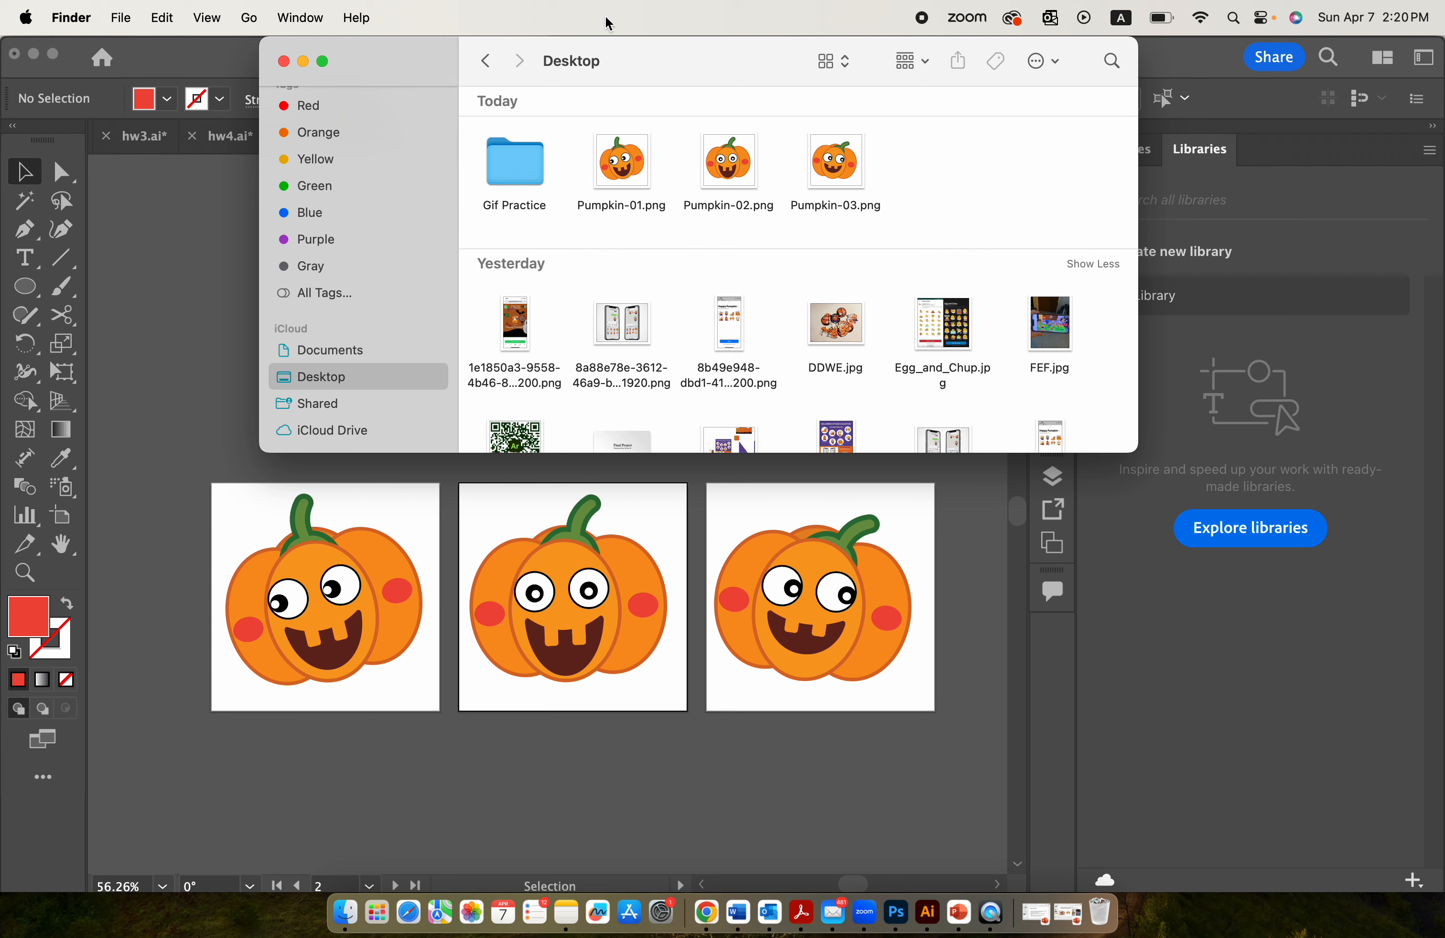
left_click(640, 165)
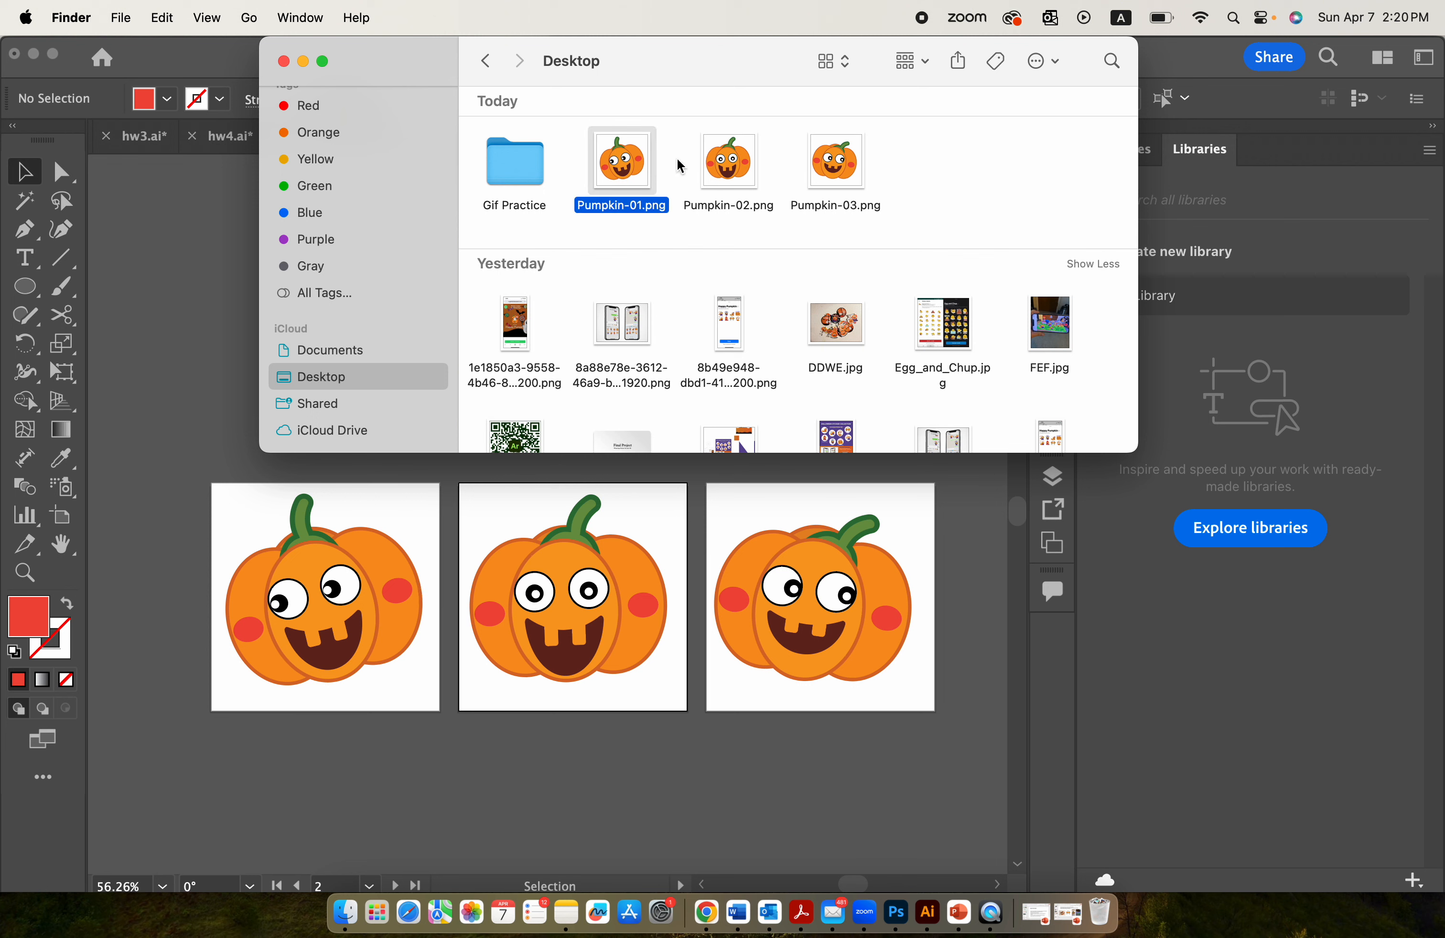
left_click(735, 166)
left_click(860, 193)
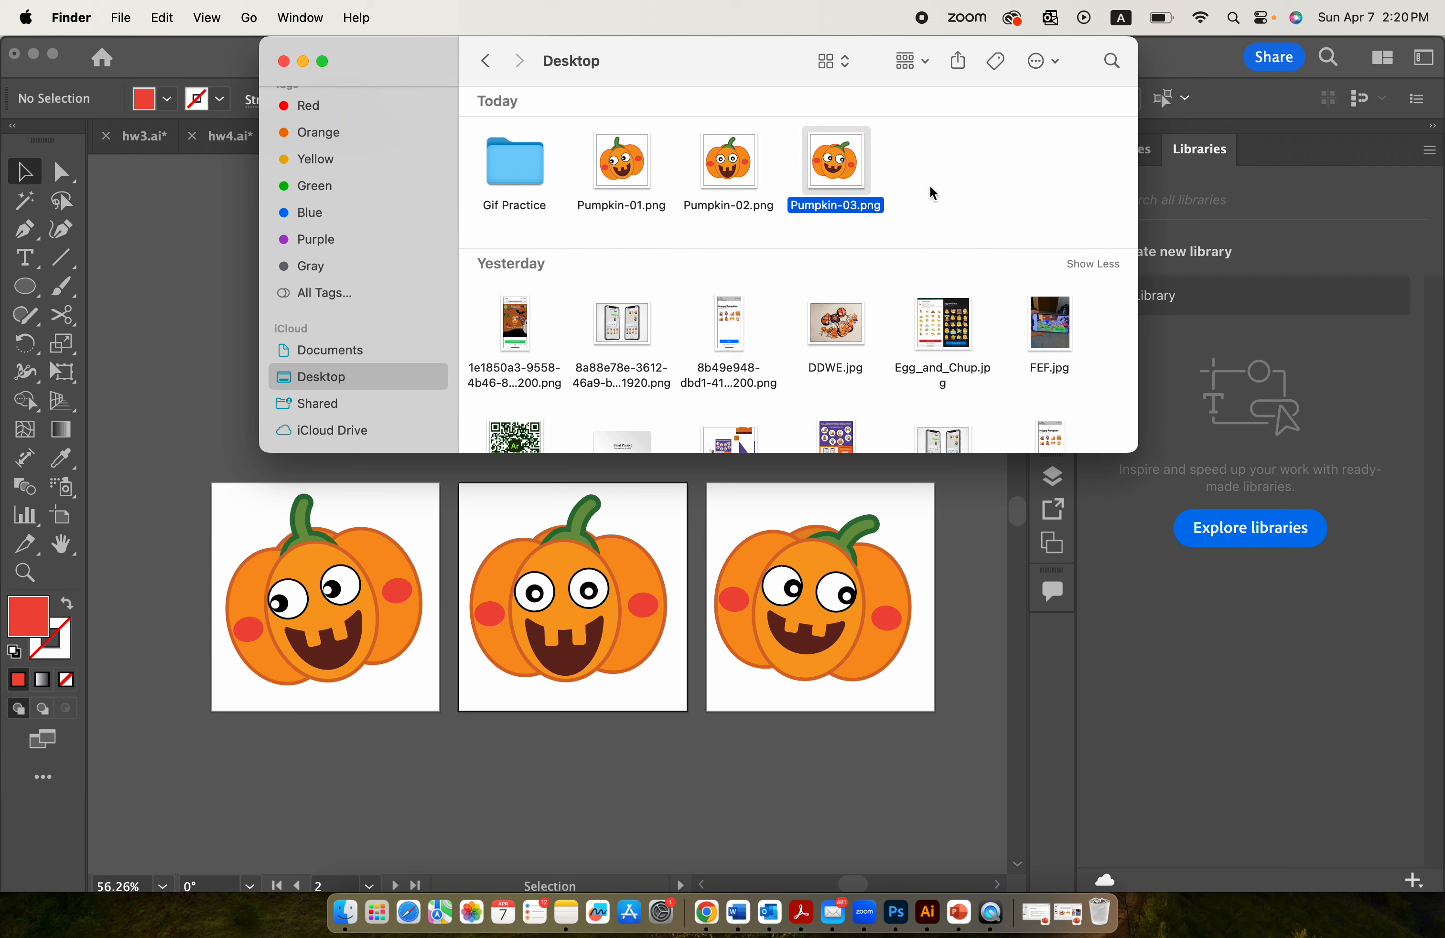
left_click_drag(935, 198, 572, 166)
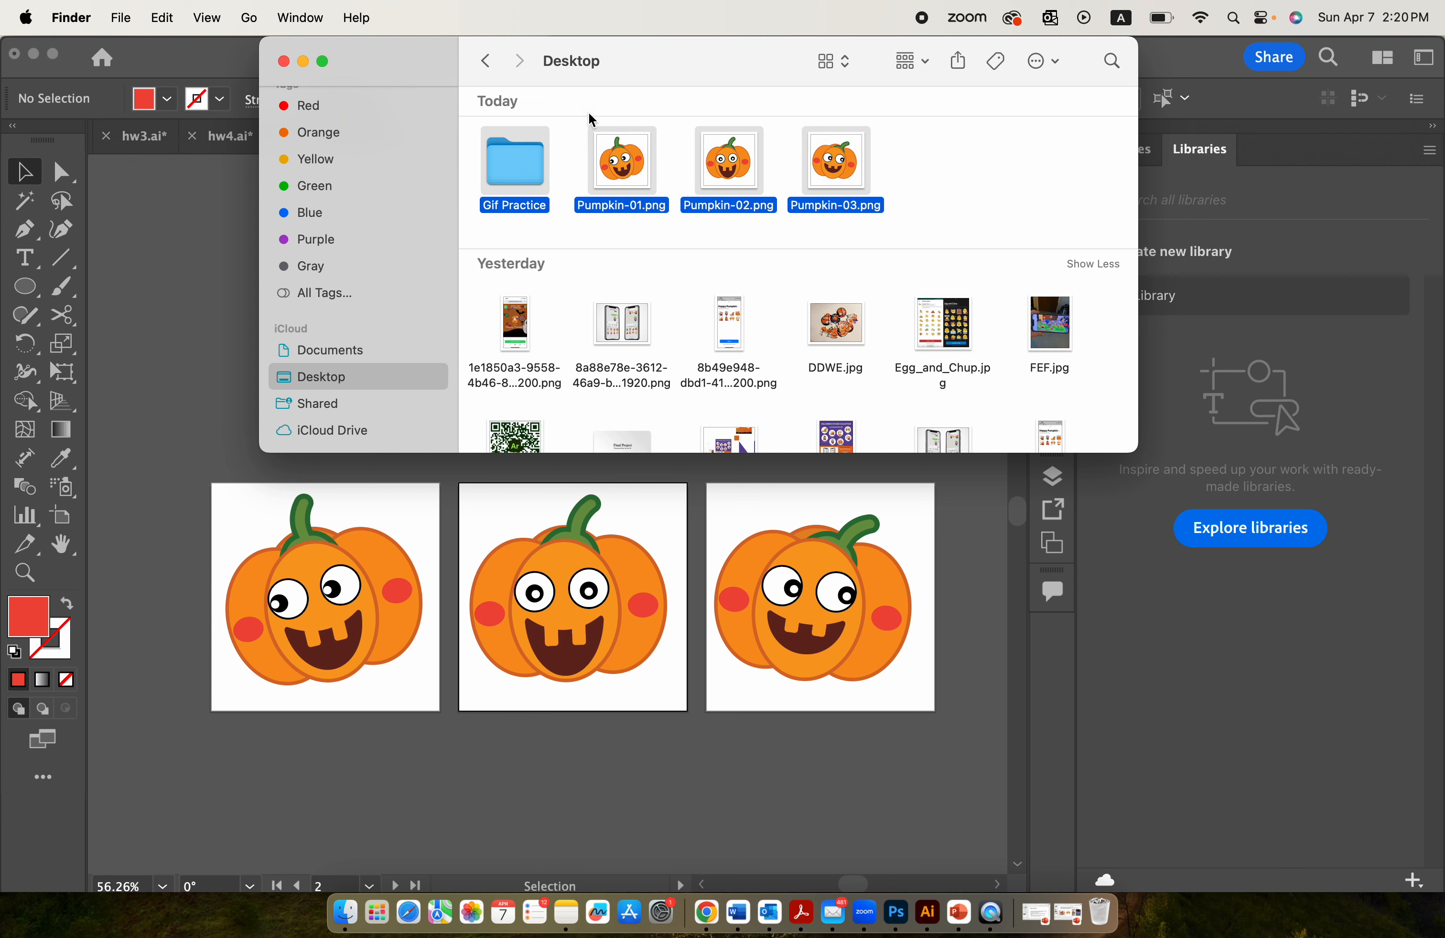
left_click(761, 233)
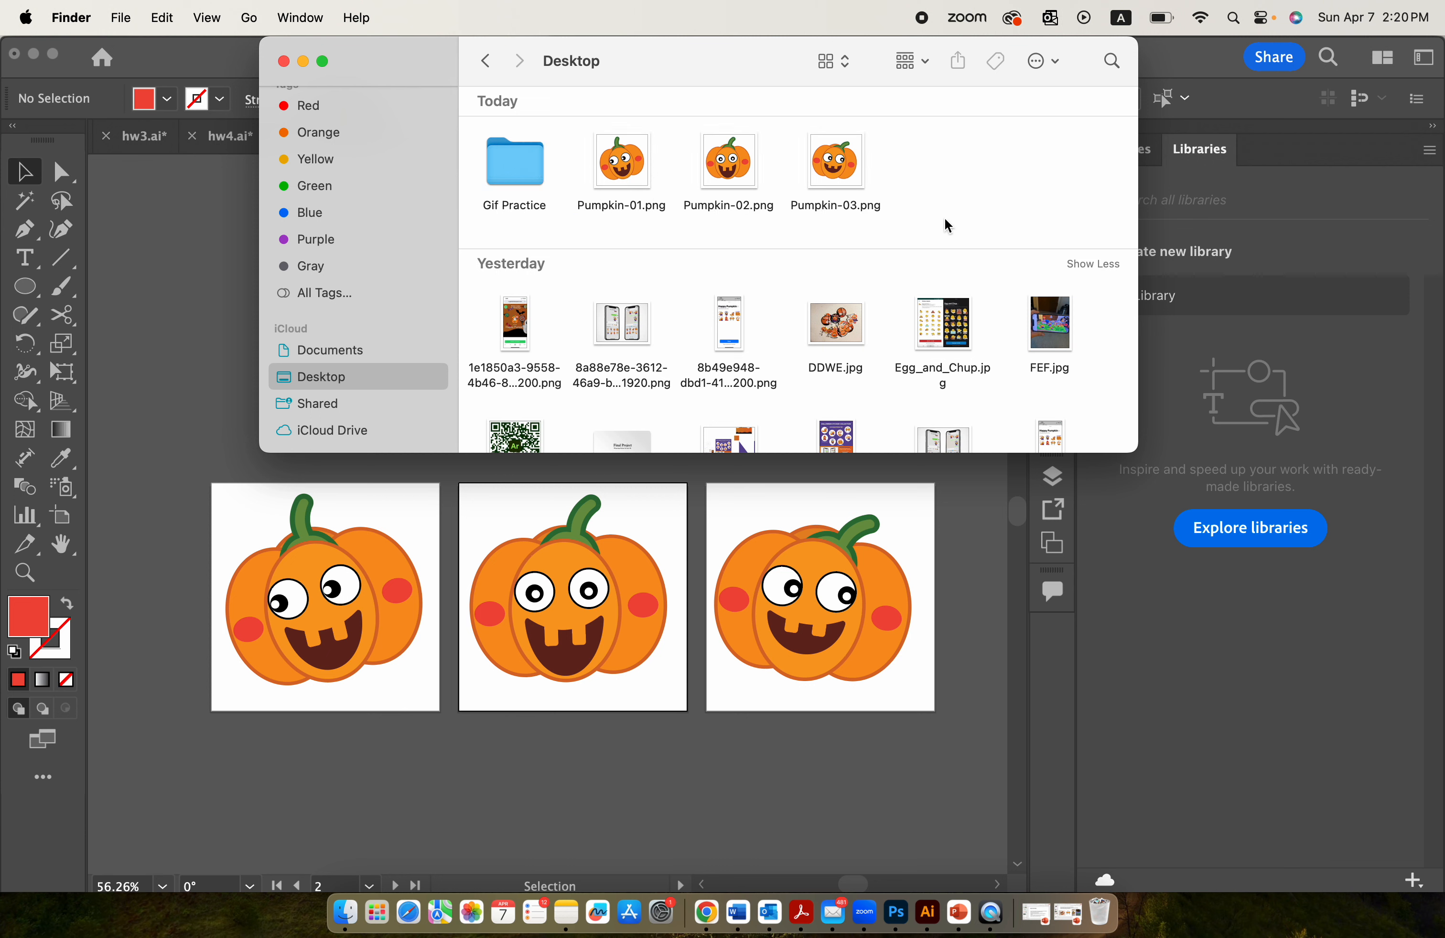
mouse_move(913, 191)
left_mouse_down()
mouse_move(587, 136)
mouse_move(910, 184)
left_mouse_up()
left_click(574, 149)
left_click(902, 226)
- Switch to Photoshop and create a new document named Pumpkin1, 240 pixels wide and 240 pixels high
left_click(895, 912)
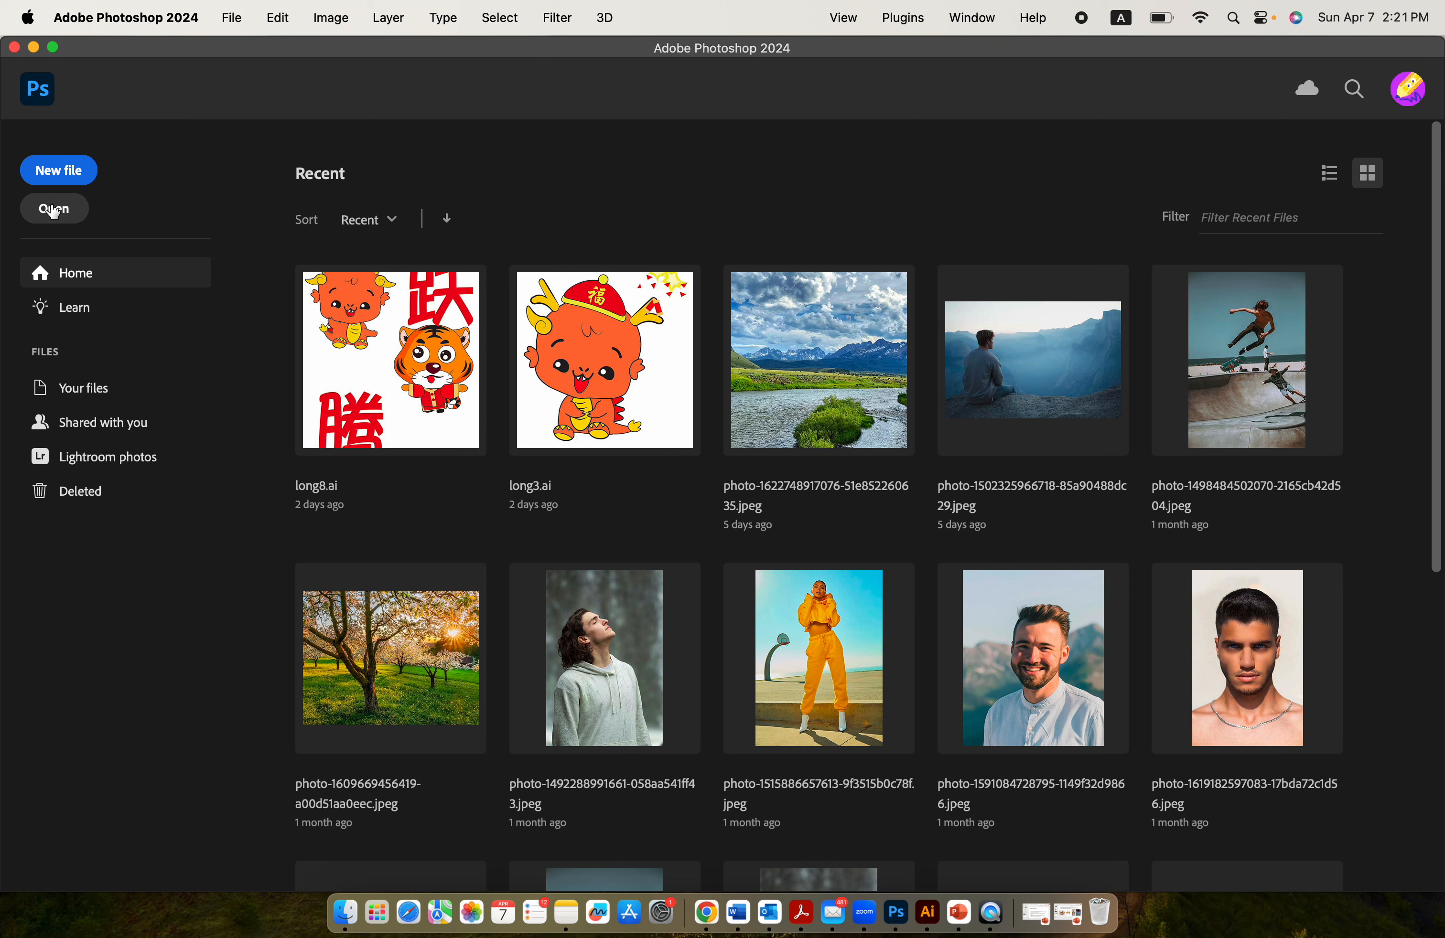
left_click(84, 191)
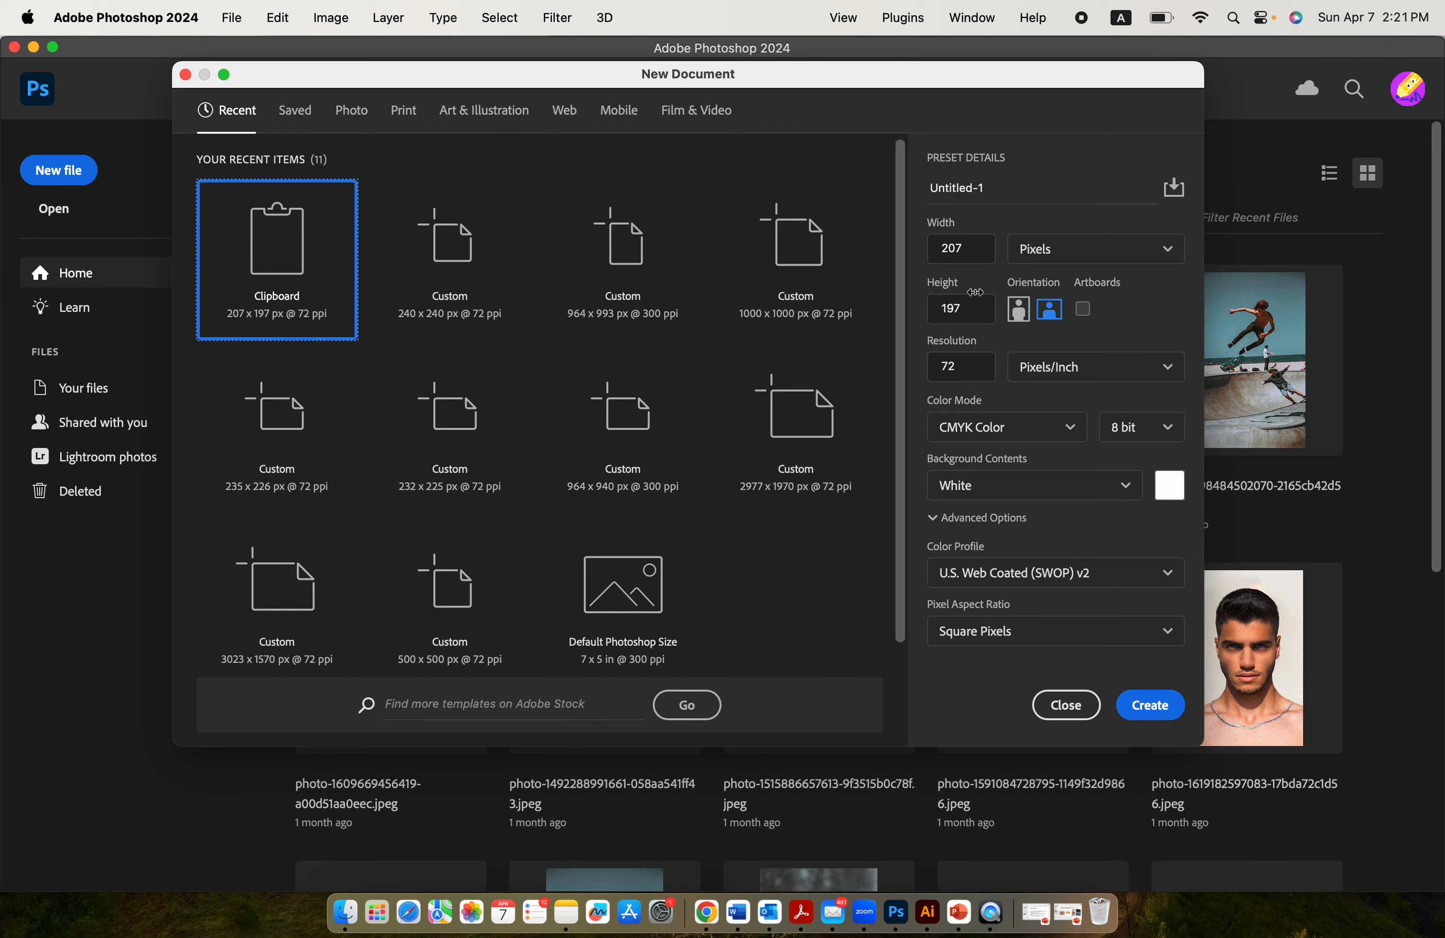
left_click(1003, 186)
type("Pumpkin1")
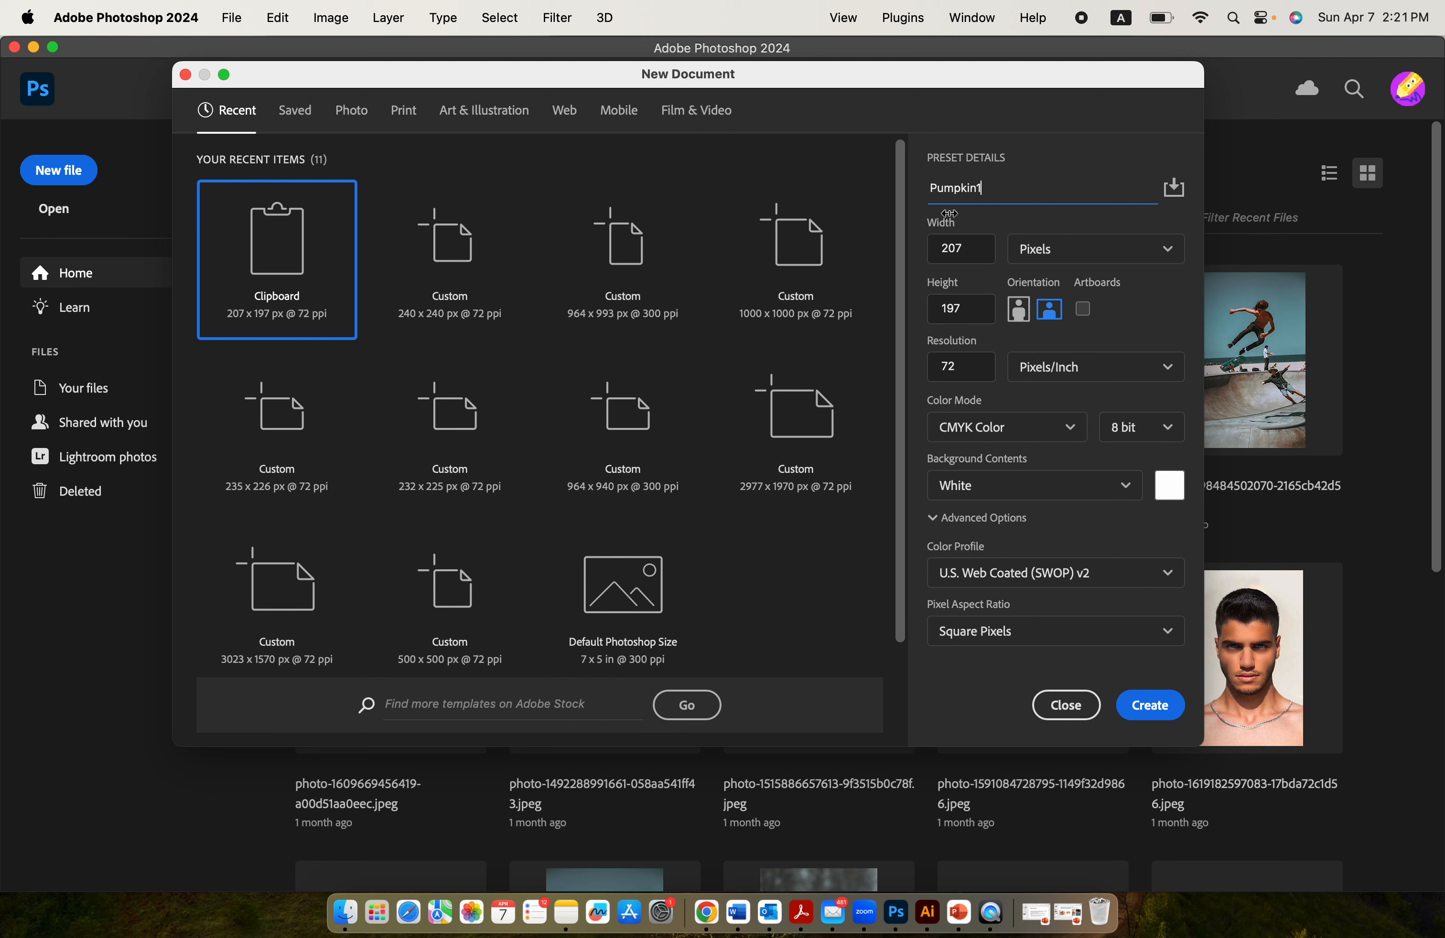
left_click(976, 243)
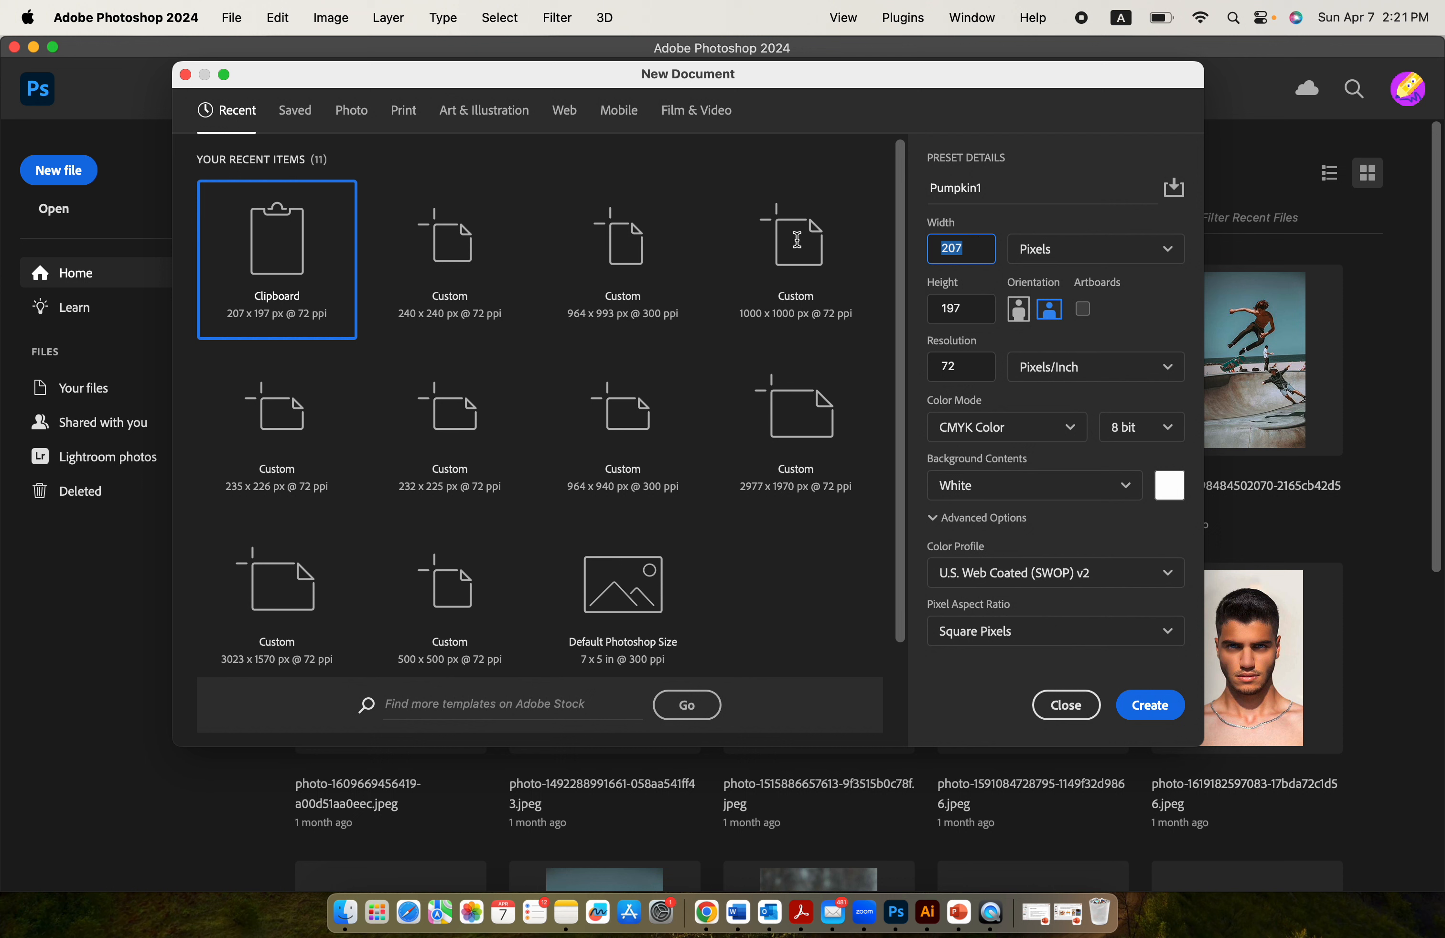
type("2")
key("Tab")
left_click(970, 310)
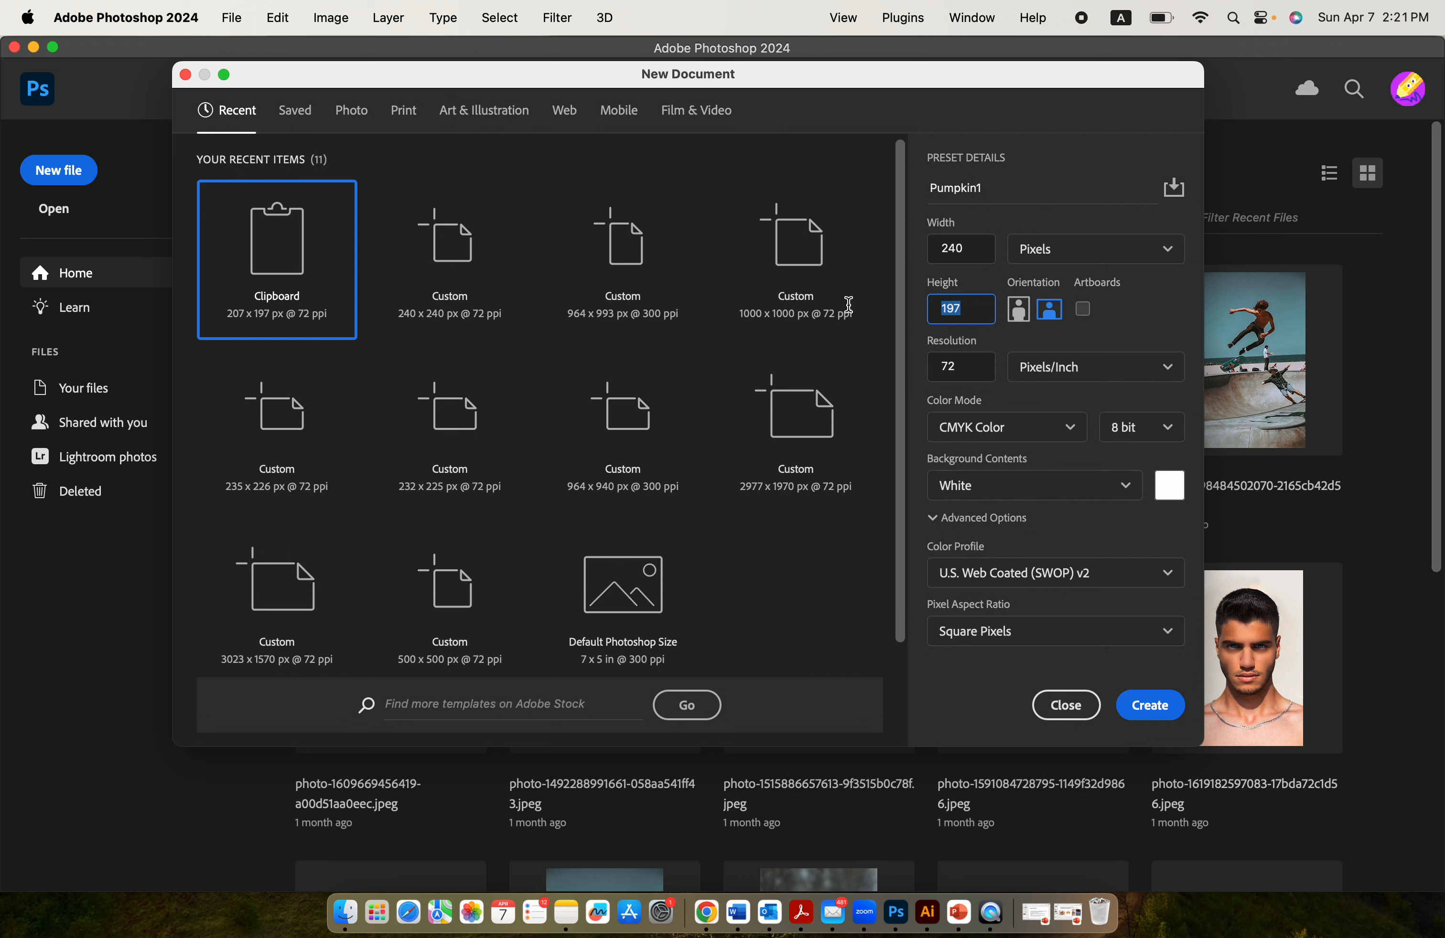
type("240")
left_click(1151, 704)
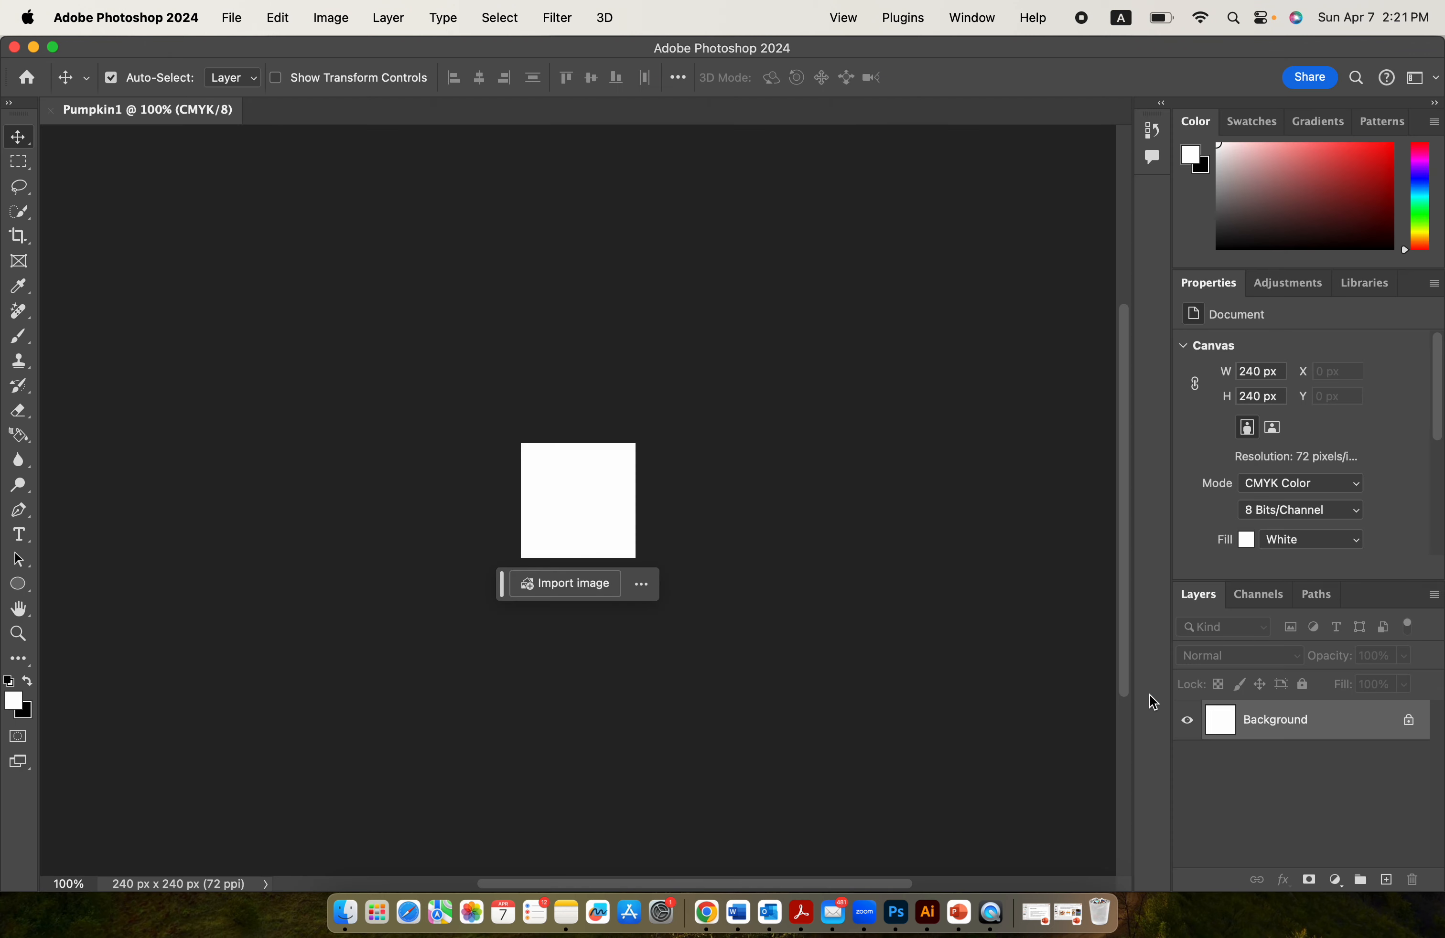
- Load Pumpkin-01.png, Pumpkin-02.png and Pumpkin-03.png from the Desktop as layers with the Load Files into Stack script
scroll(703, 509, "up", 6)
scroll(701, 486, "up", 3)
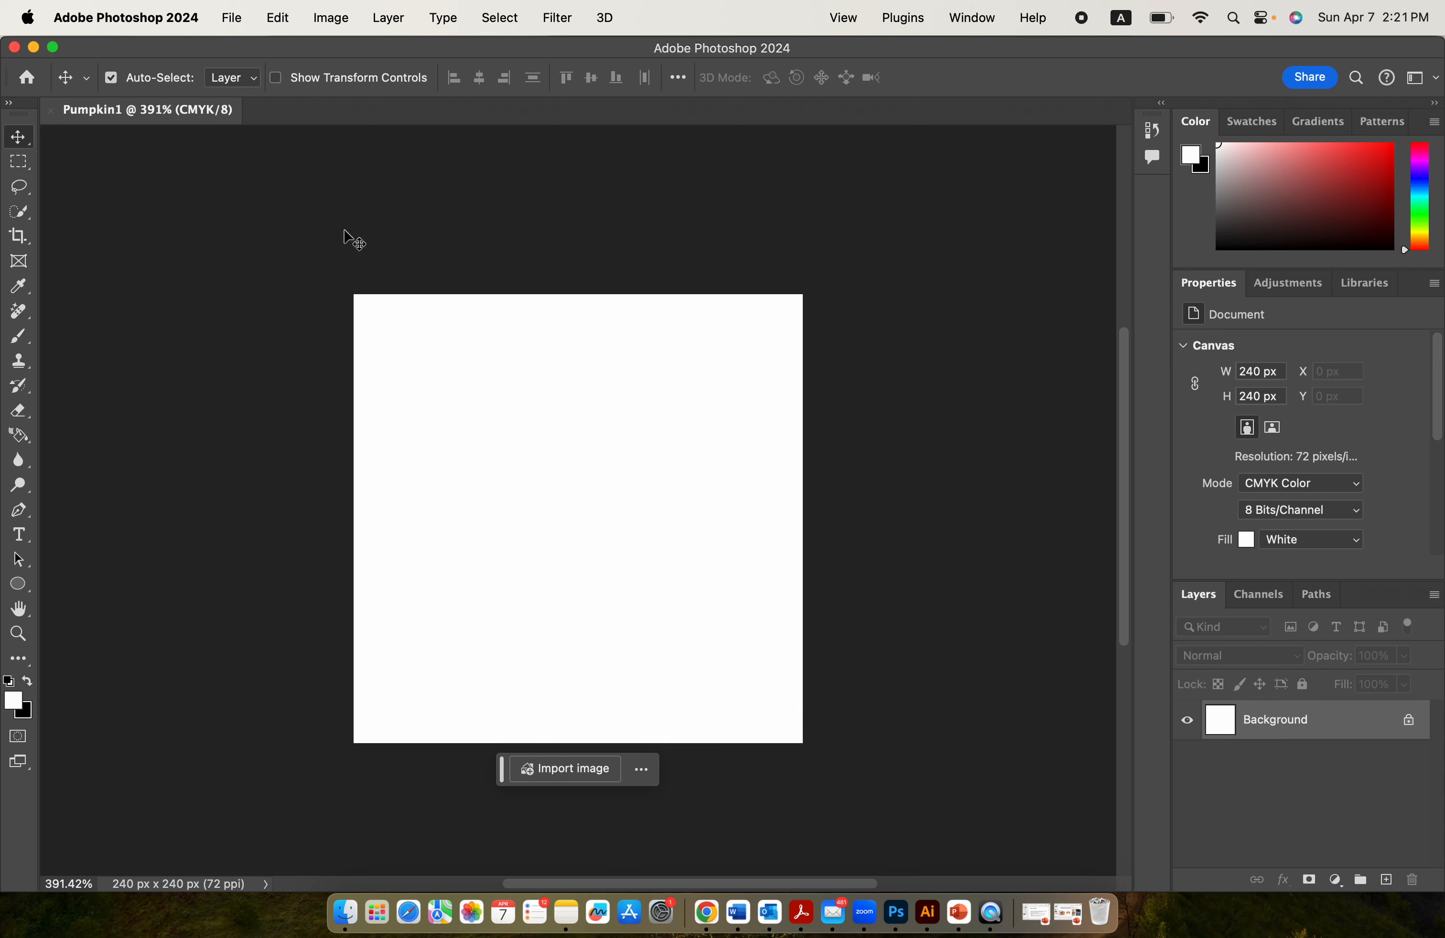
left_click(232, 18)
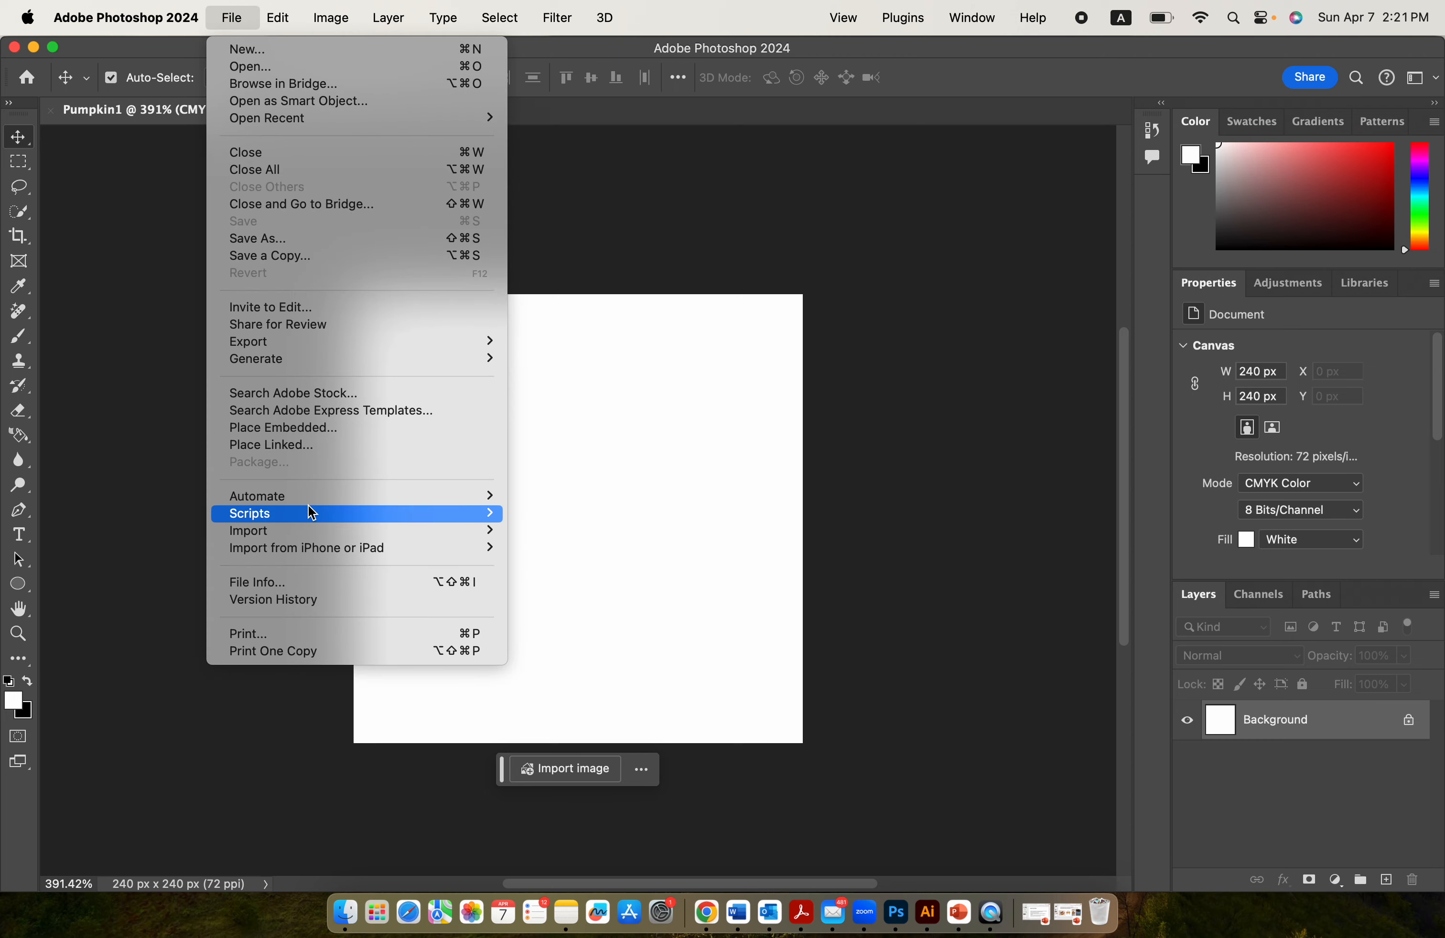
mouse_move(309, 518)
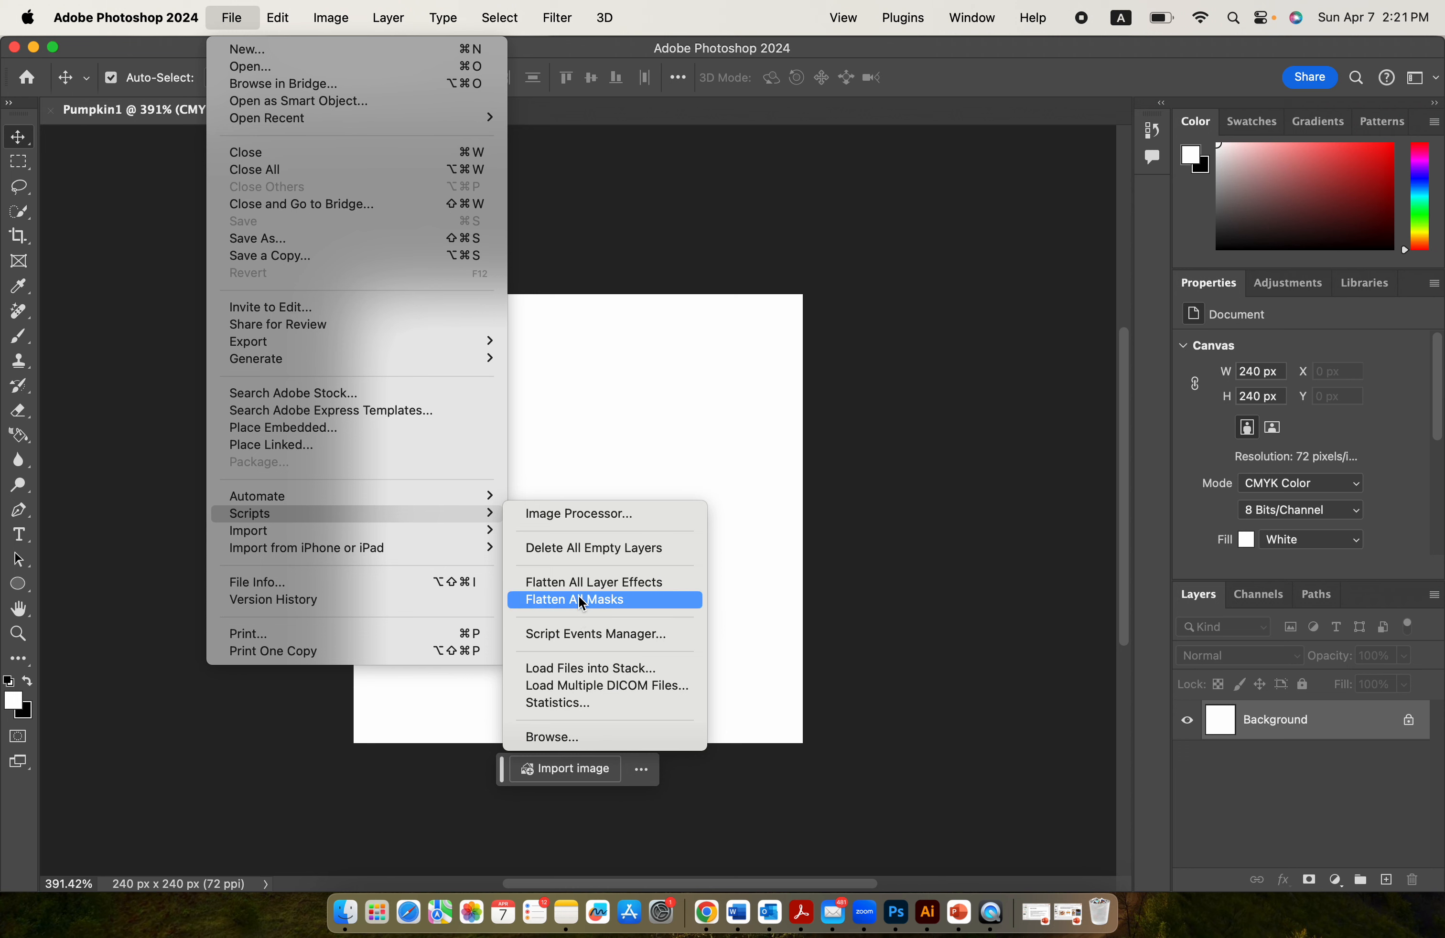
left_click(627, 677)
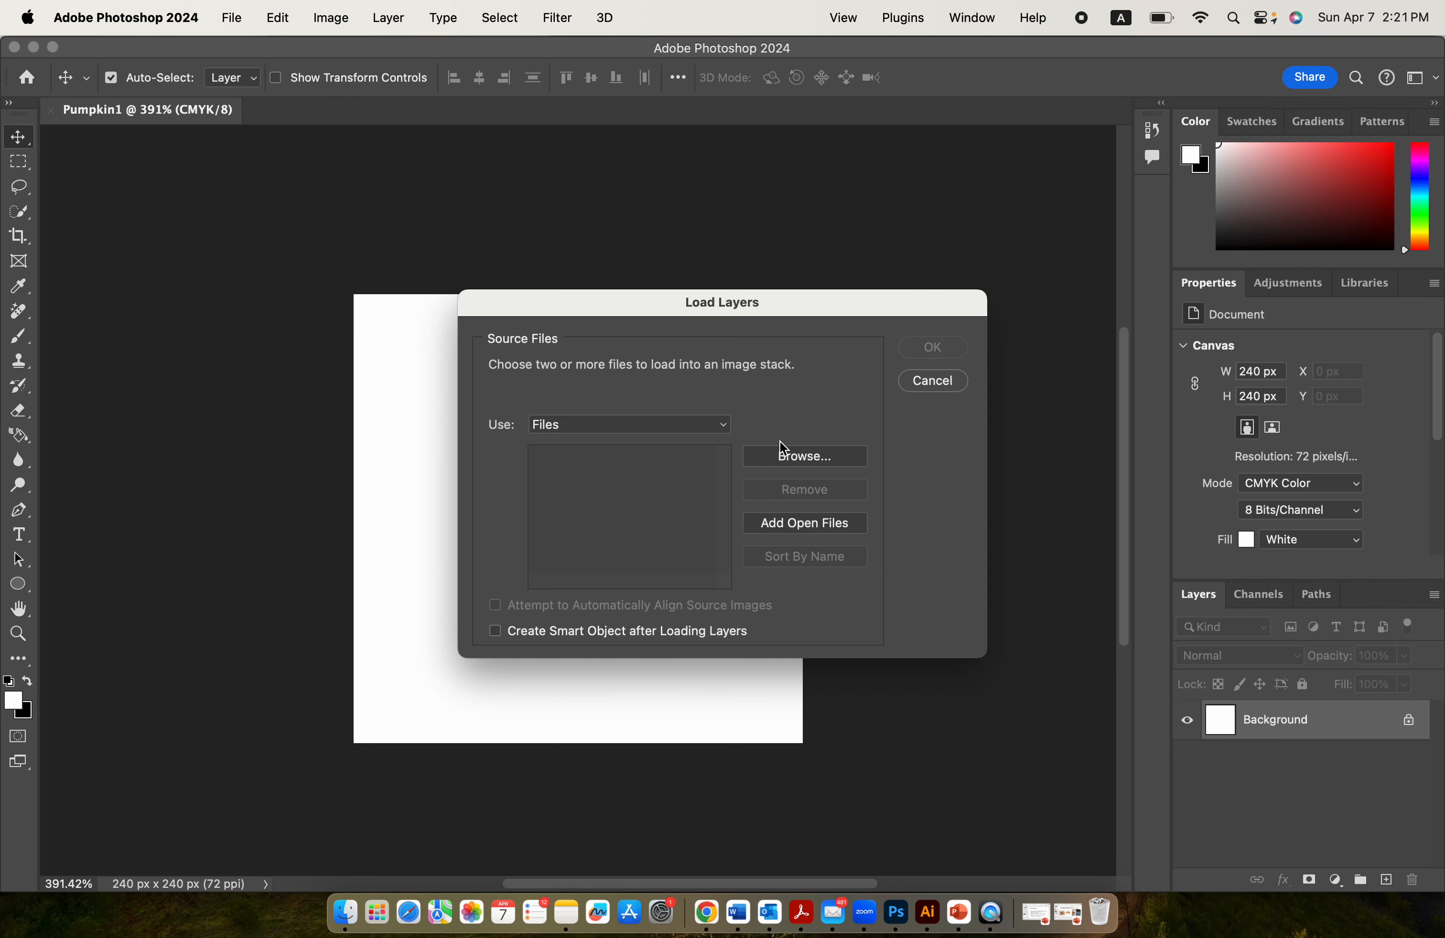
left_click(784, 468)
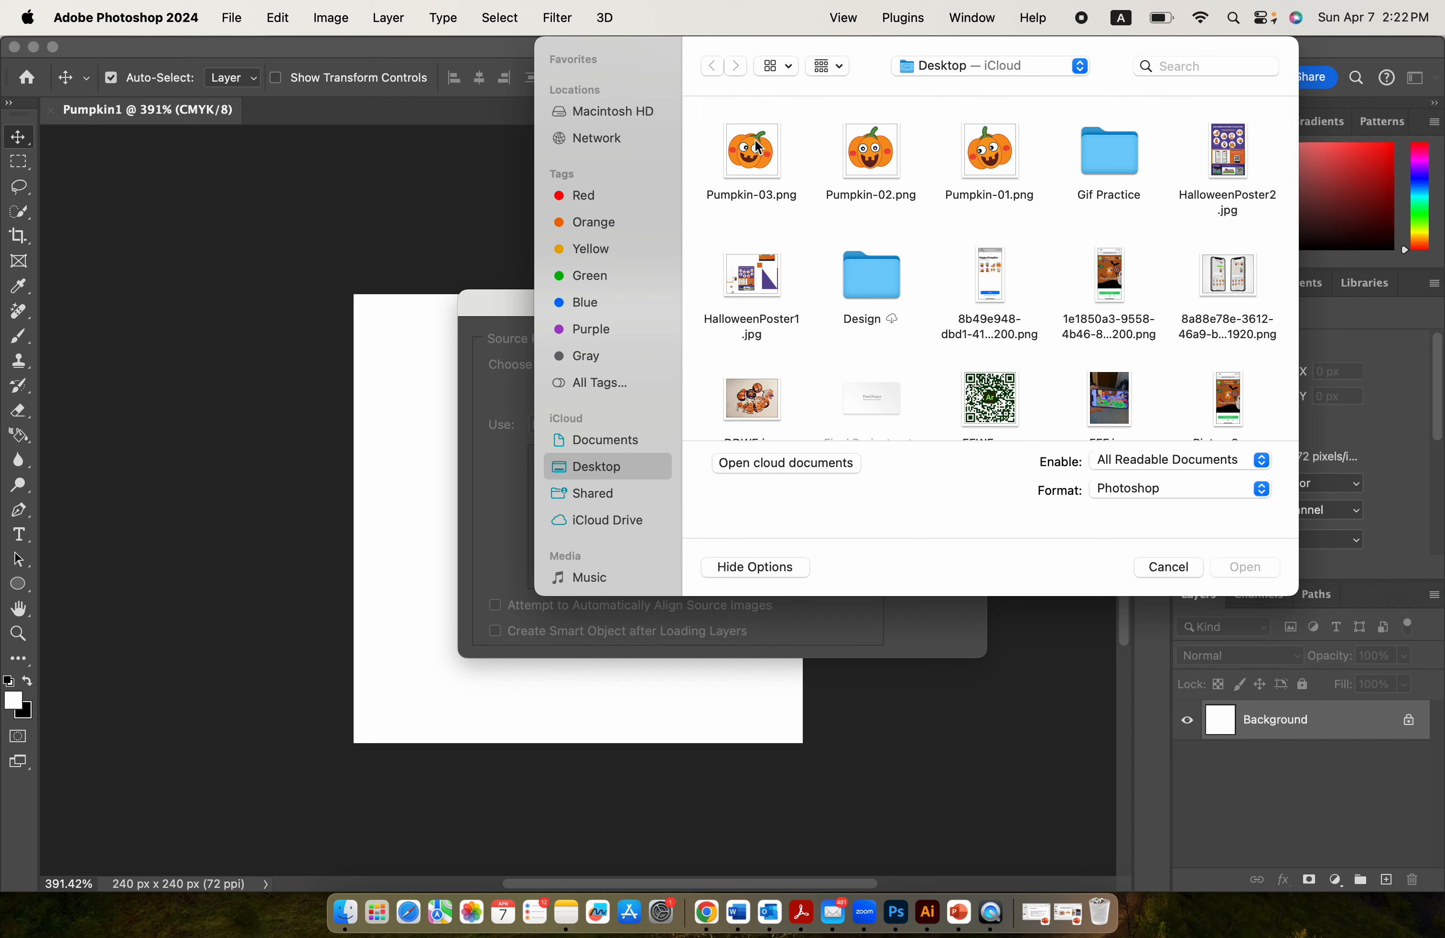
left_click_drag(714, 146, 987, 153)
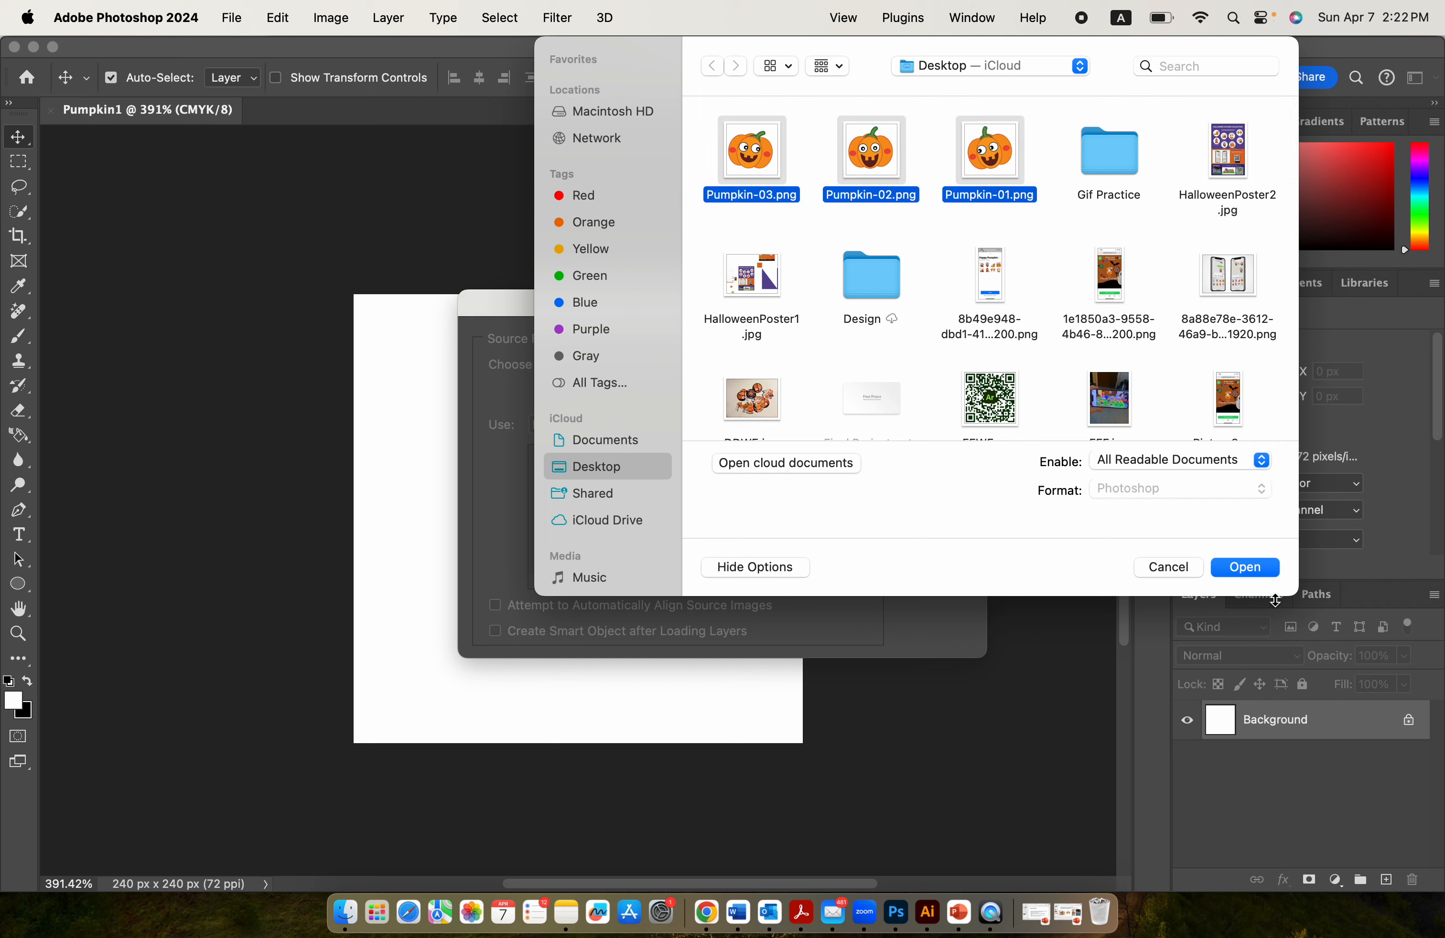
left_click(1240, 567)
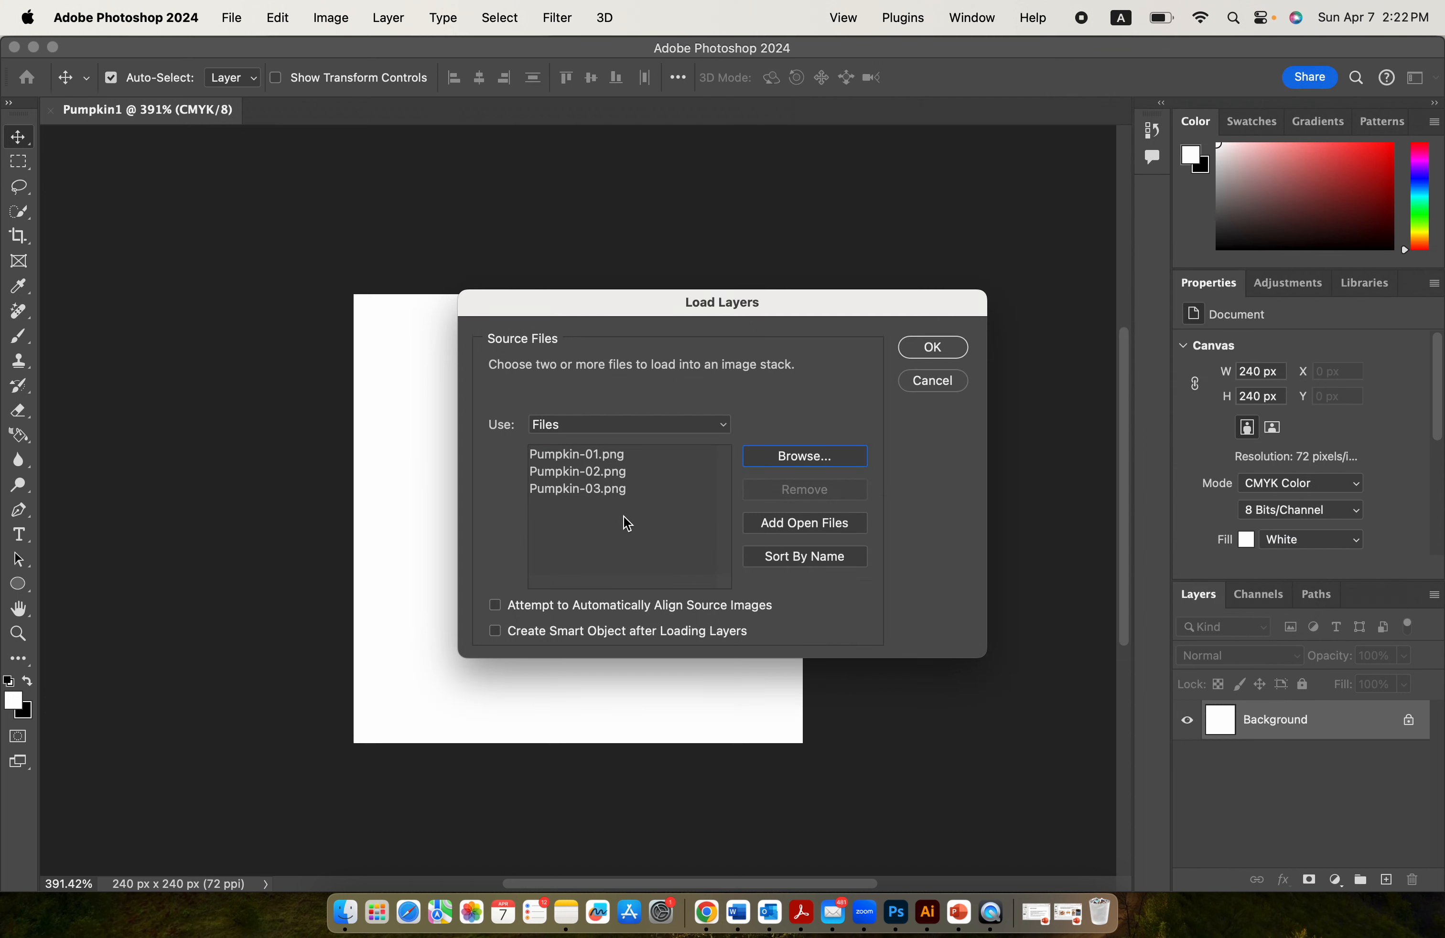
left_click(957, 346)
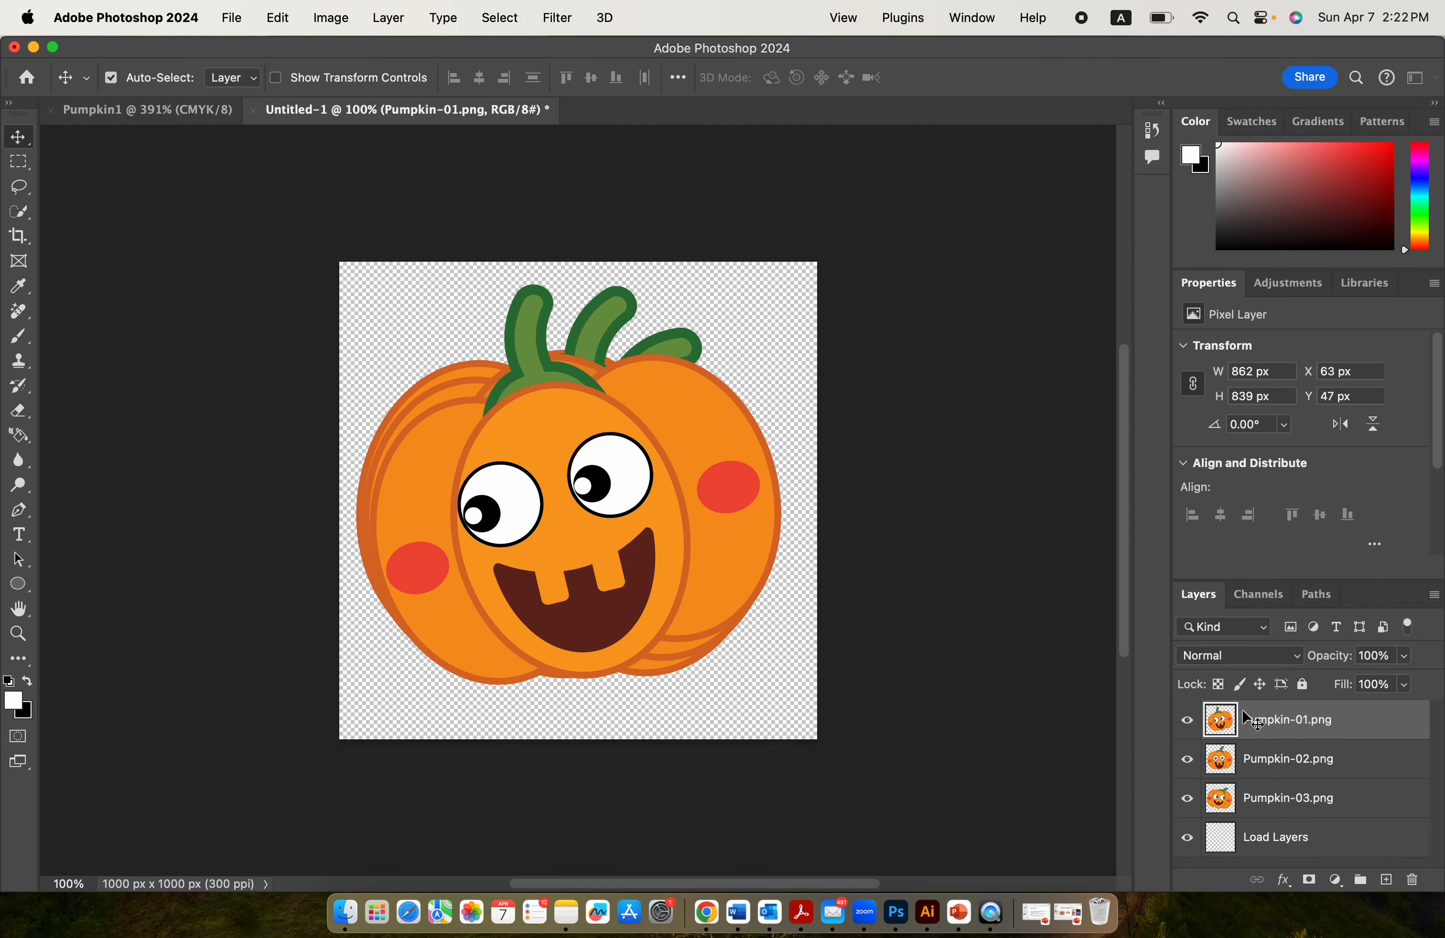
- Examine the three loaded pumpkin layers one by one, finishing with Pumpkin-01.png selected
left_click(1288, 770)
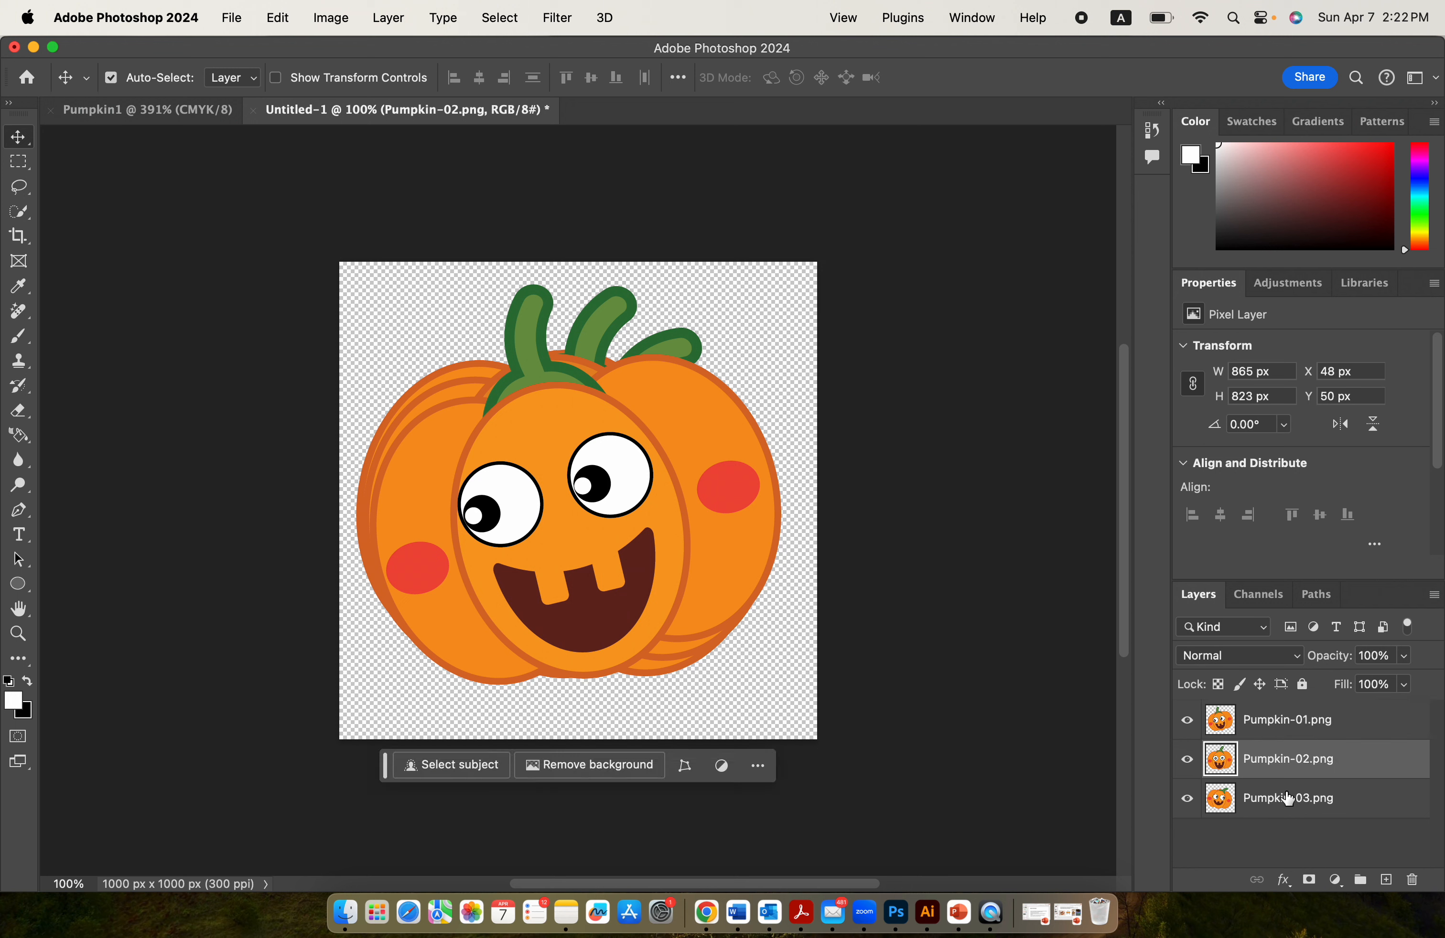
left_click(1282, 798)
left_click(1291, 726)
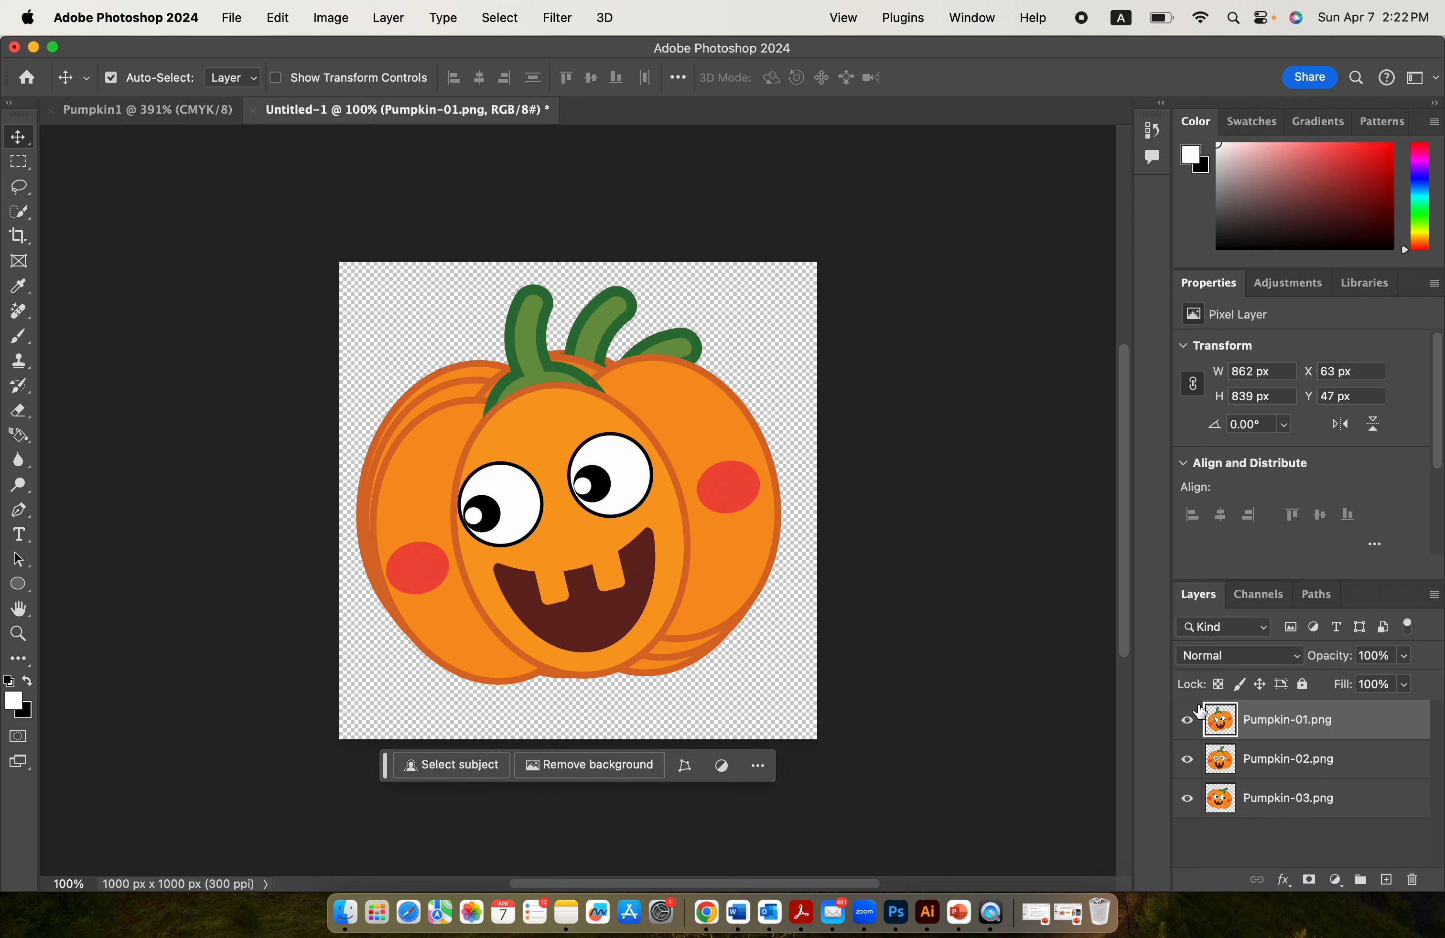
left_click(1326, 766)
left_click(1315, 801)
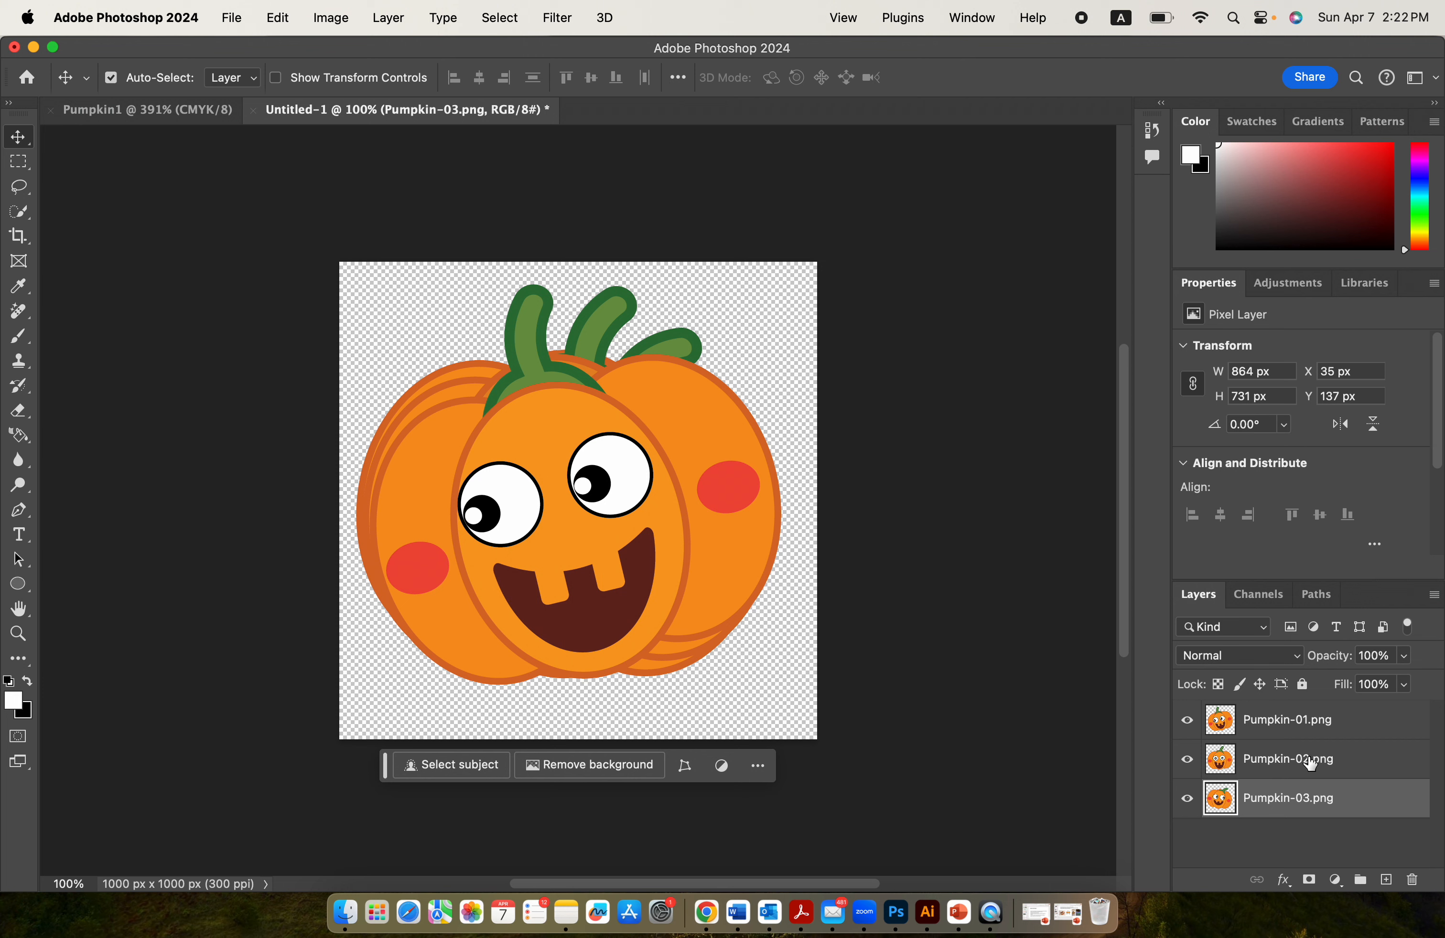
left_click(1312, 768)
left_click(1306, 728)
left_click(1294, 763)
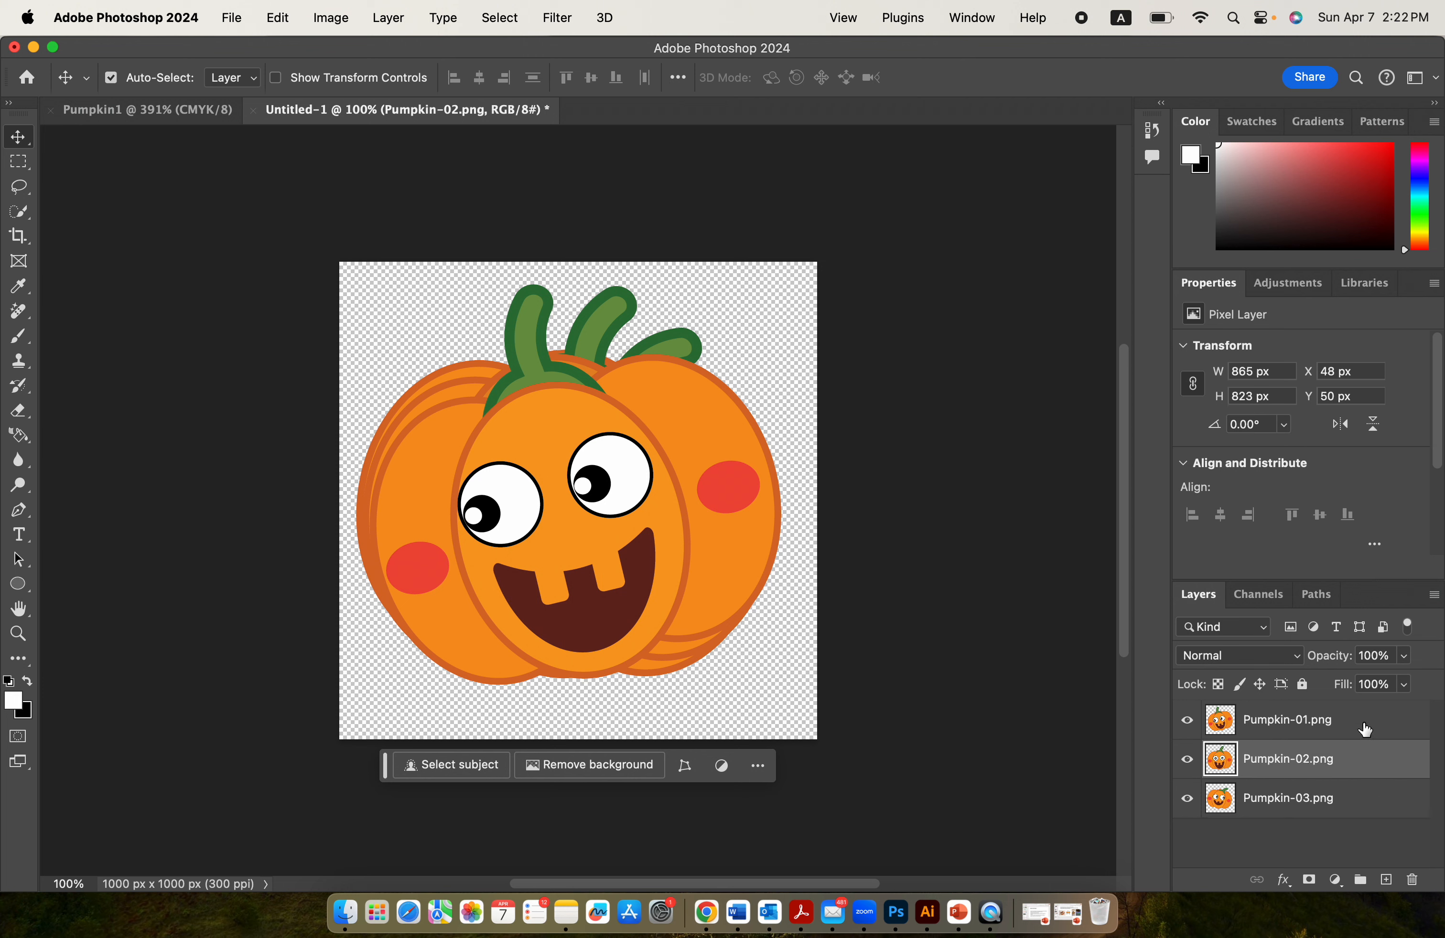
left_click(1365, 731)
- Show the Timeline, create a frame animation and make its frames from the pumpkin layers
left_click(951, 18)
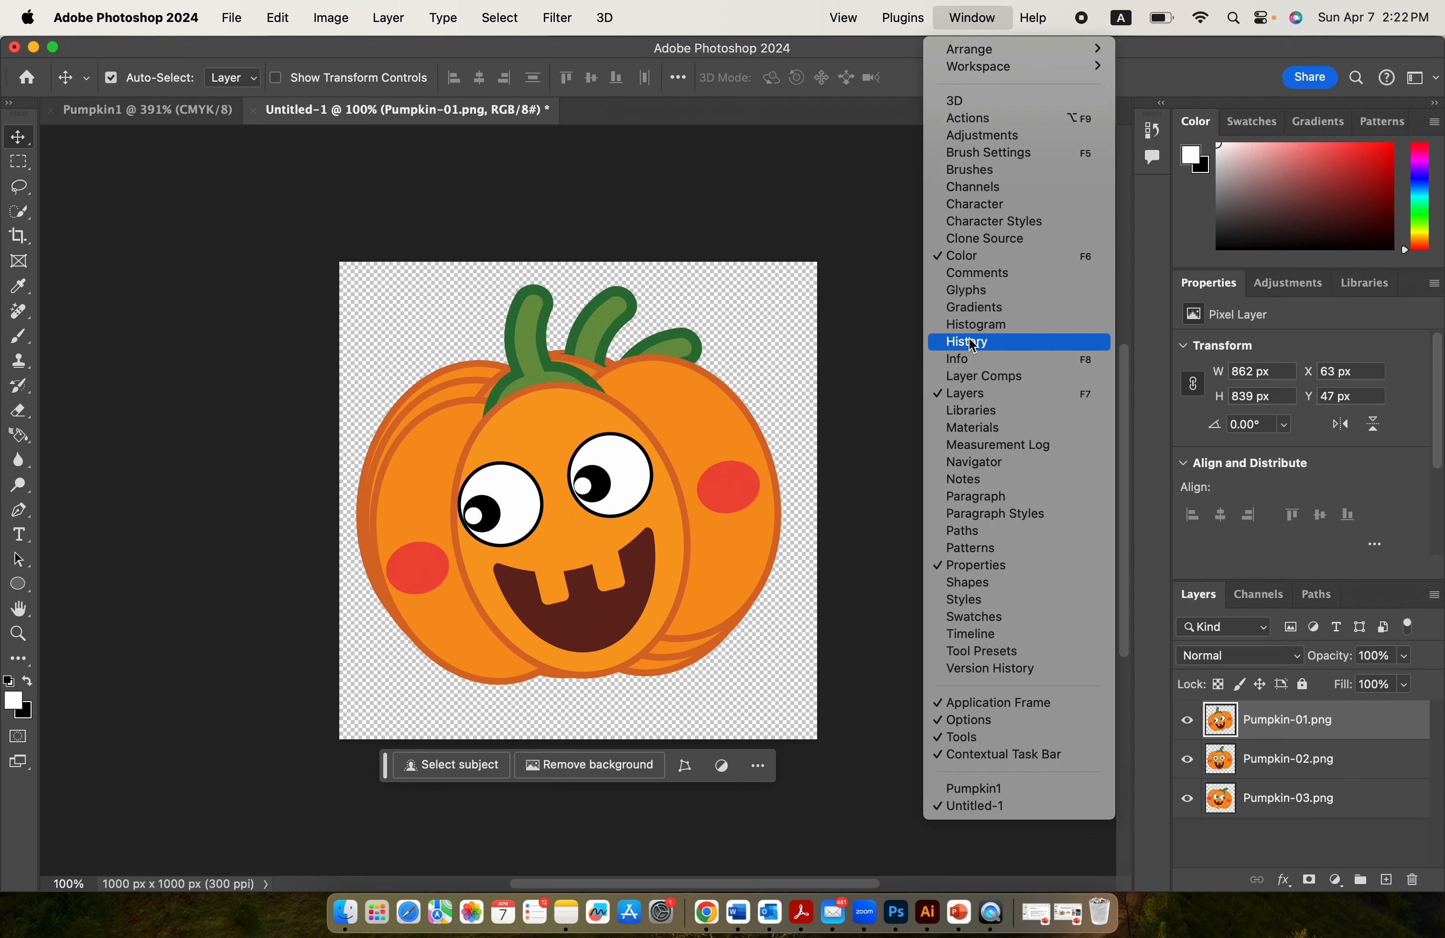
left_click(973, 637)
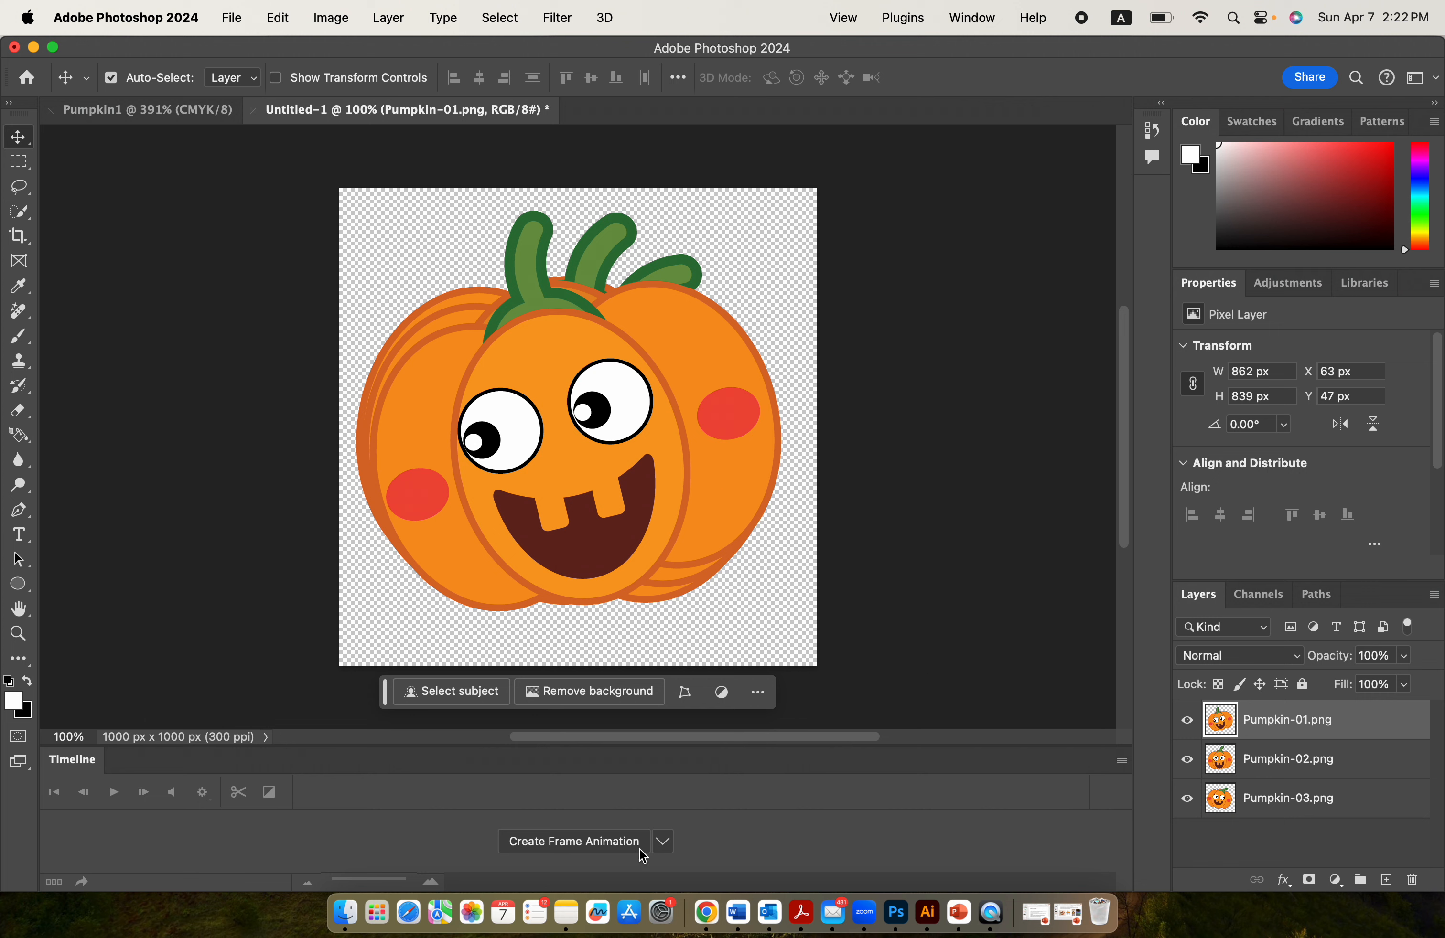
left_click(576, 843)
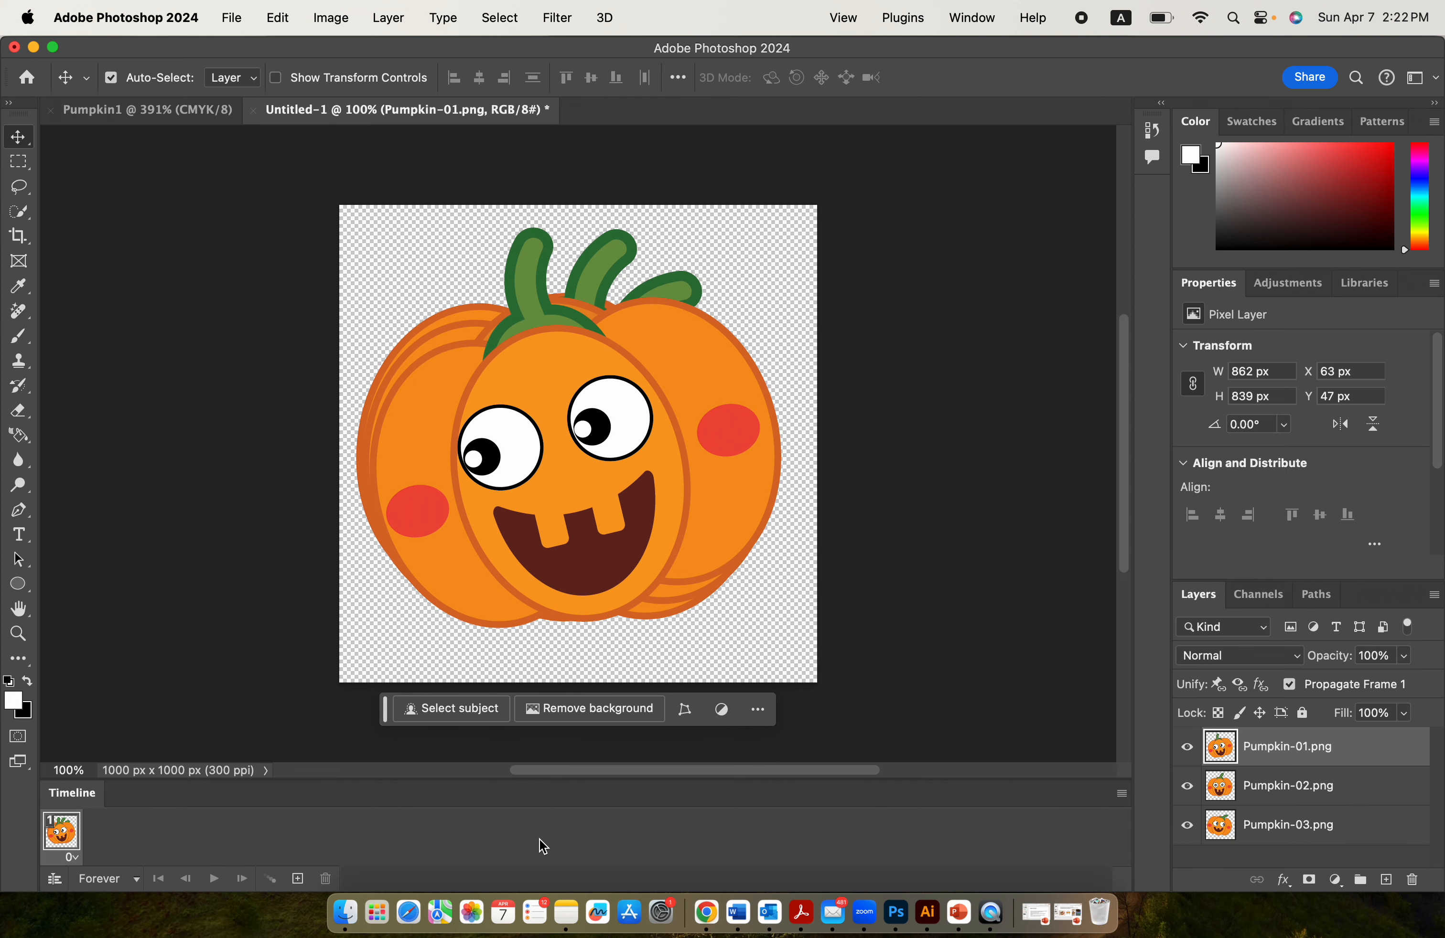
left_click(1121, 794)
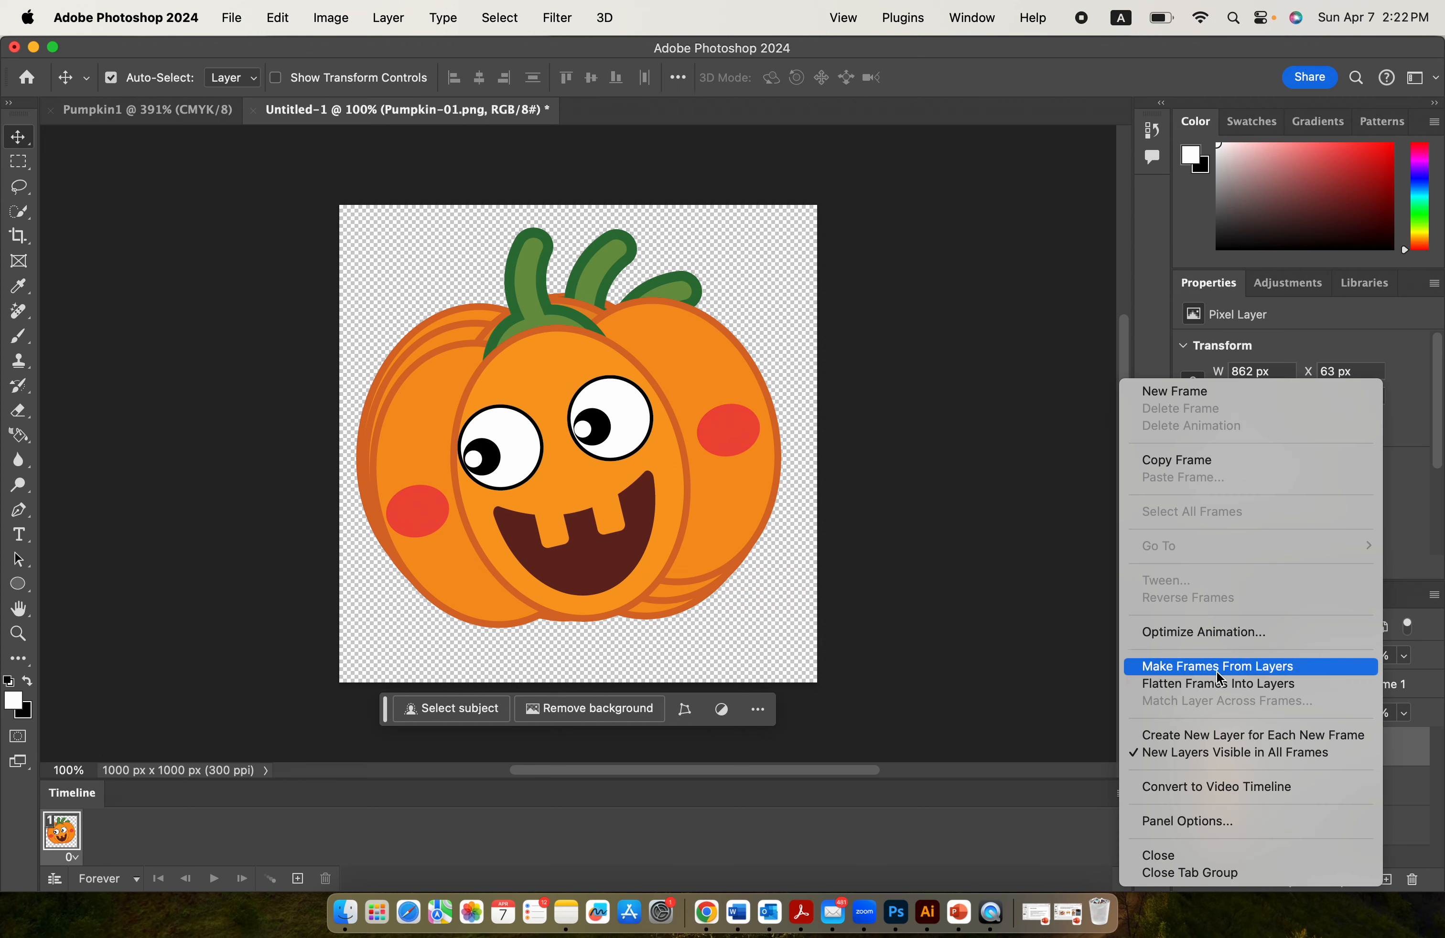
left_click(1259, 669)
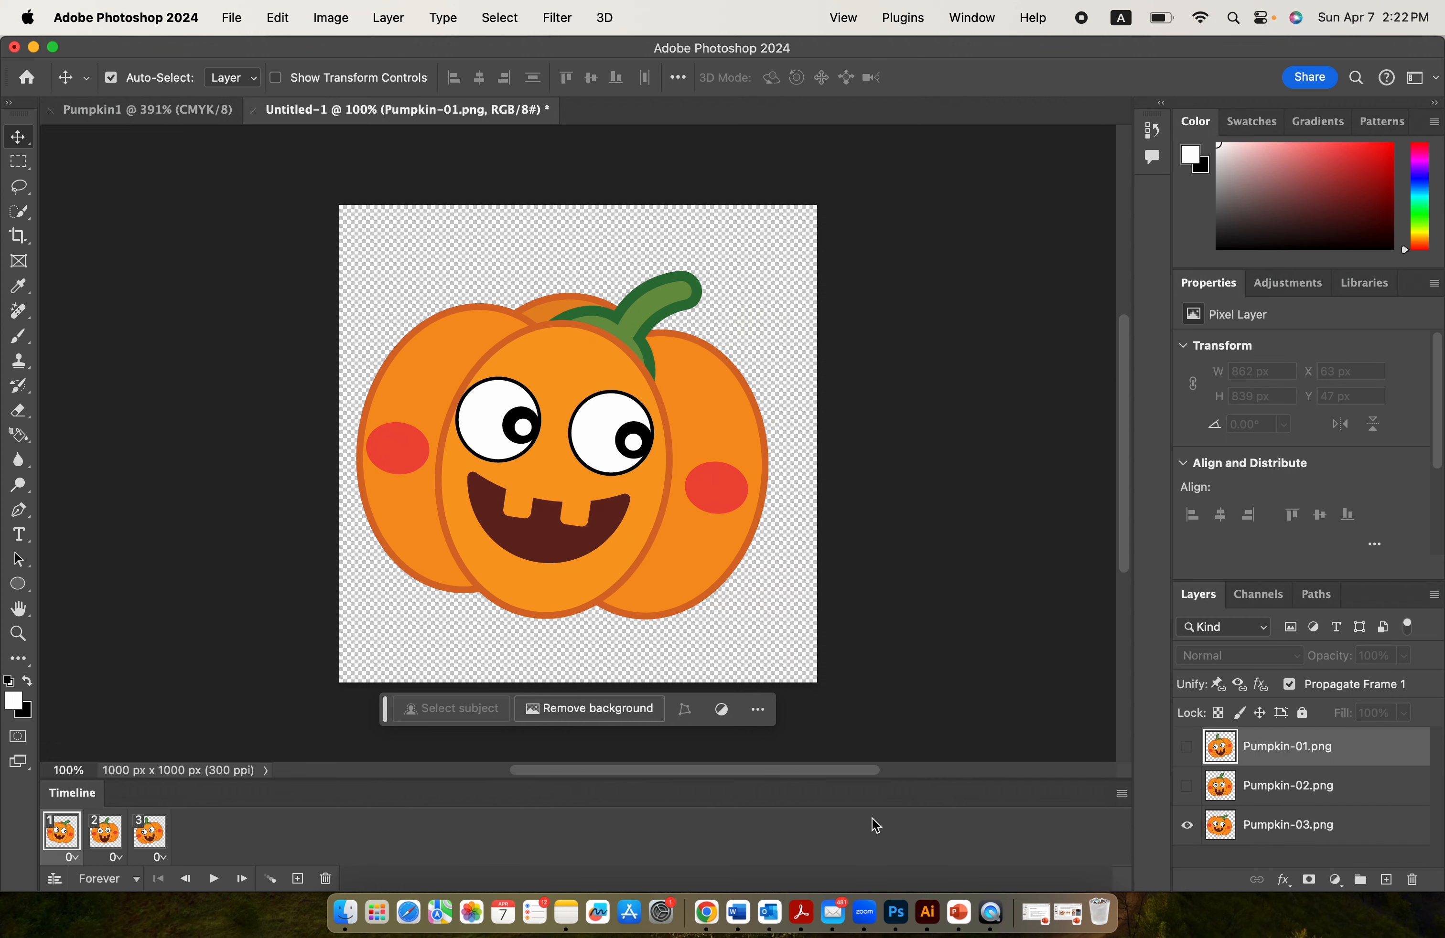
- Inspect the pumpkin in each of the three animation frames, ending on the first frame
left_click(107, 844)
left_click(141, 845)
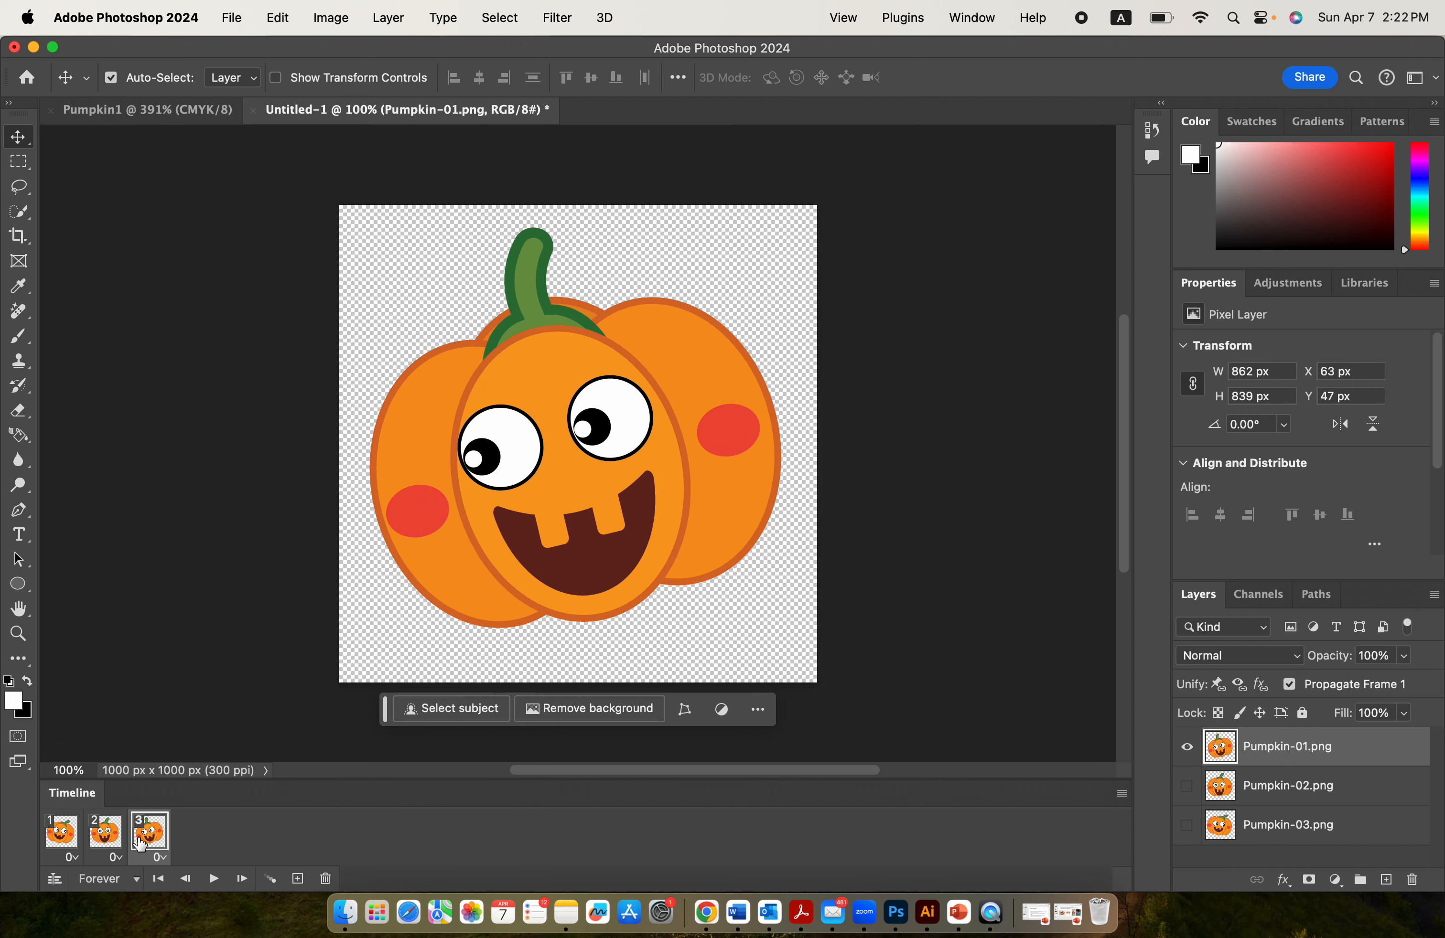
left_click(69, 848)
left_click(107, 842)
left_click(144, 842)
left_click(65, 845)
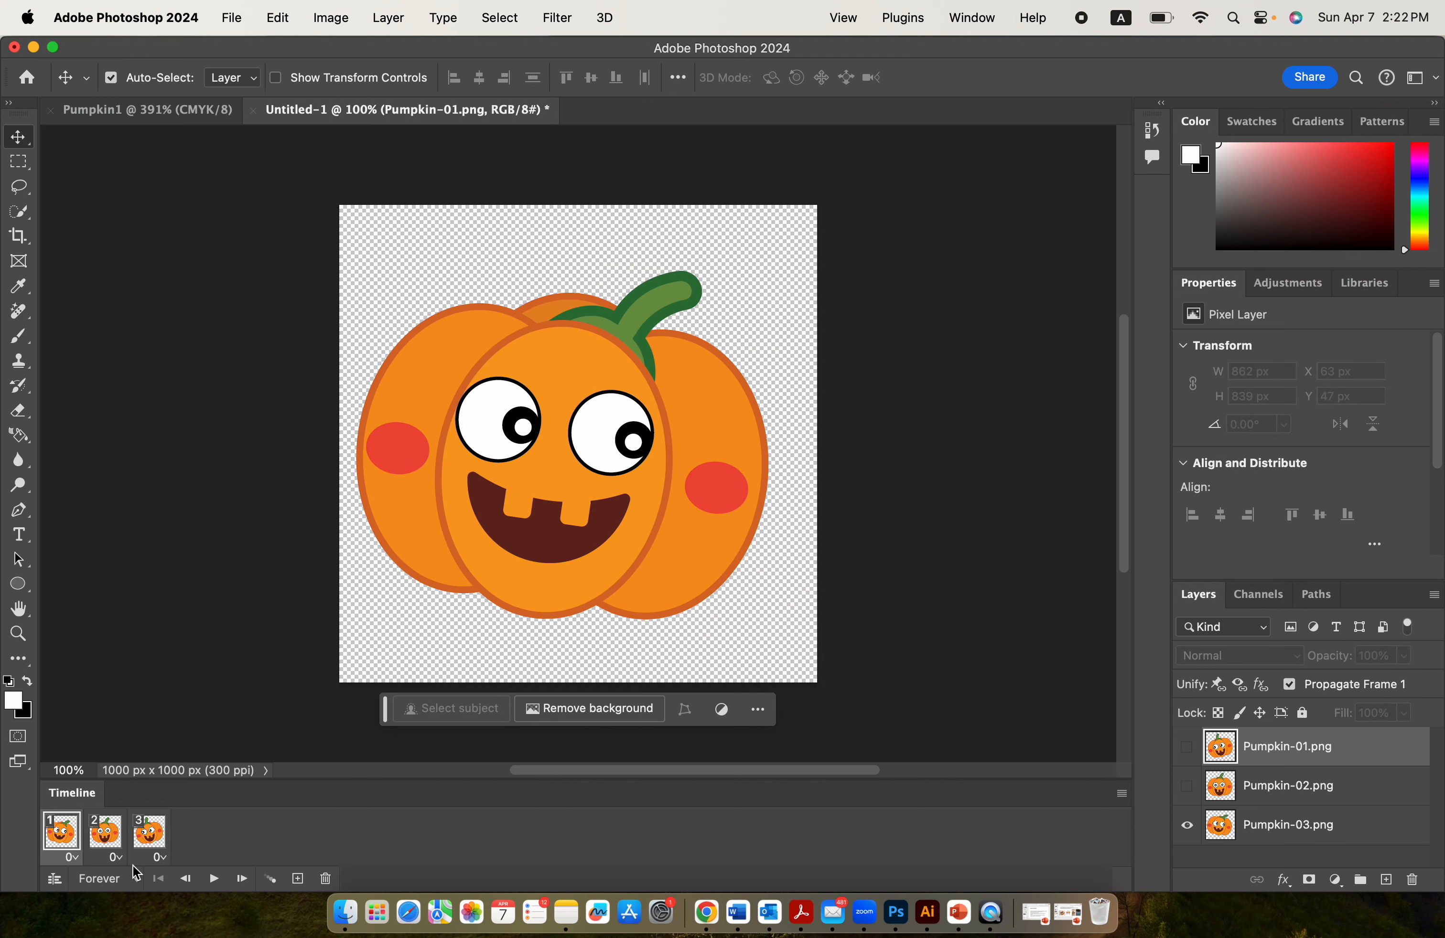
- Set the animation's looping to Forever, then play it as a preview and stop it
left_click(122, 884)
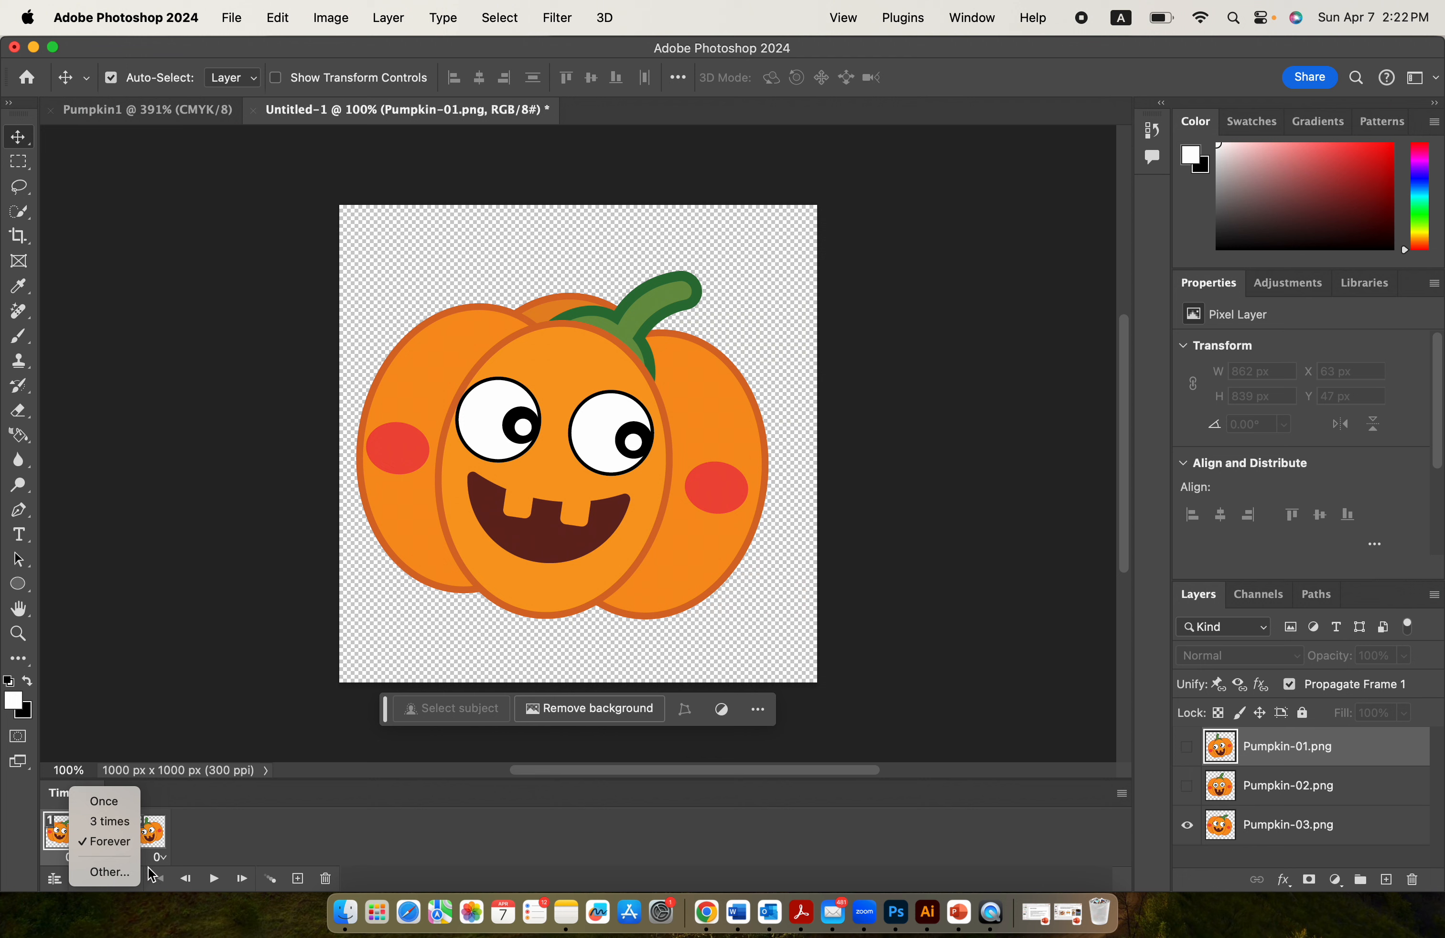
left_click(118, 850)
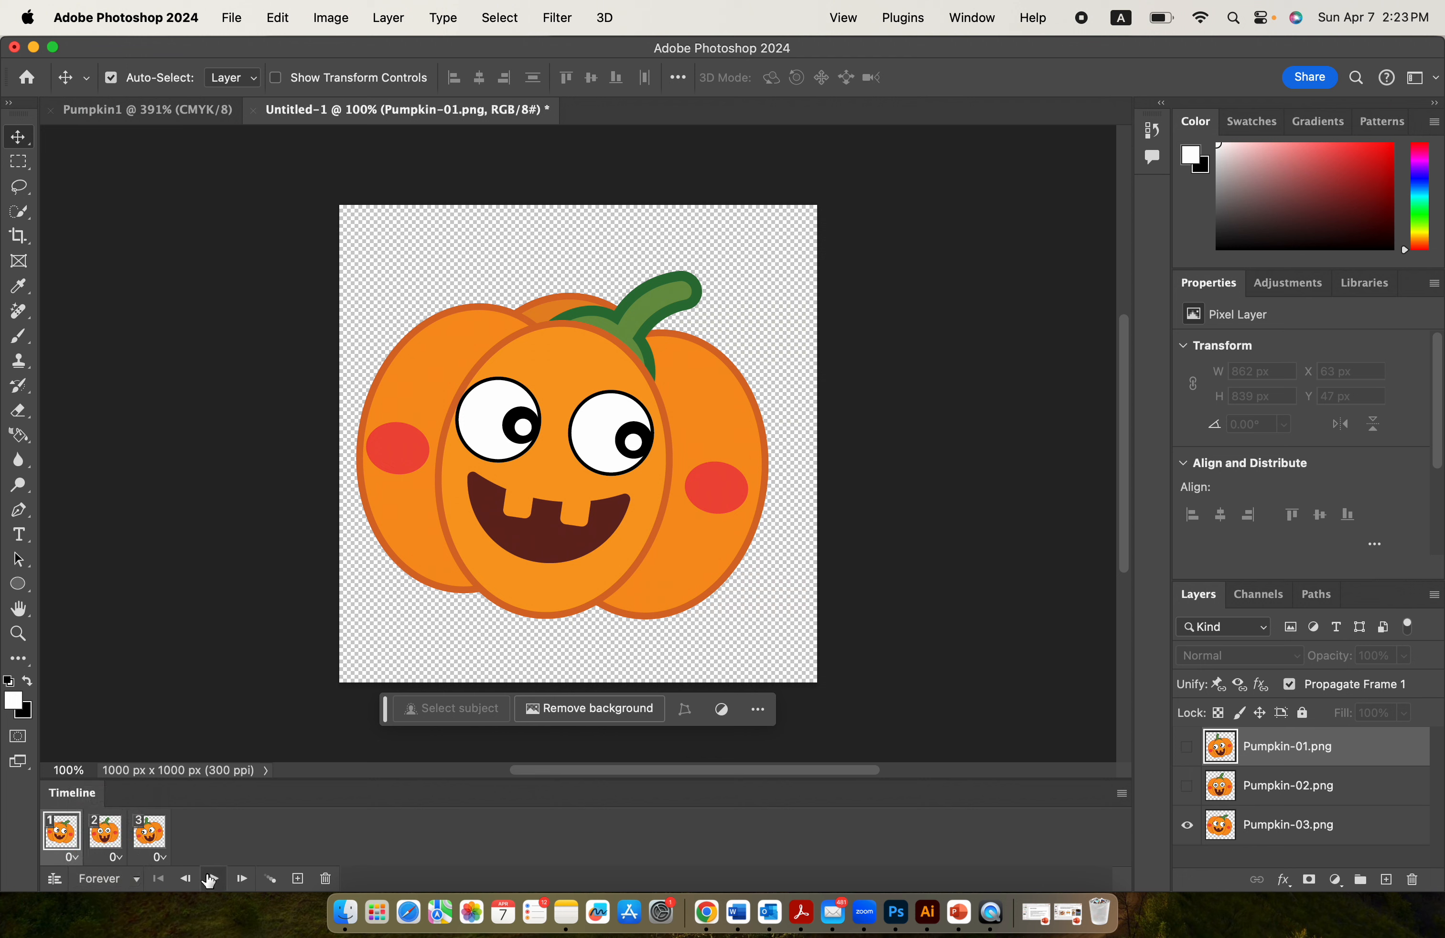
left_click(208, 881)
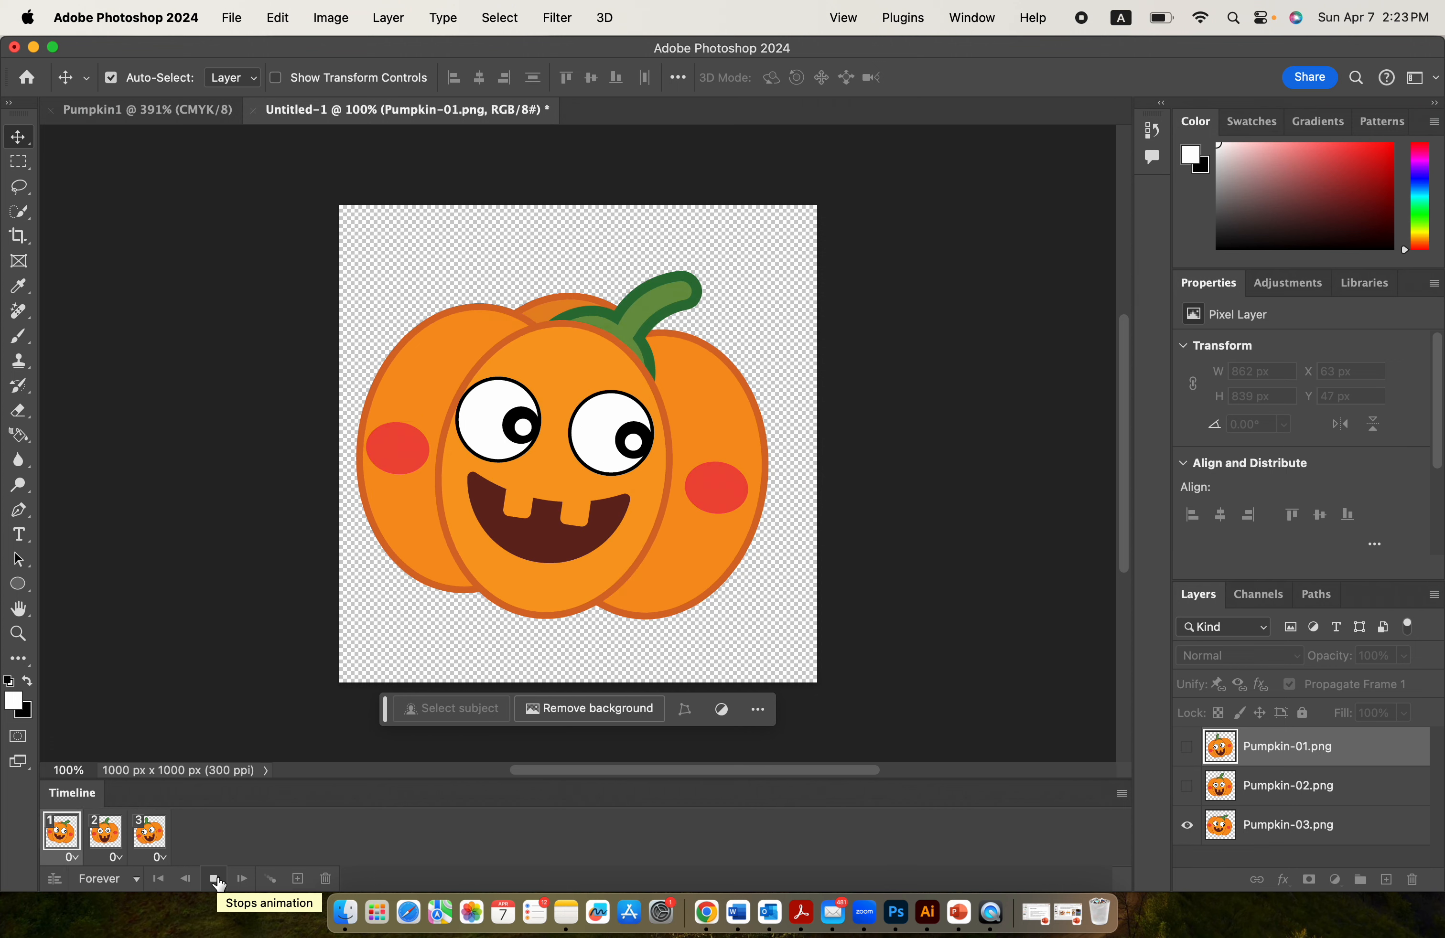
left_click(215, 879)
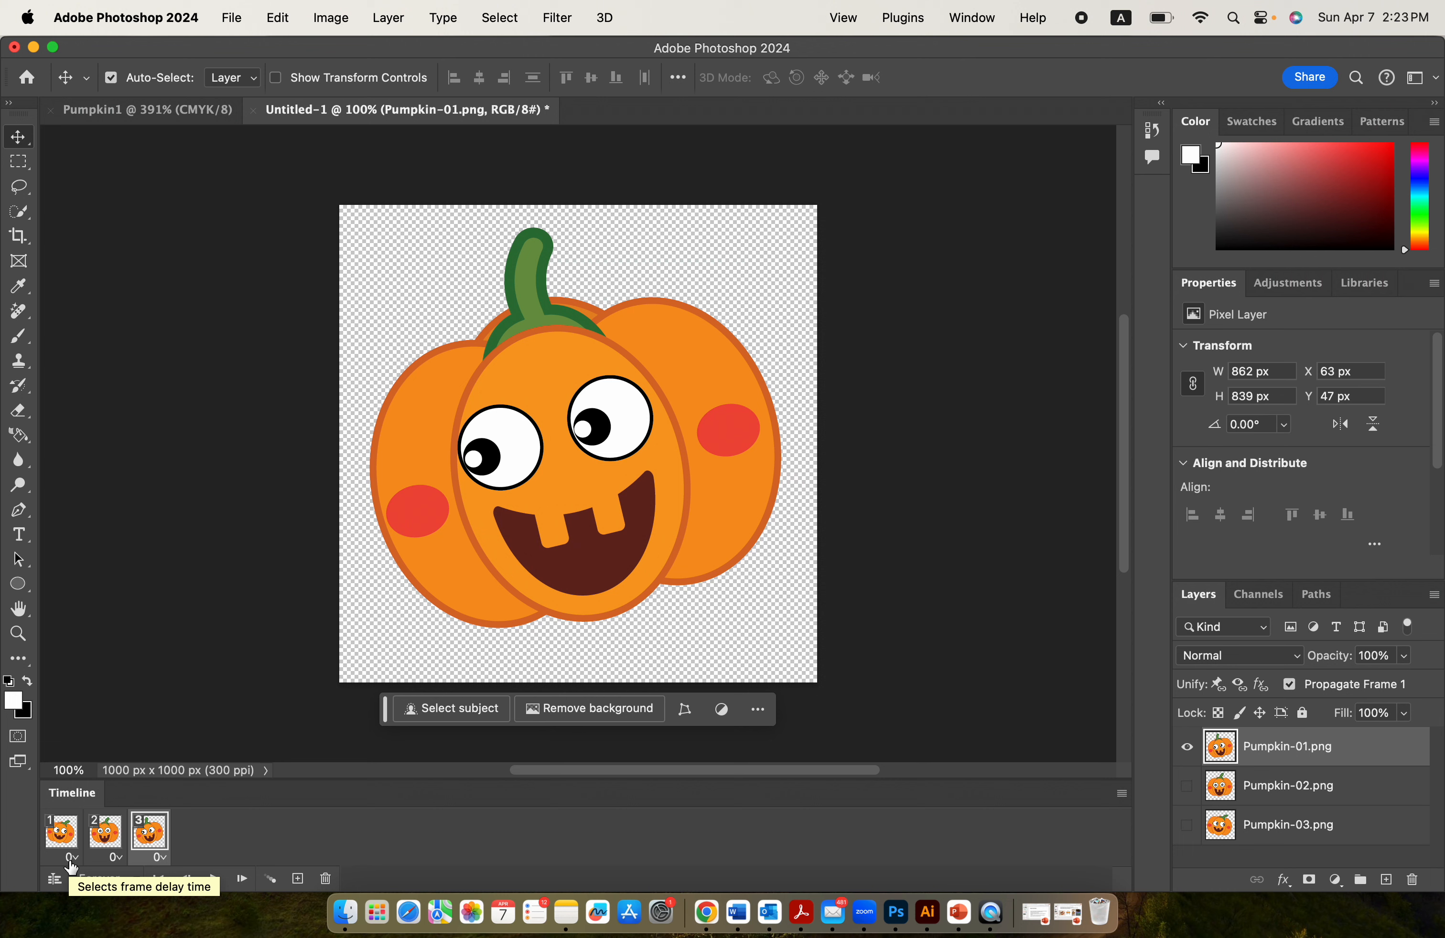
- Set the delay of each of the three animation frames to 0.2 seconds
left_click(71, 861)
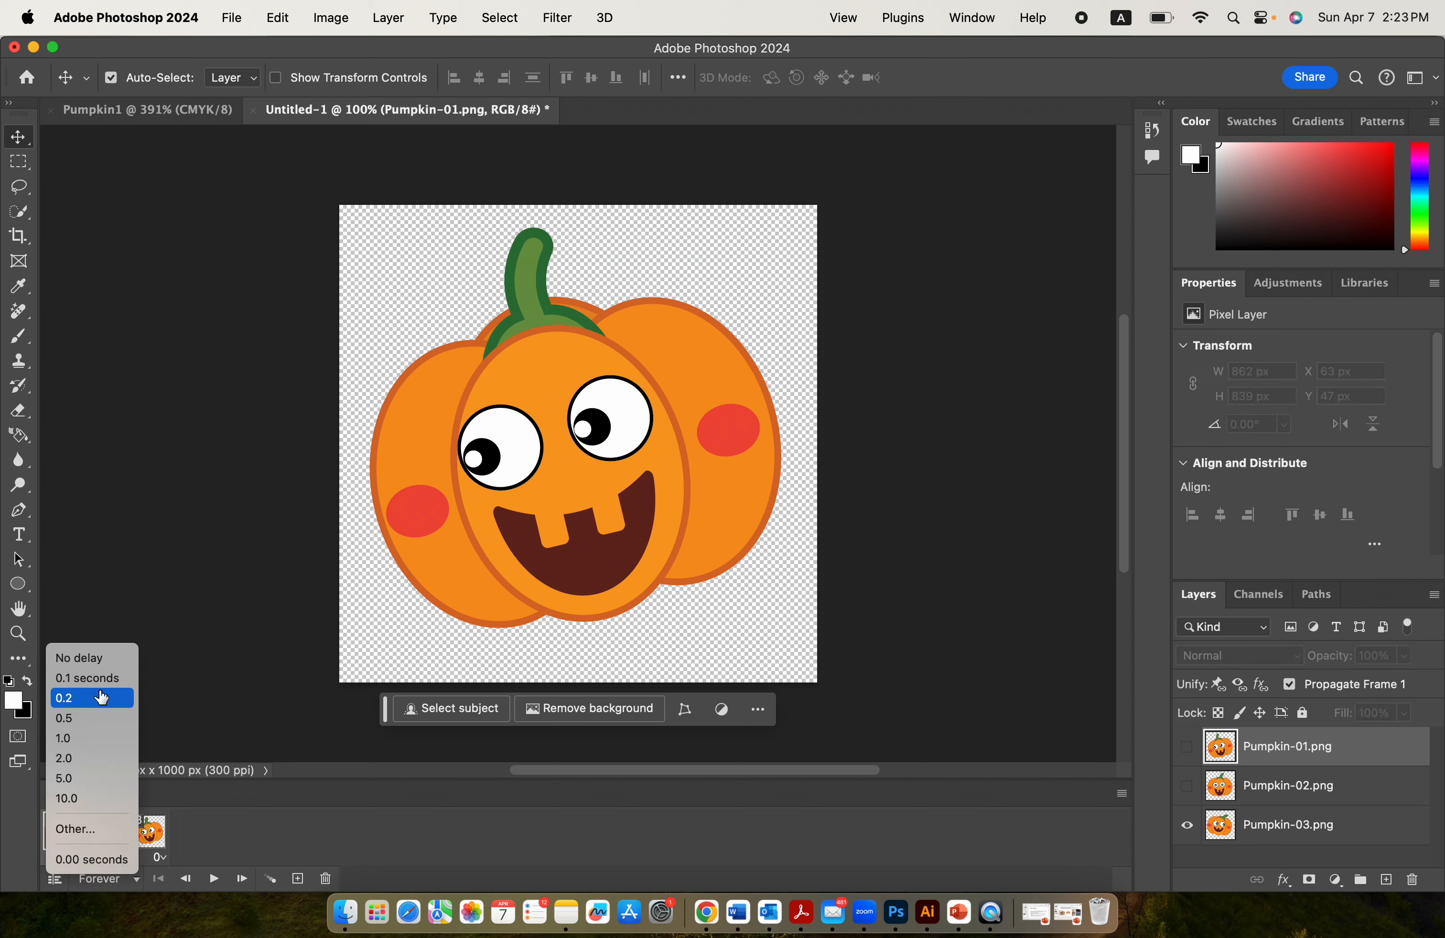
left_click(101, 697)
left_click(107, 832)
left_click(104, 859)
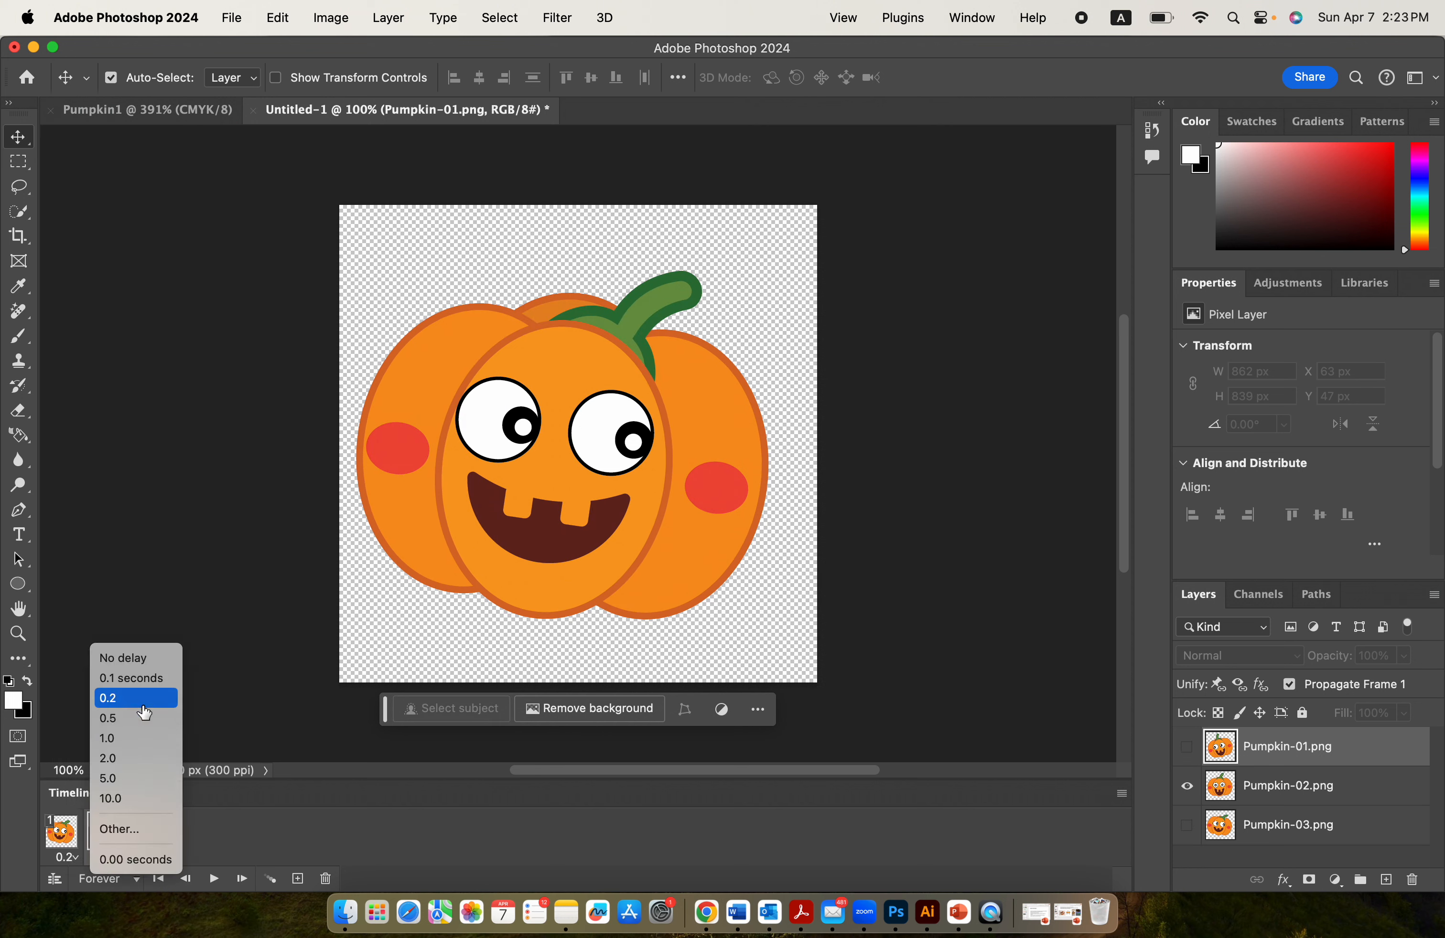
left_click(140, 699)
left_click(149, 832)
left_click(153, 859)
left_click(183, 698)
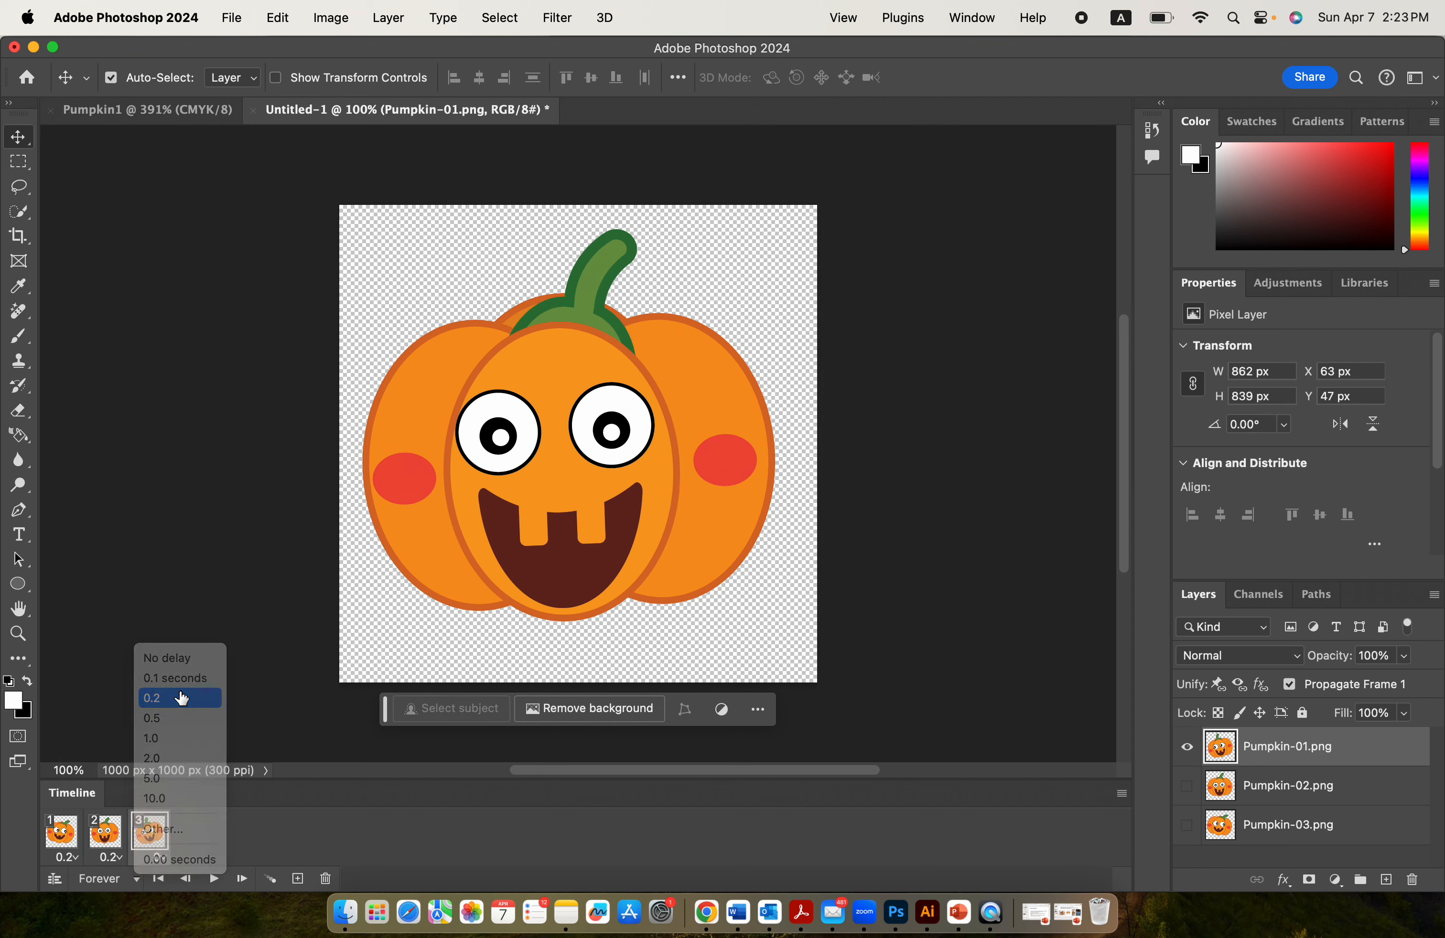
- Preview the animation with the new frame delays, then stop it on the second frame
left_click(153, 848)
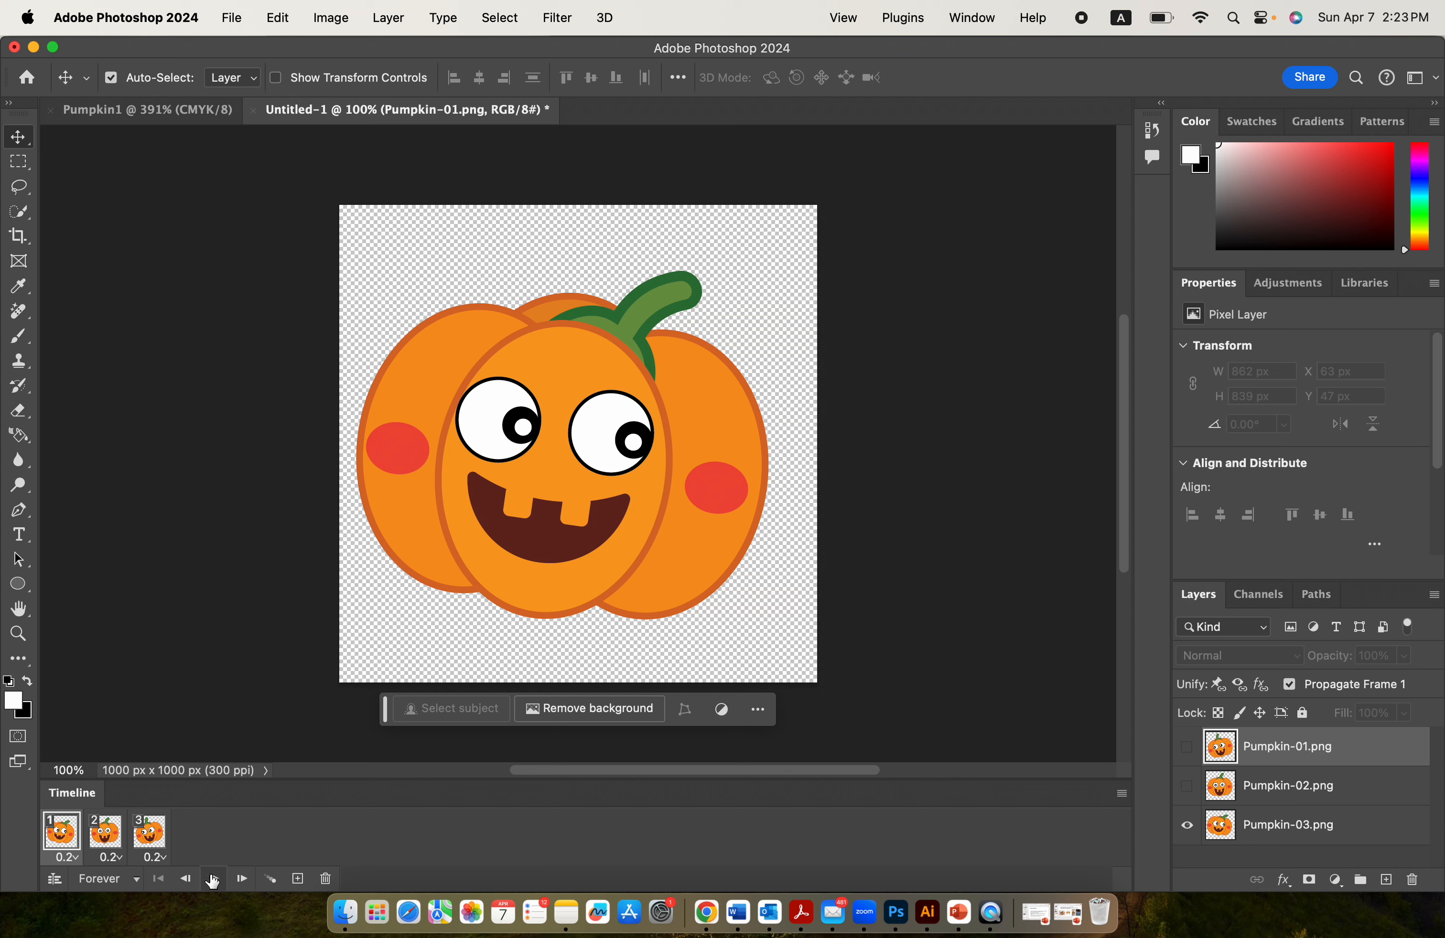
left_click(213, 879)
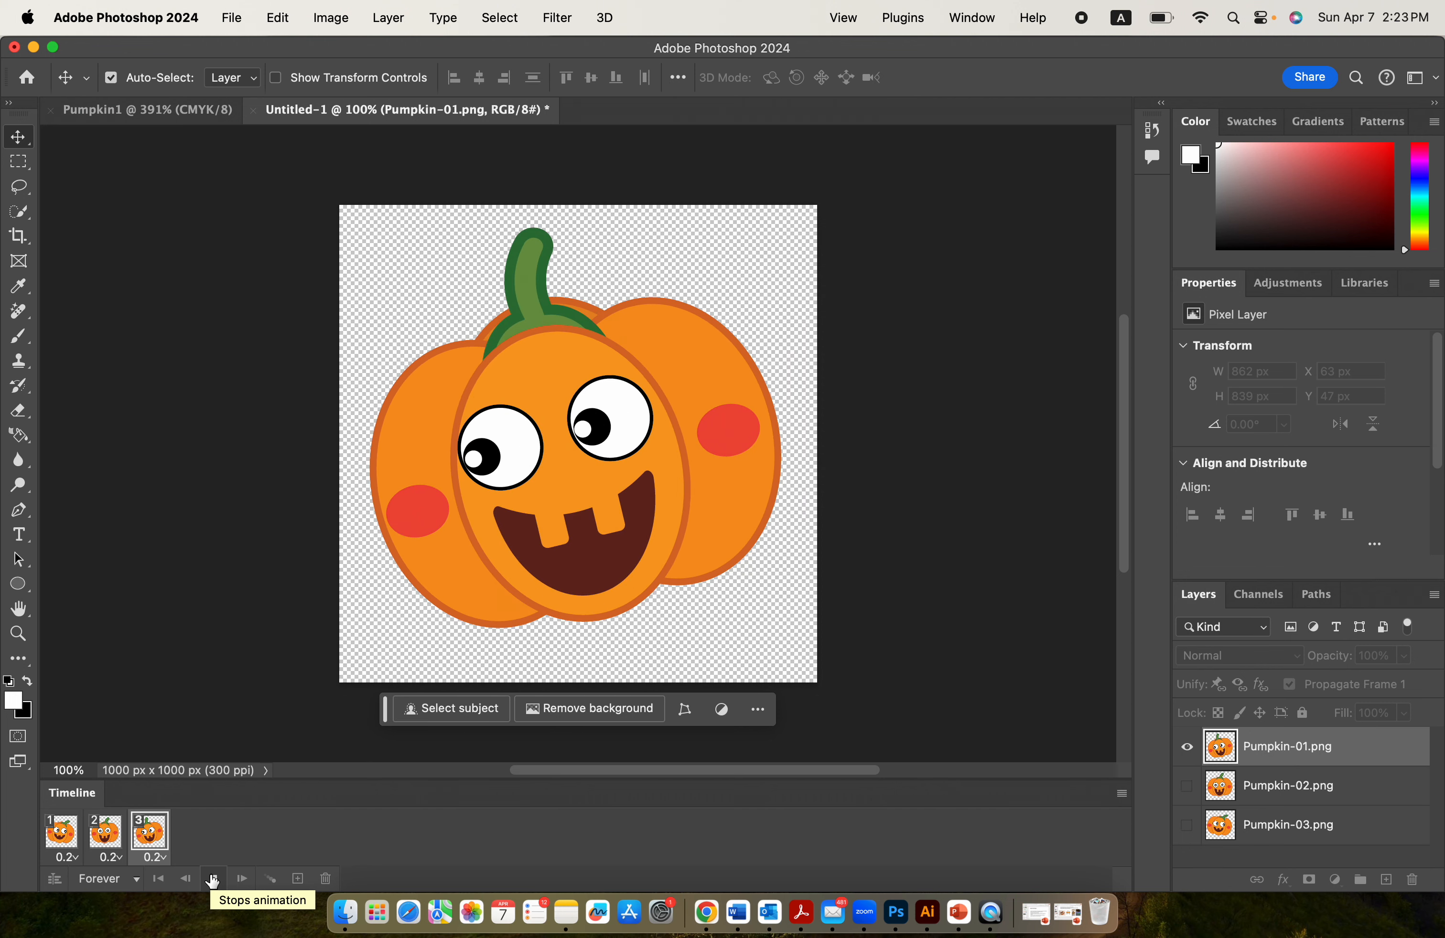
left_click(212, 880)
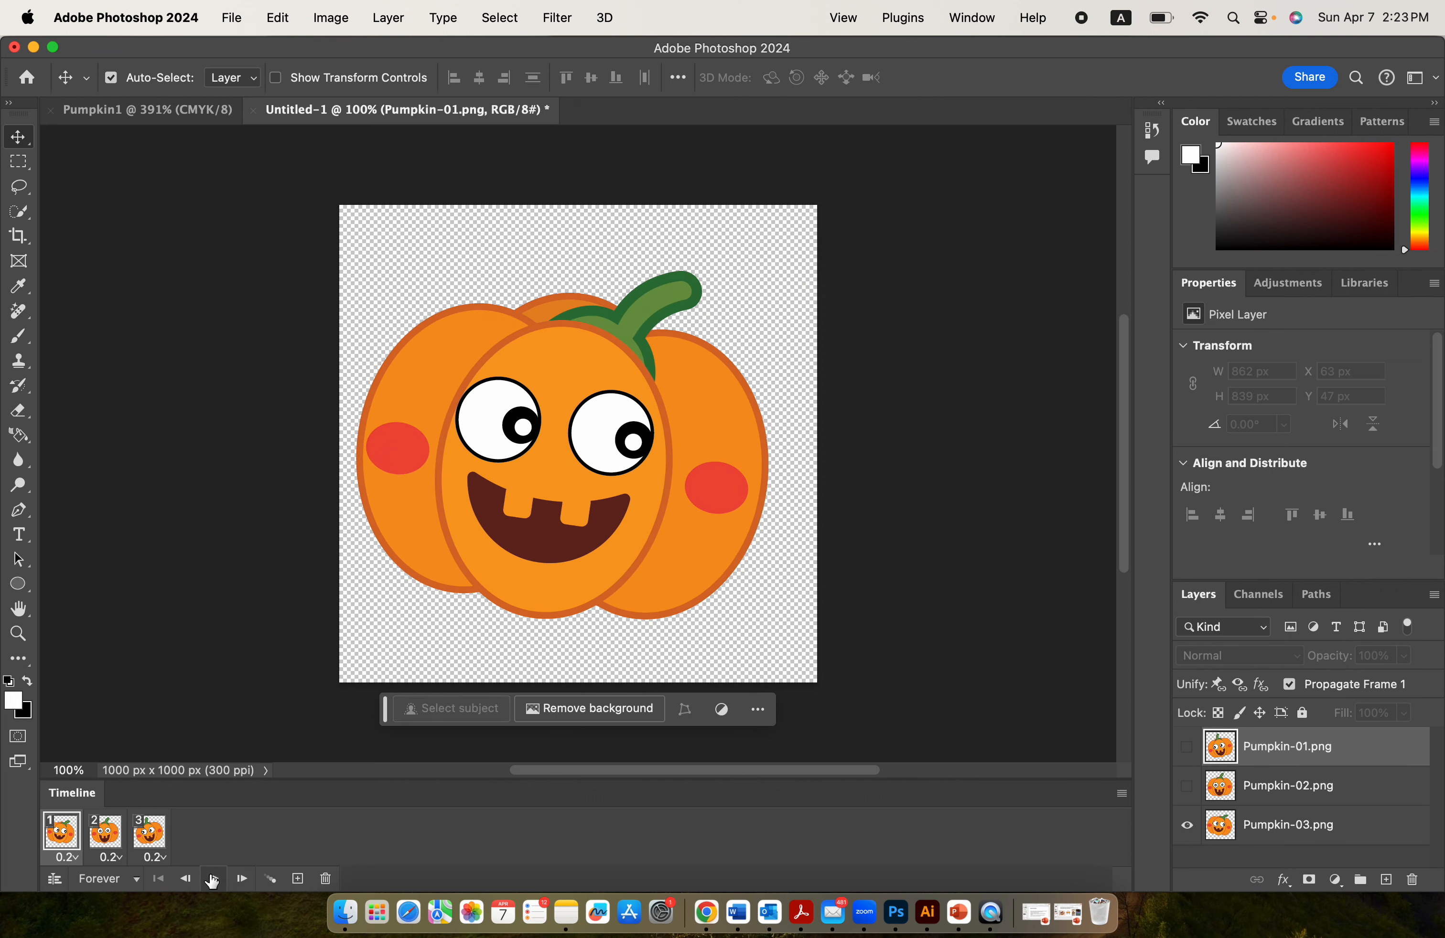
left_click(213, 879)
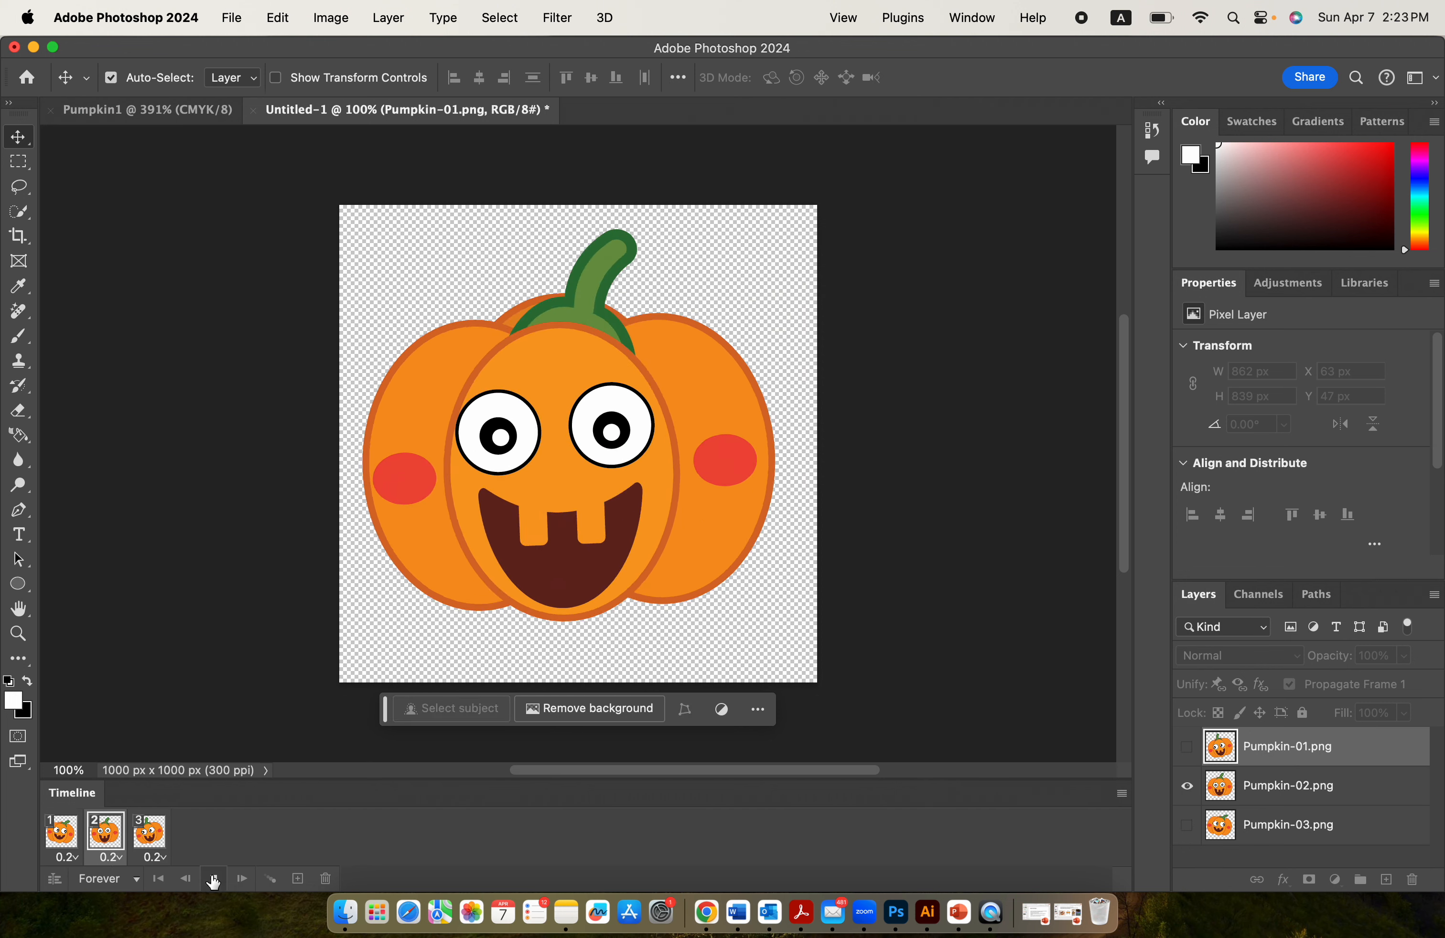
left_click(107, 844)
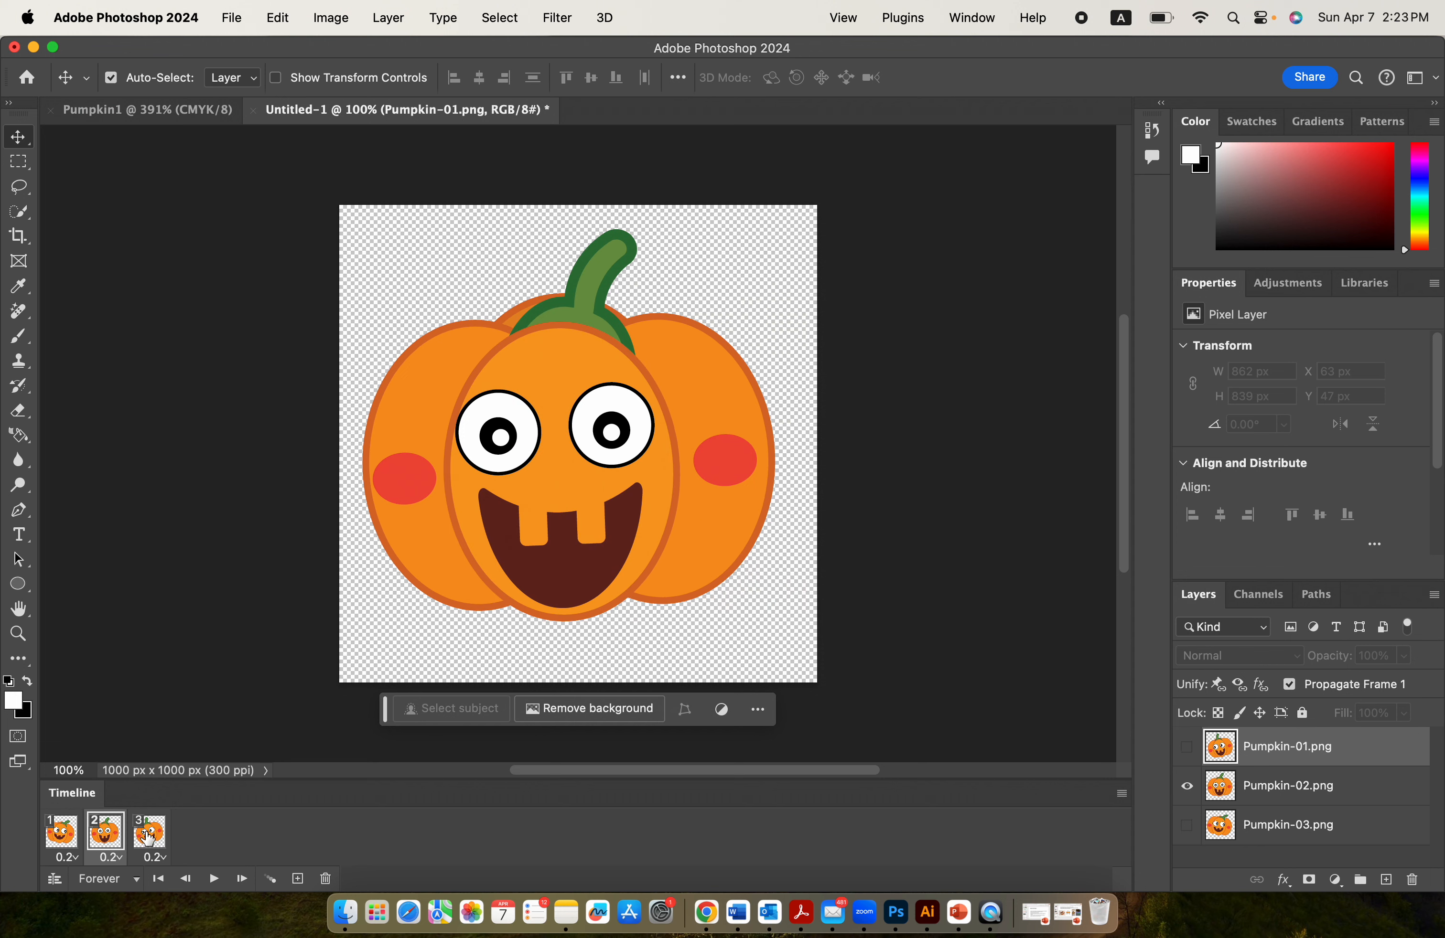
- Compare the pumpkin's tilt between the first, second and third frames, including the jump from the last frame back to the first
left_click(146, 837)
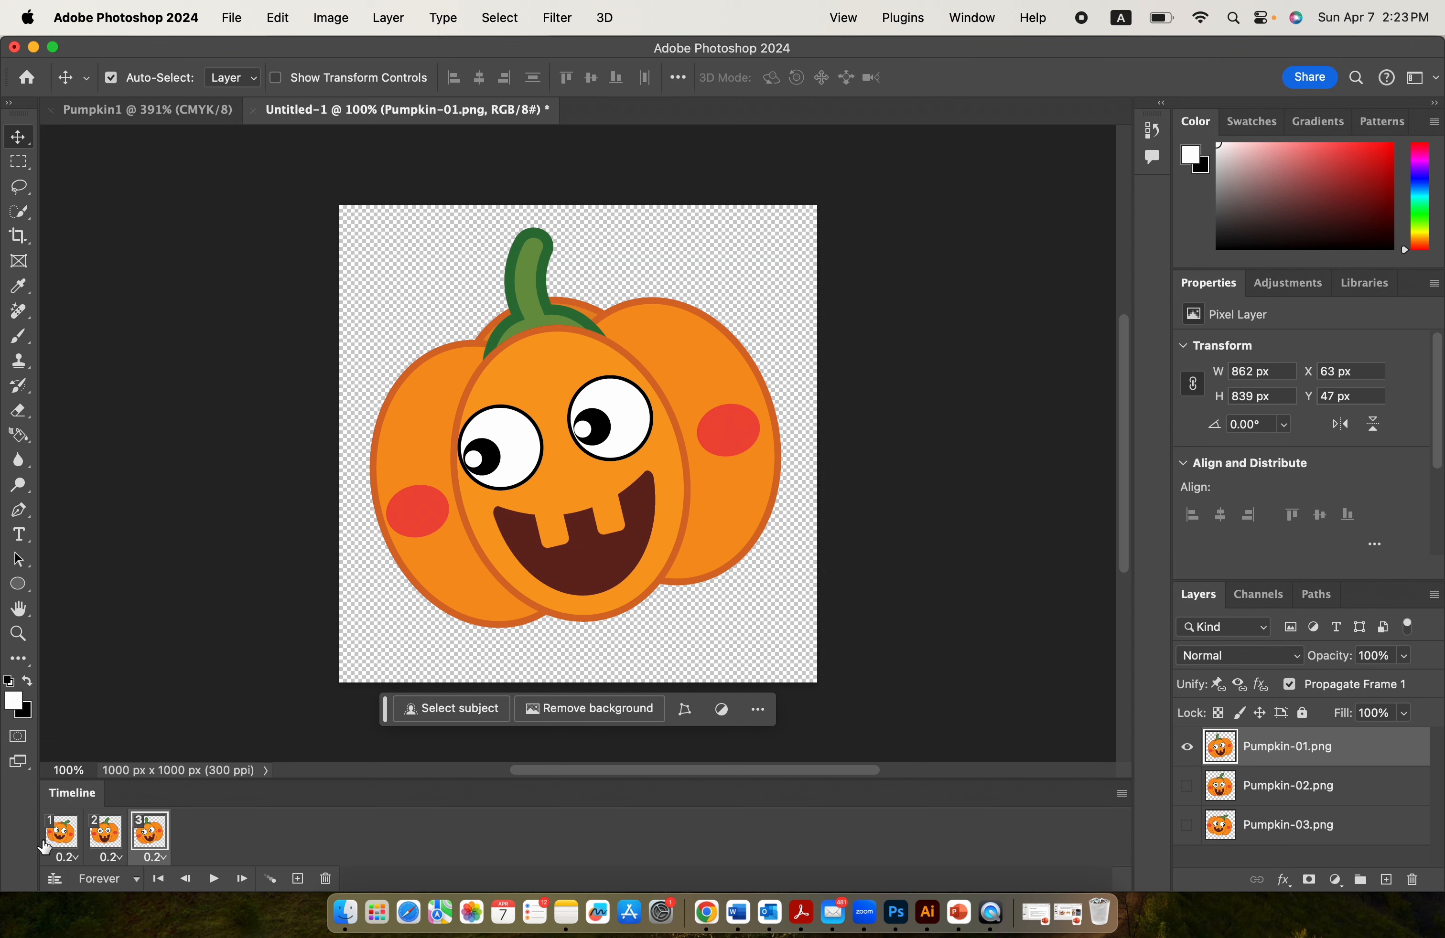
left_click(46, 844)
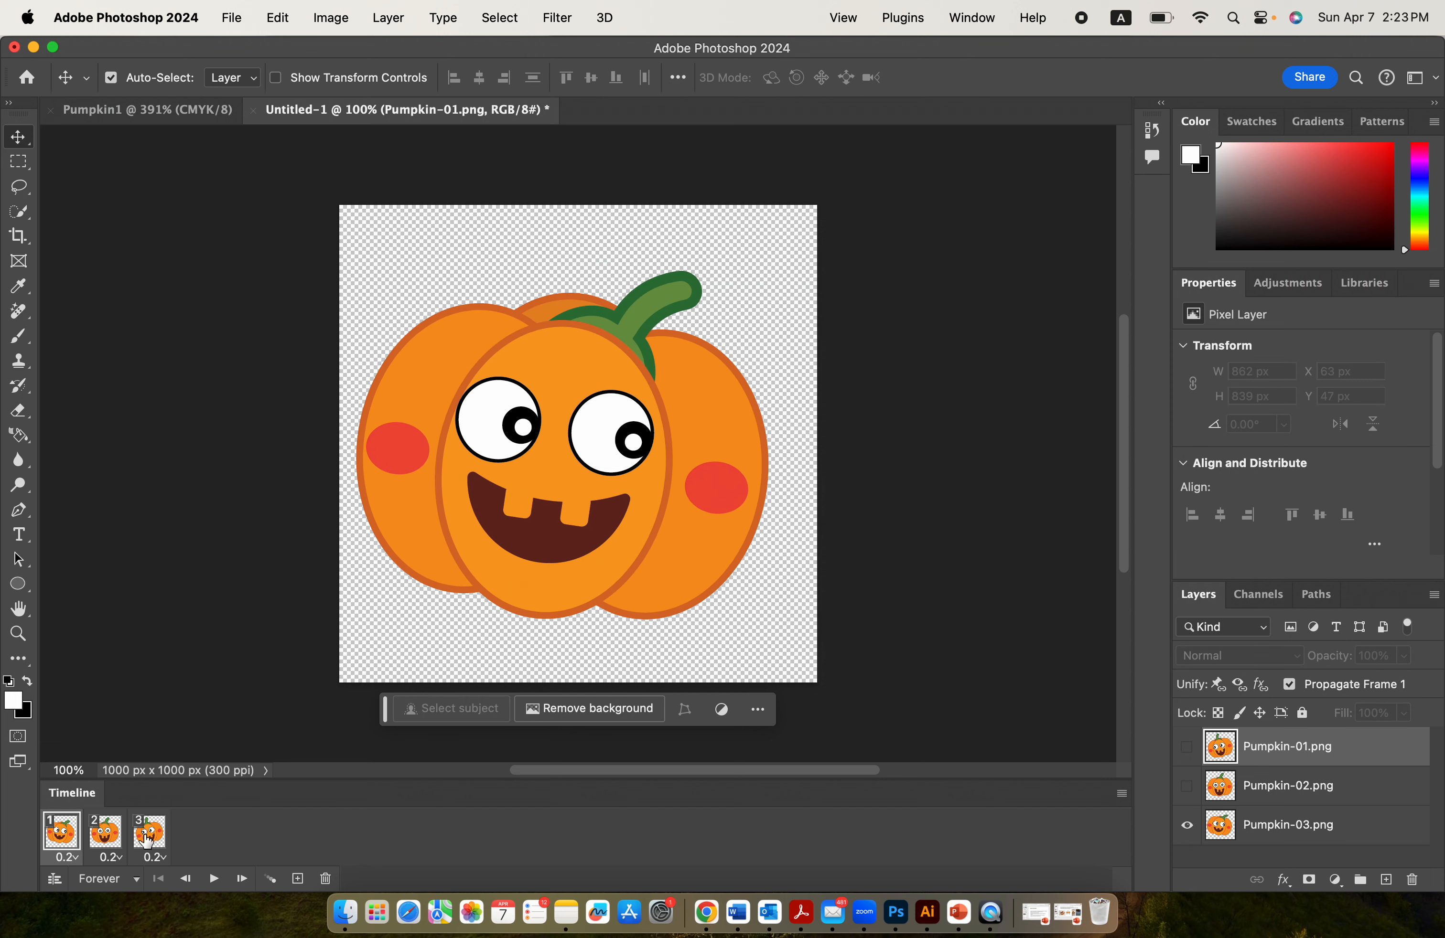
left_click(126, 843)
left_click(135, 843)
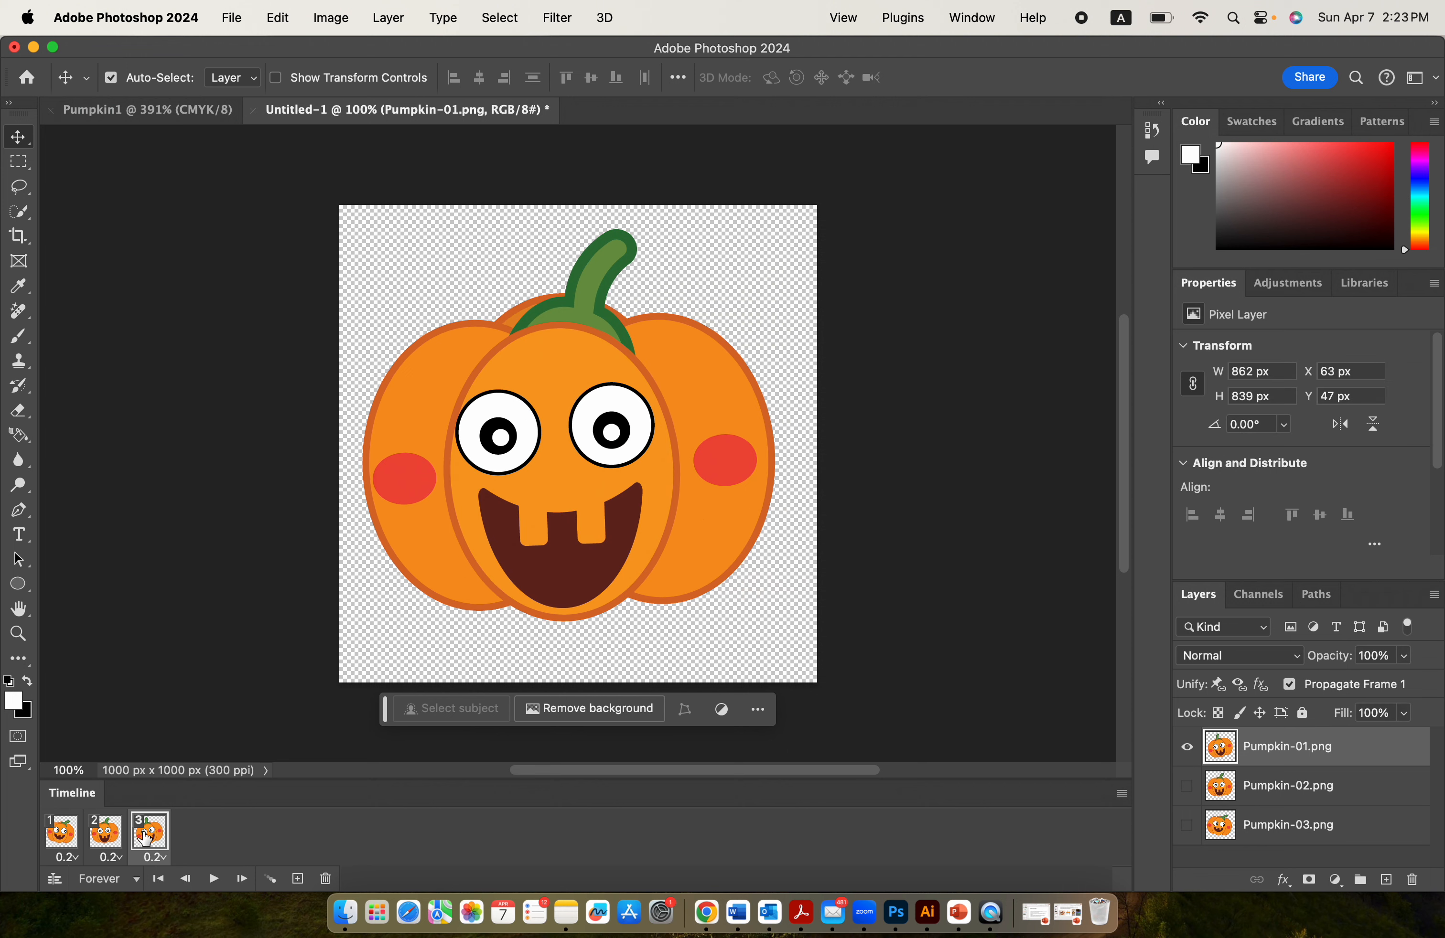
left_click(61, 844)
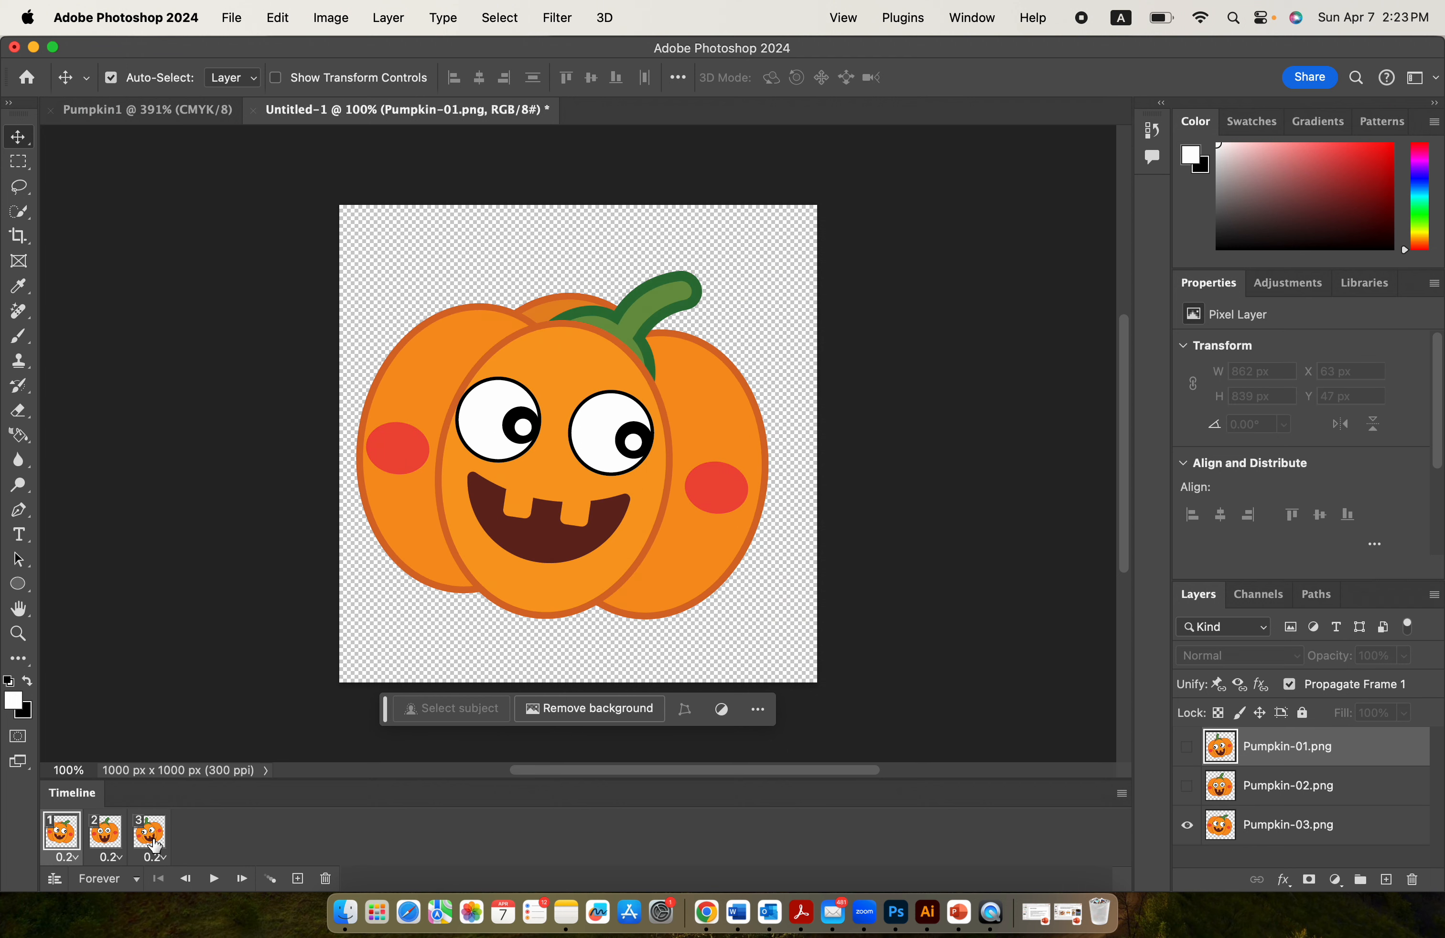
left_click(156, 846)
left_click(64, 845)
left_click(148, 836)
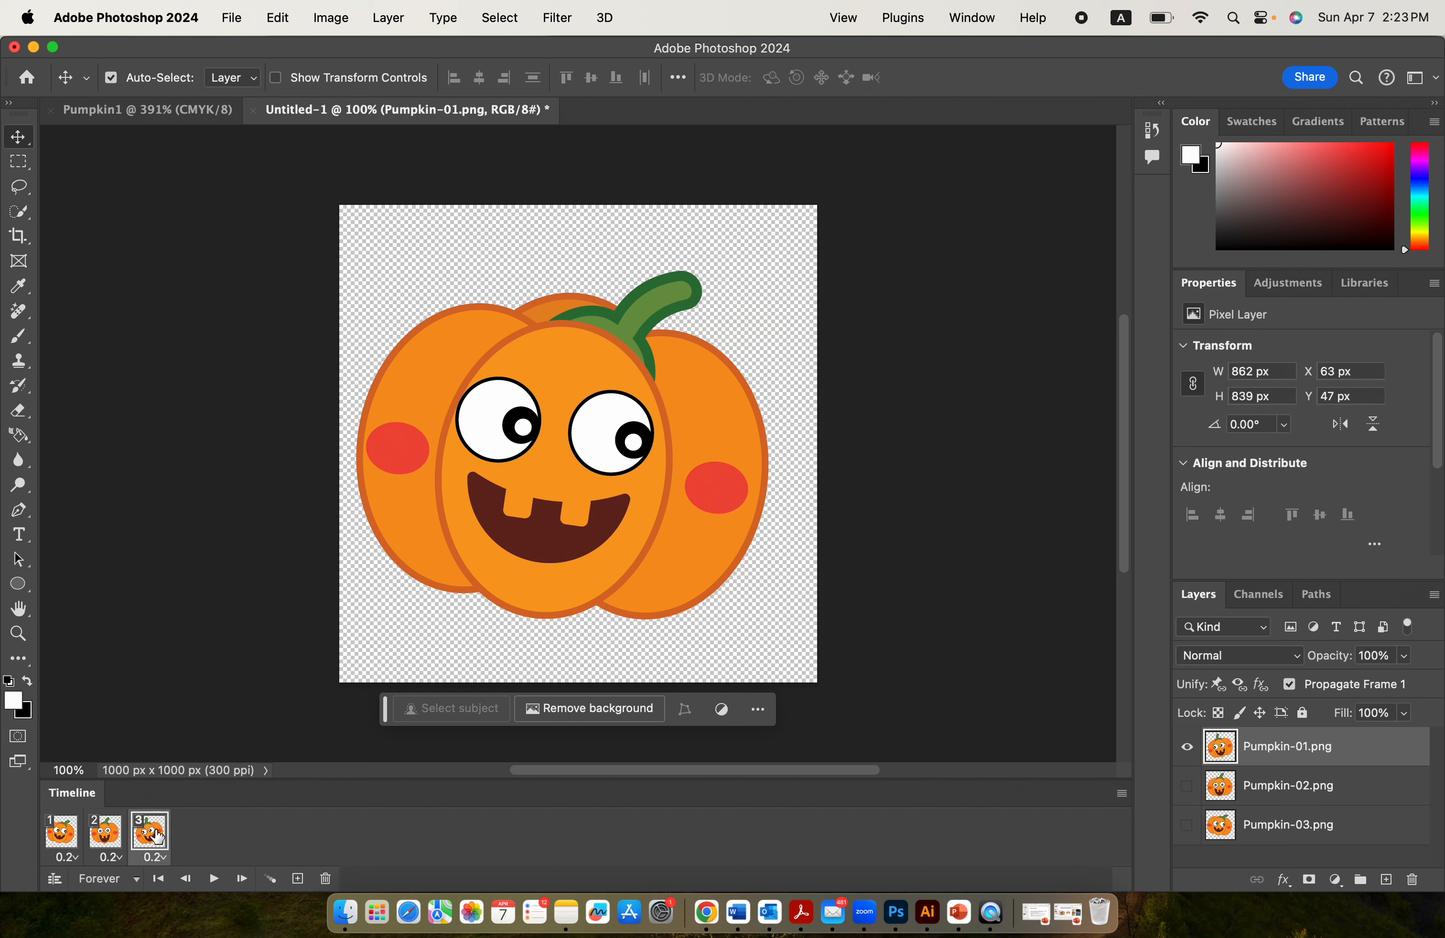
left_click(111, 838)
left_click(60, 834)
left_click(110, 841)
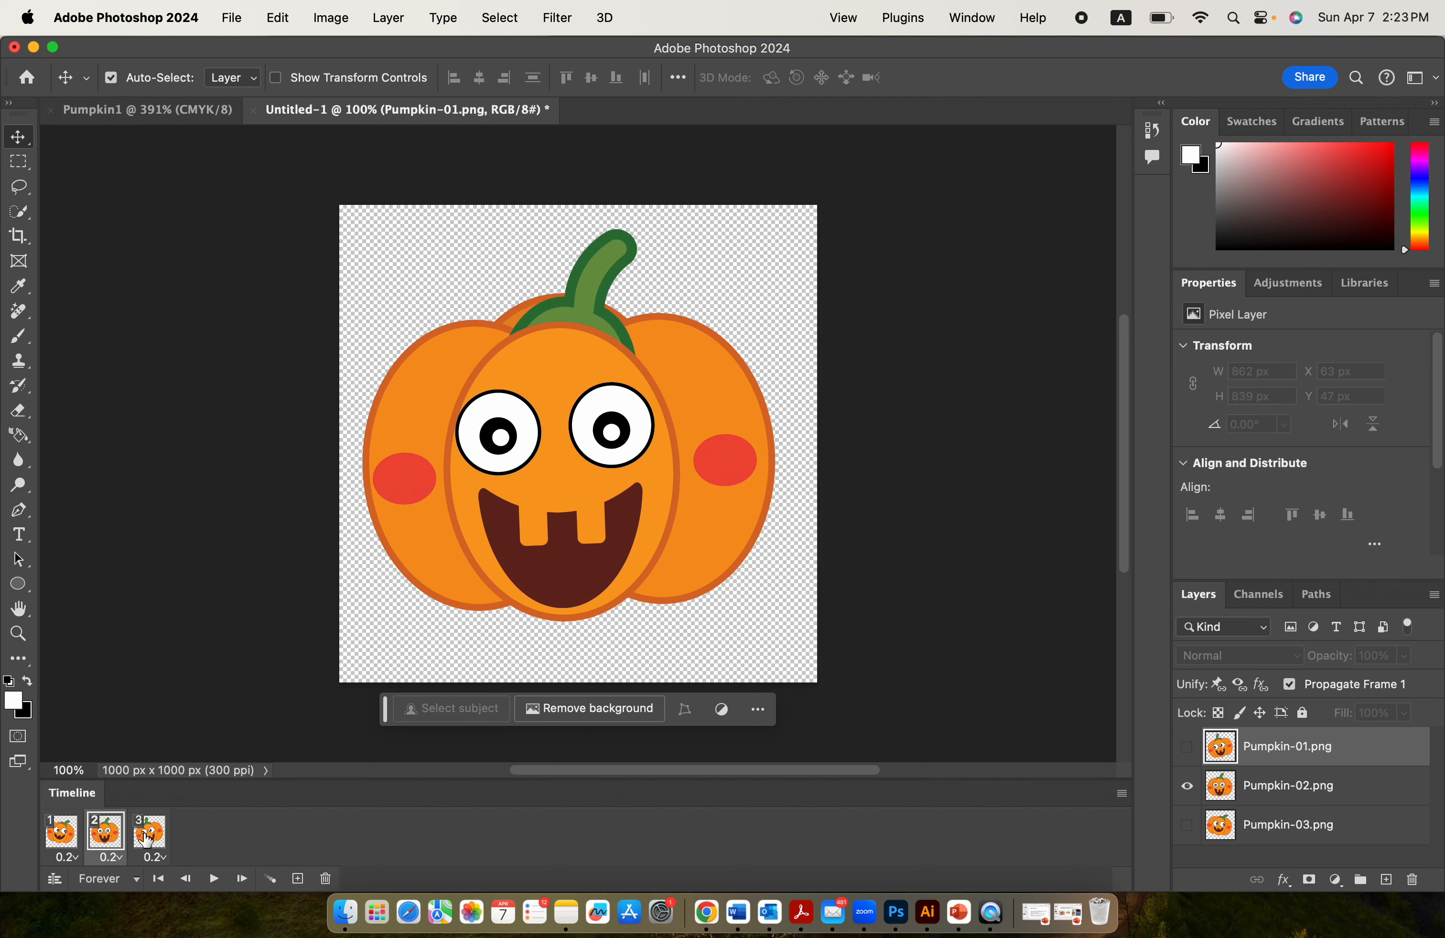
left_click(147, 840)
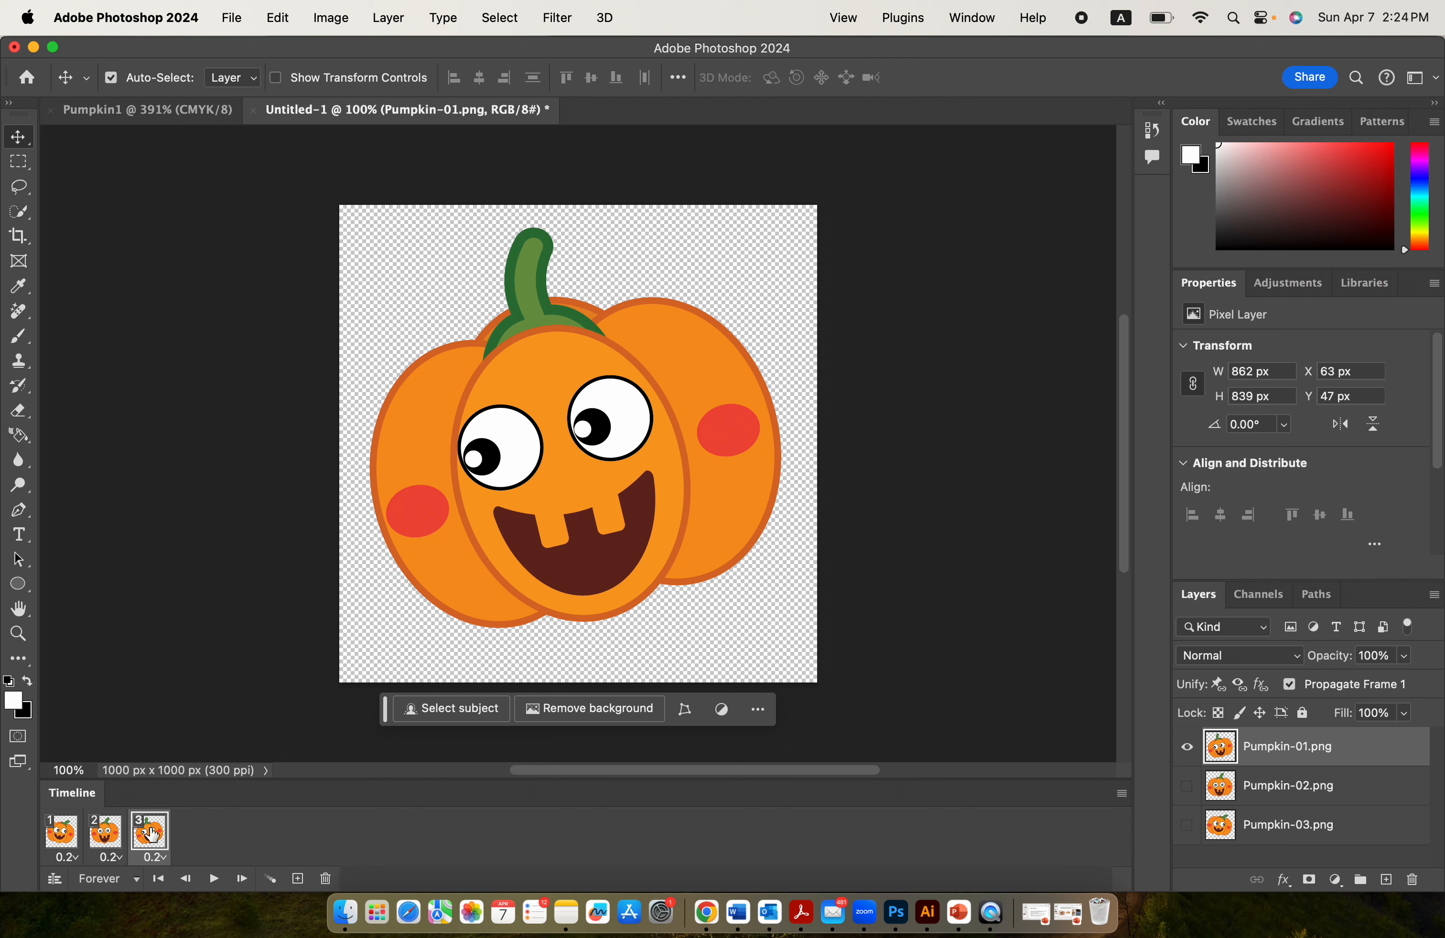
left_click(76, 843)
- Duplicate the second frame and move the copy to the end of the animation as frame 4
left_click(107, 842)
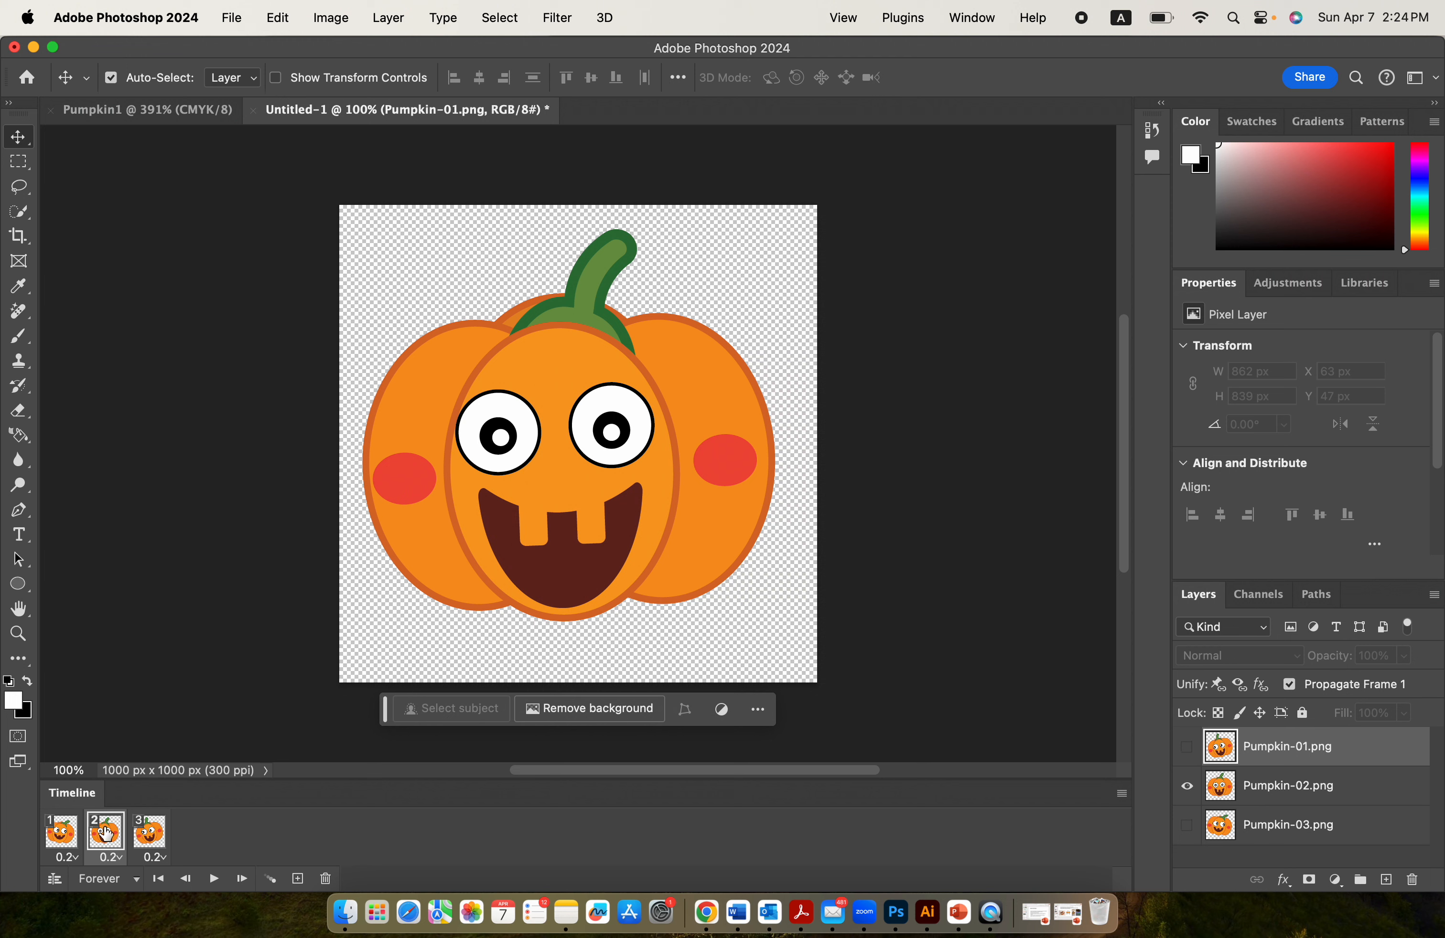
left_click(297, 880)
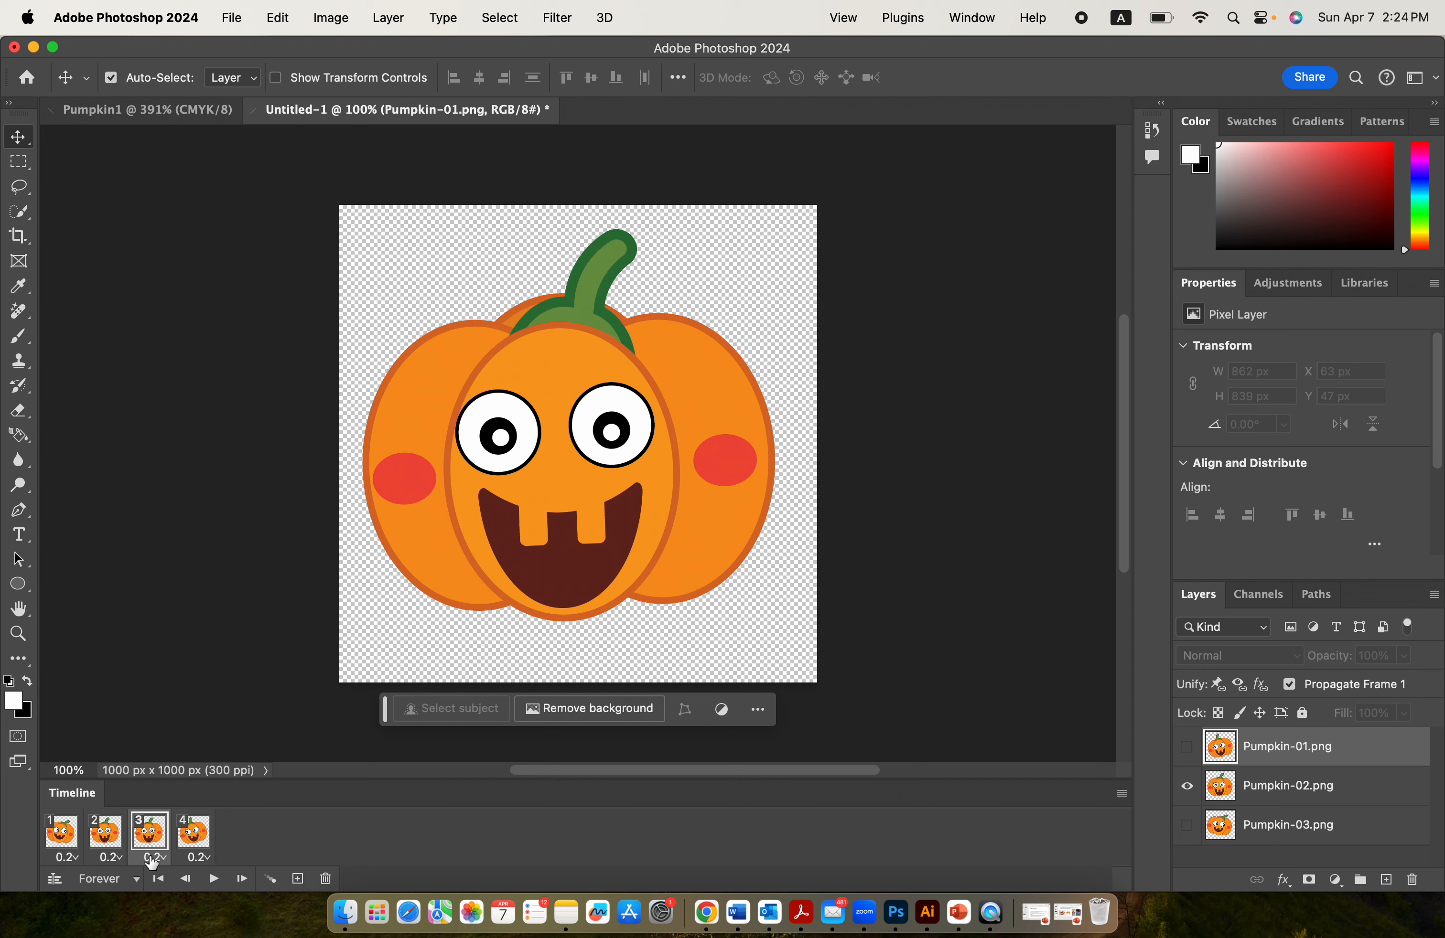
left_click(113, 843)
left_click(138, 843)
left_click(96, 837)
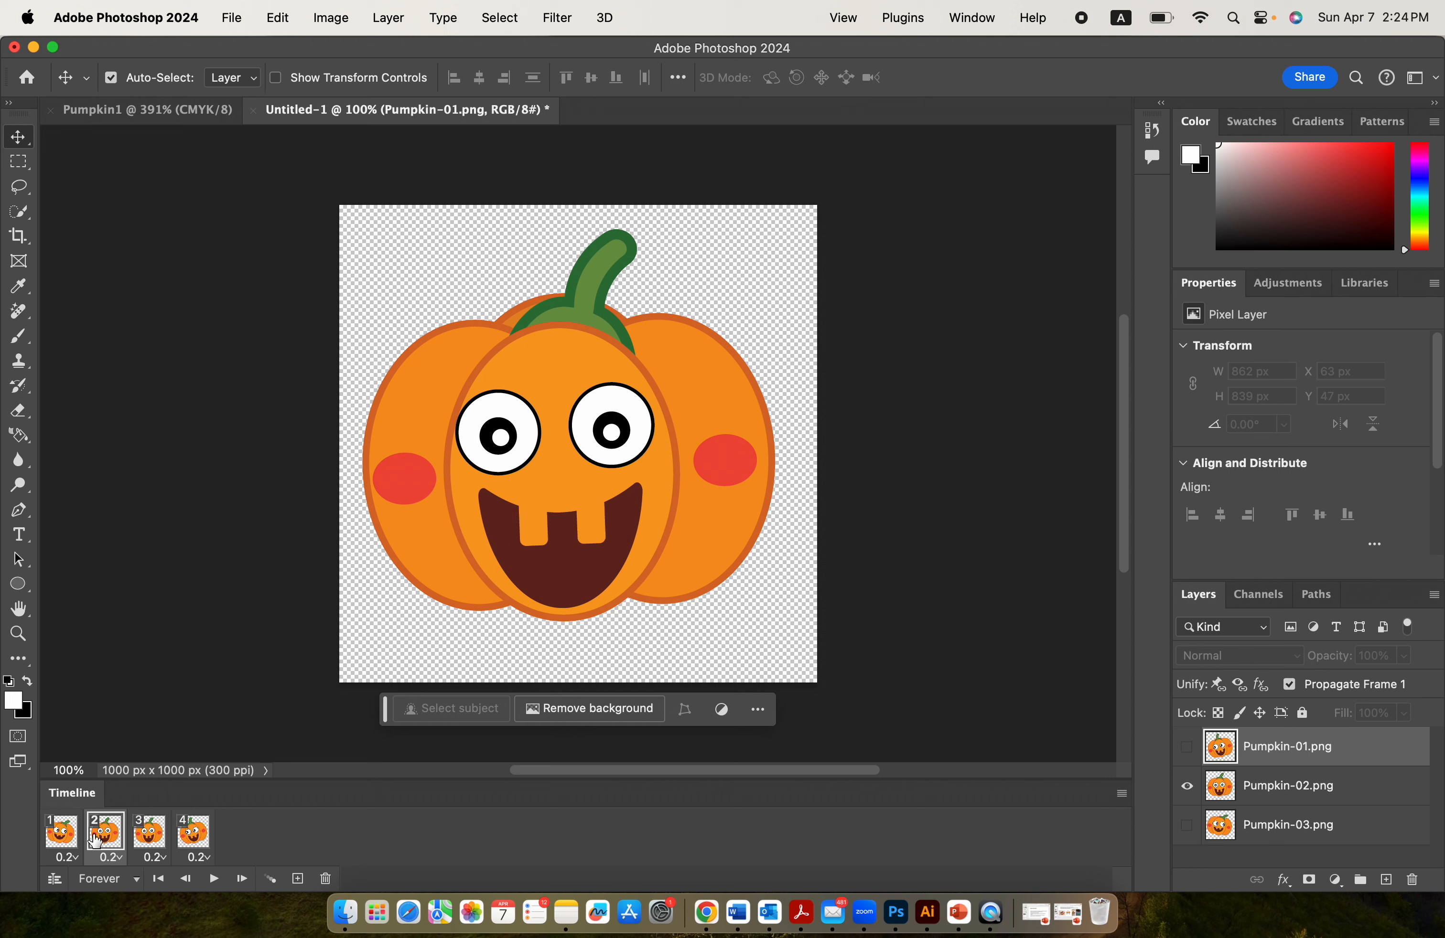
left_click(140, 840)
left_click(108, 844)
left_click(144, 844)
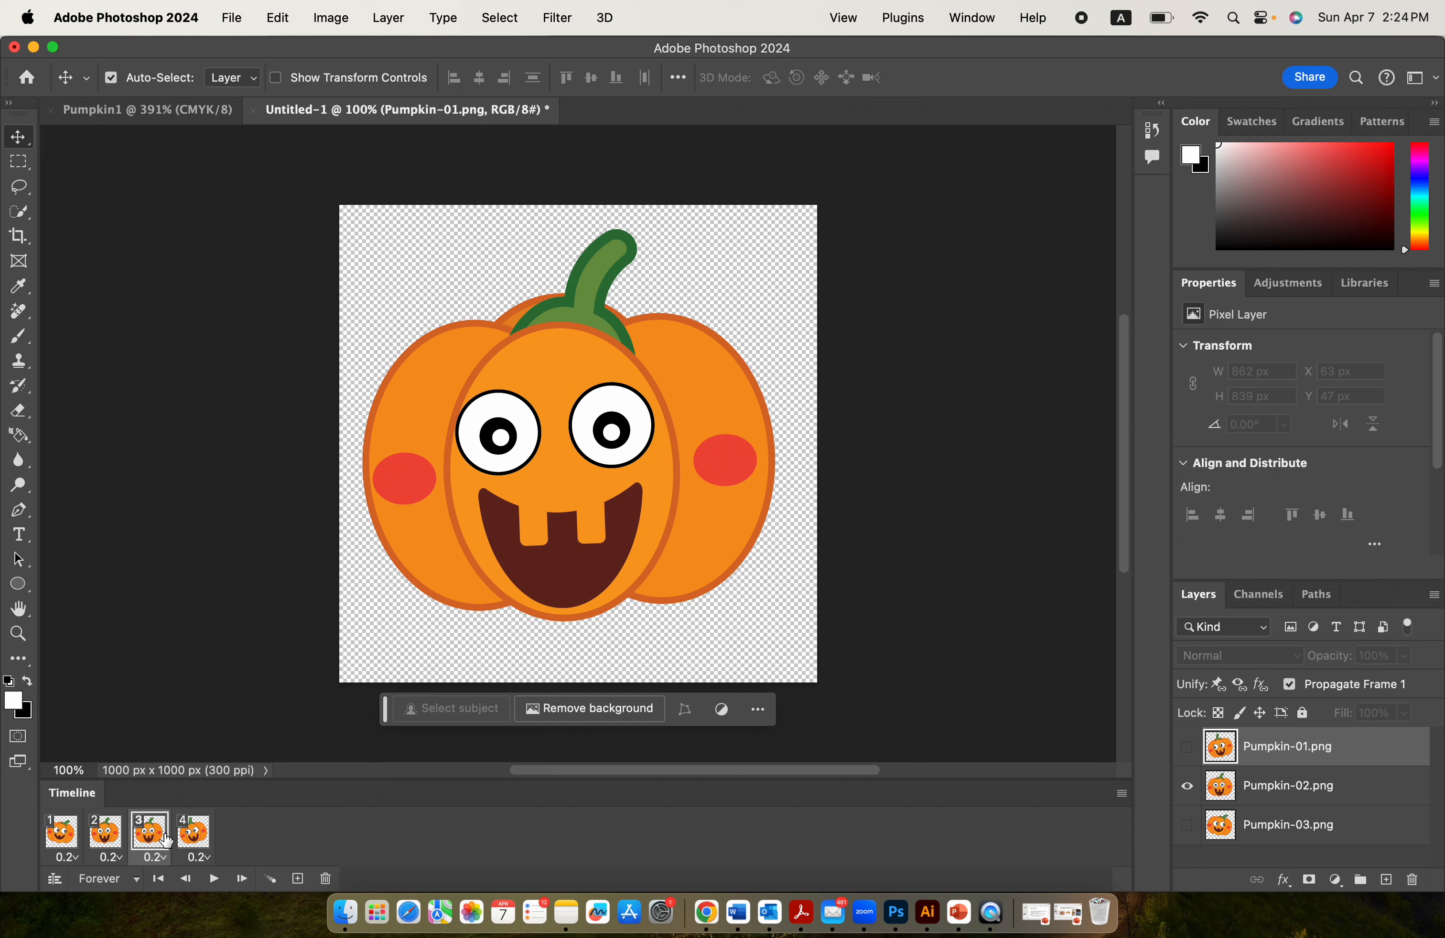
mouse_move(151, 840)
left_mouse_down()
mouse_move(226, 838)
mouse_move(213, 840)
left_mouse_up()
- Check the third and fourth frames, then play the animation from the first frame and stop it
left_click(144, 843)
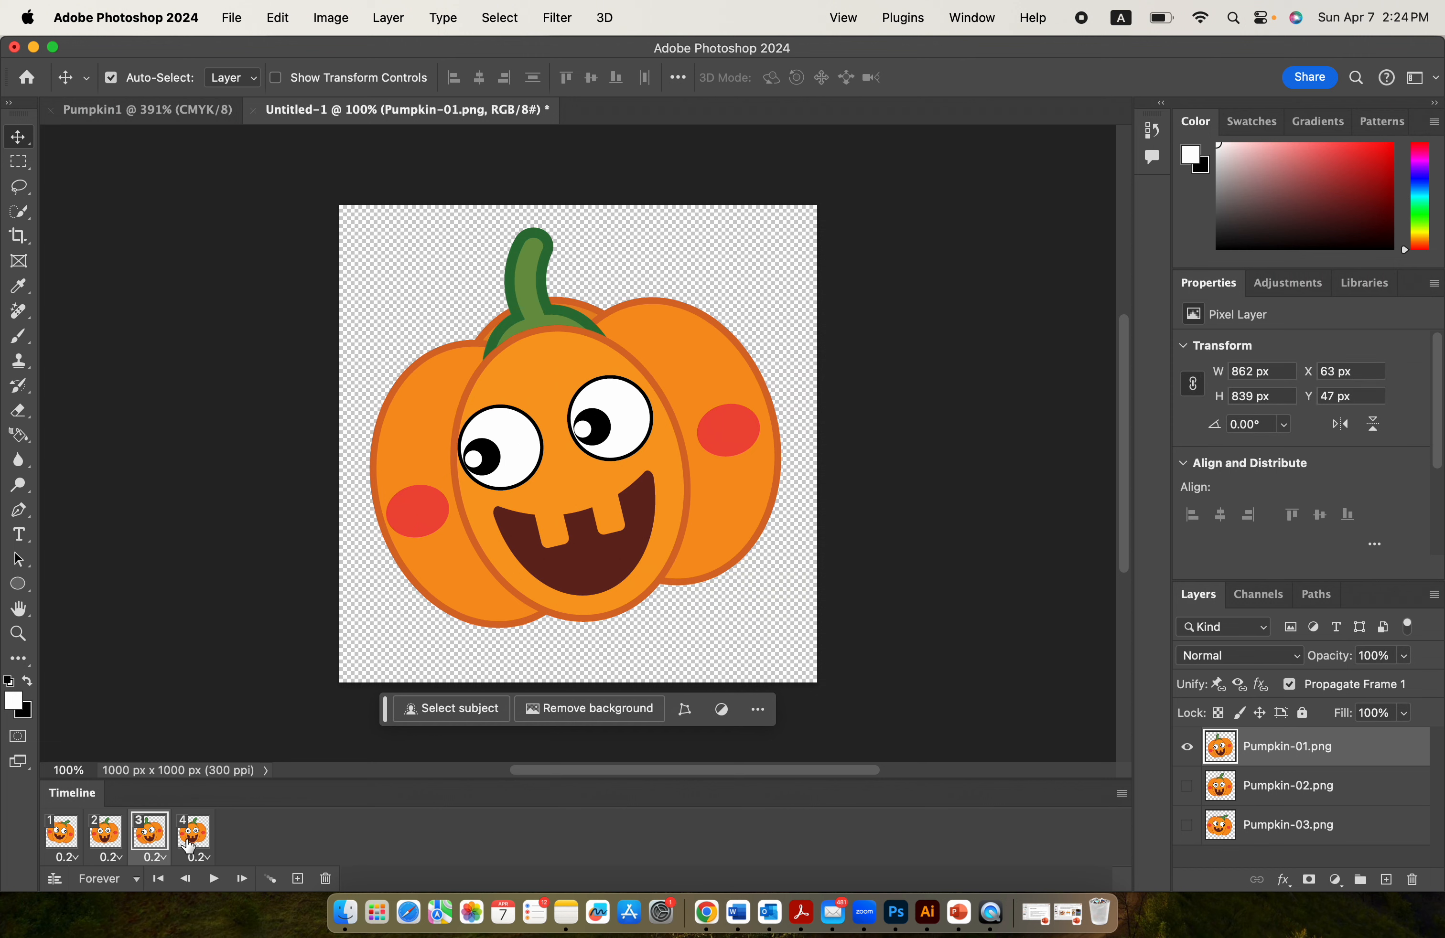
left_click(190, 846)
left_click(78, 842)
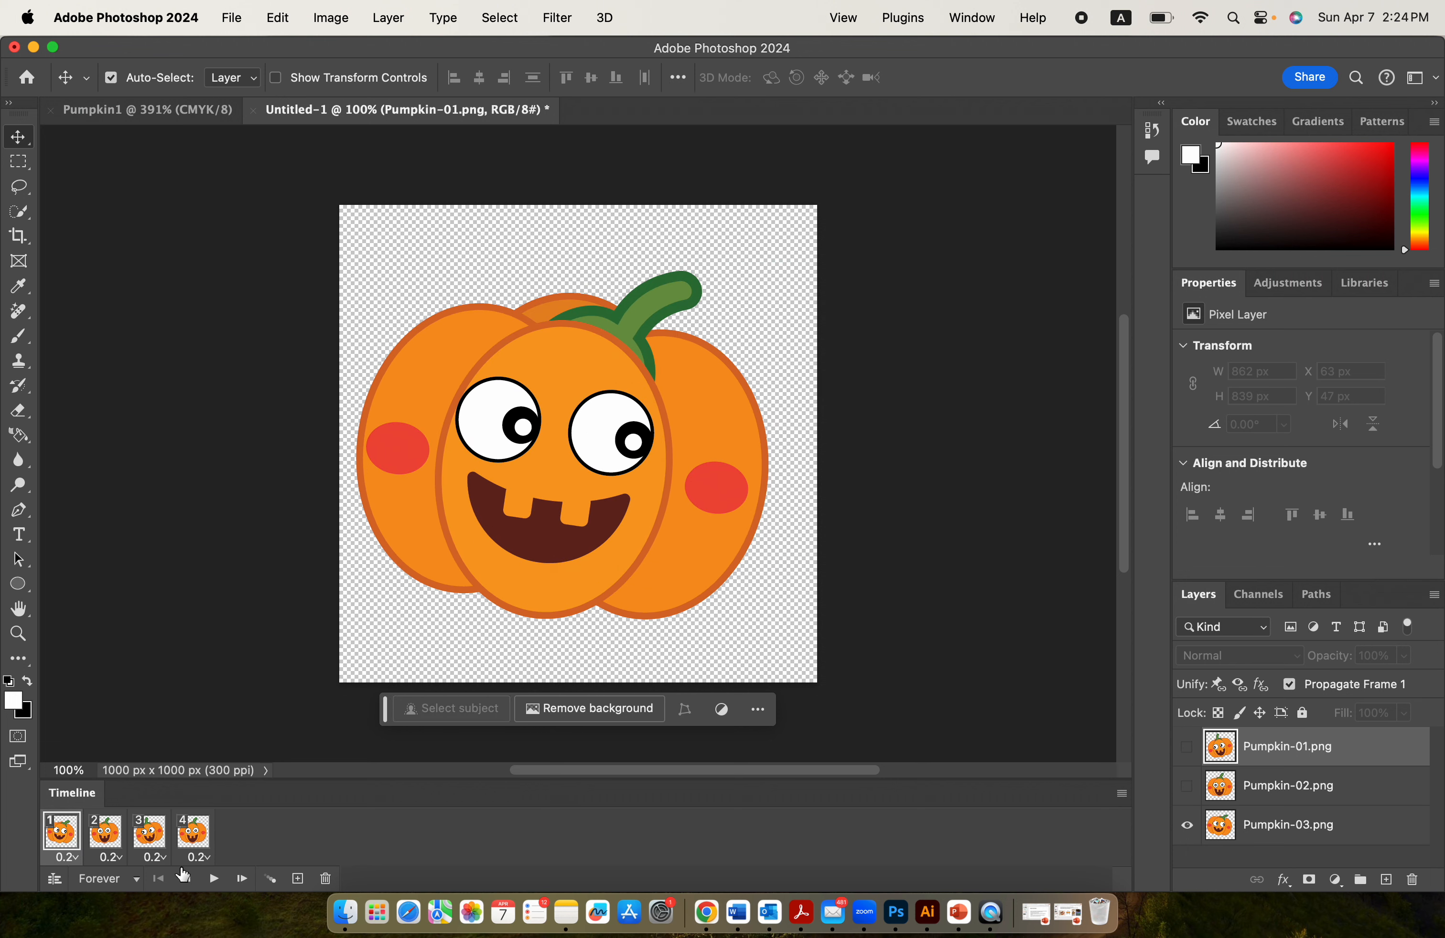
left_click(213, 879)
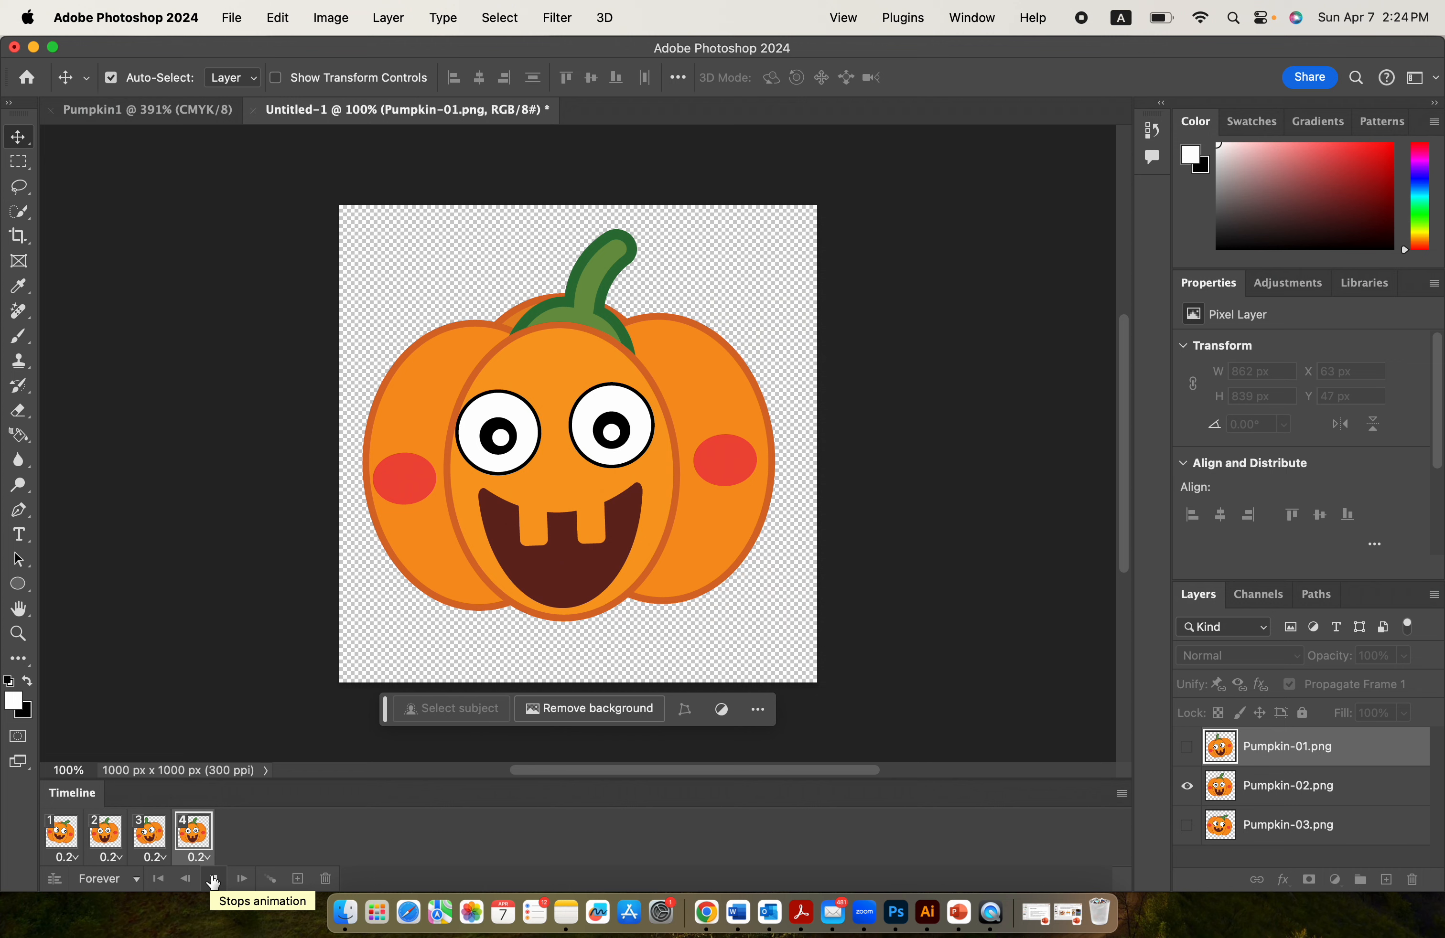
left_click(213, 880)
- Compare the first, third and fourth frames, then start playing the animation from the first frame
left_click(175, 847)
left_click(177, 846)
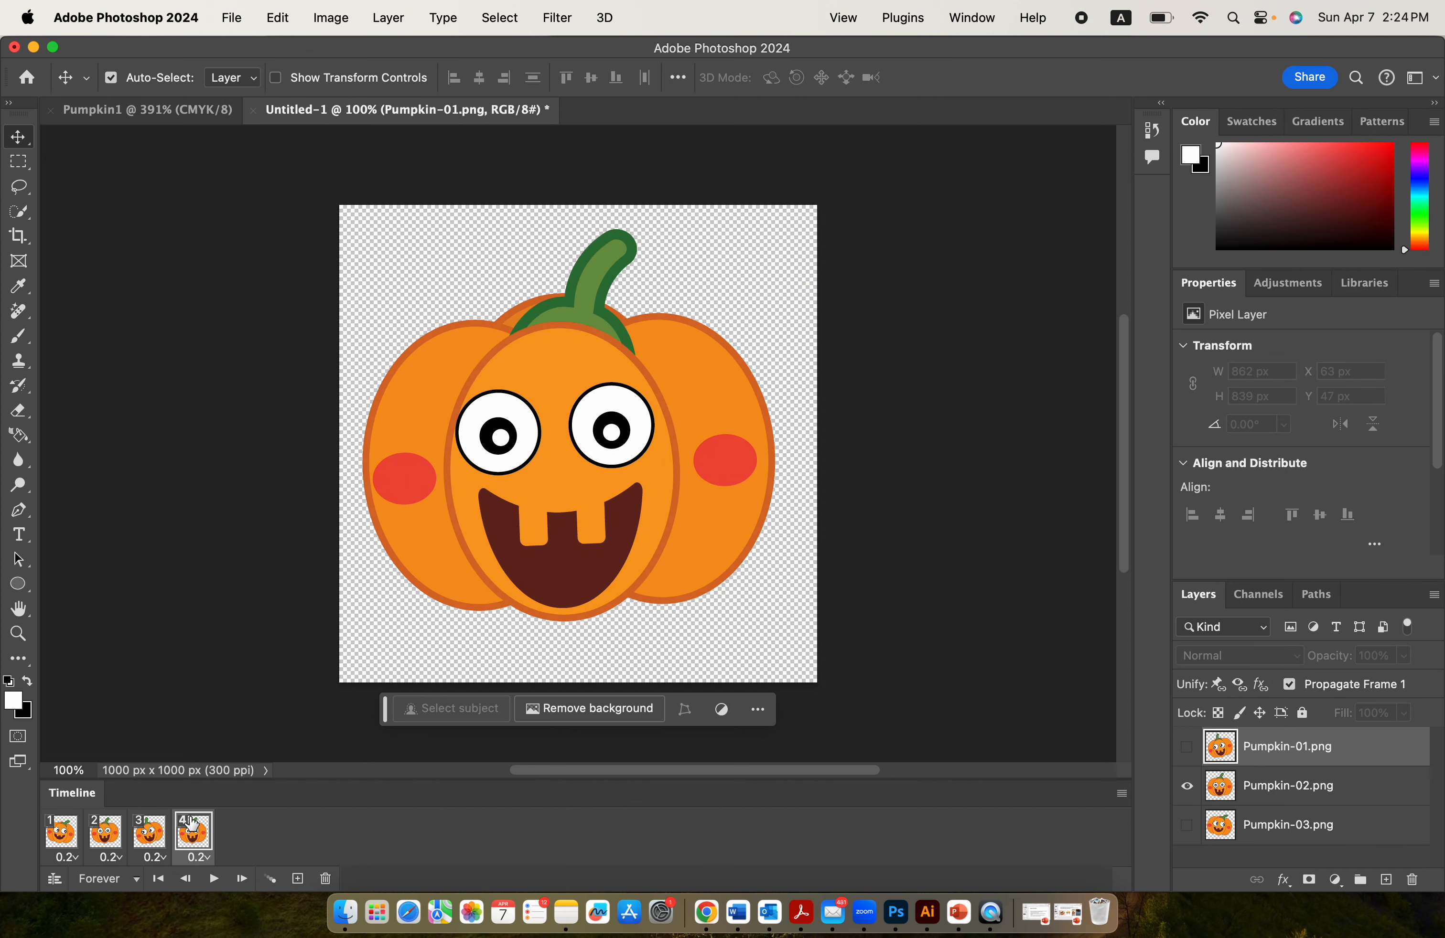
left_click(160, 847)
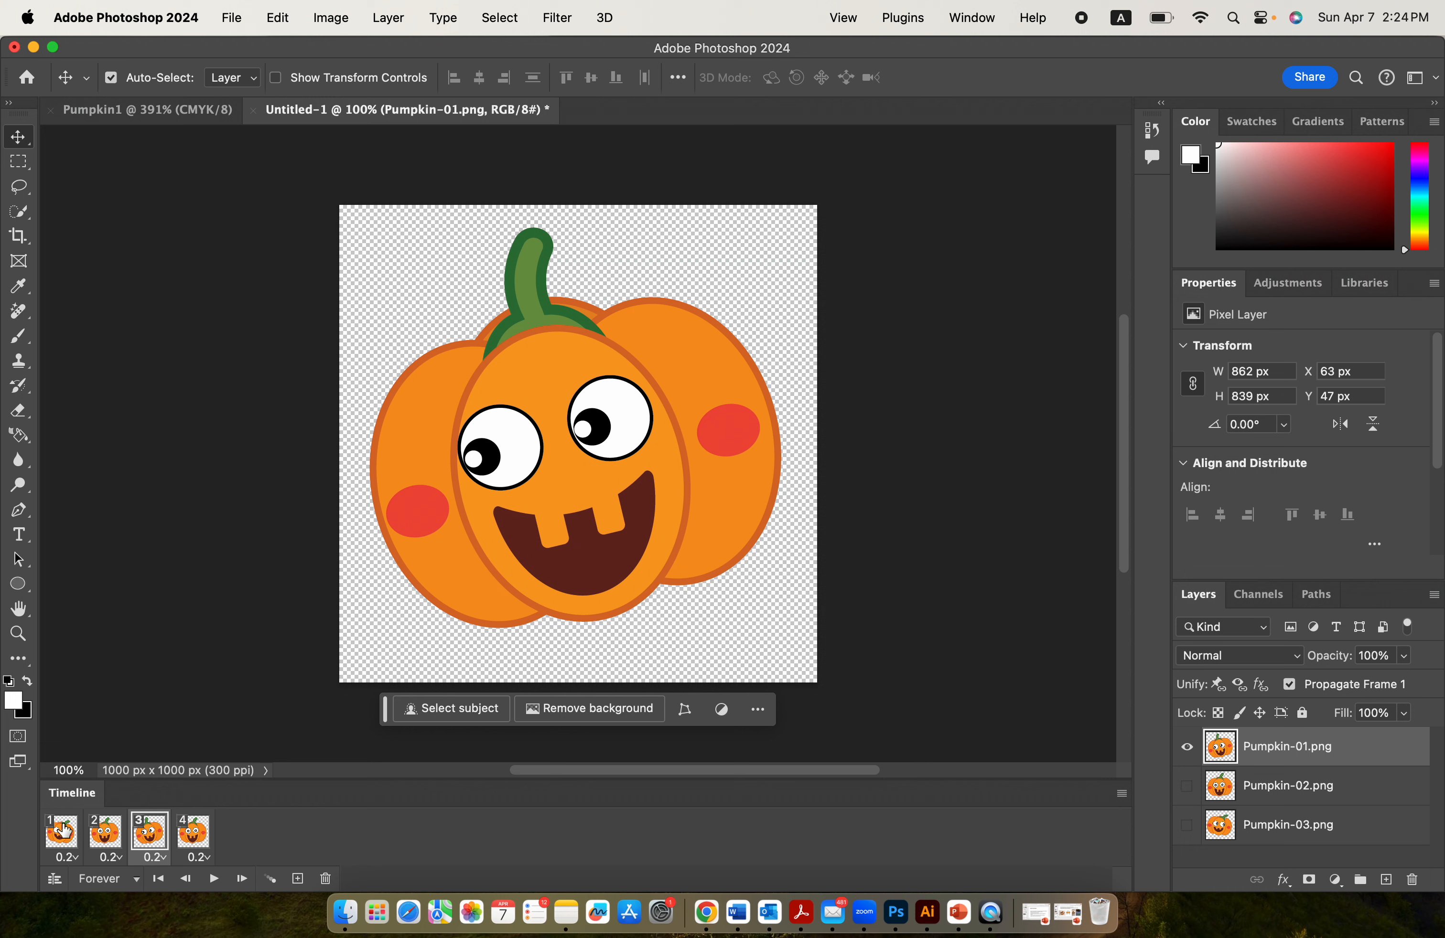
left_click(65, 831)
left_click(160, 838)
left_click(65, 840)
left_click(149, 833)
left_click(203, 839)
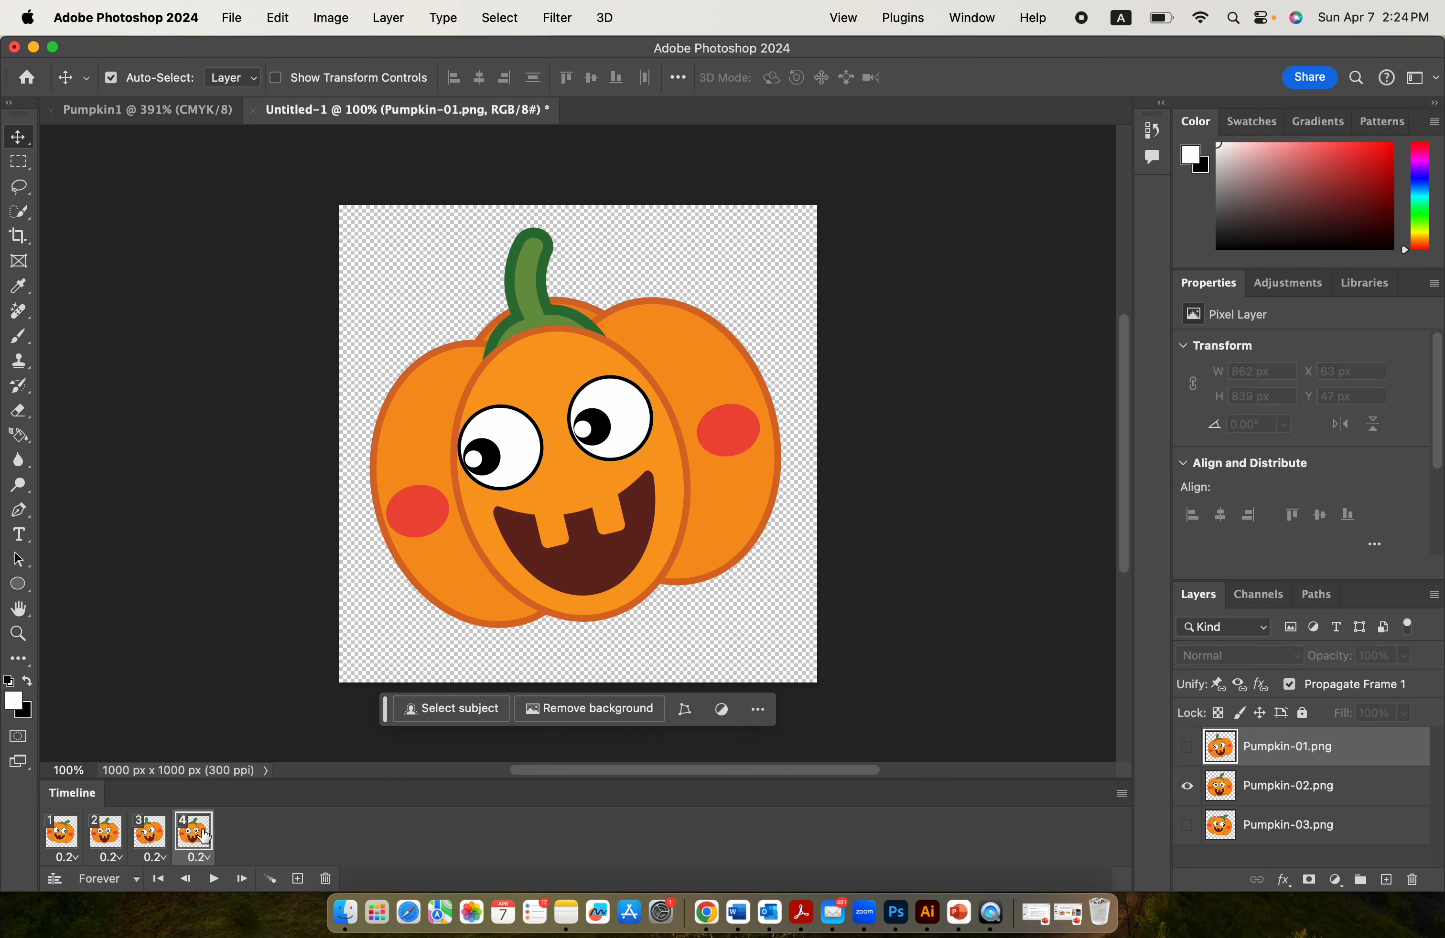
left_click(57, 834)
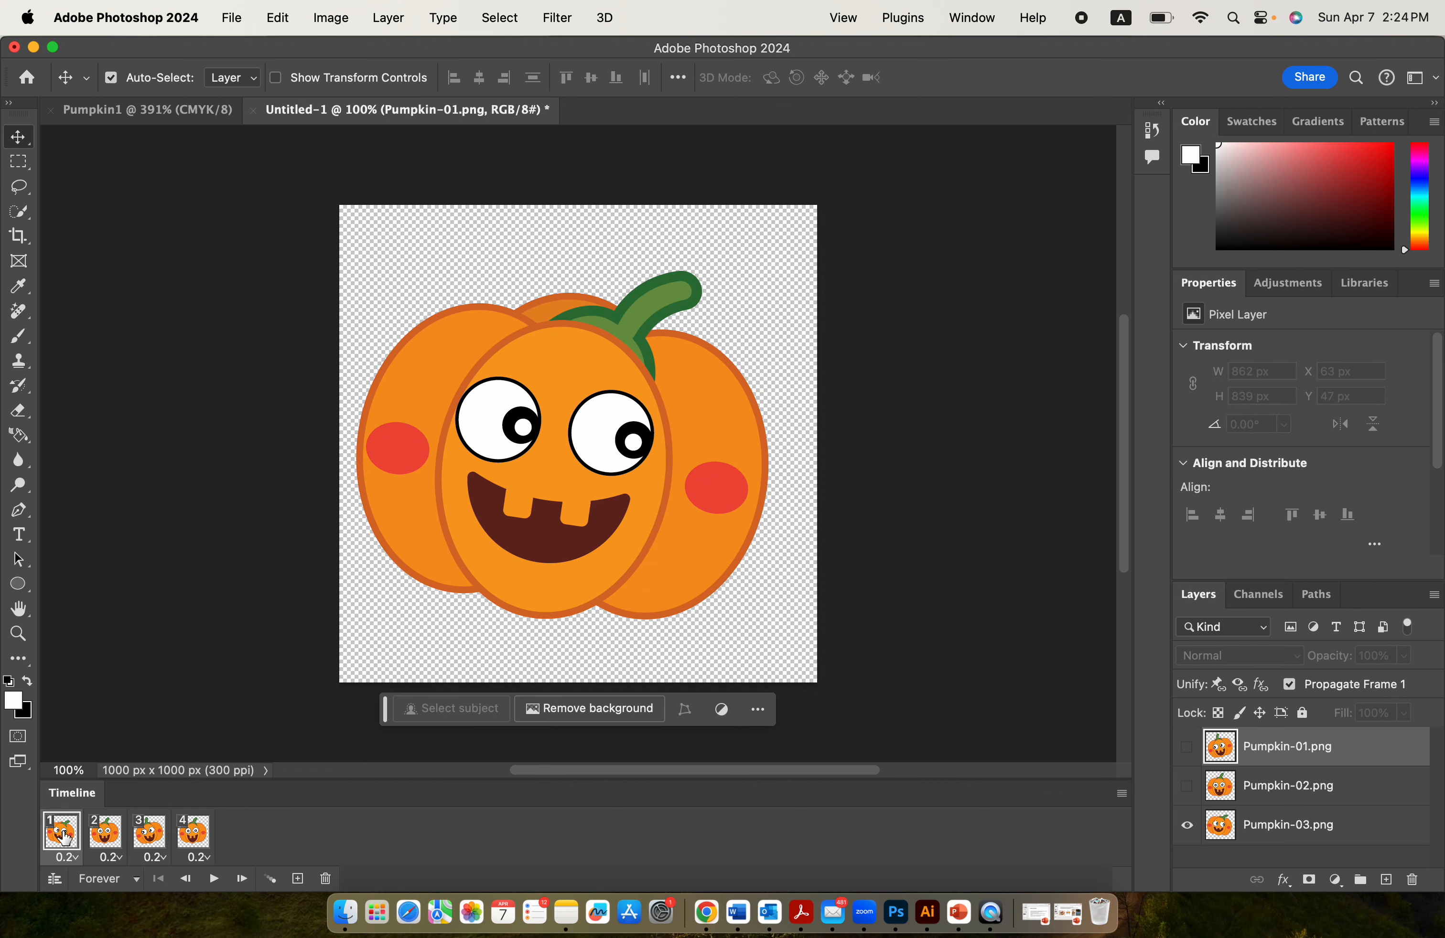
left_click(213, 879)
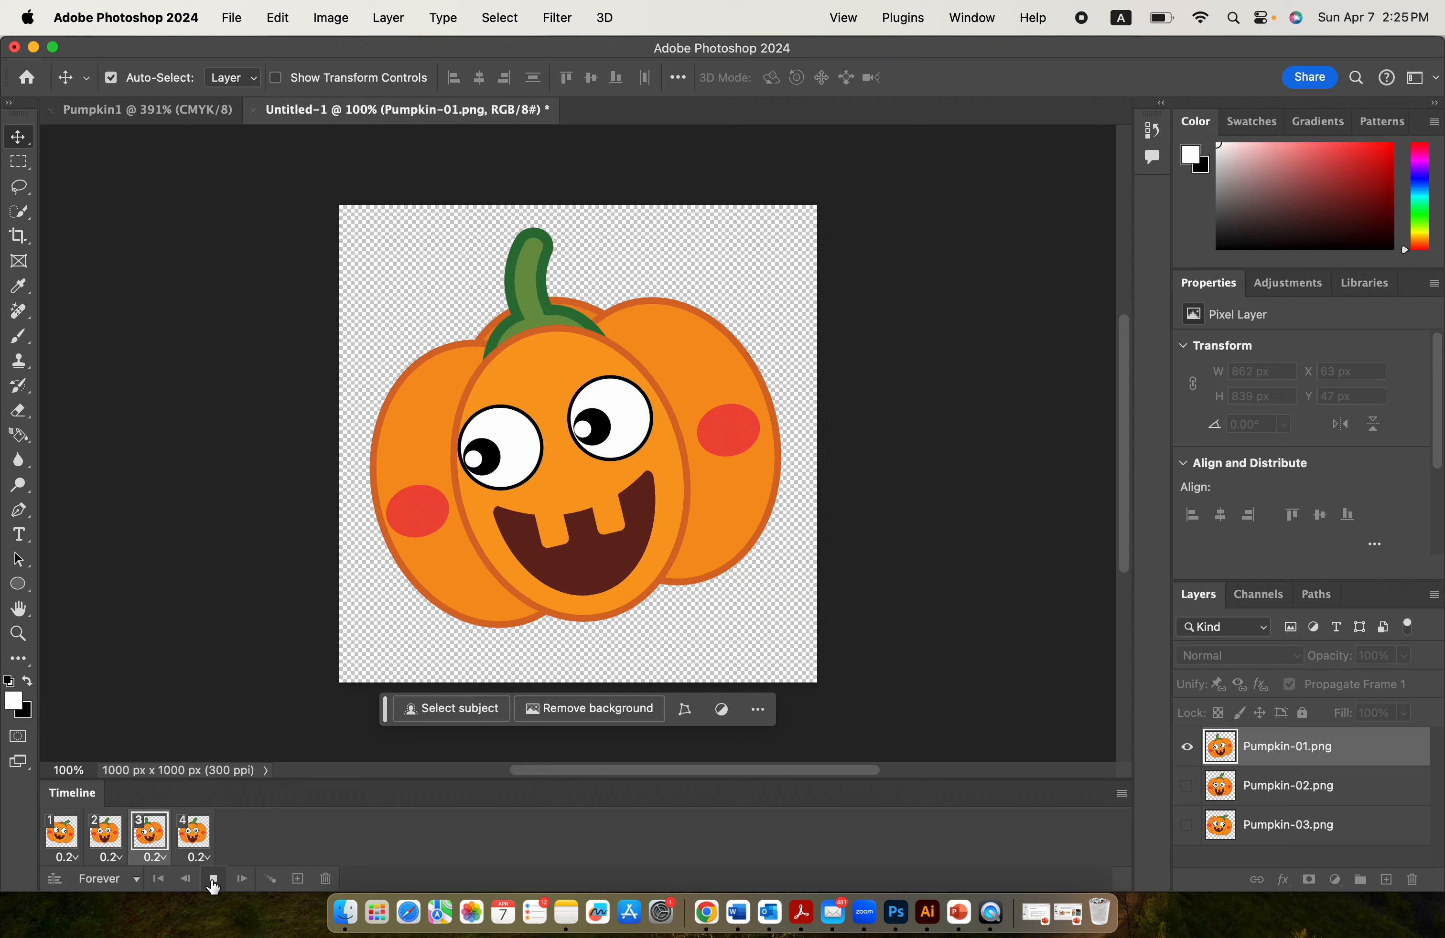
key("space")
- Switch to Illustrator and examine the pumpkins on the three artboards
left_click(927, 912)
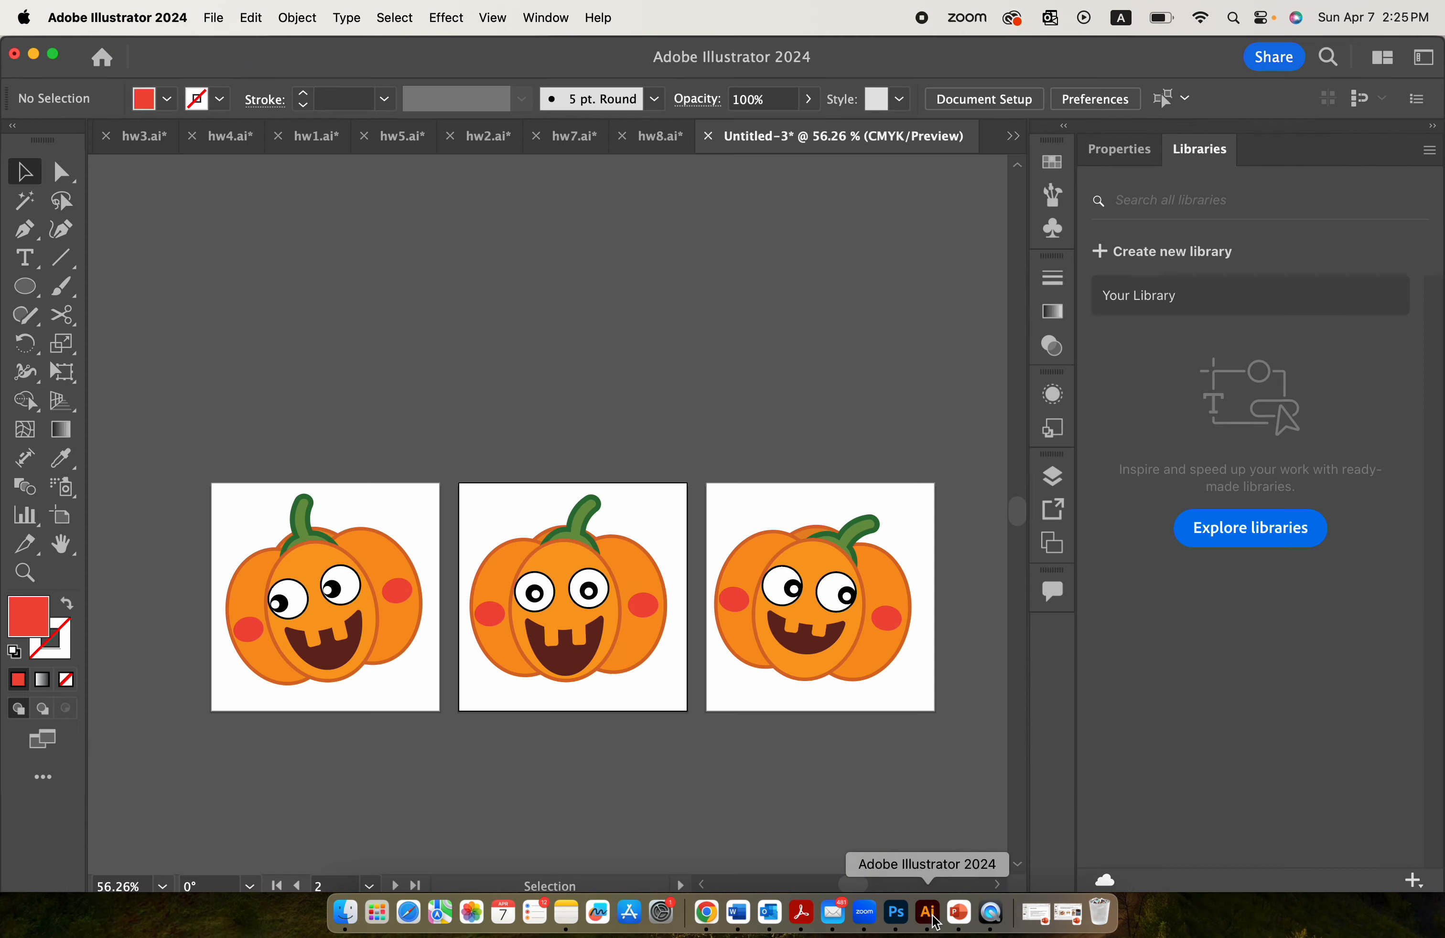
scroll(342, 563, "up", 4)
scroll(600, 584, "right", 2)
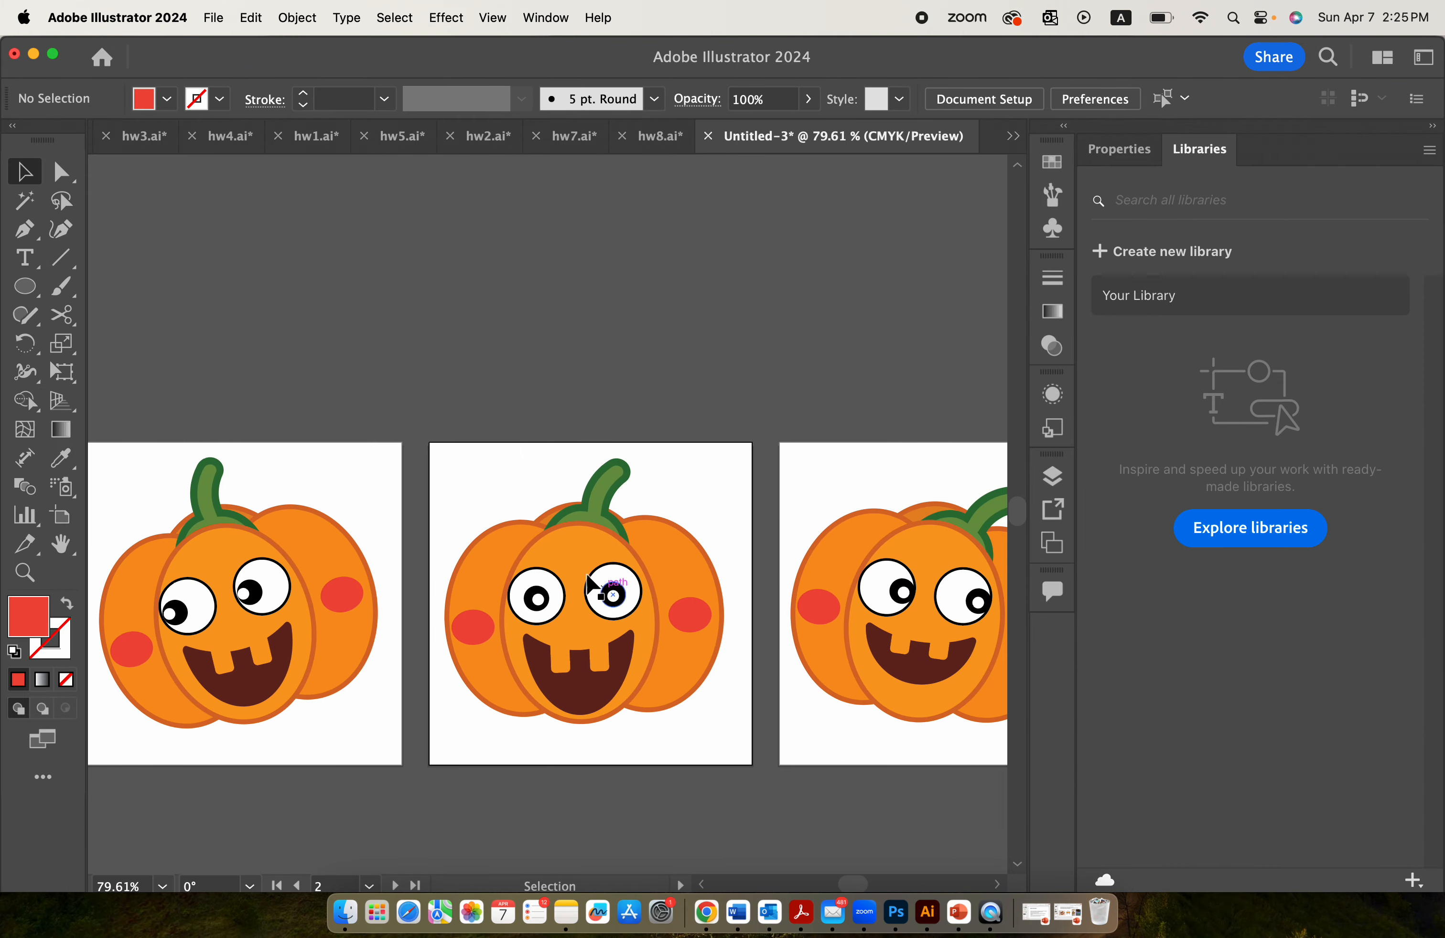
scroll(621, 590, "down", 4)
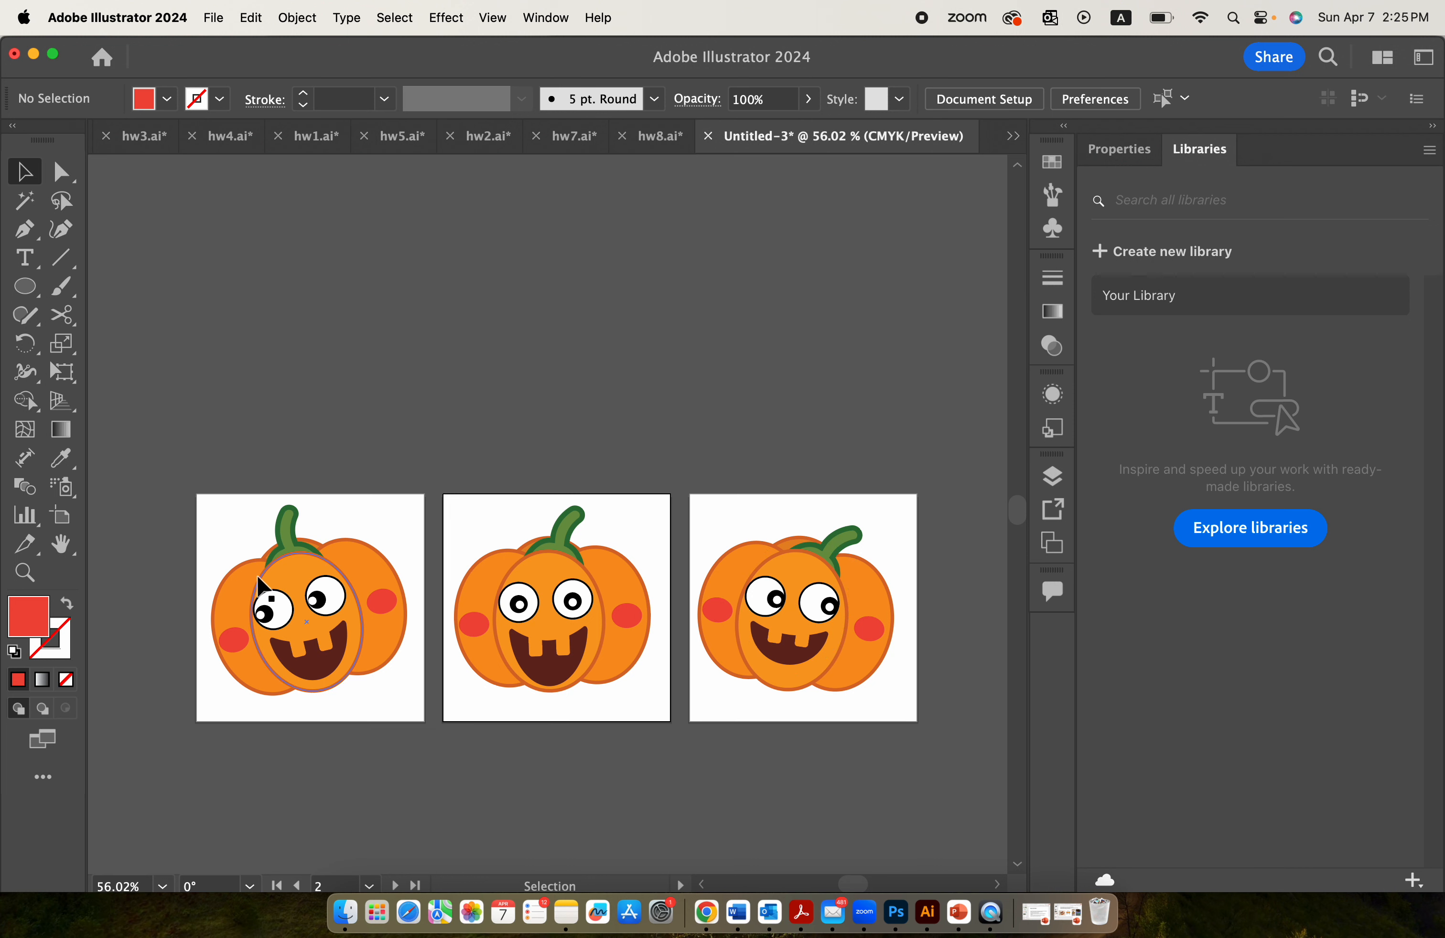
left_click(635, 600)
left_click(735, 520)
left_click_drag(736, 519, 874, 722)
left_click(874, 722)
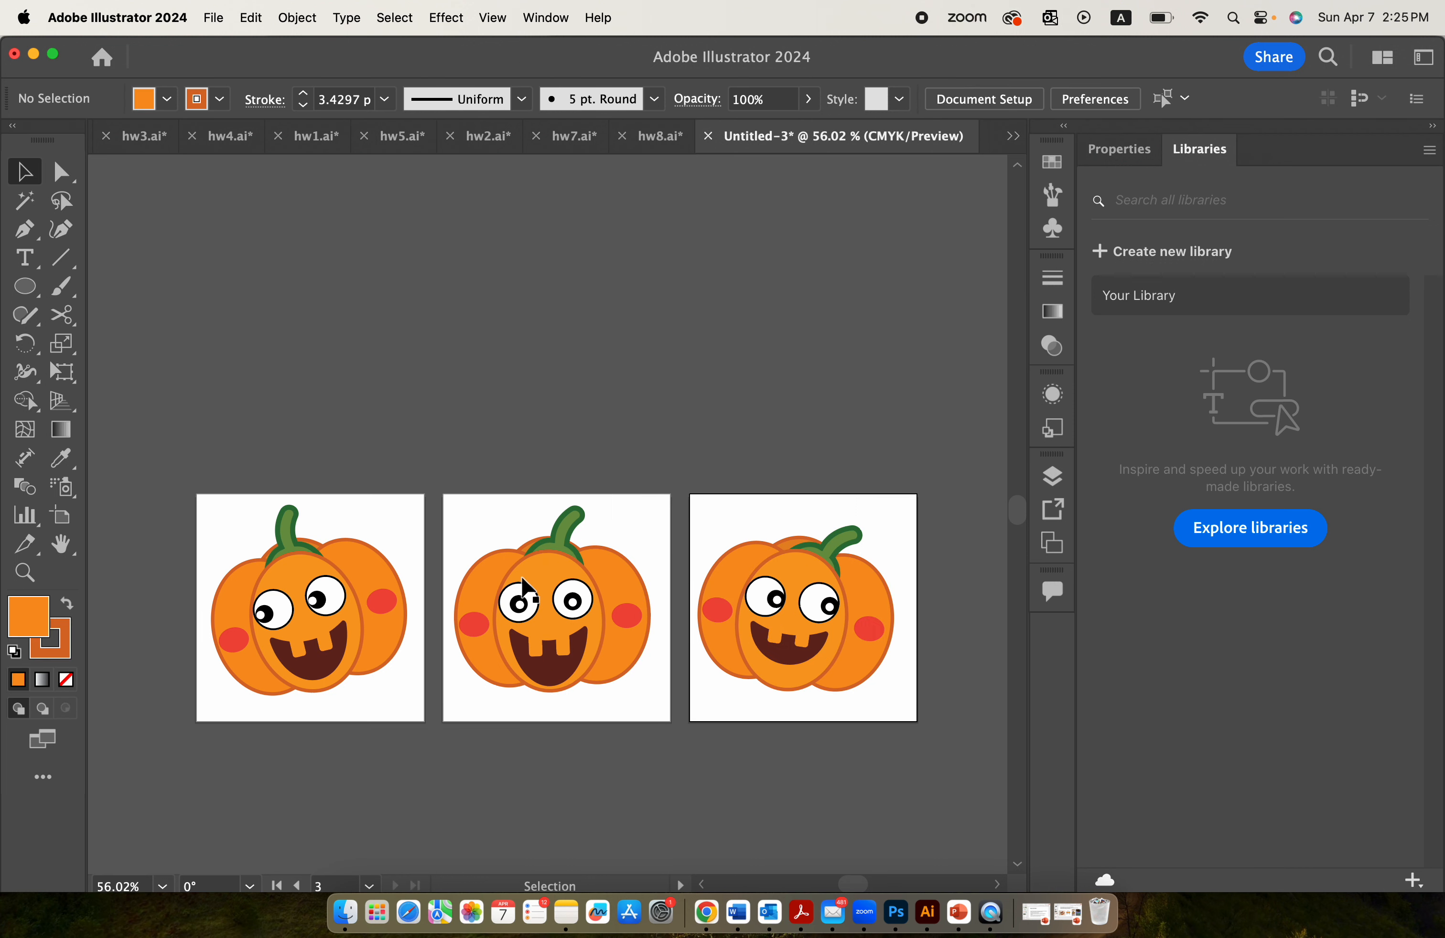
- Return to Photoshop and stop the animation playback
left_click(895, 912)
key("space")
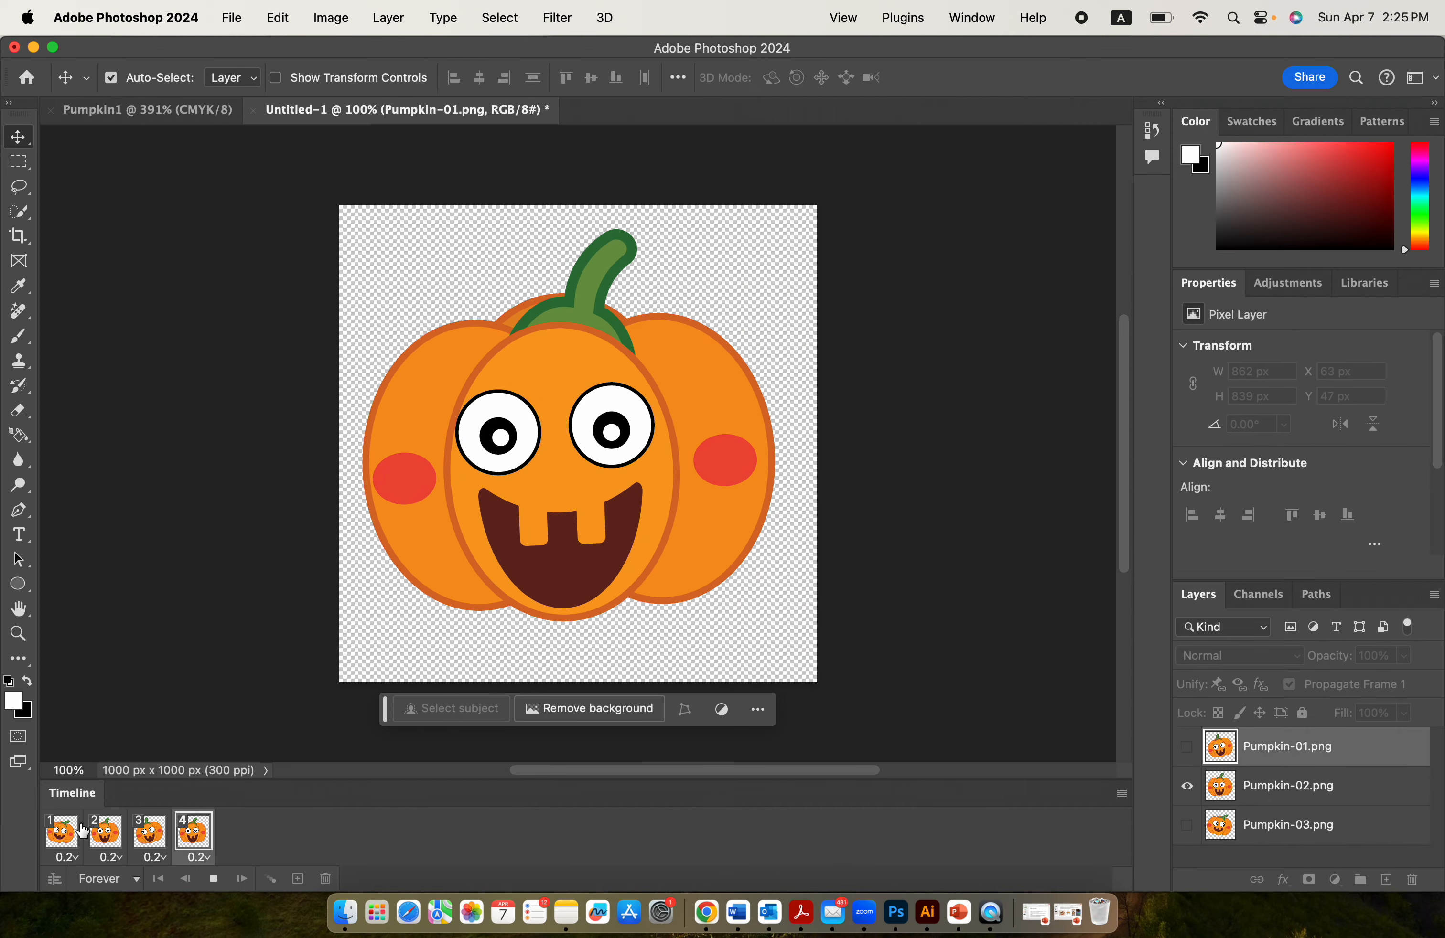
left_click(213, 883)
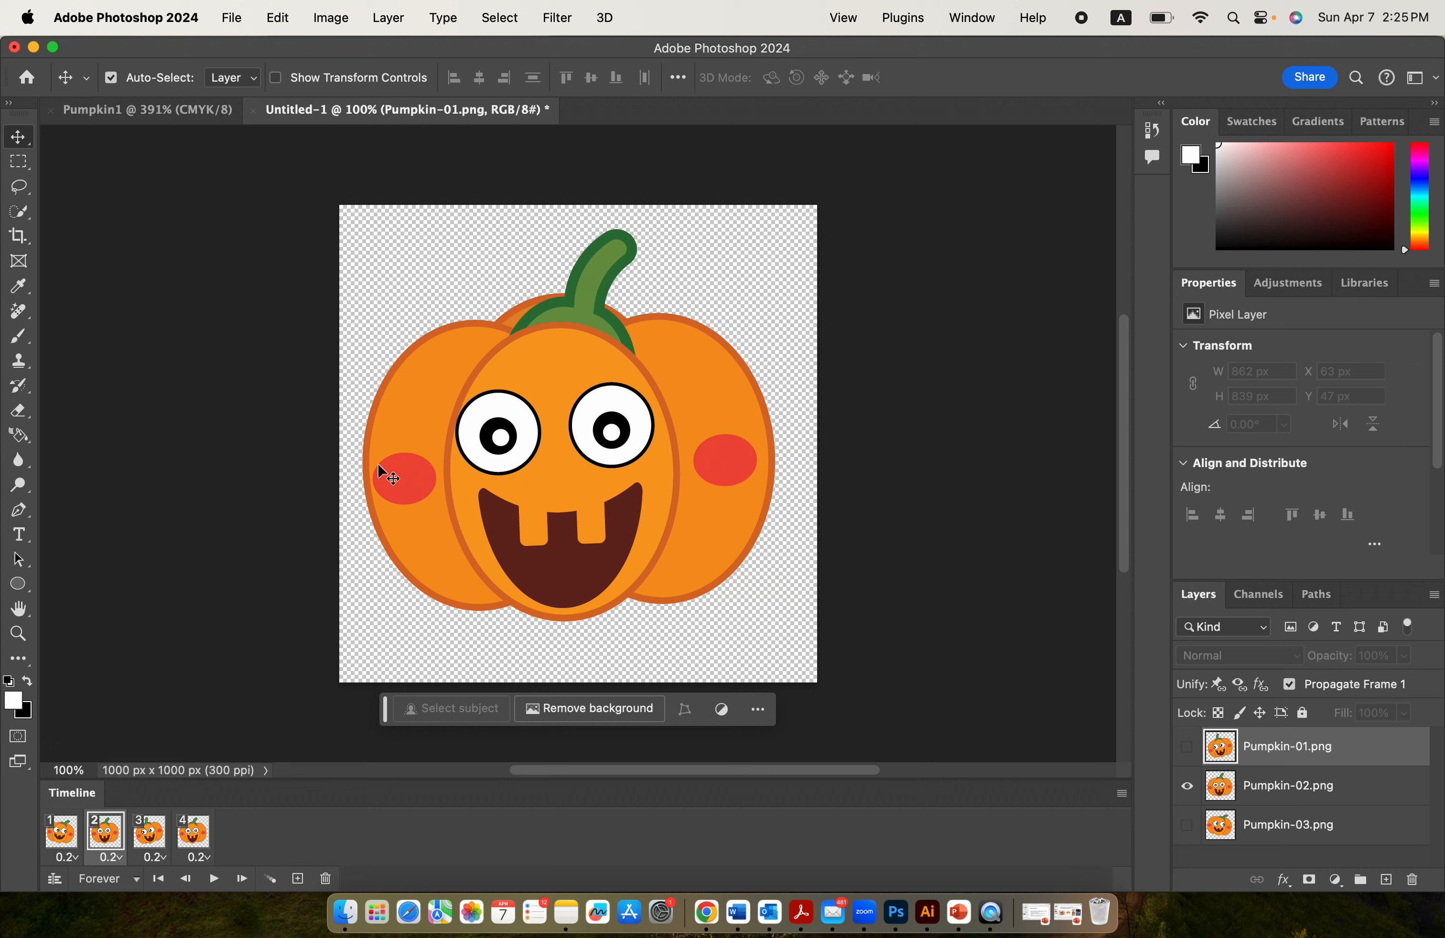
- Open Save for Web (Legacy) for the pumpkin animation and choose the GIF 128 Dithered preset
left_click(235, 17)
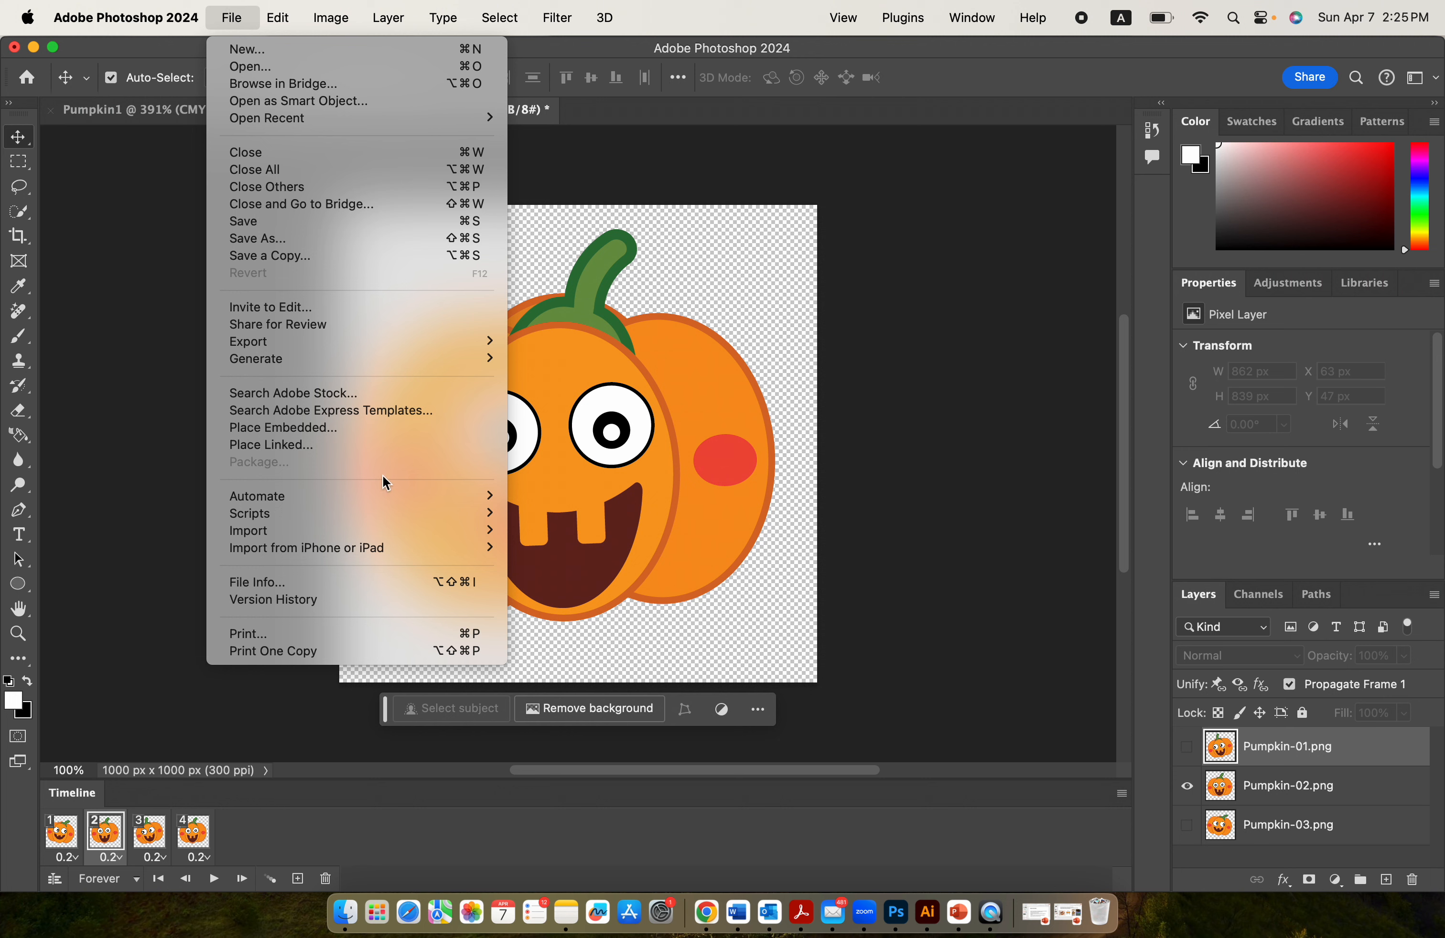
mouse_move(377, 349)
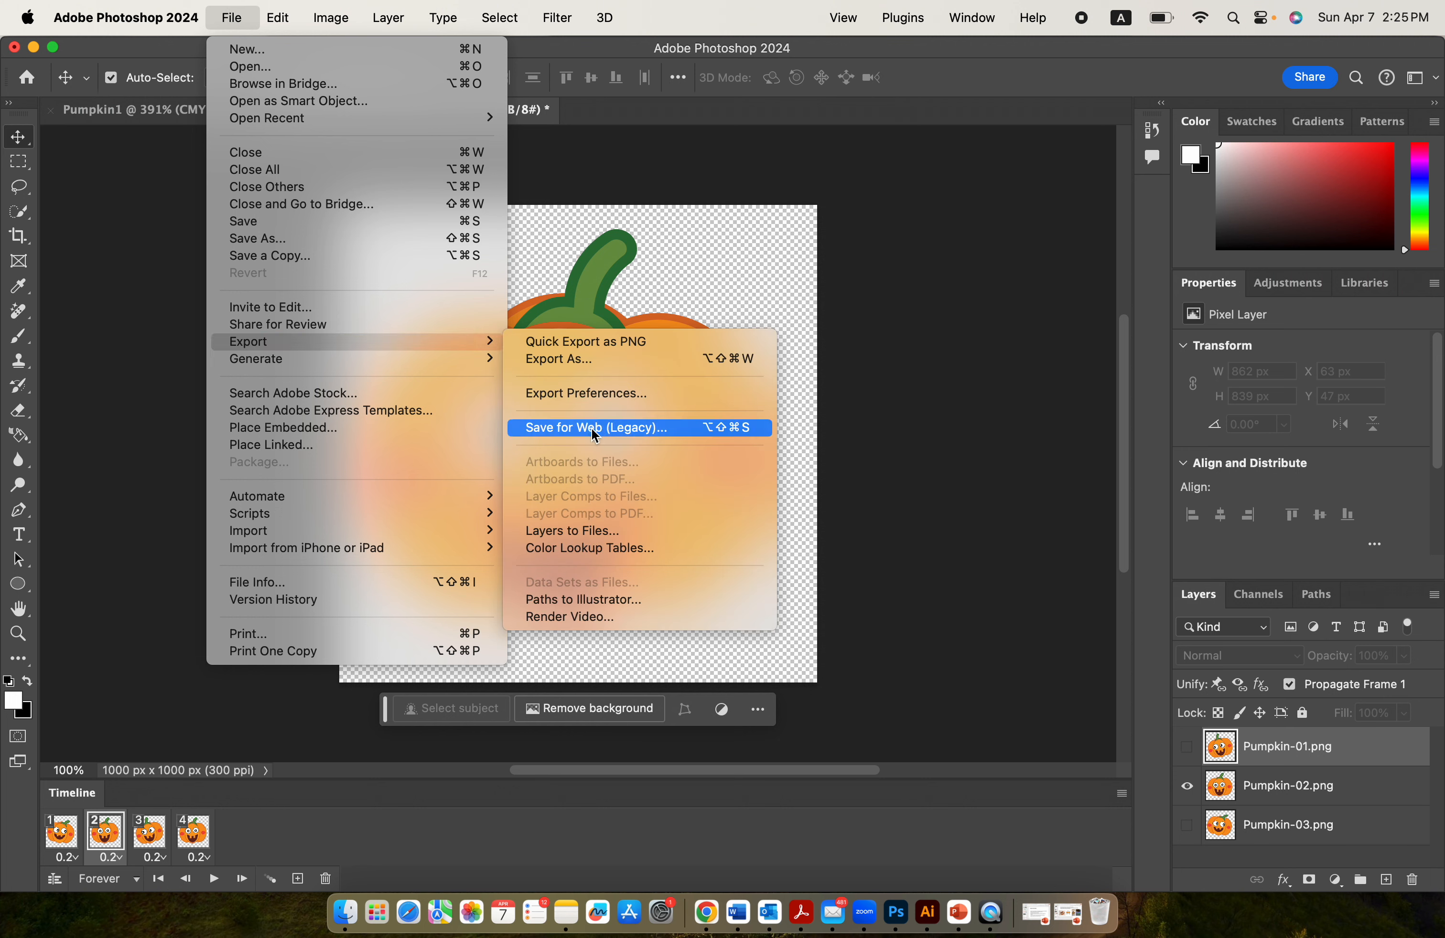
left_click(603, 429)
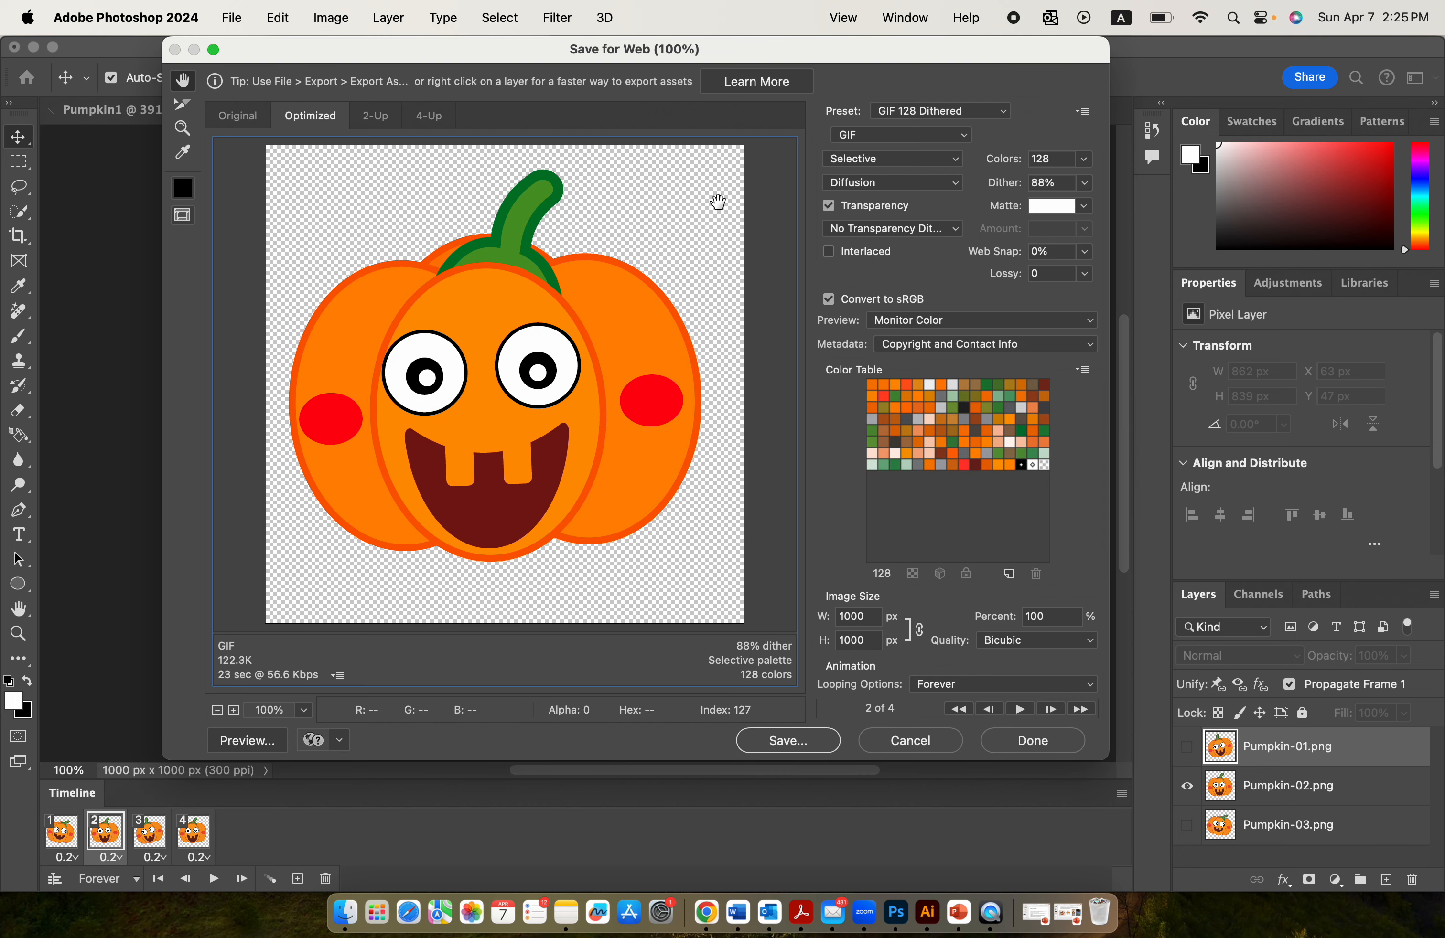
left_click(910, 112)
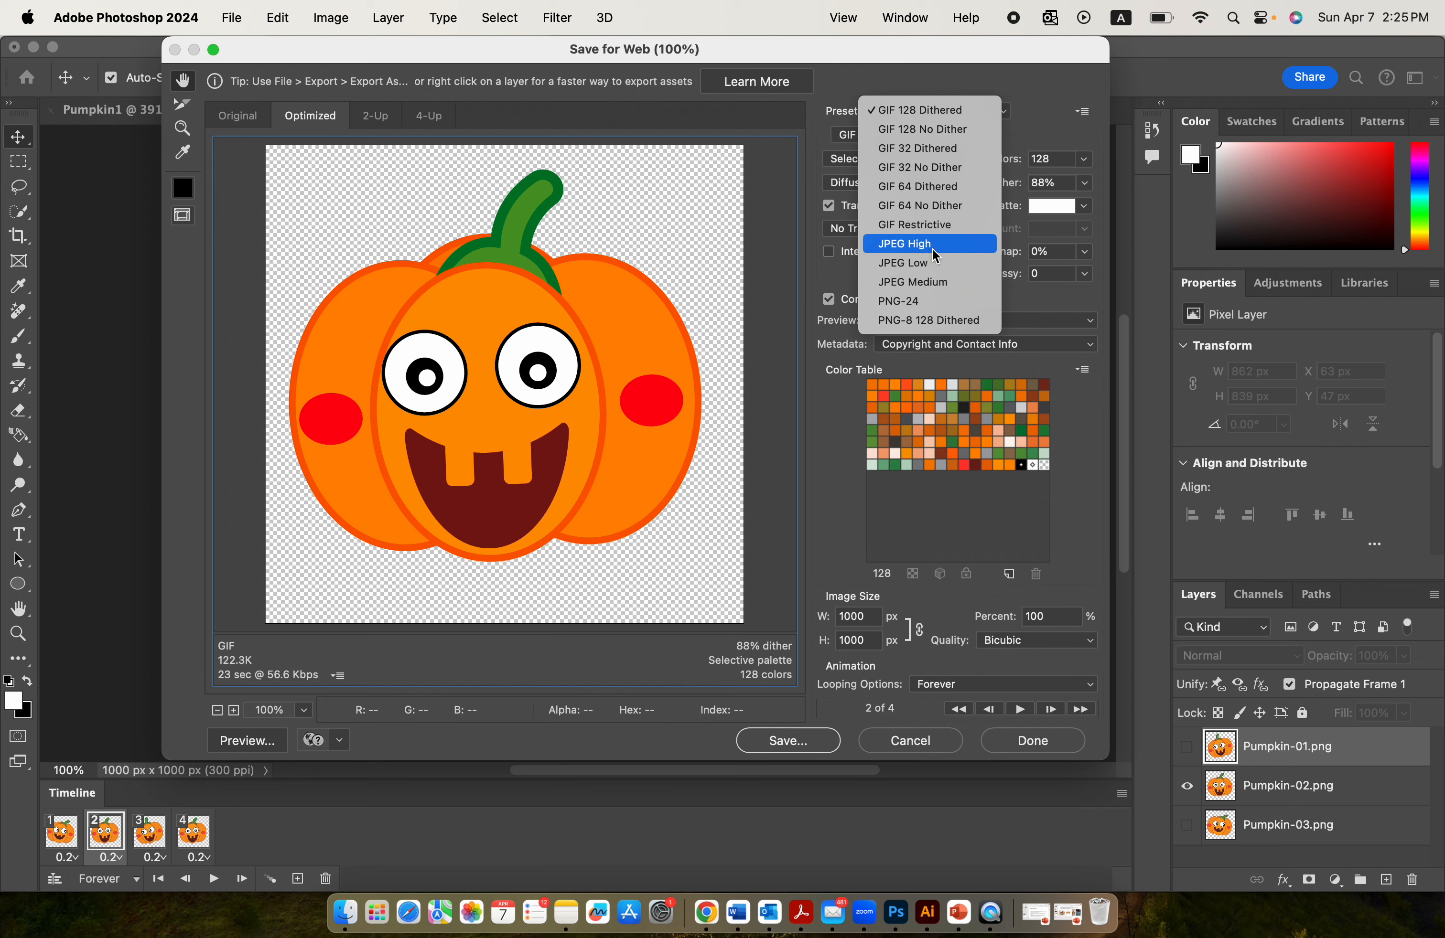
left_click(899, 247)
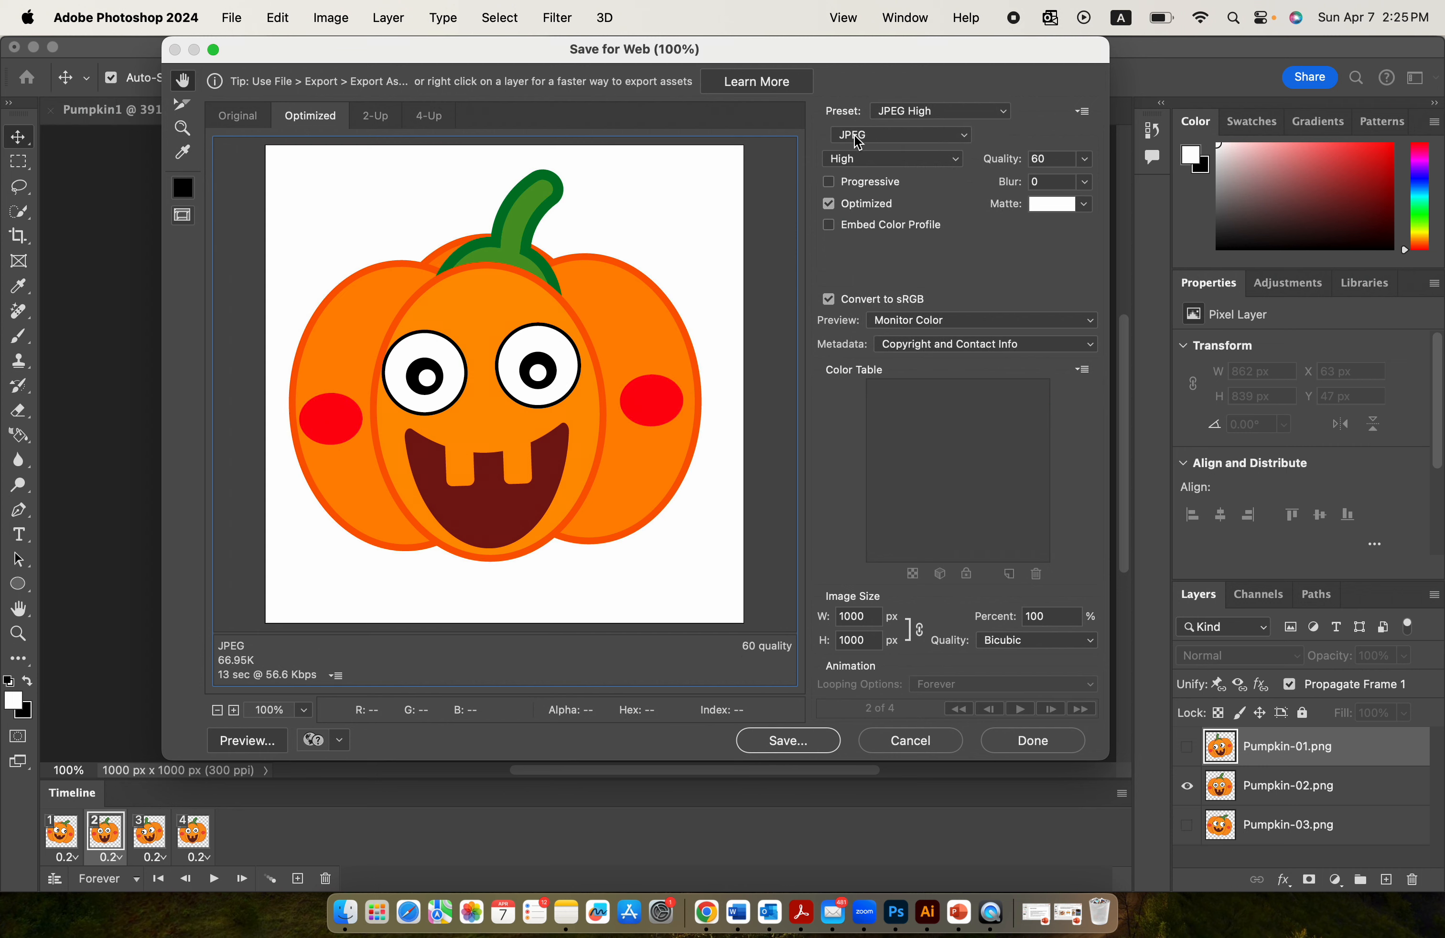
left_click(908, 114)
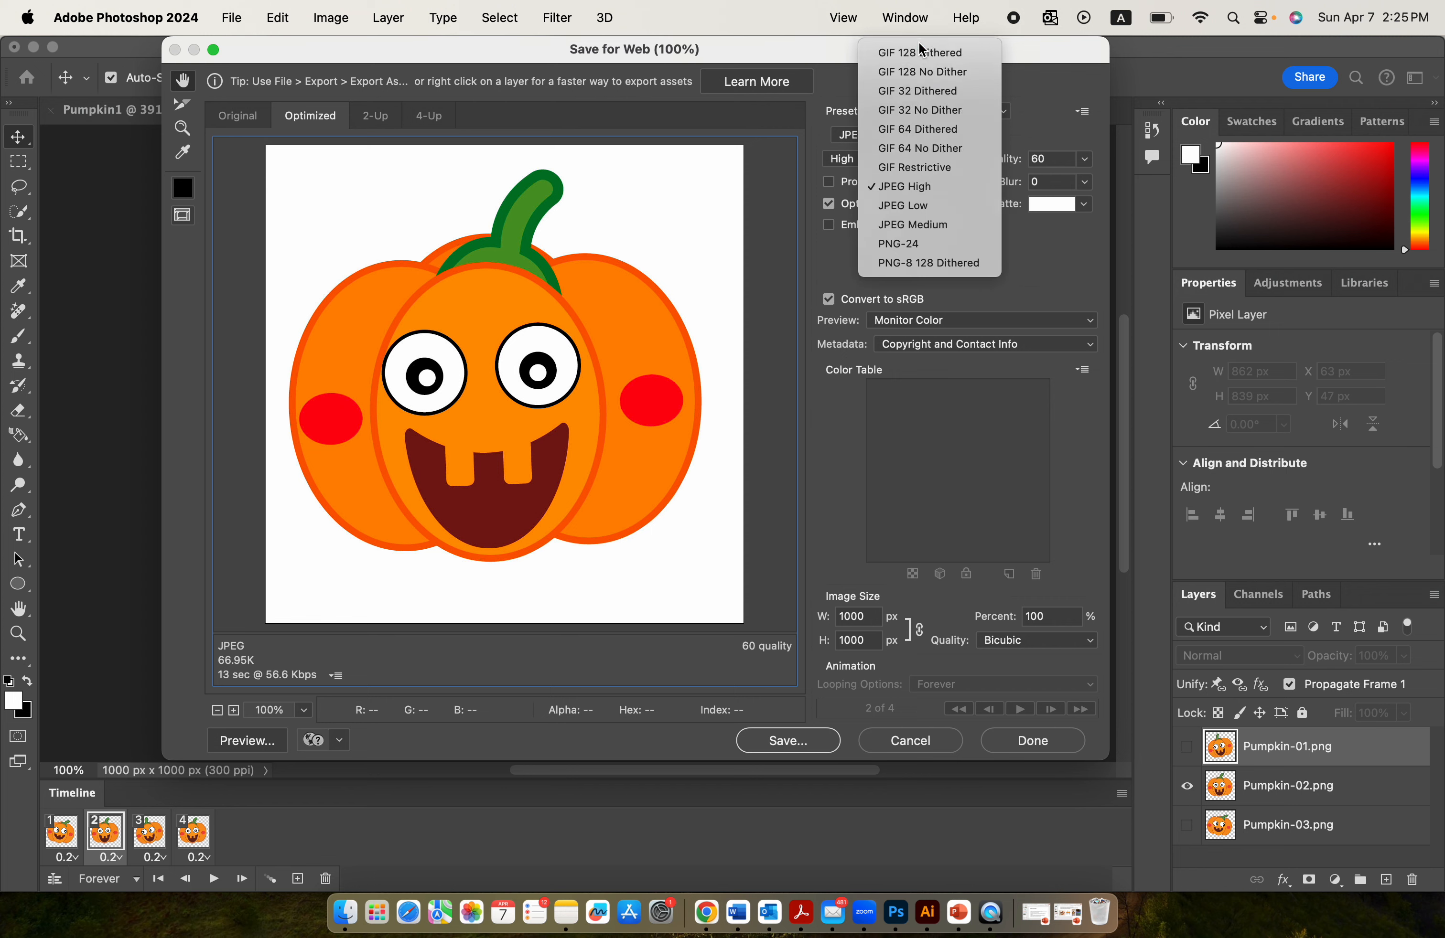
left_click(891, 55)
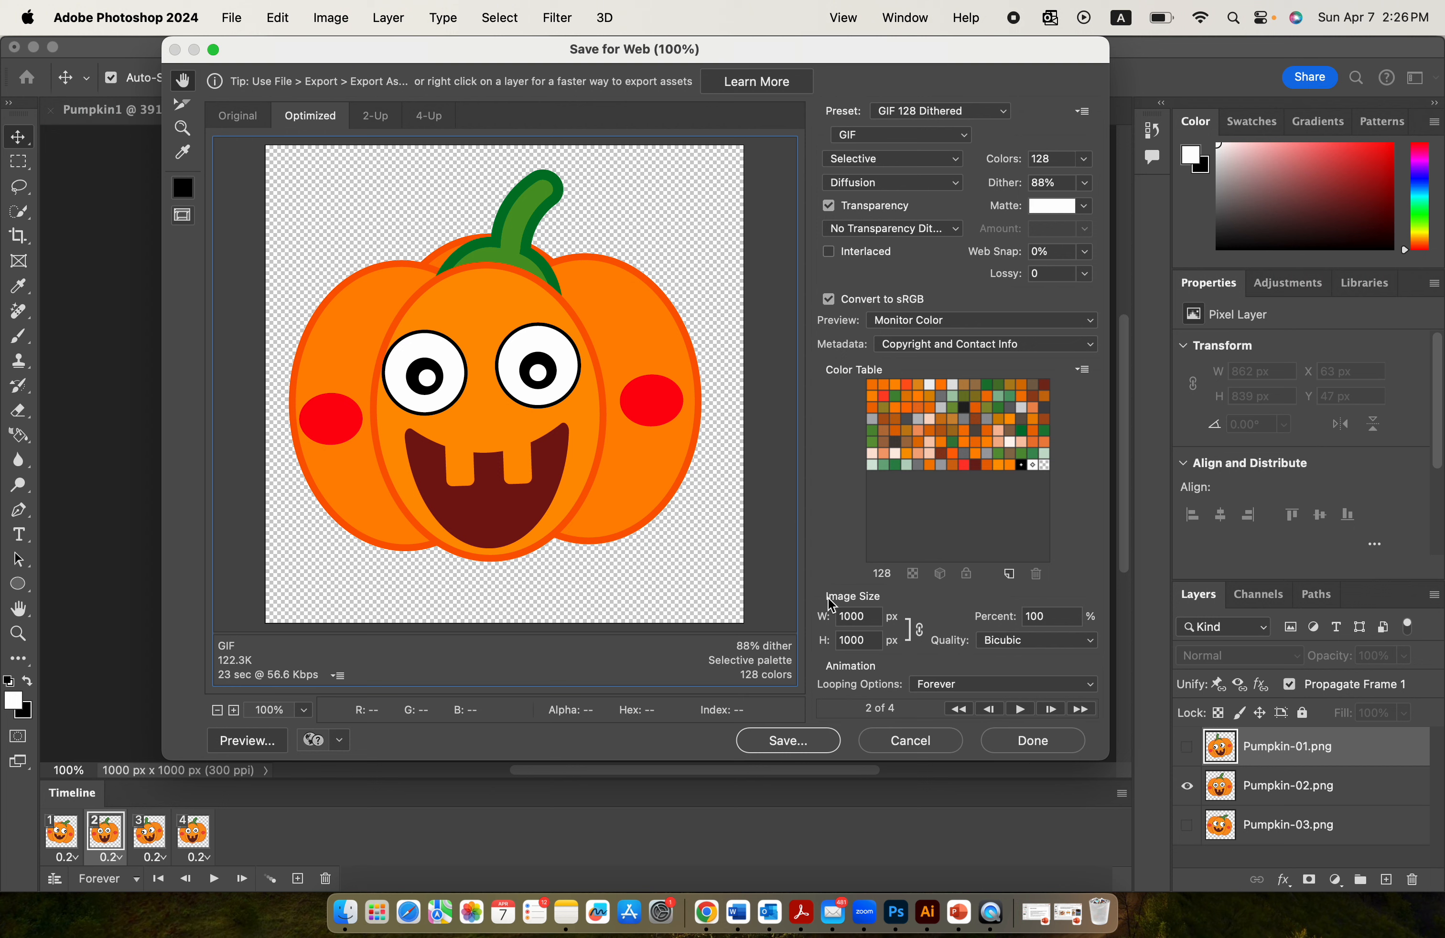
- Set the exported image size to 240 px wide and 240 px high
double_click(859, 617)
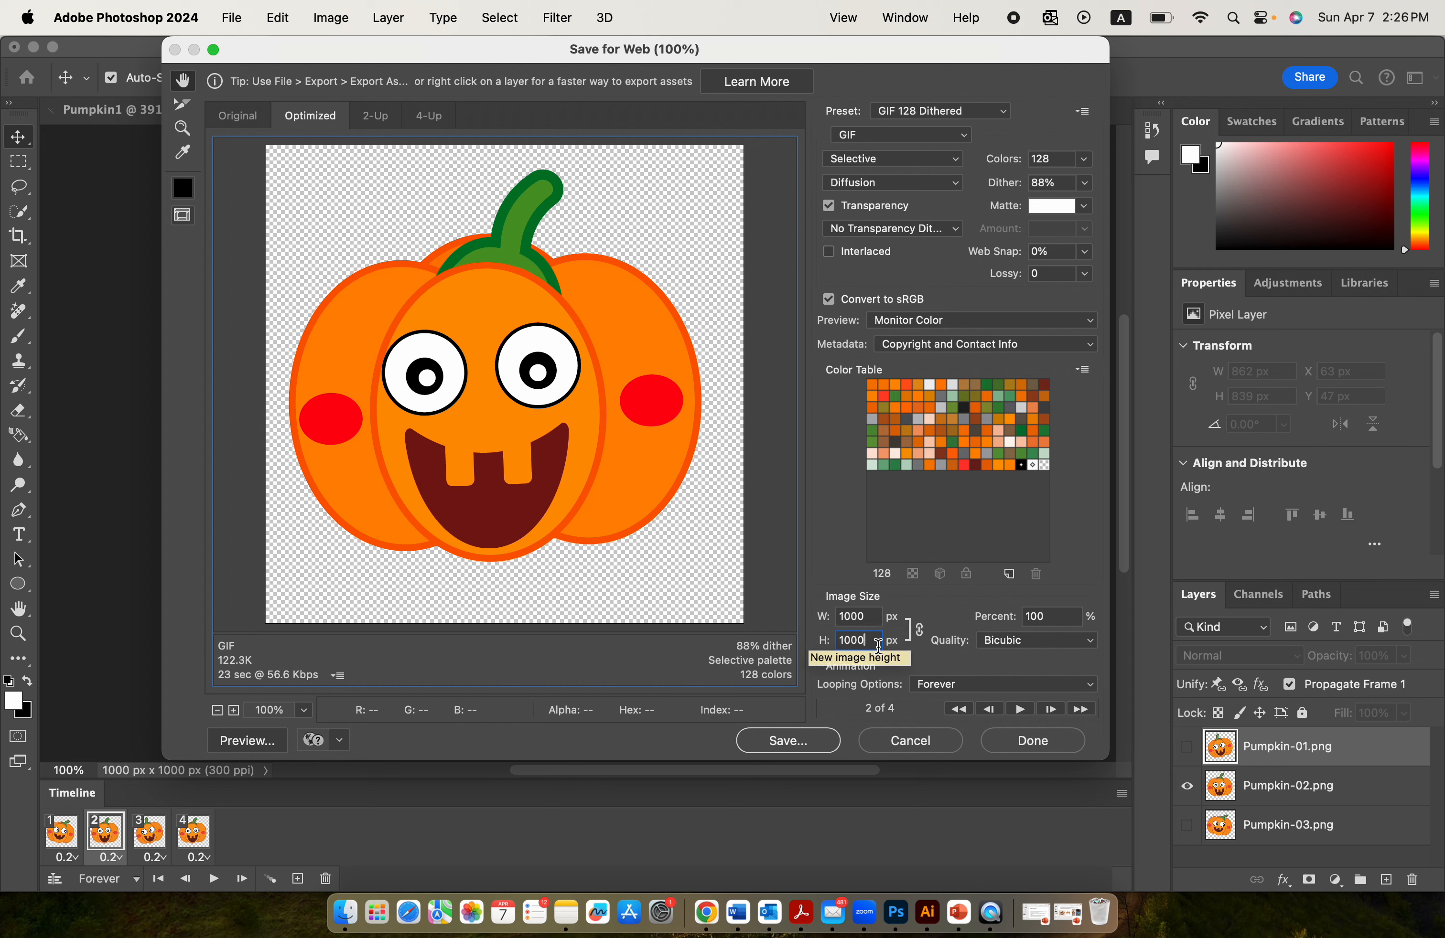
type("240")
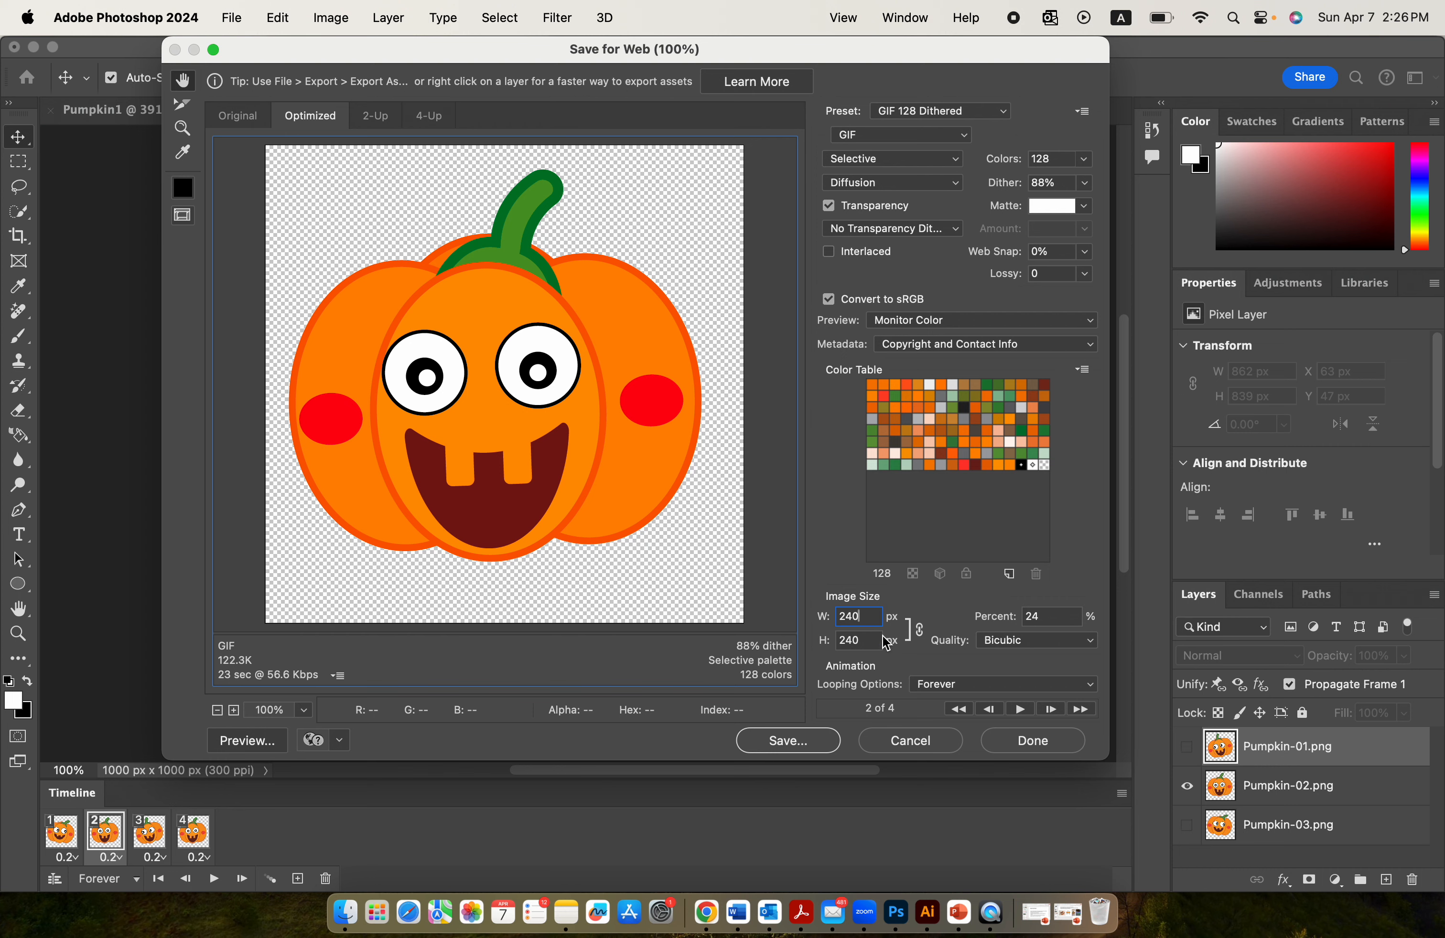
left_click(875, 646)
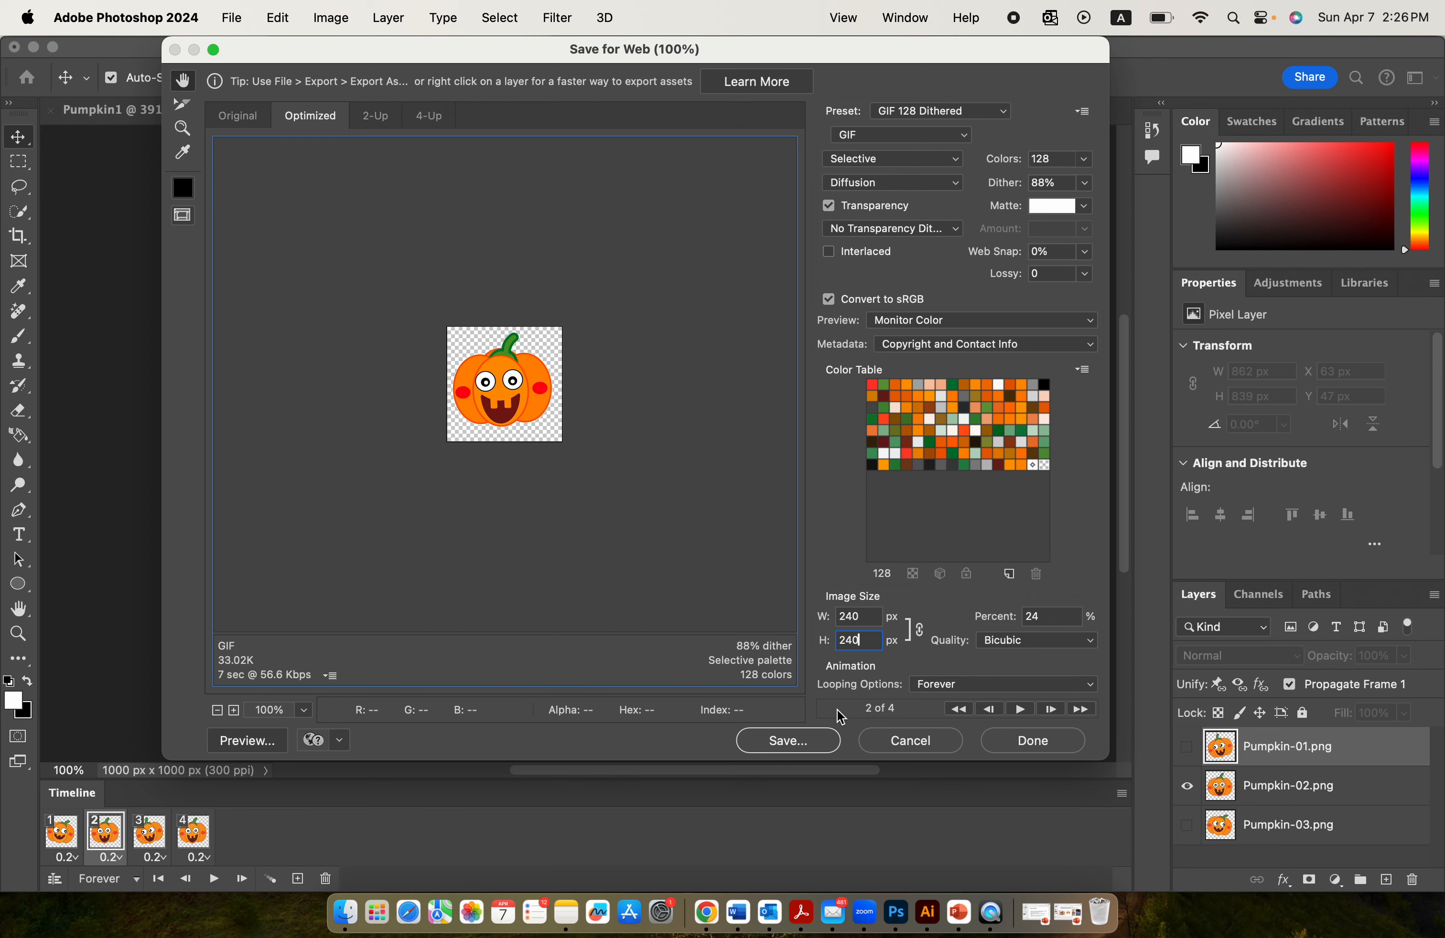
- Save the optimized animation to the Desktop as Pumpkin1.gif
left_click(820, 744)
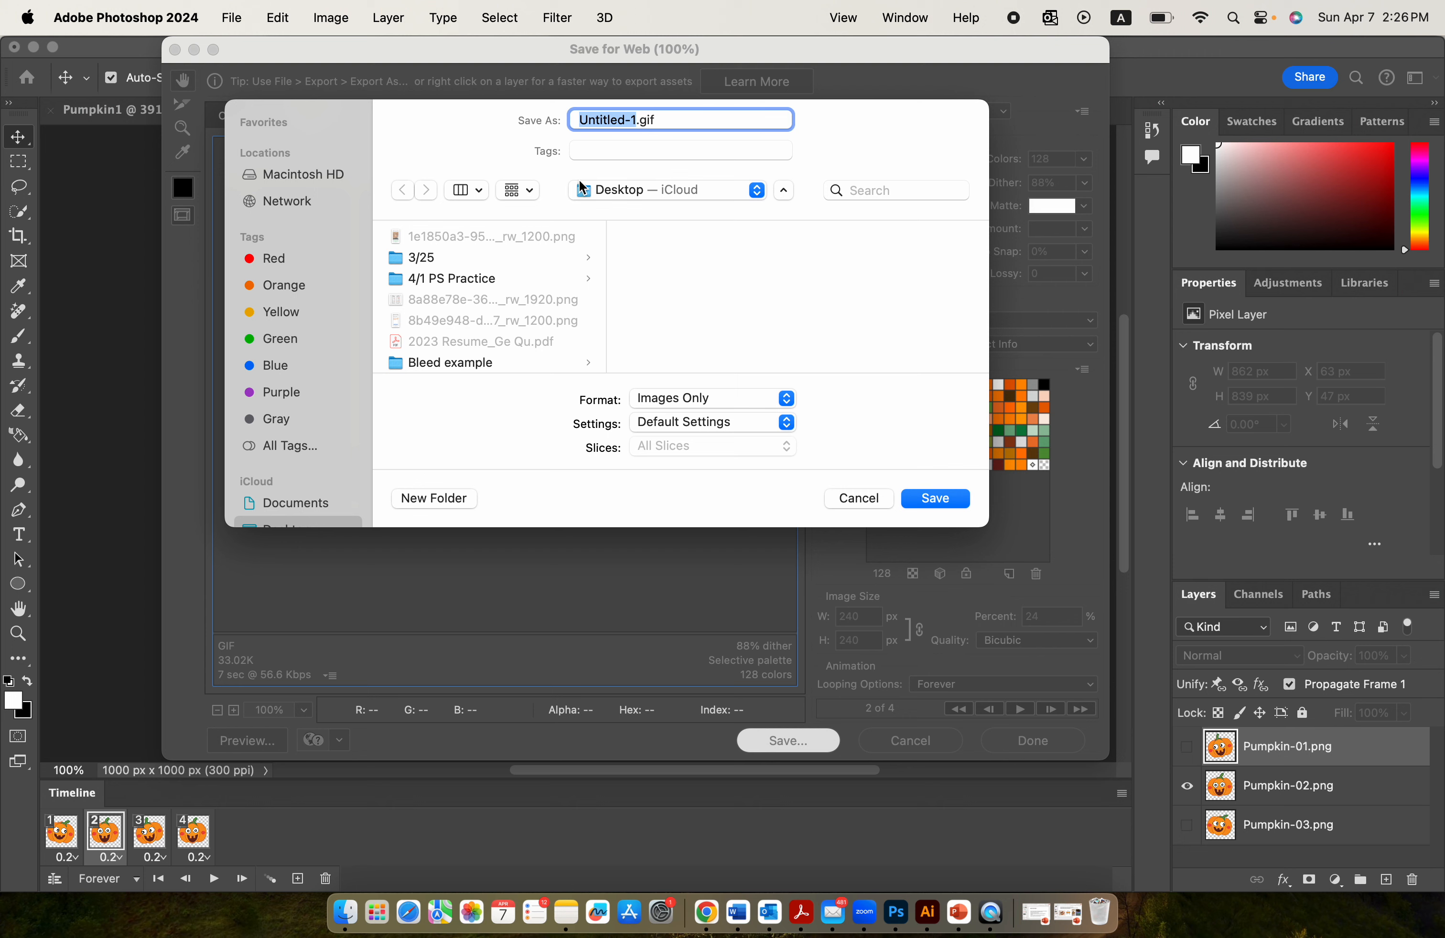
type("Pumpkin1")
left_click(933, 500)
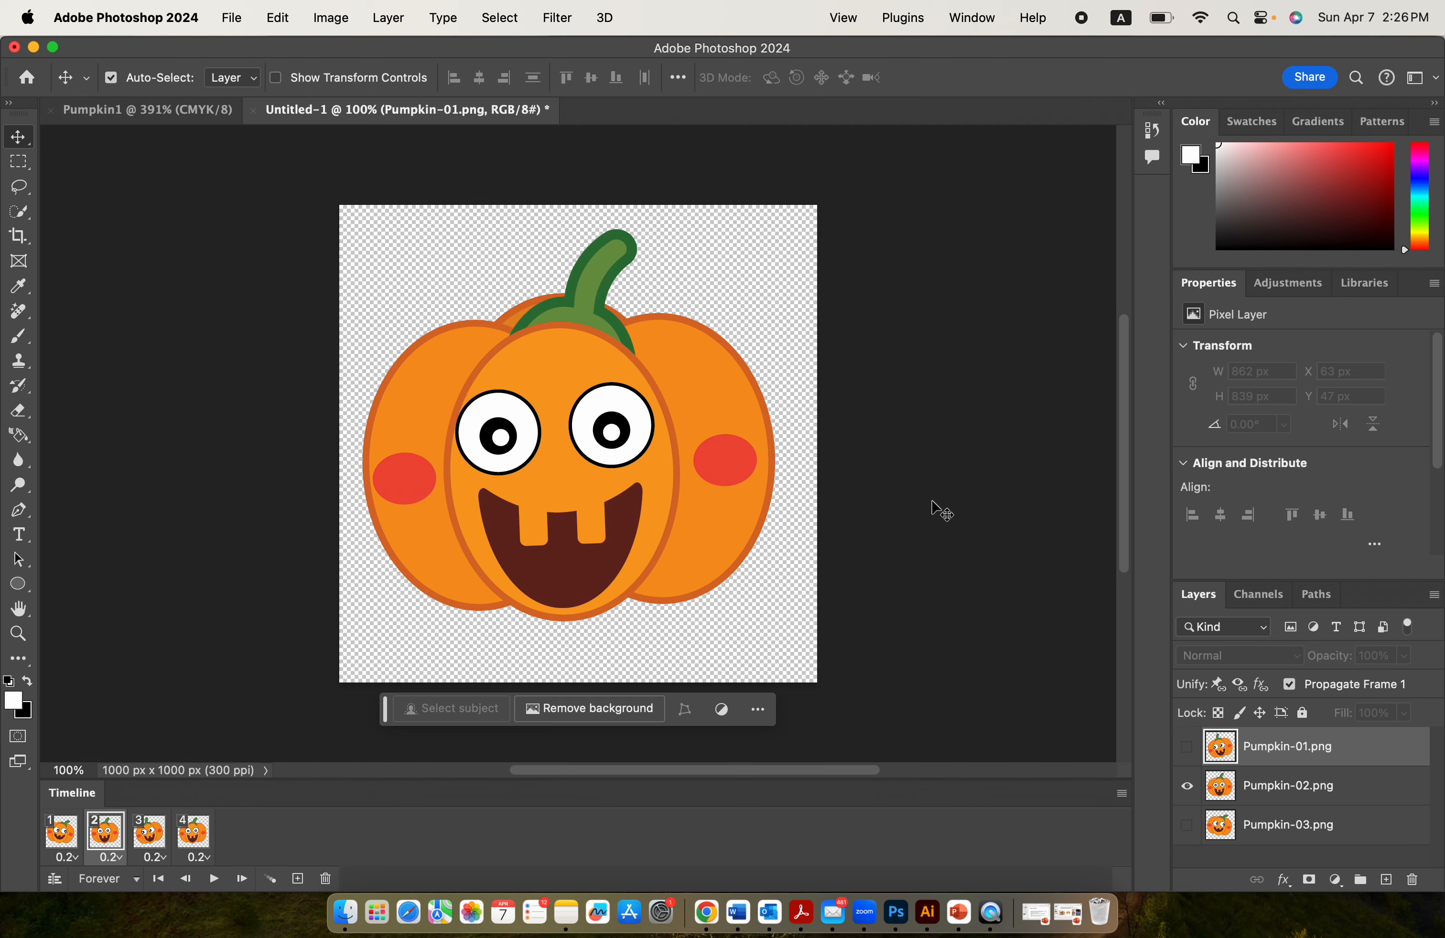
- Switch to Finder, go to the Desktop and open the exported Pumpkin1.gif in Preview
left_click(332, 912)
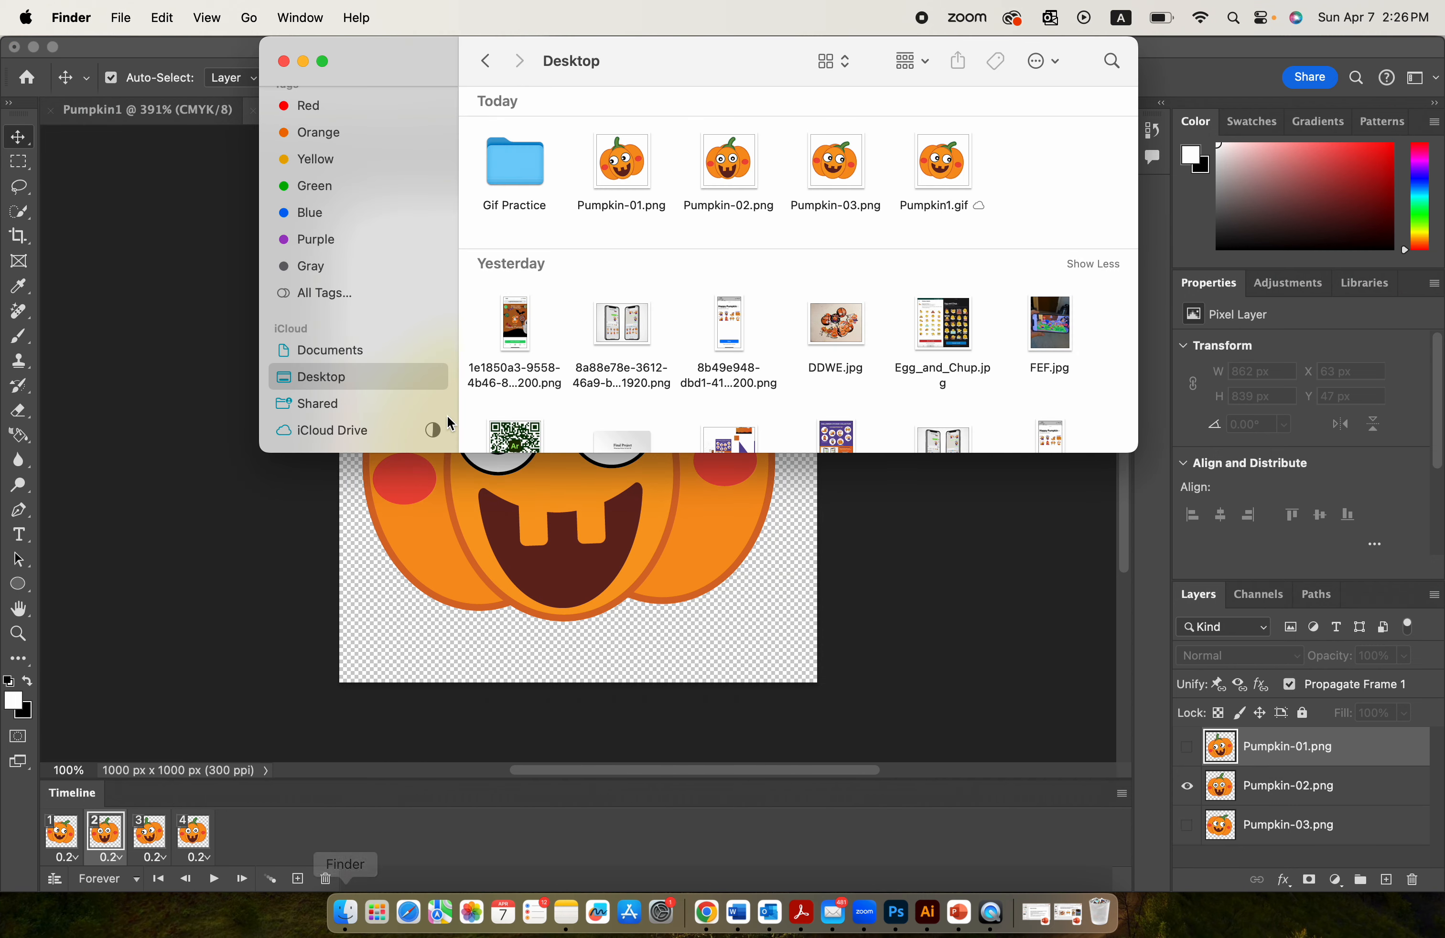
left_click(345, 405)
left_click(342, 376)
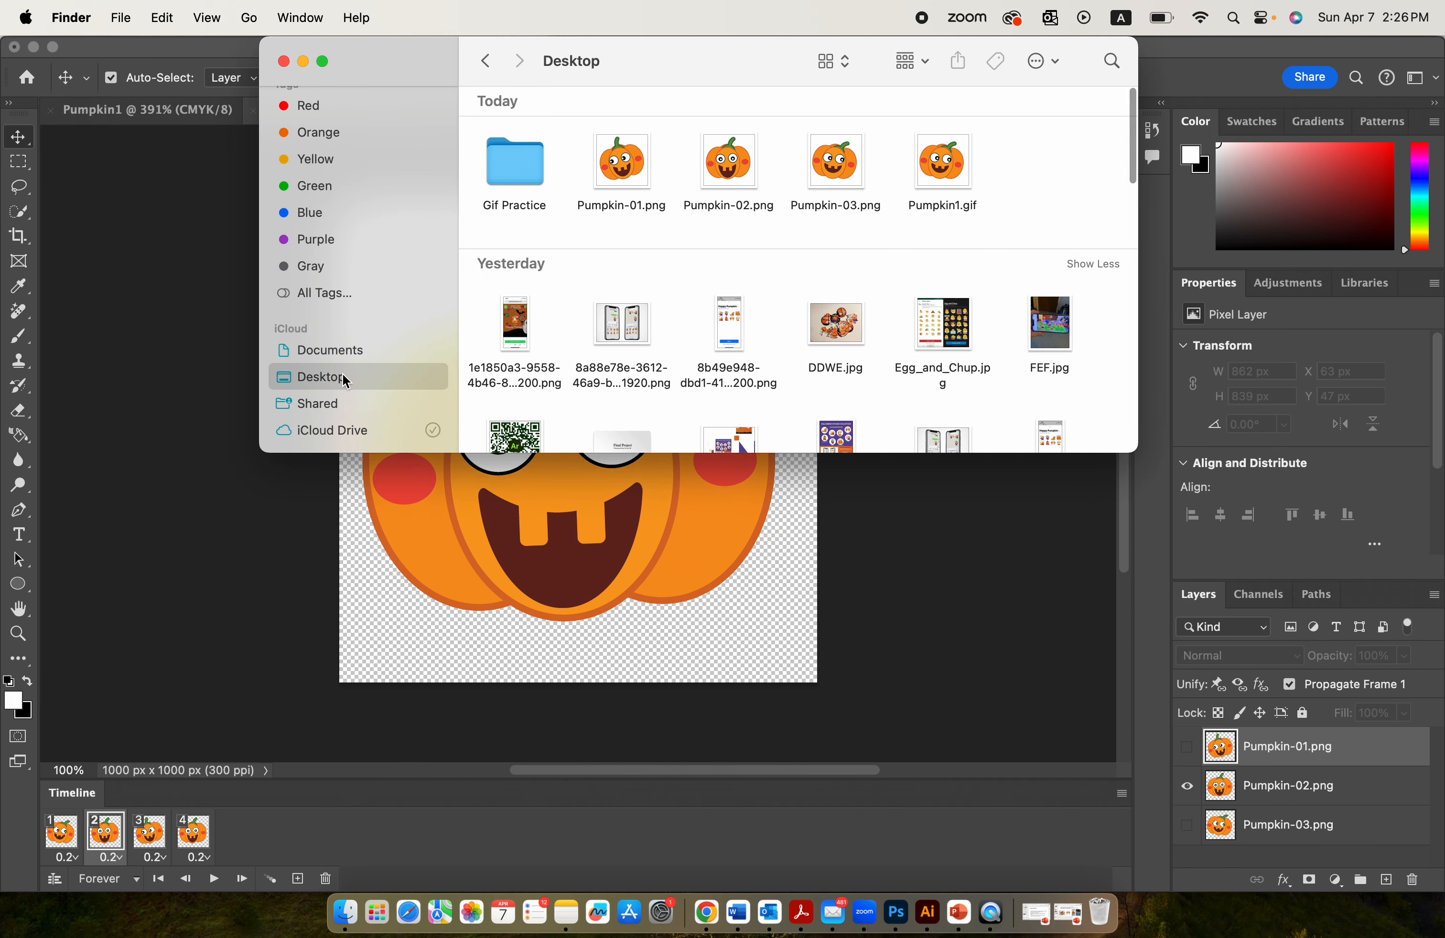
left_click(960, 173)
left_click(1009, 166)
double_click(954, 169)
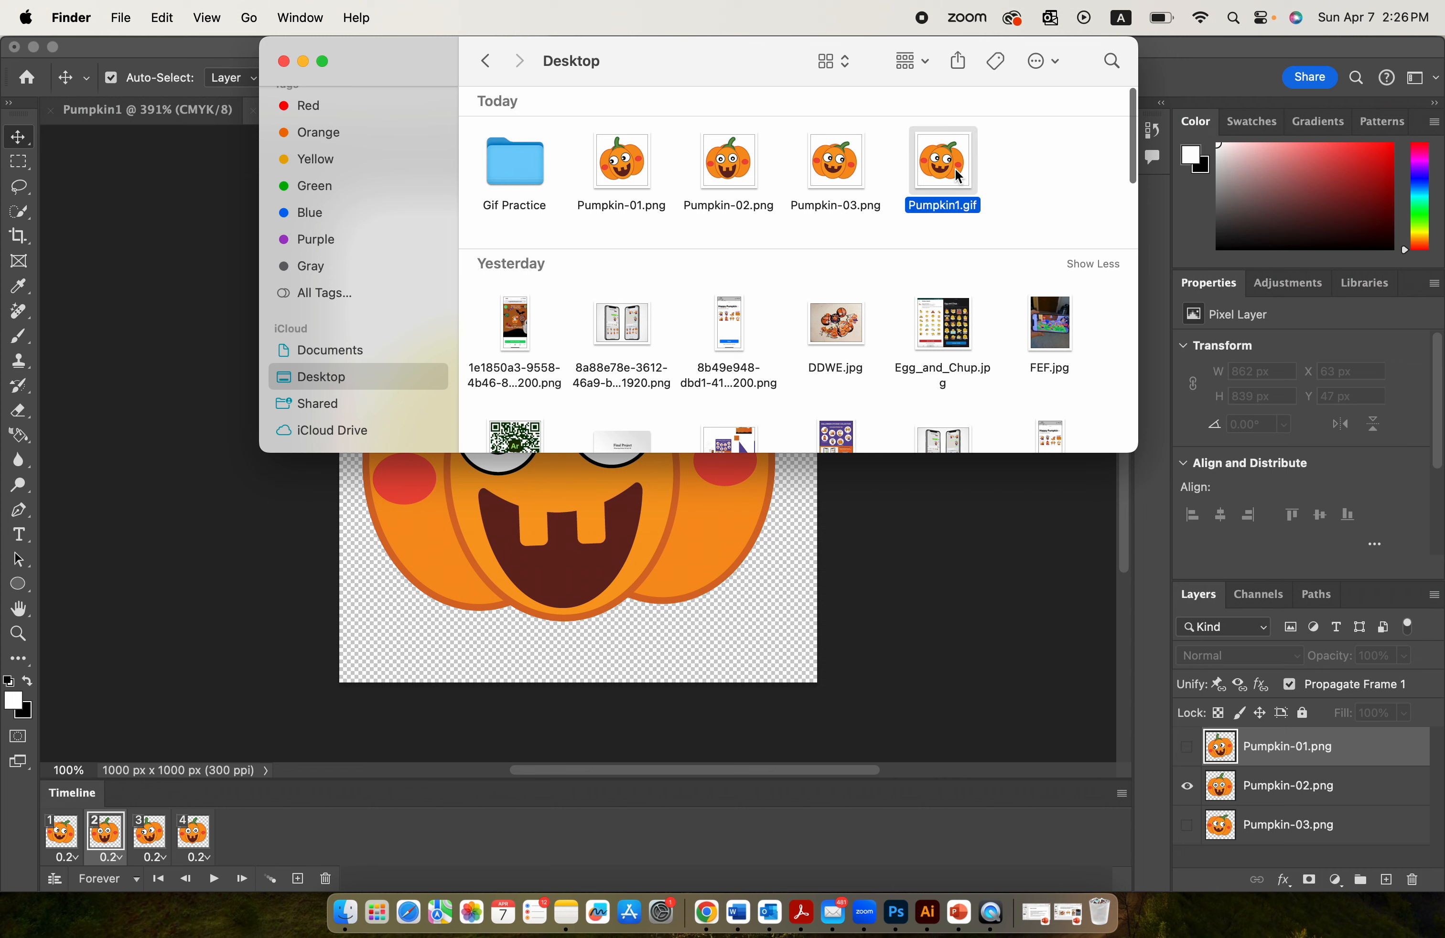
- Look through the individual frames of Pumpkin1.gif, reopen the file once more and close the preview
scroll(96, 208, "down", 3)
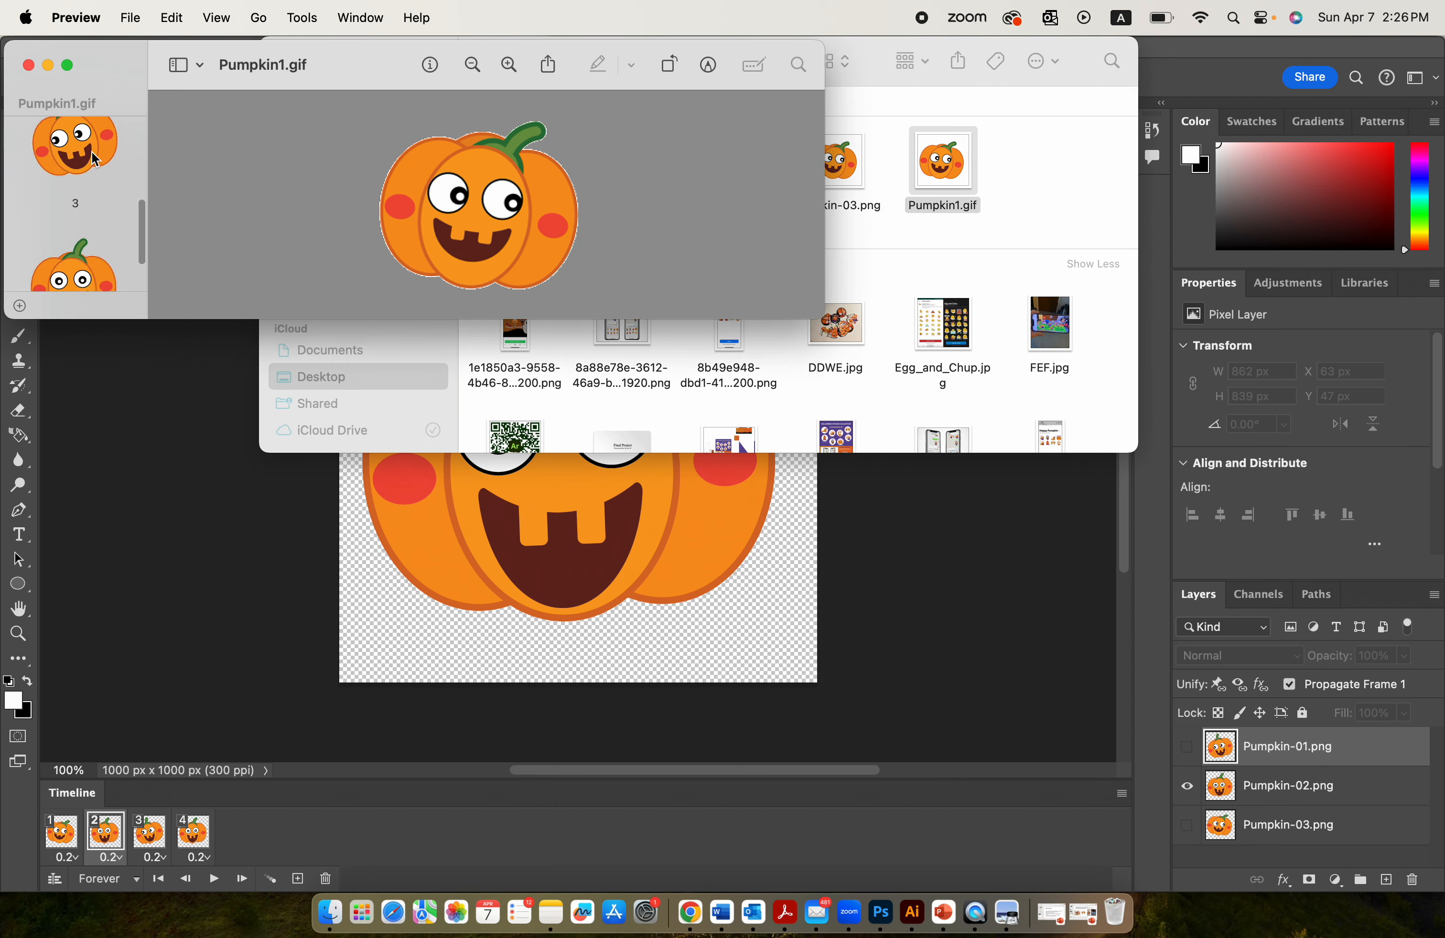
left_click(91, 151)
left_click(74, 261)
left_click(29, 64)
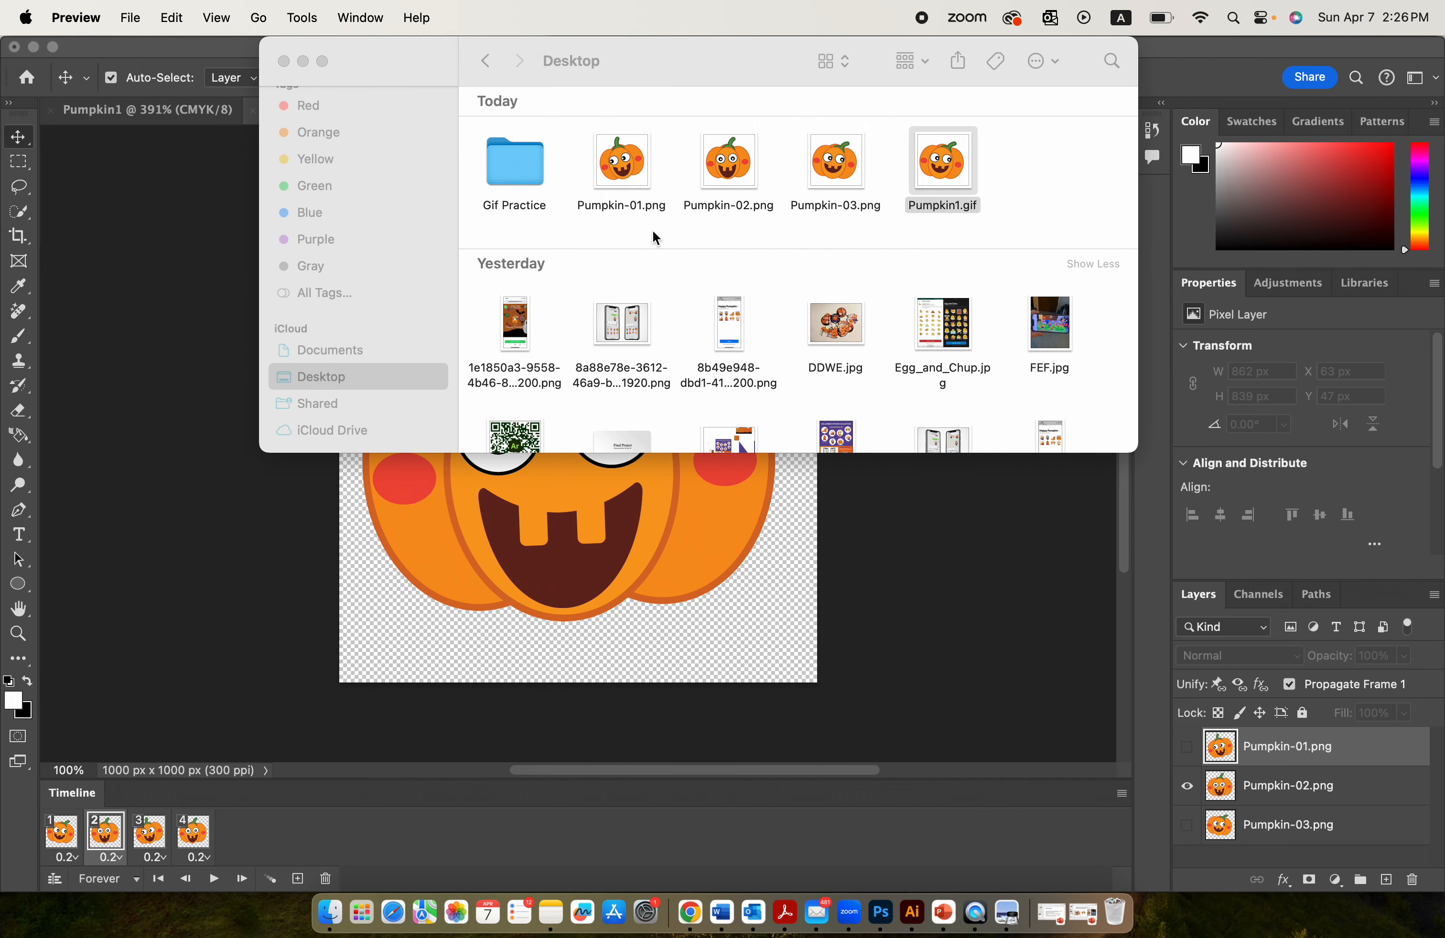
double_click(966, 158)
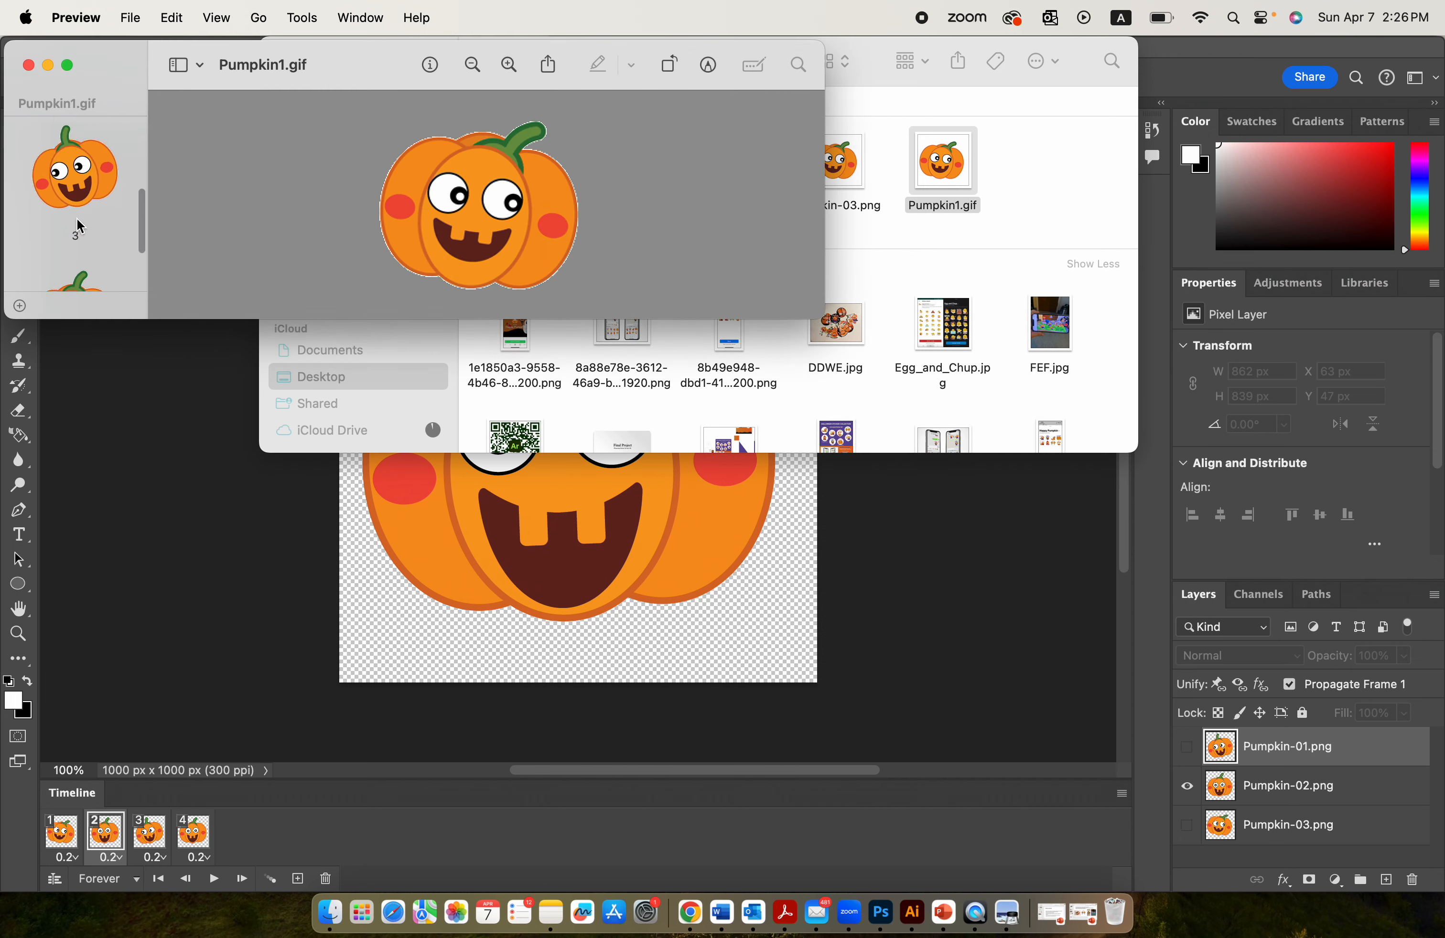
left_click(28, 64)
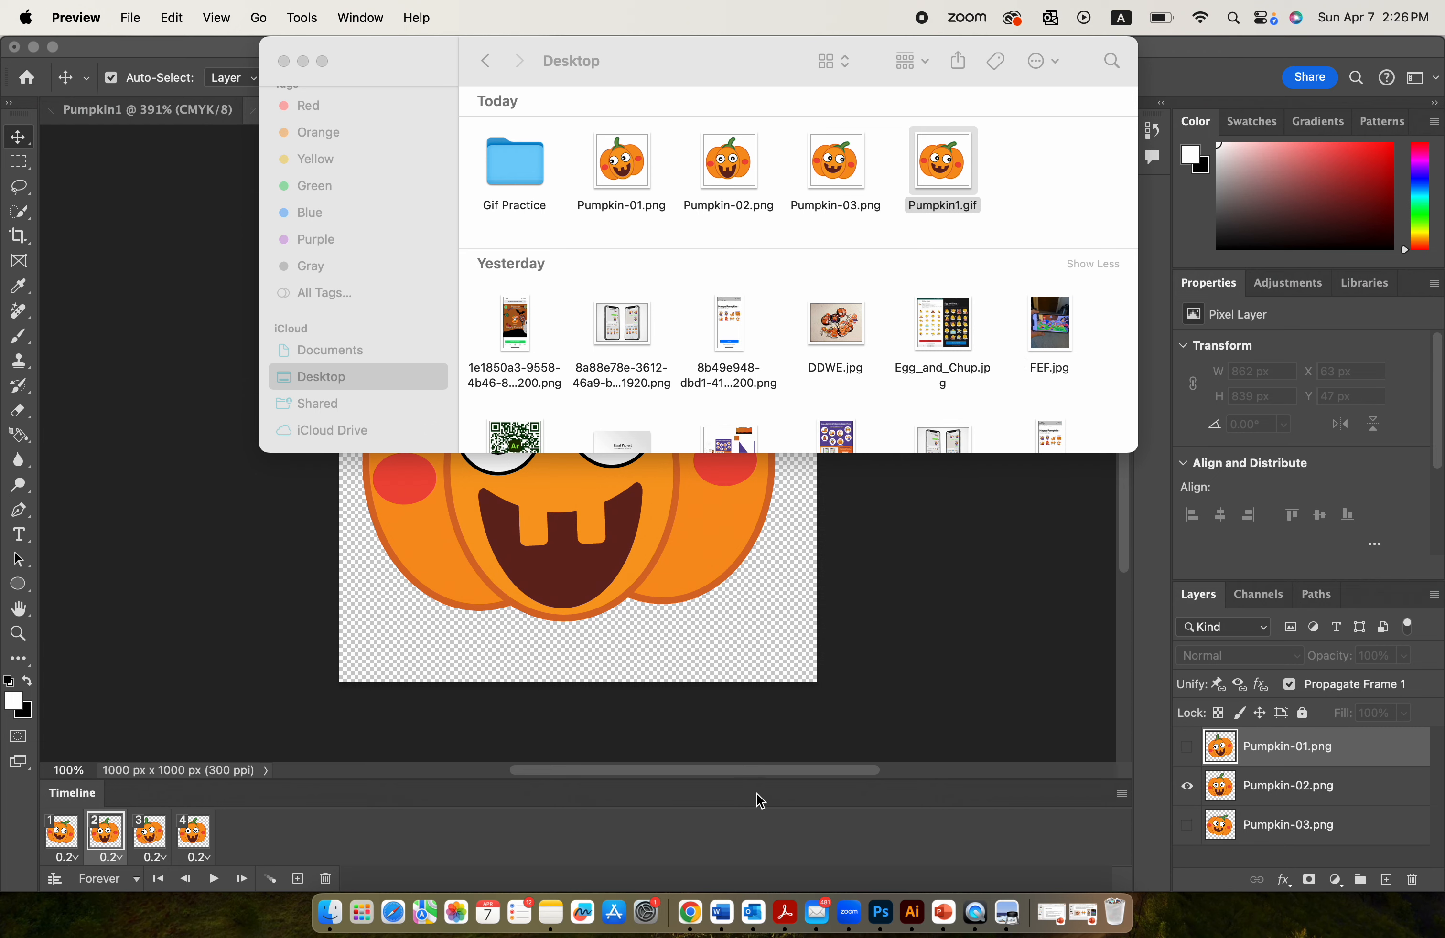
- Switch to Google Chrome and open a browser window with the first listed profile
left_click(690, 912)
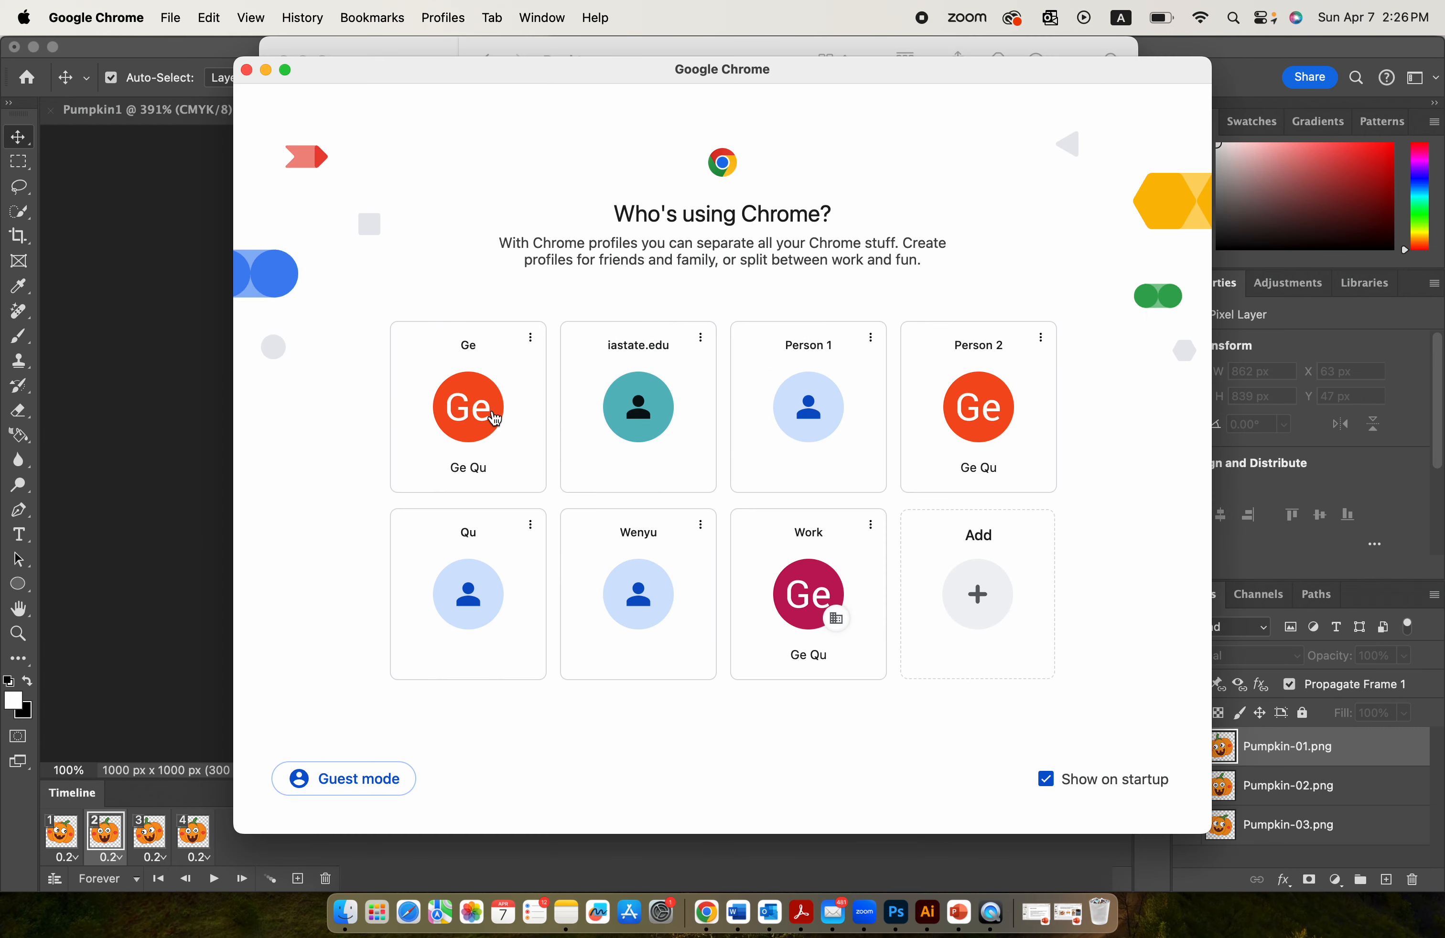
left_click(215, 402)
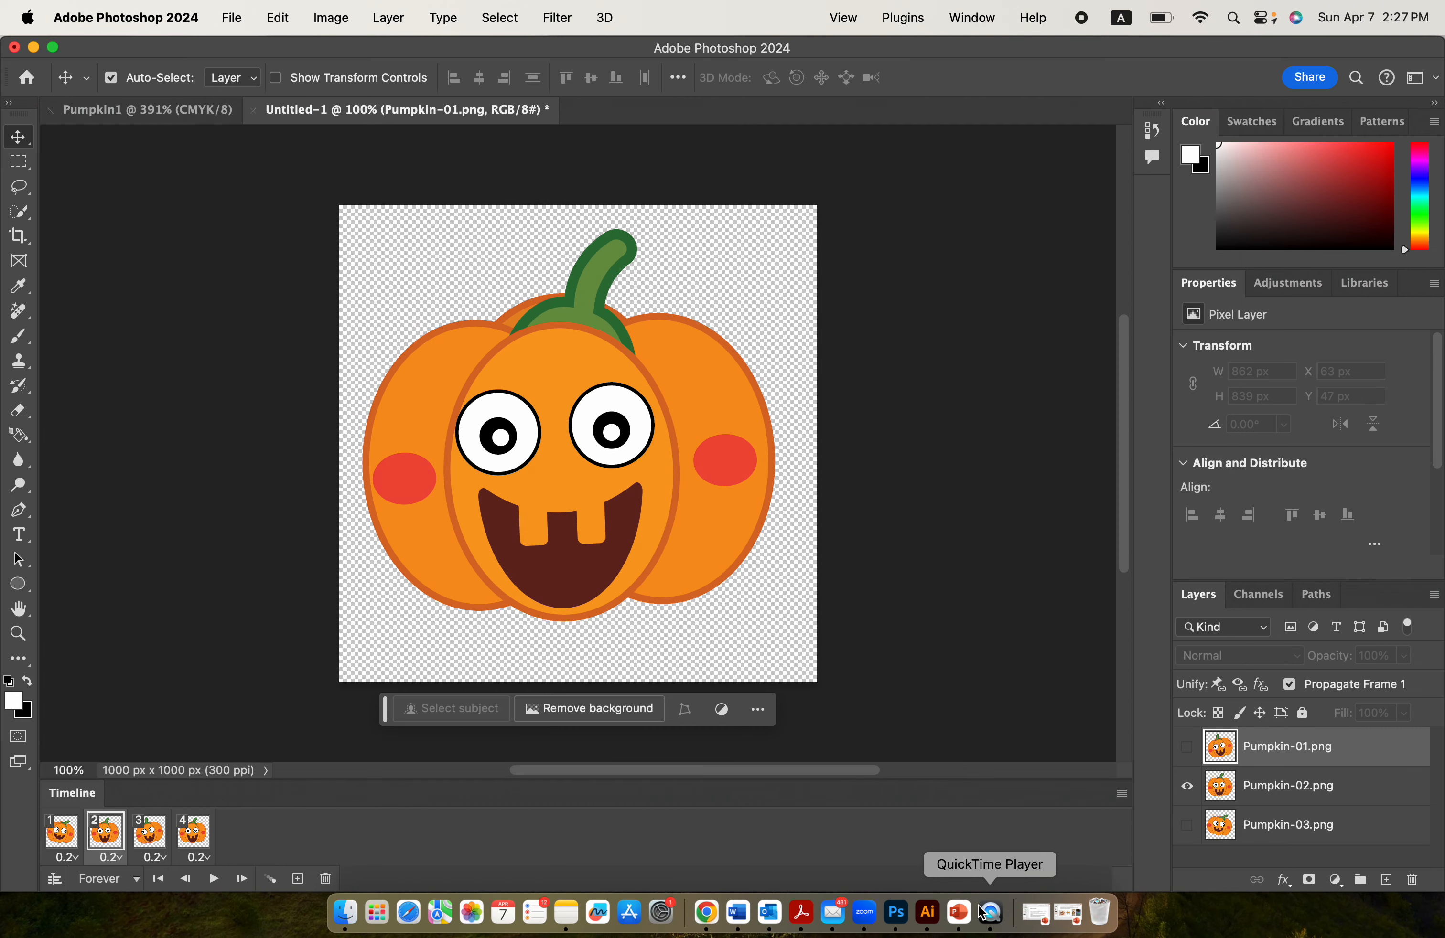
right_click(707, 913)
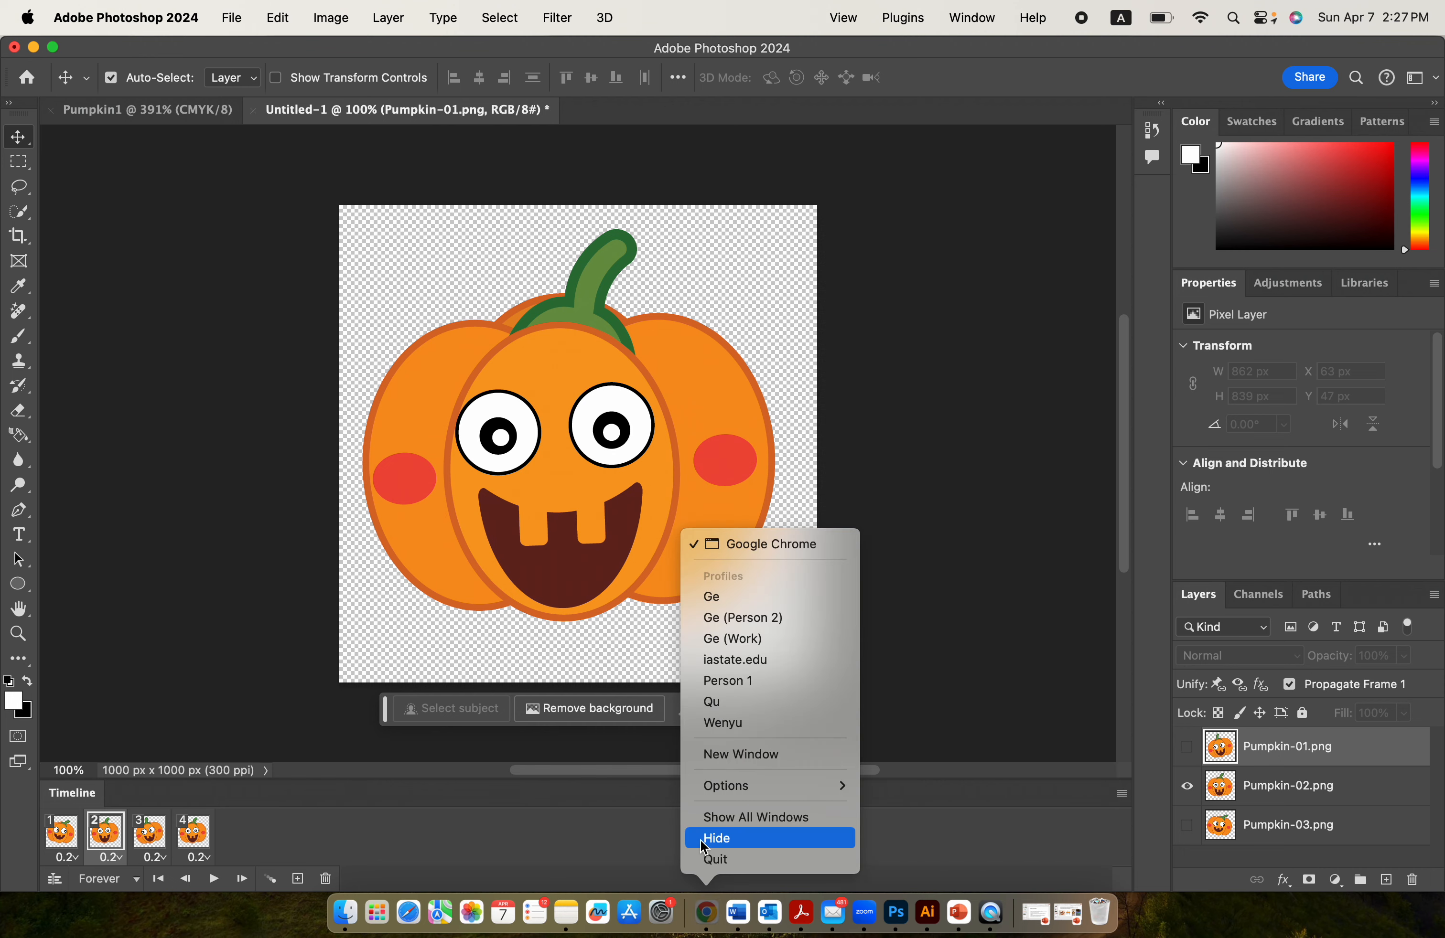
left_click(742, 598)
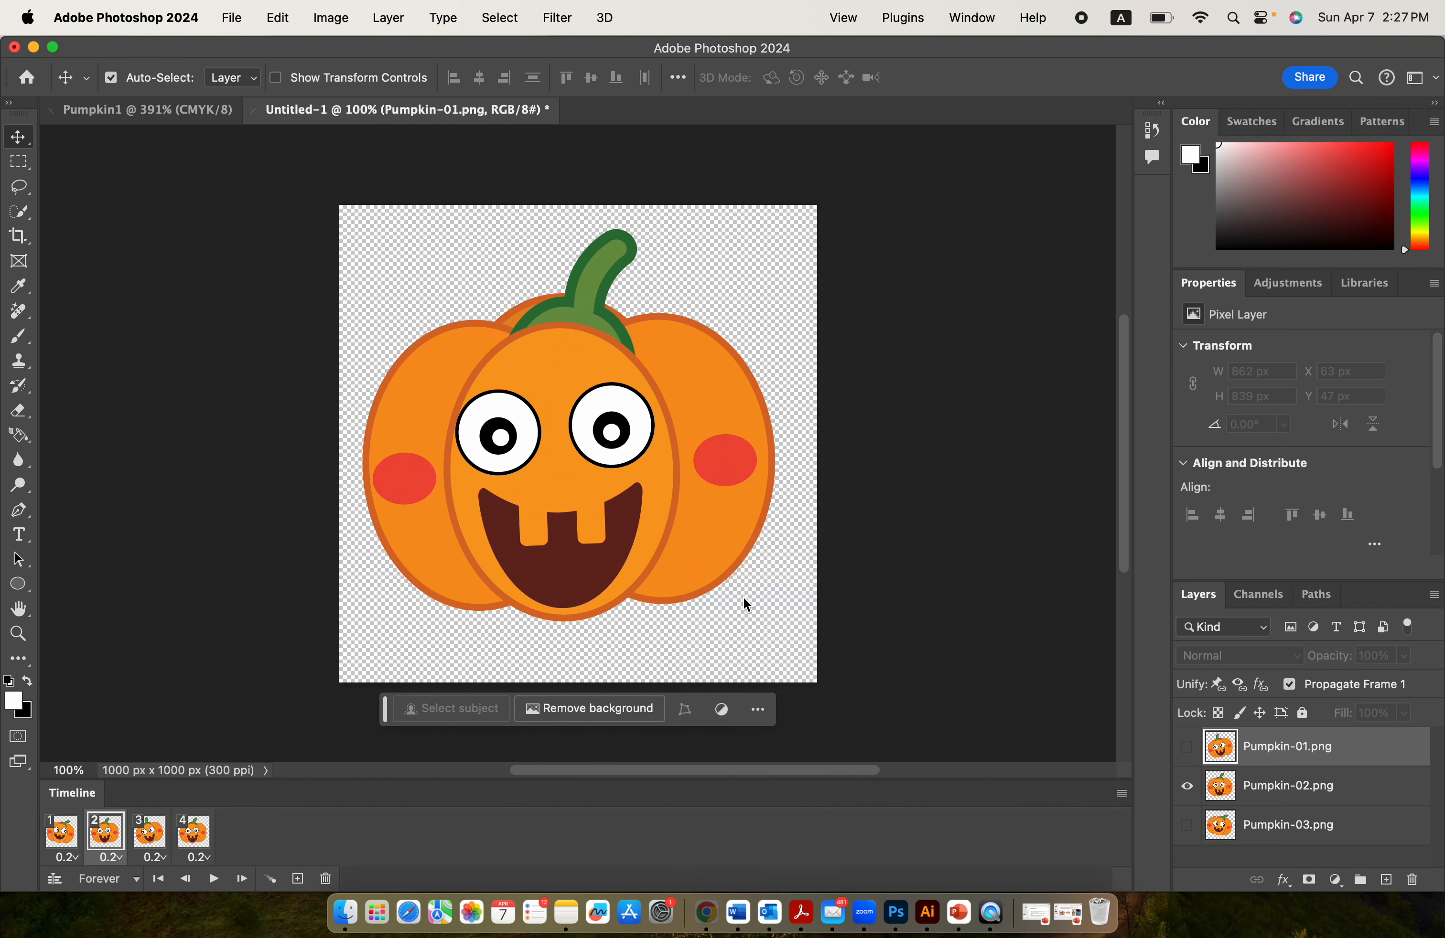
left_click(347, 450)
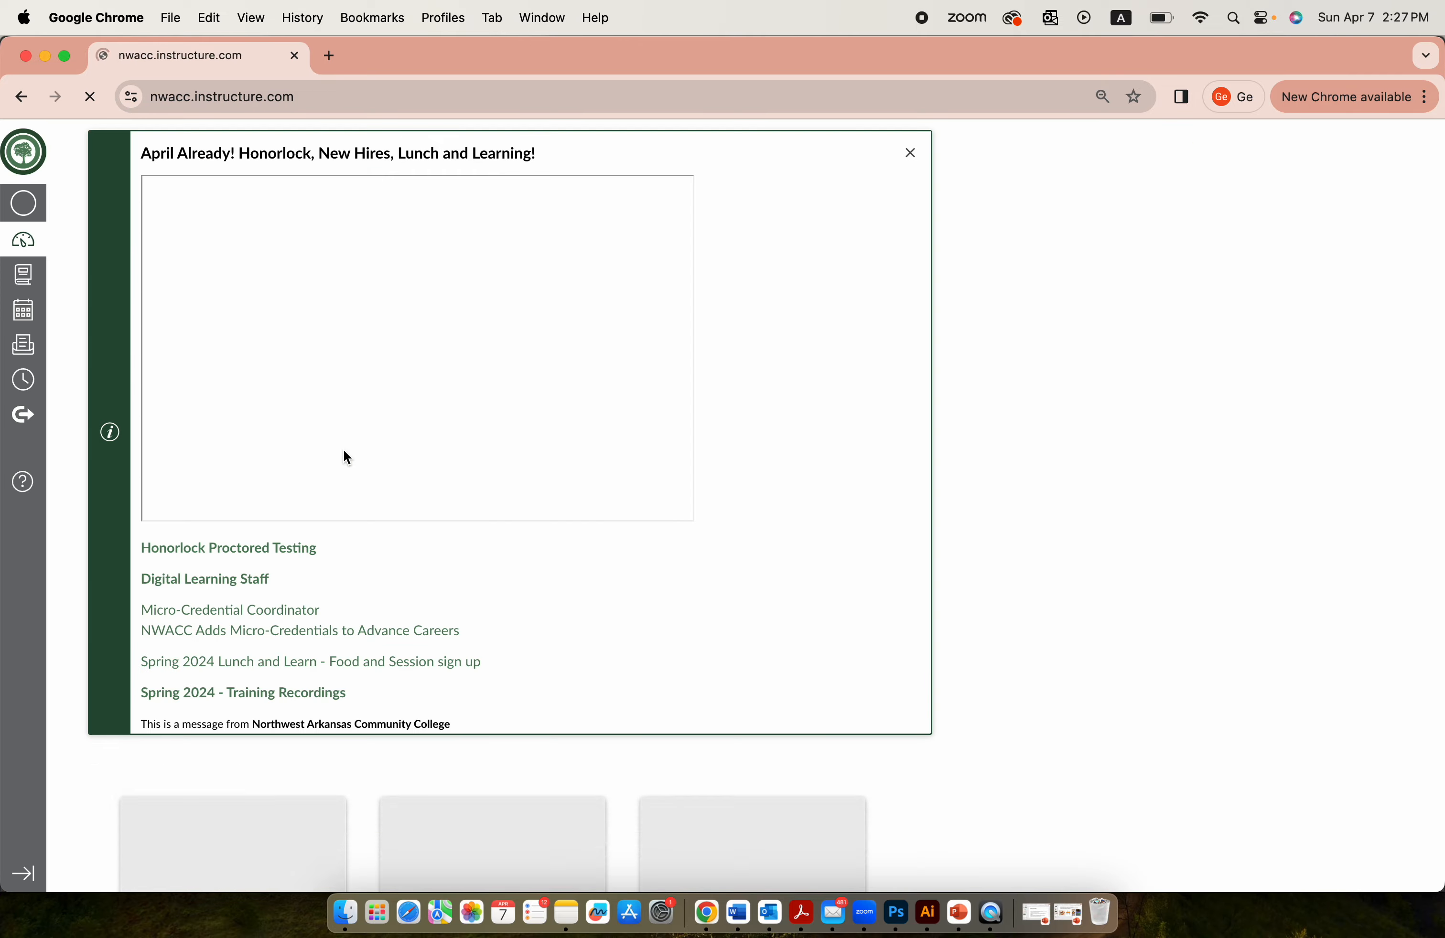
- Open the In-class practice-Simple Gif creation discussion from the modules of the Spring 2024 ART1313-2 course
scroll(262, 482, "down", 7)
left_click(273, 594)
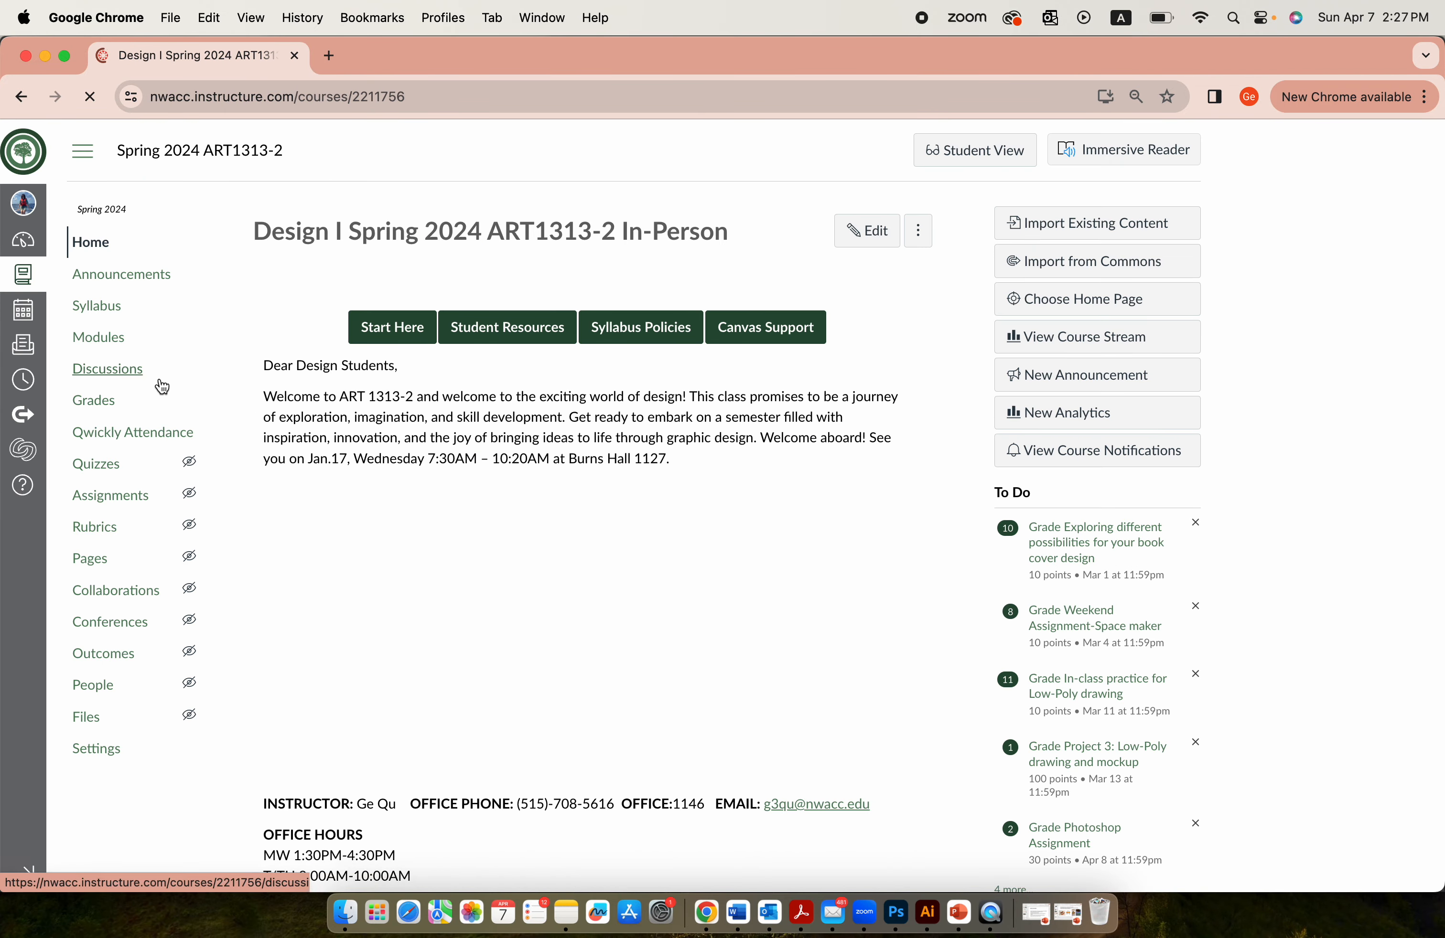
left_click(134, 350)
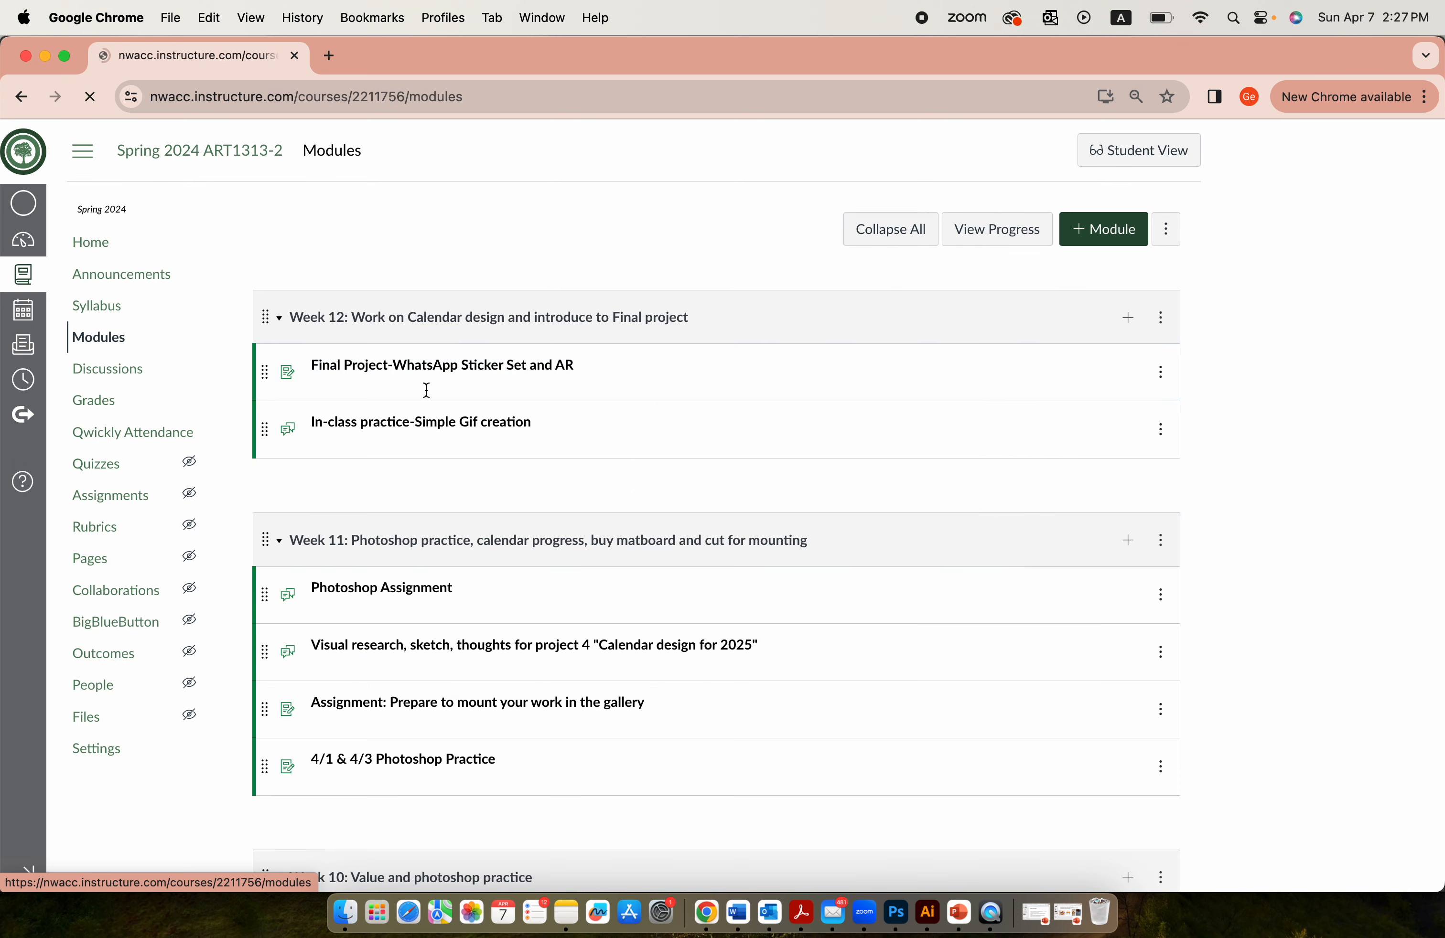
left_click(396, 431)
- Start a reply to the discussion and begin uploading an image from the computer
left_click(361, 711)
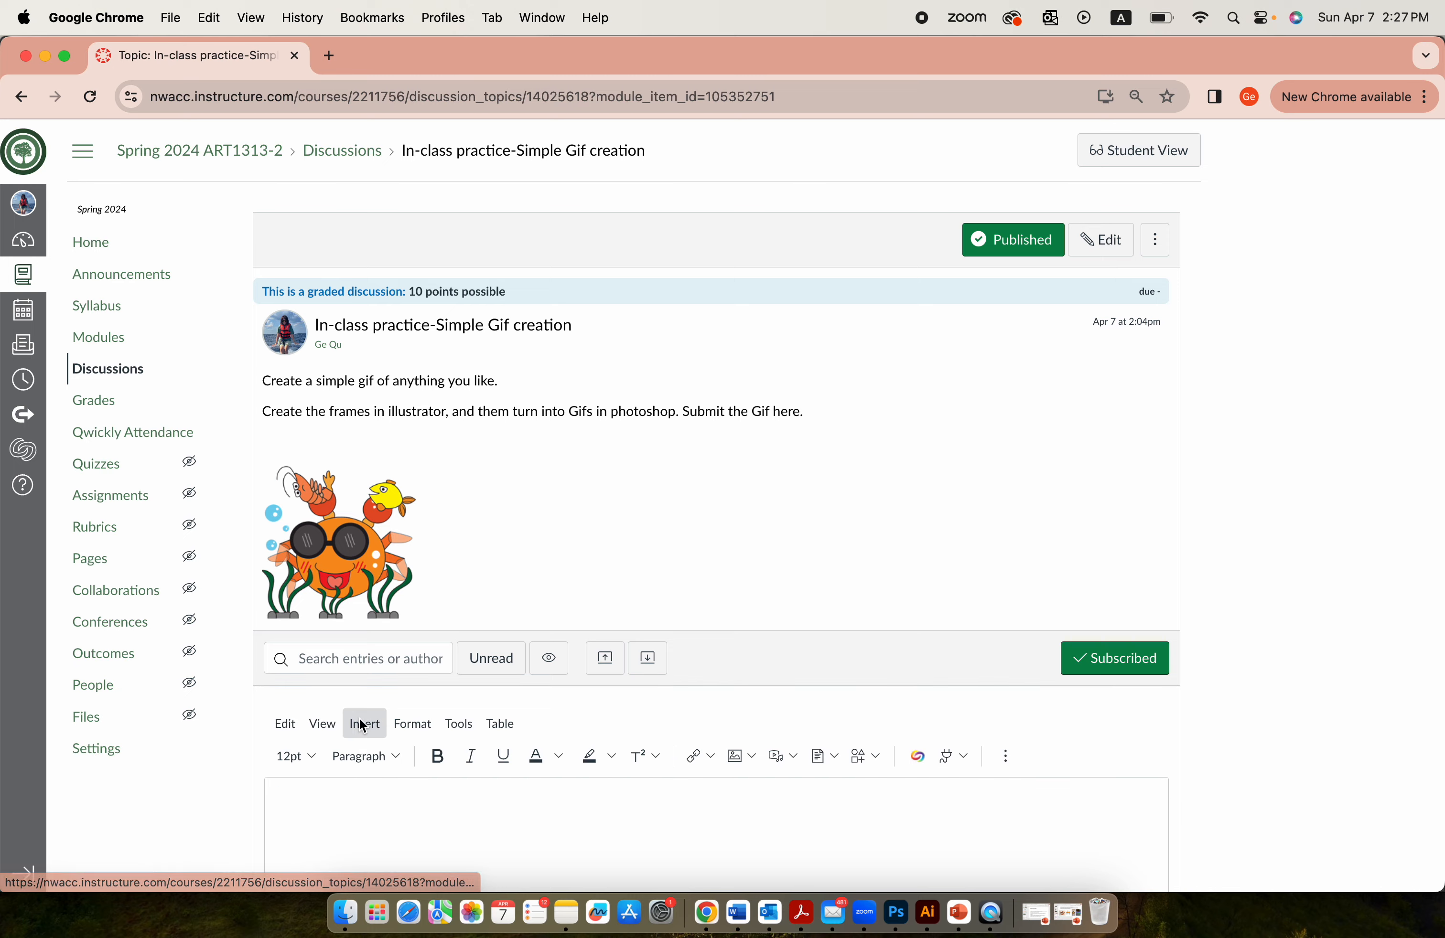
left_click(748, 504)
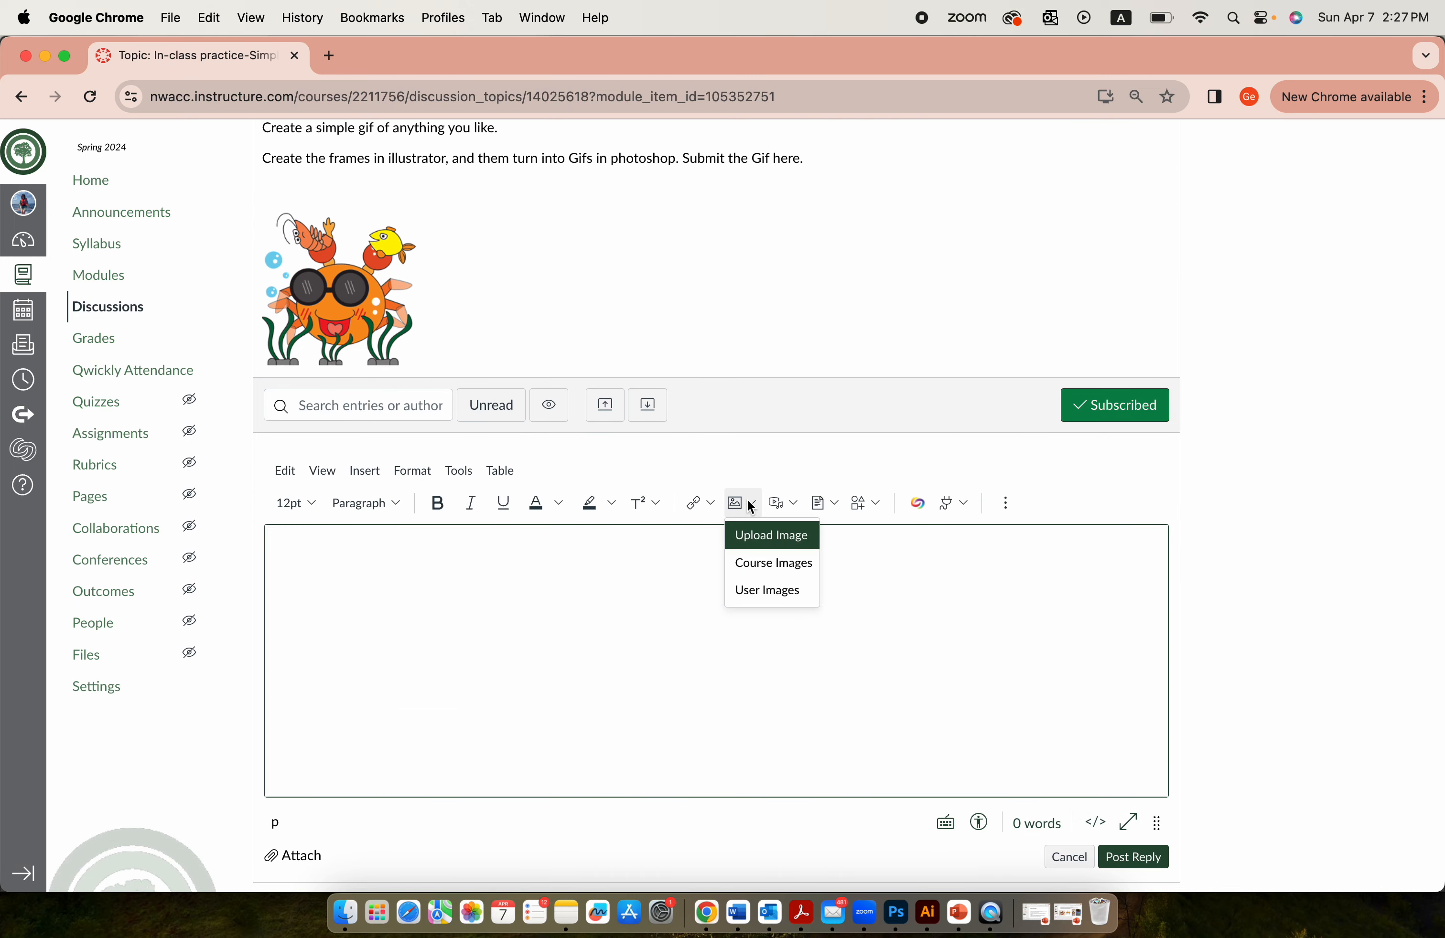
left_click(765, 536)
left_click(759, 534)
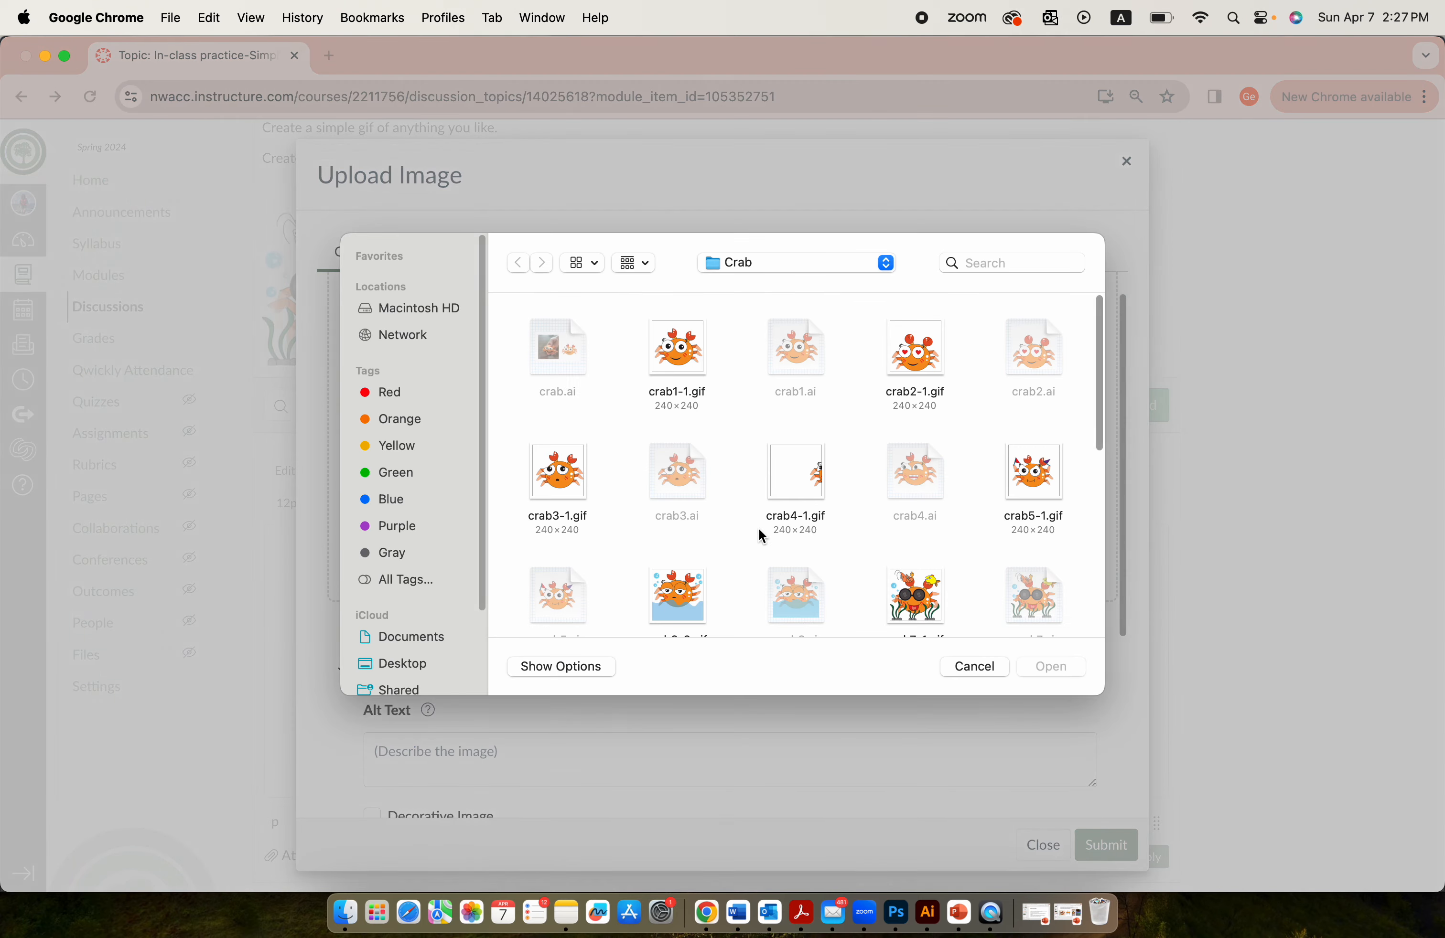
- Choose Pumpkin1.gif from the Desktop, insert it into the discussion reply and check how it plays
scroll(736, 461, "down", 2)
scroll(387, 536, "down", 3)
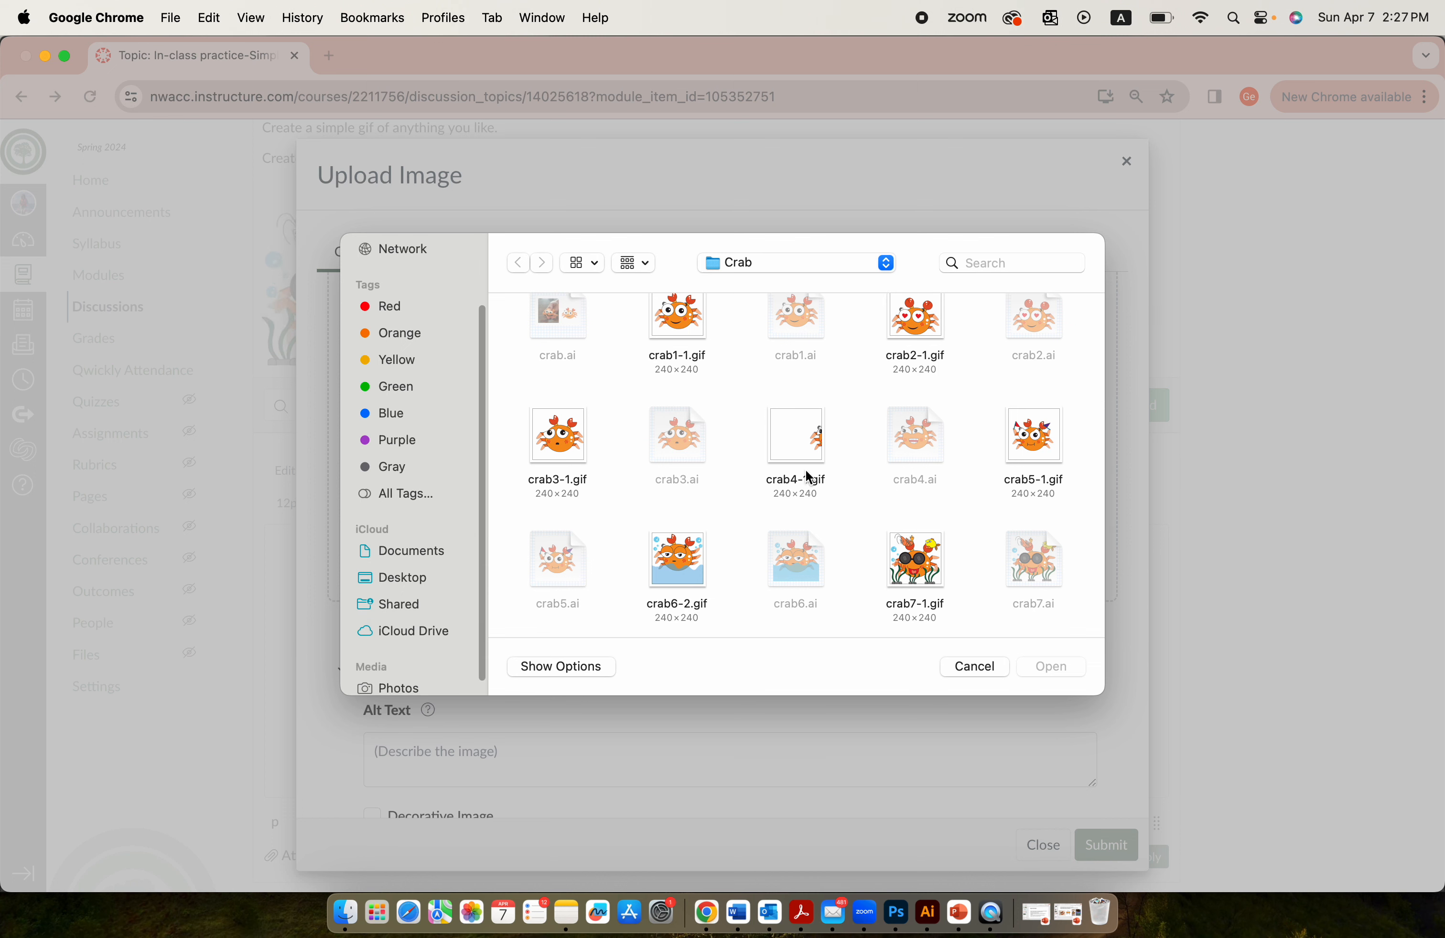
left_click(372, 582)
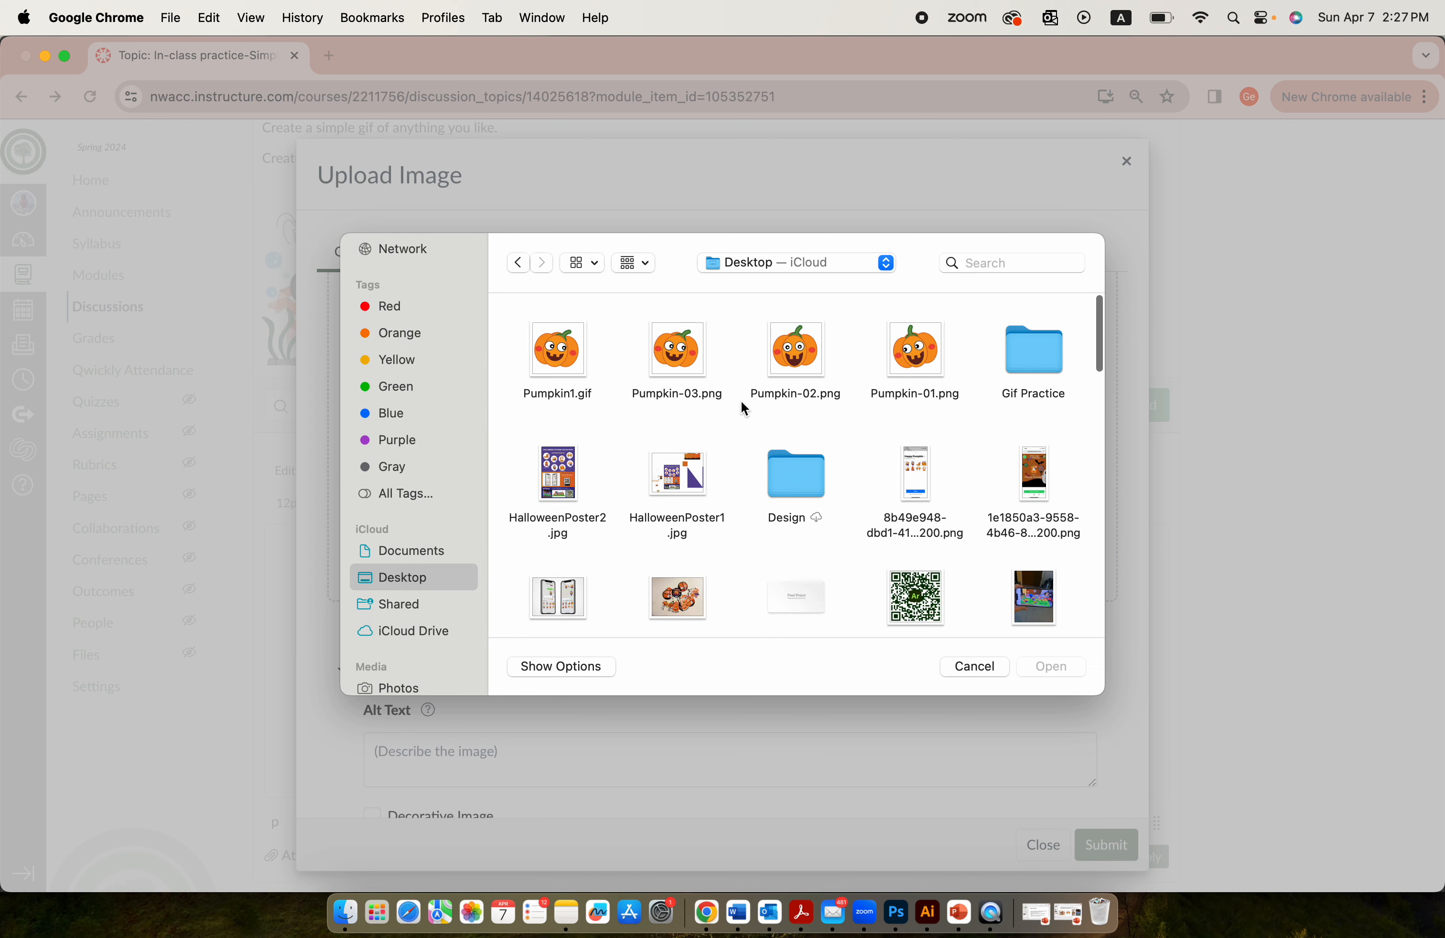
scroll(745, 409, "down", 1)
left_click(690, 379)
left_click(566, 356)
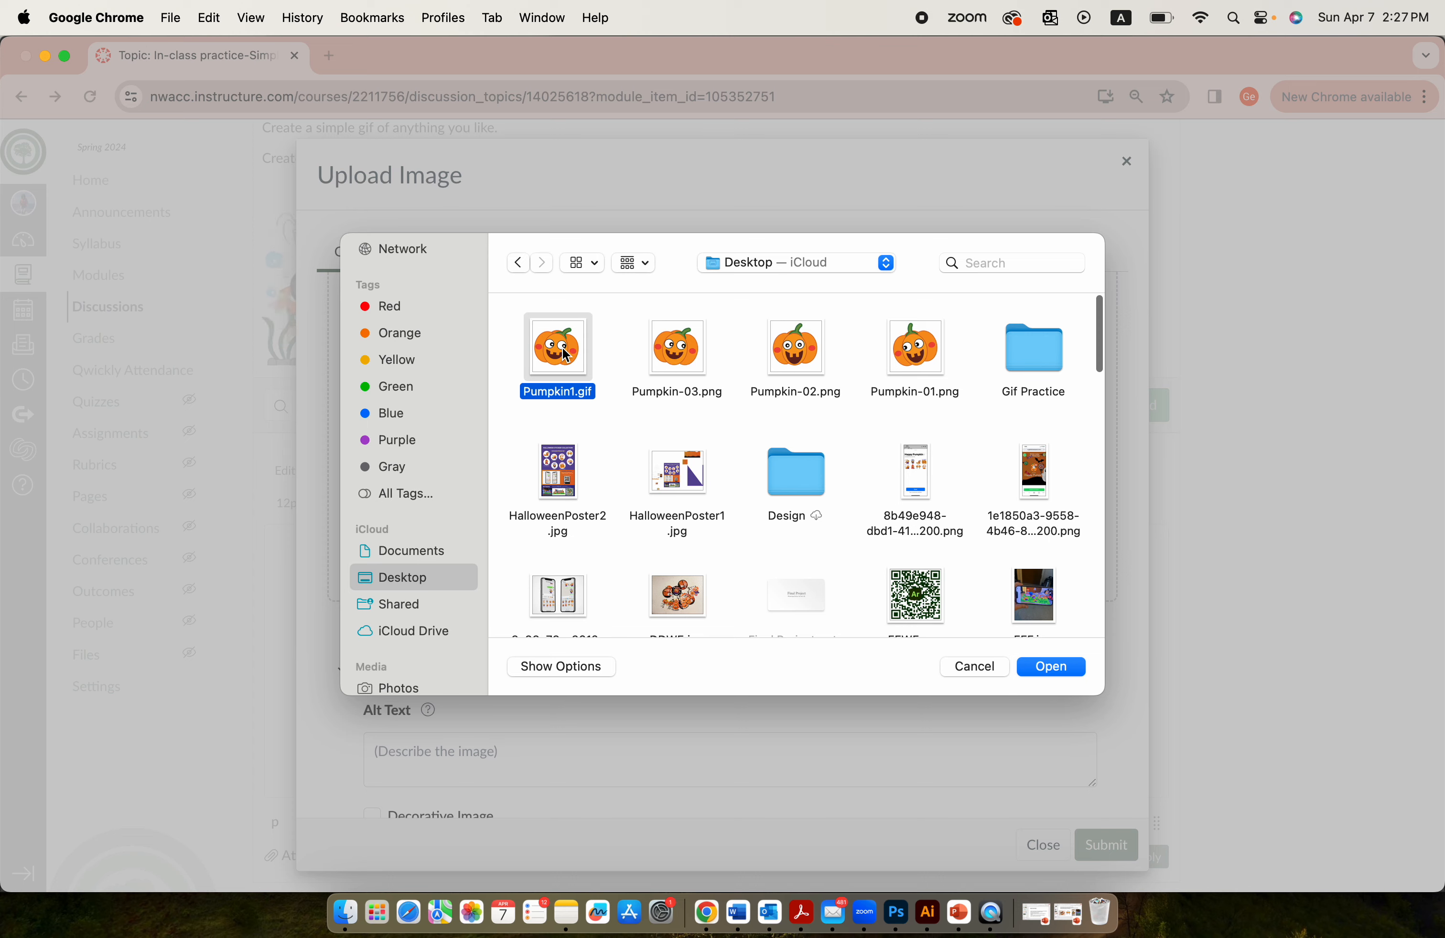
left_click(631, 345)
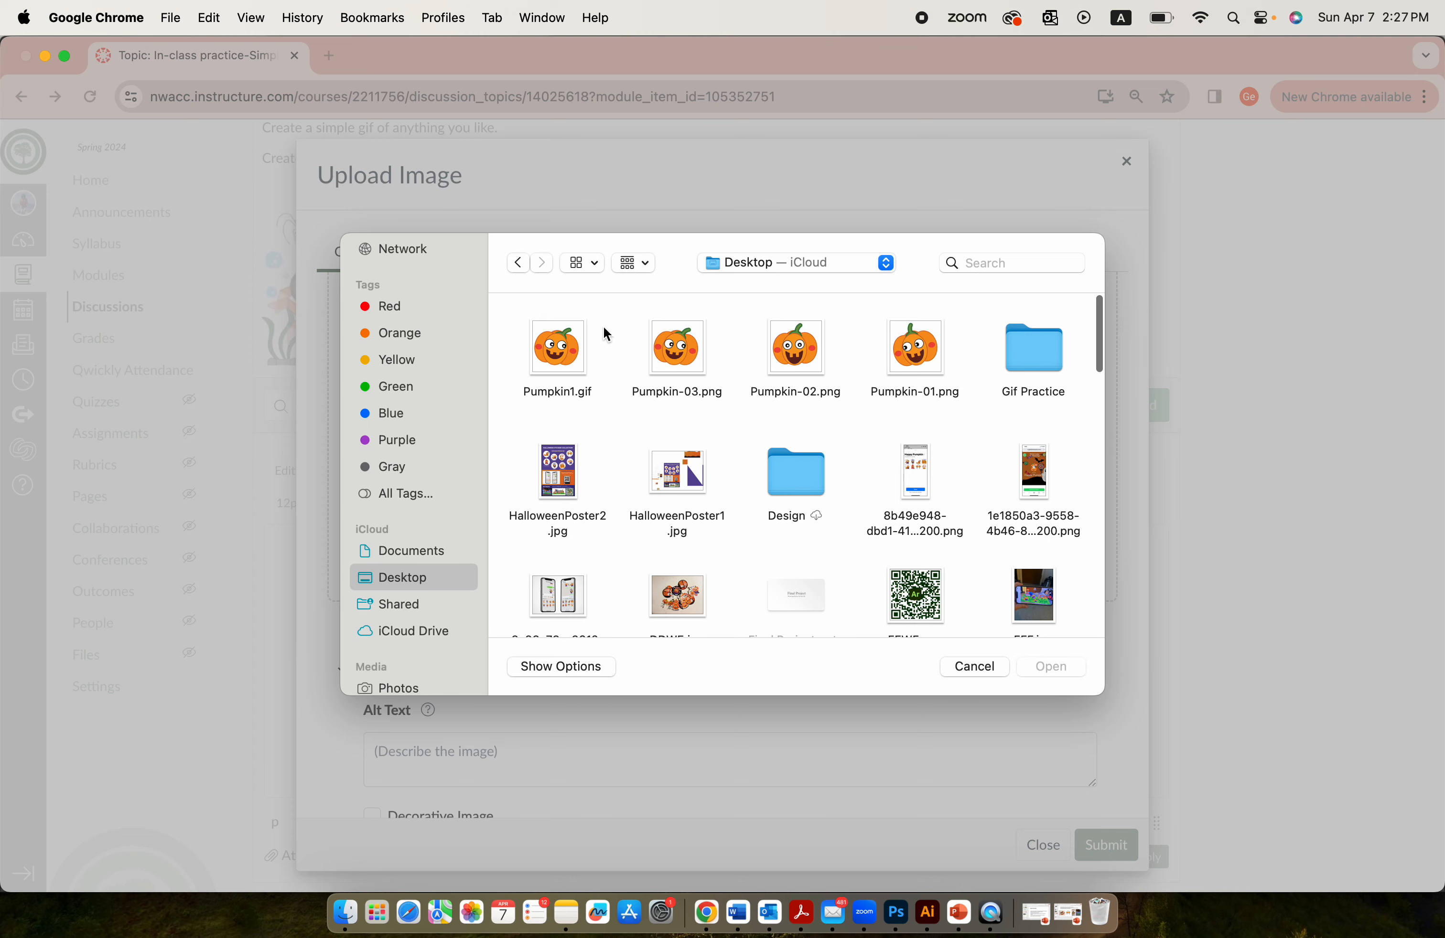
left_click(548, 354)
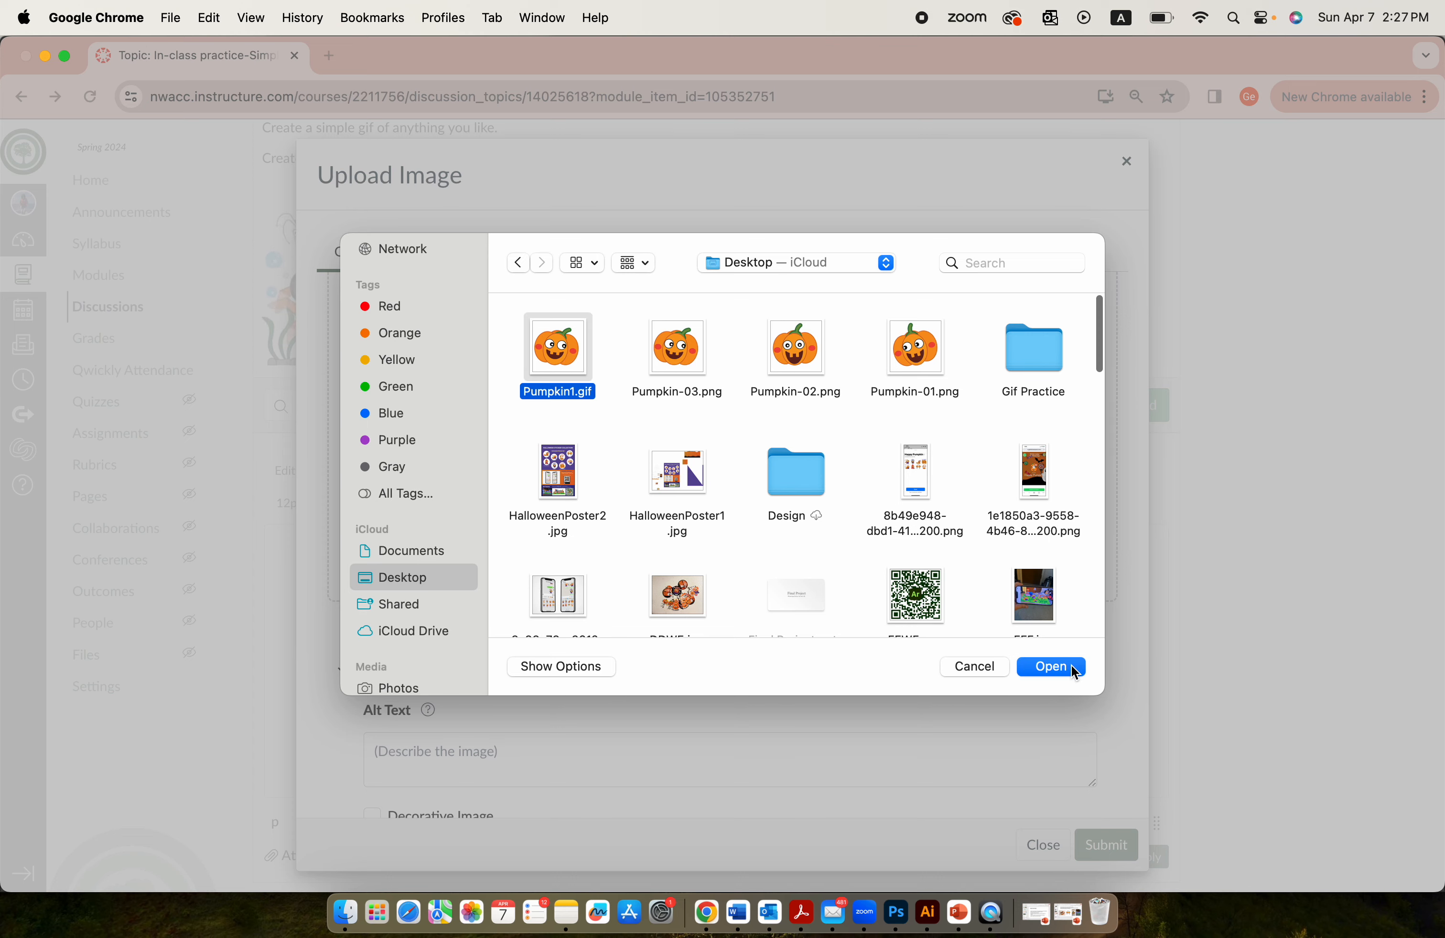
left_click(1052, 667)
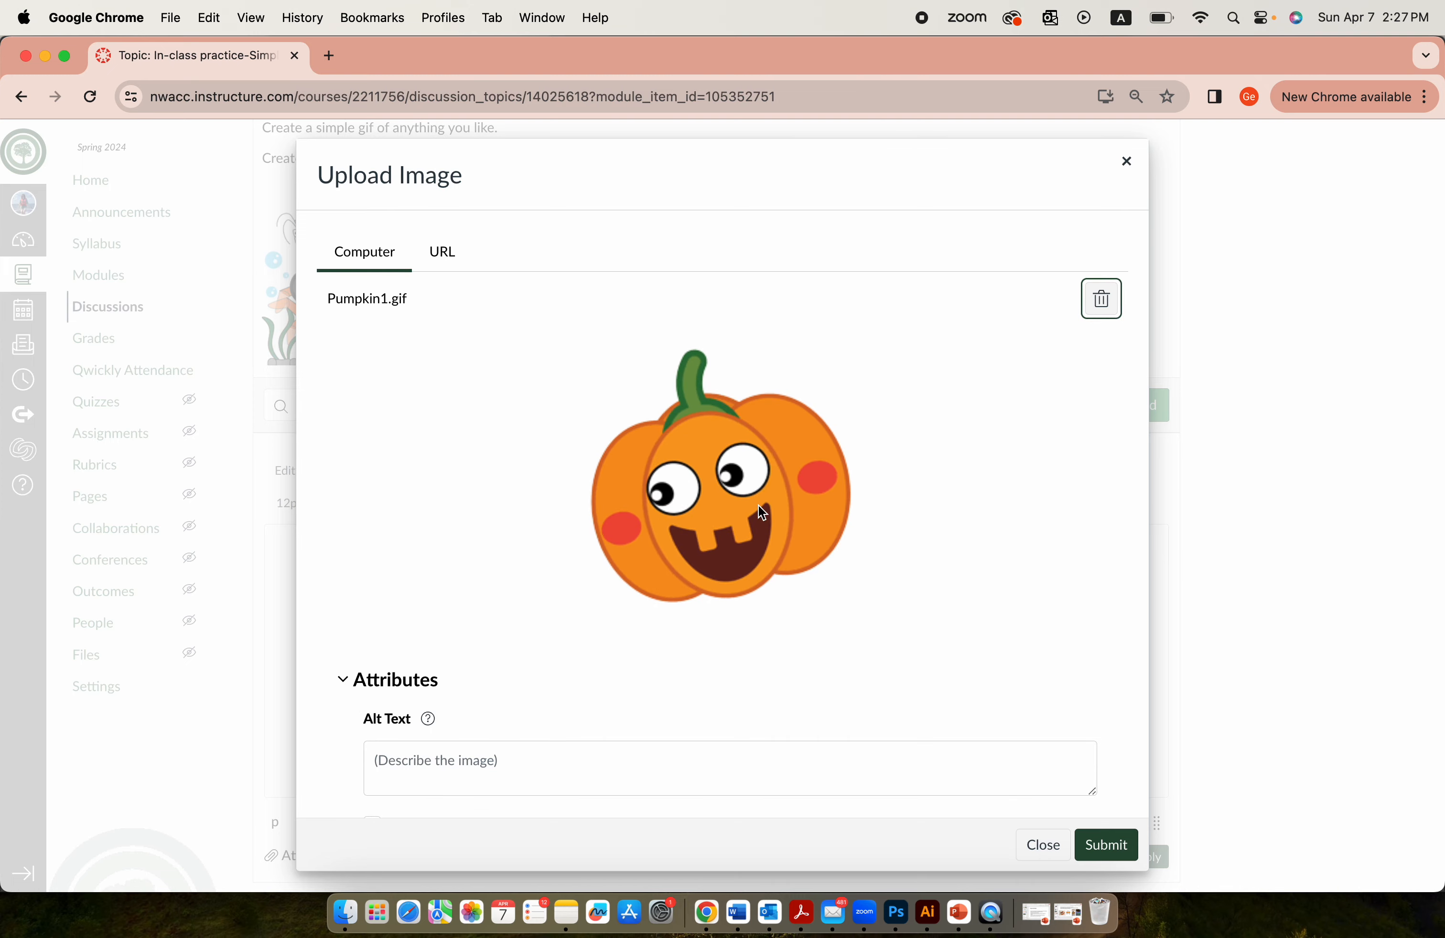
left_click(1106, 846)
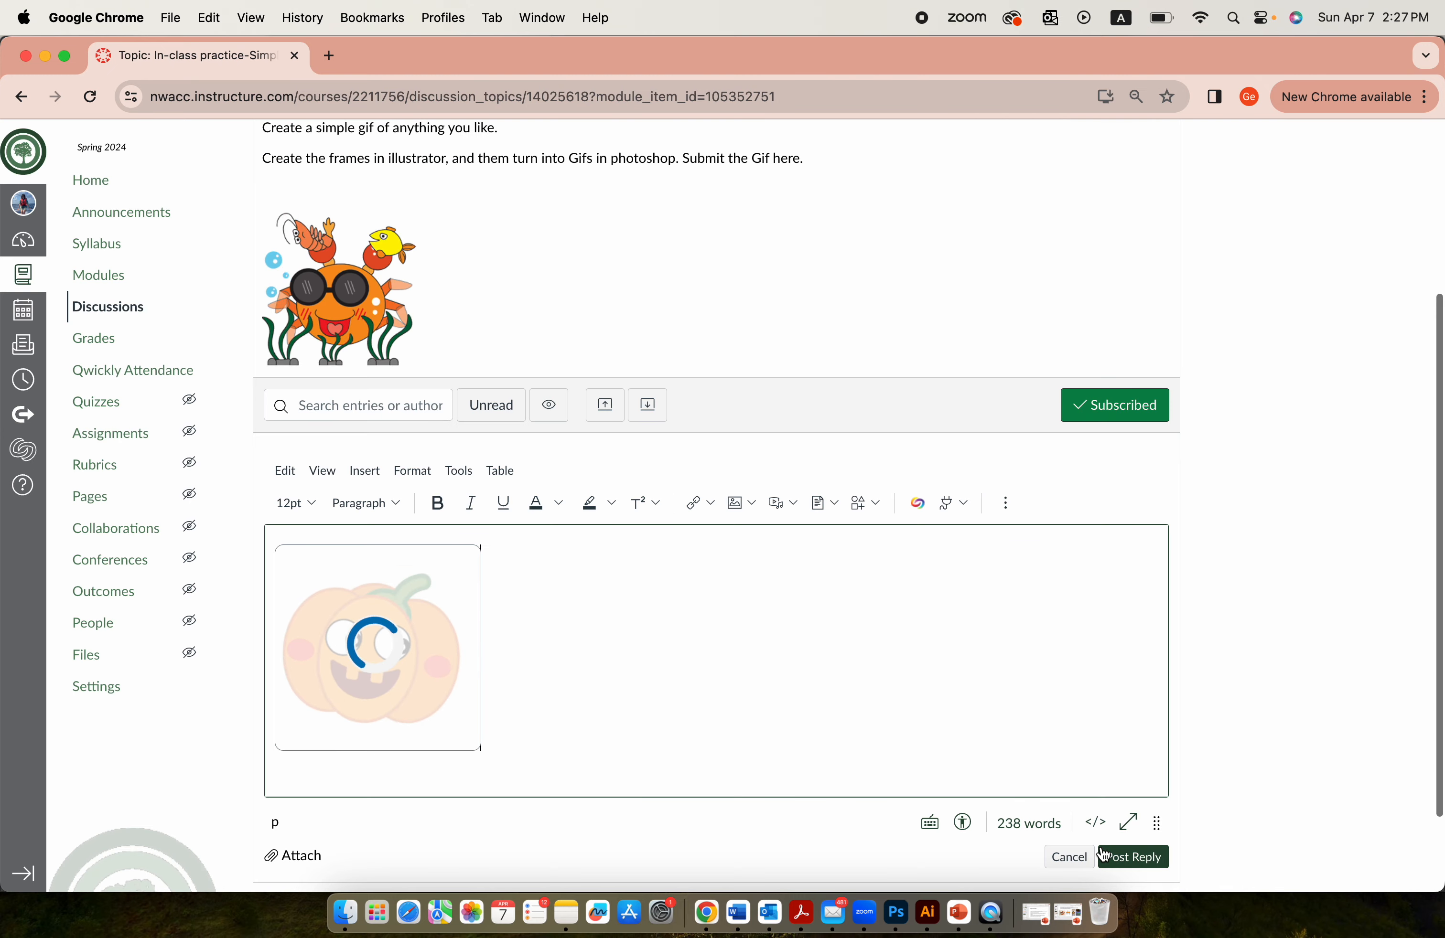
scroll(768, 590, "down", 2)
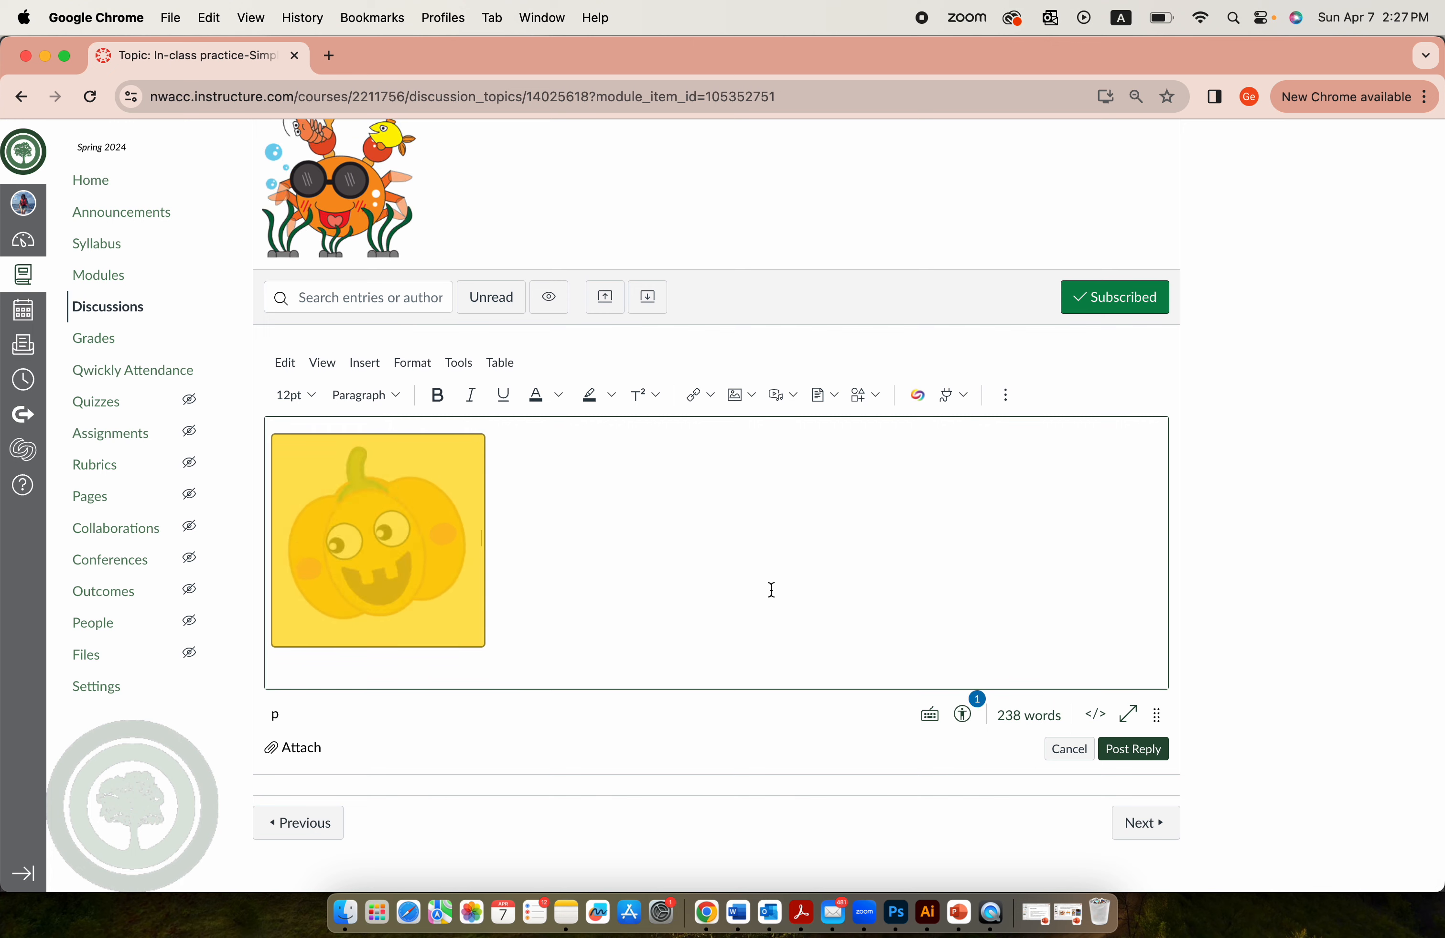
scroll(768, 590, "up", 1)
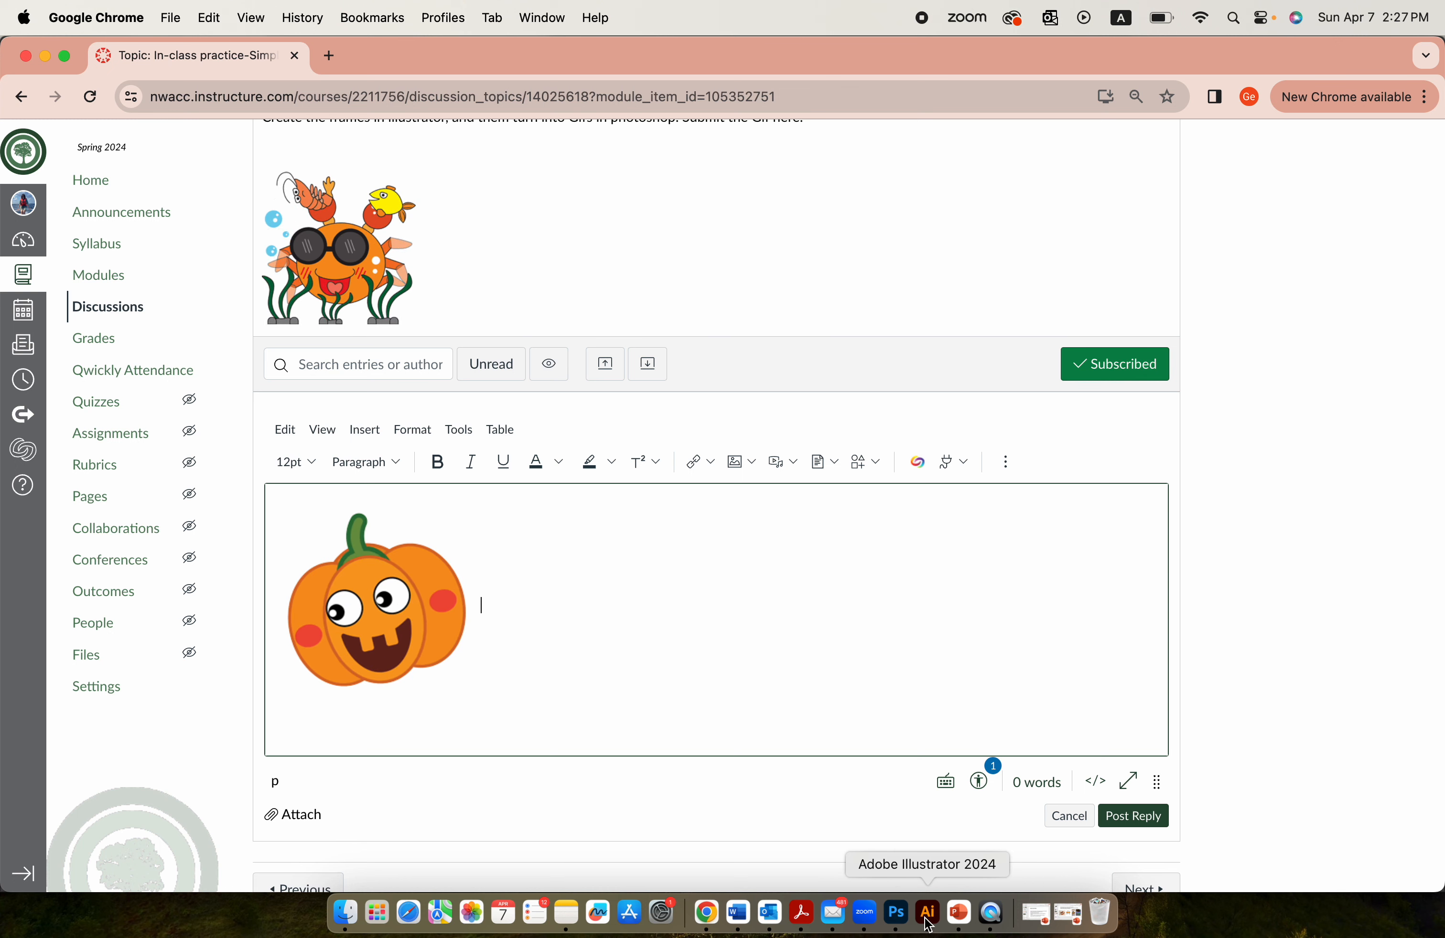
- Switch back to Photoshop and the pumpkin animation document
left_click(898, 917)
scroll(732, 376, "up", 1)
scroll(732, 377, "down", 2)
scroll(732, 376, "left", 1)
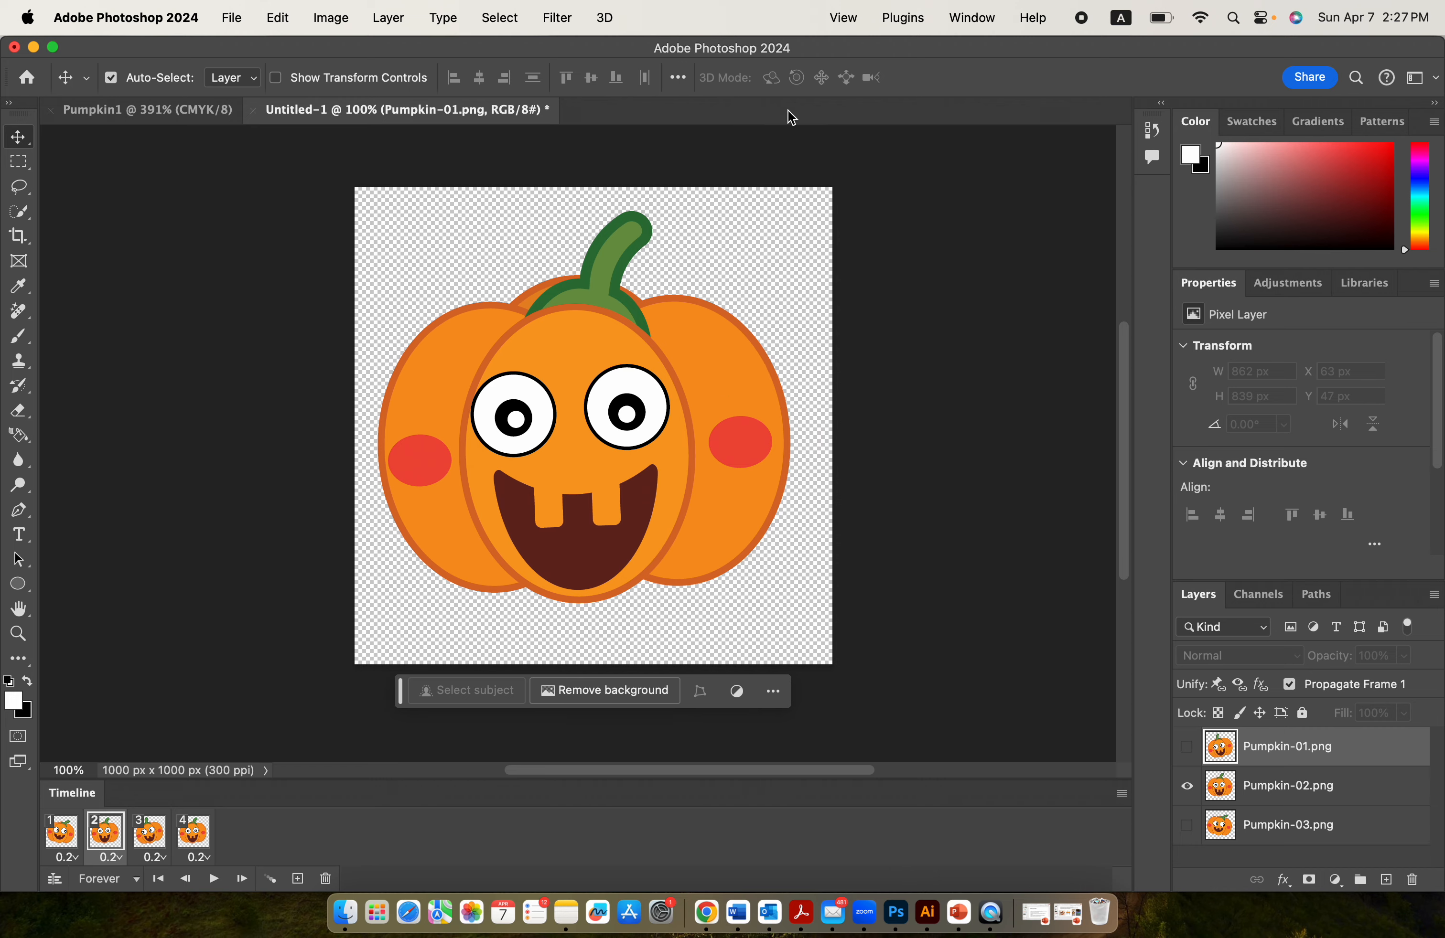